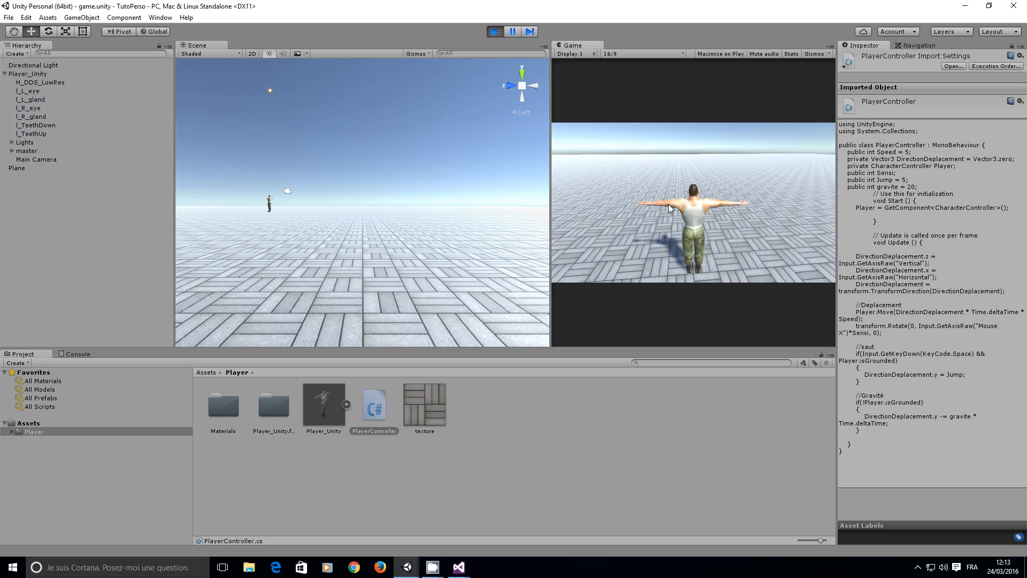
# Step: Walk the character forward in the running game to test its movement, and stop play mode
pyautogui.press('Up')
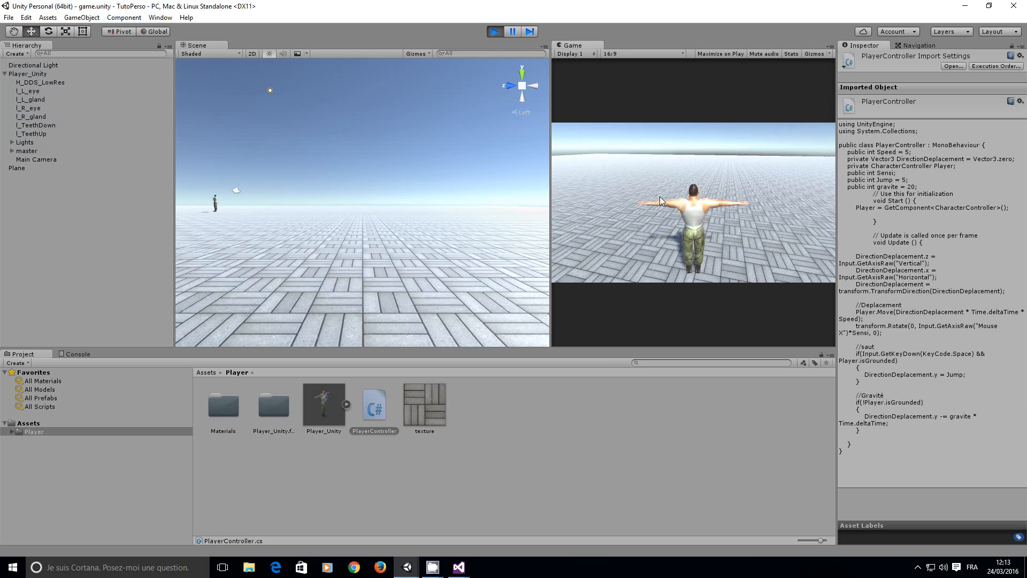
pyautogui.press('Up')
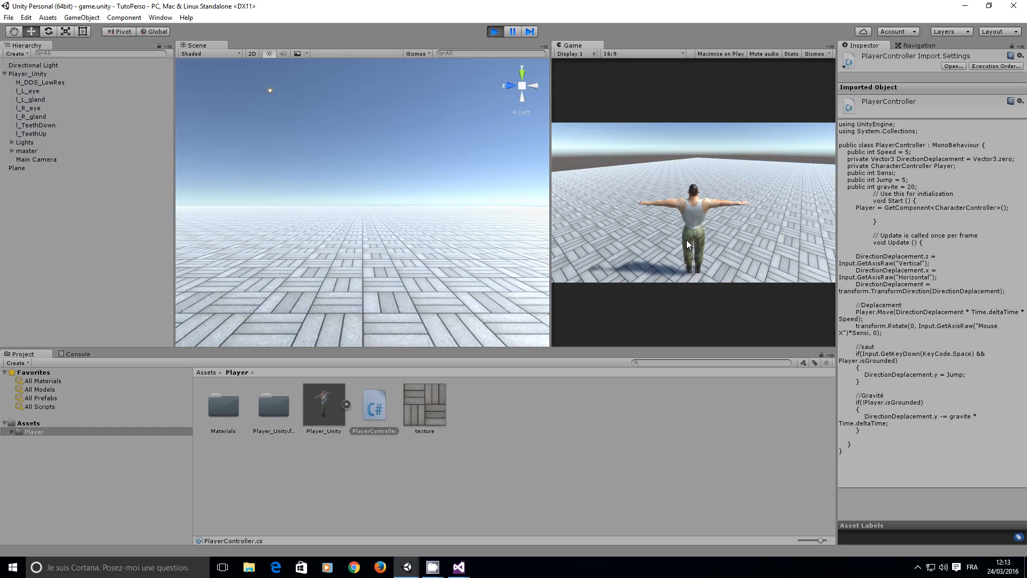
pyautogui.click(495, 31)
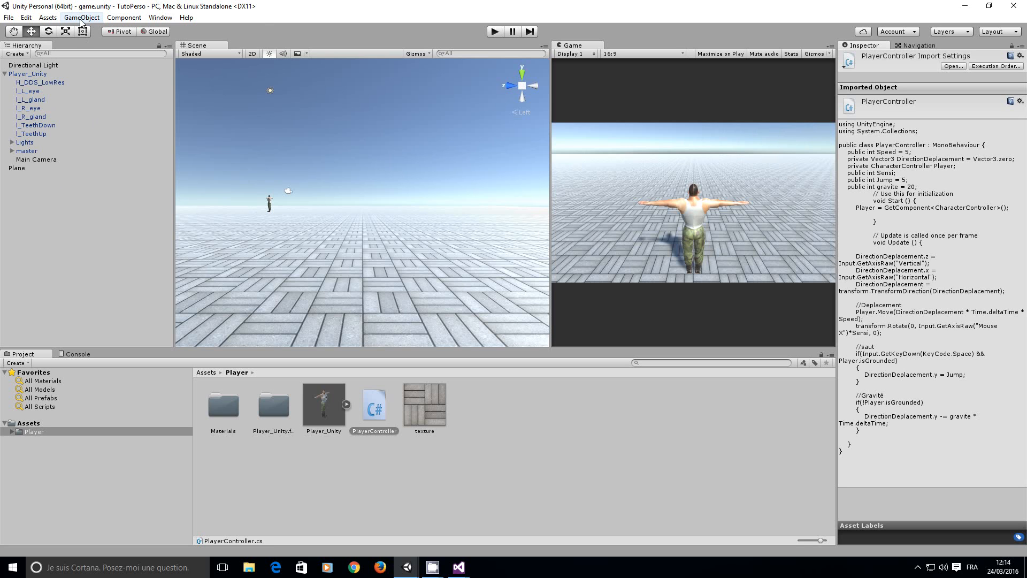
# Step: Open the Characters package for import and exclude both CrossPlatformInput folders, Characters, PhysicsMaterials and Utility
pyautogui.click(48, 17)
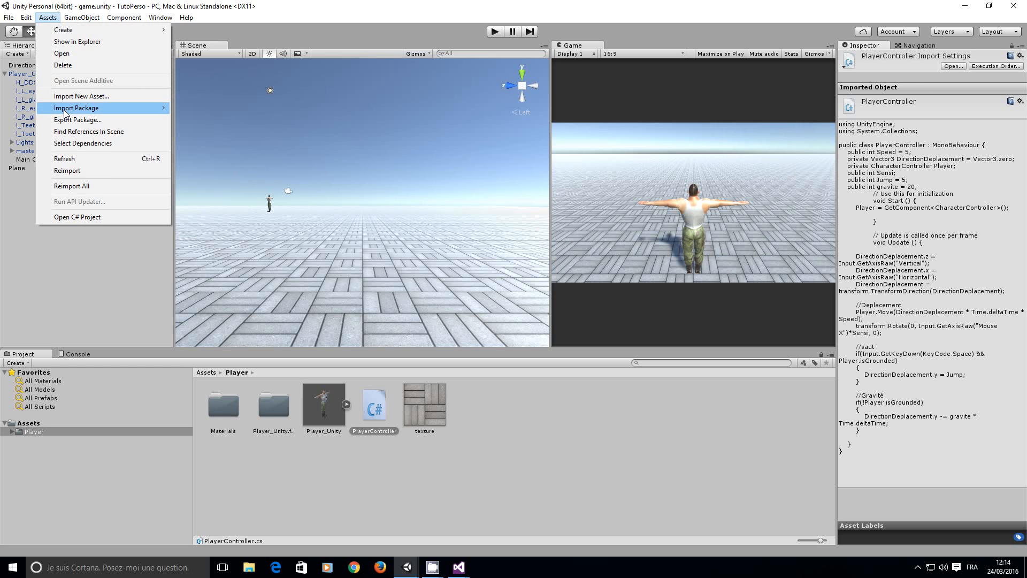
pyautogui.moveTo(65, 111)
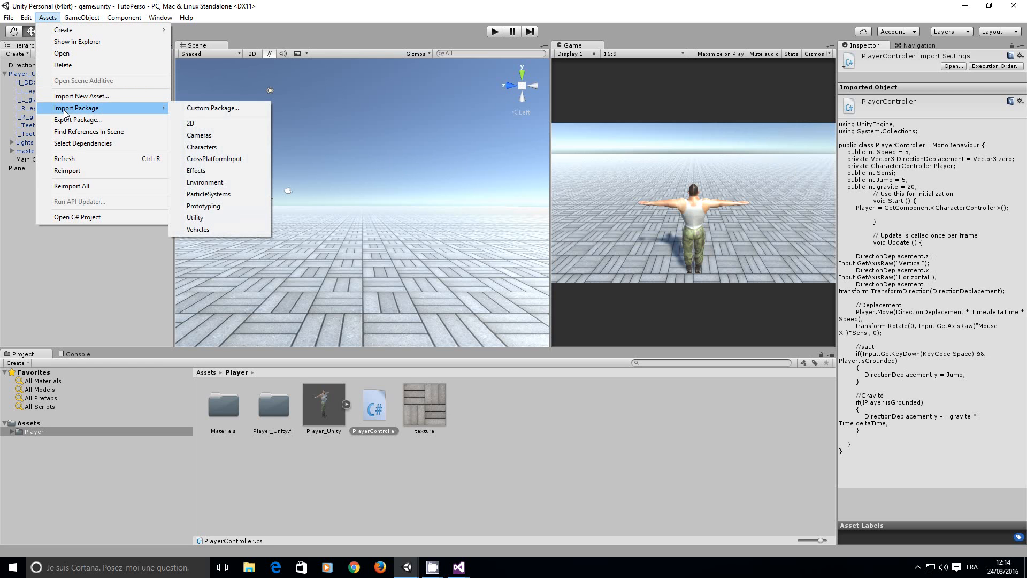
pyautogui.click(208, 147)
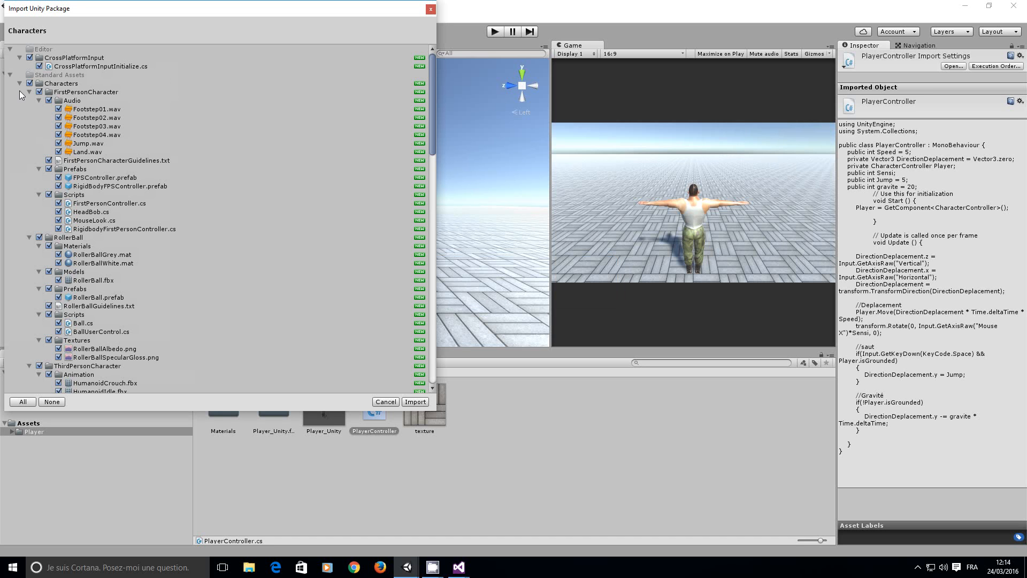
pyautogui.click(29, 58)
pyautogui.click(30, 83)
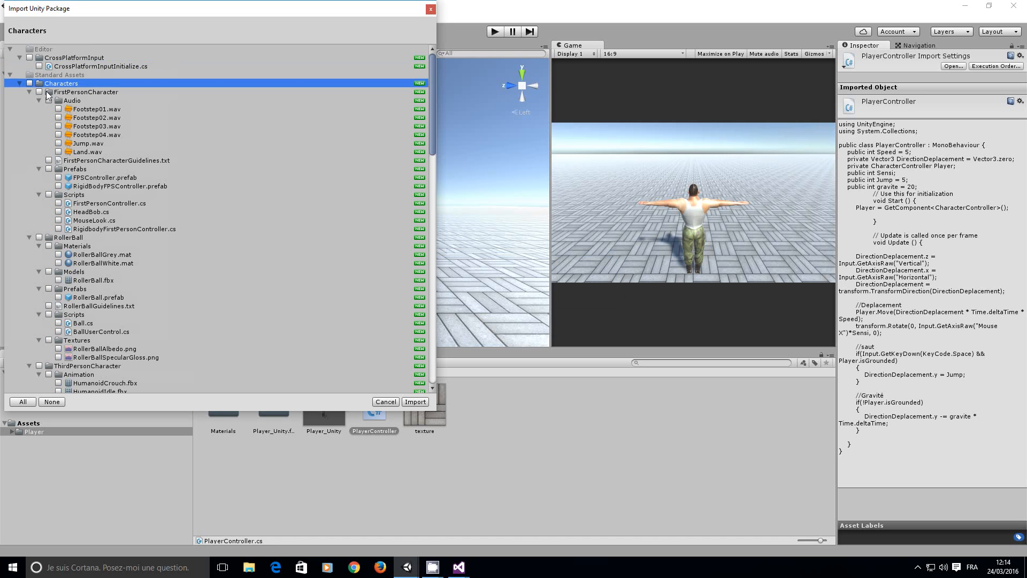
pyautogui.scroll(-5, 138, 276)
pyautogui.scroll(-15, 137, 276)
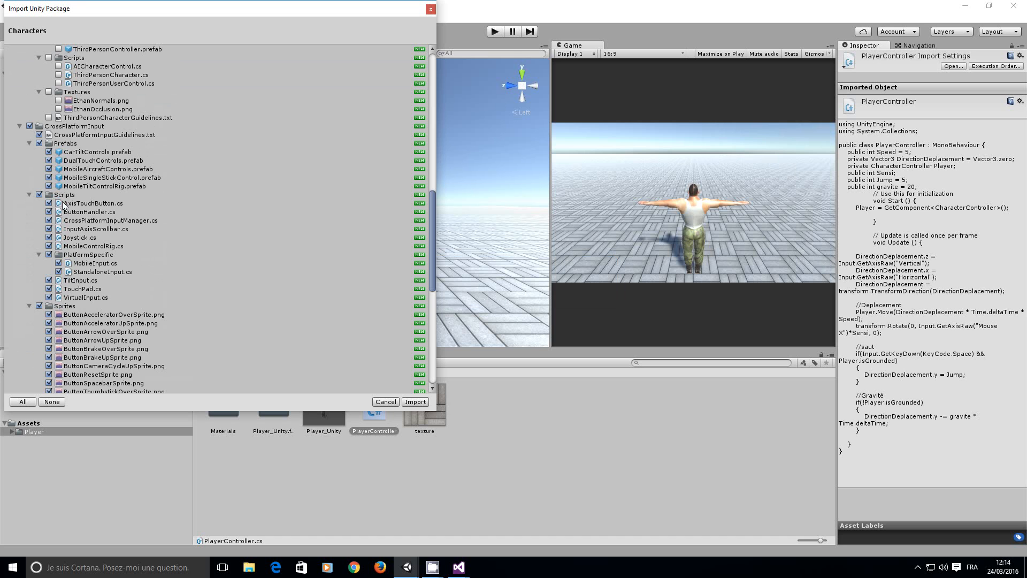
pyautogui.click(29, 125)
pyautogui.scroll(-13, 148, 278)
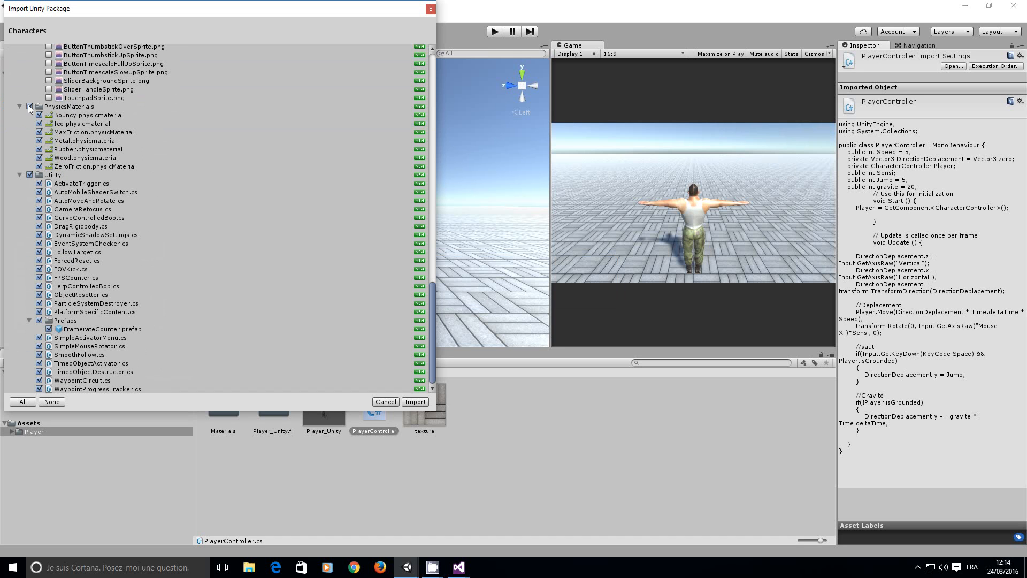
pyautogui.click(30, 106)
pyautogui.click(30, 174)
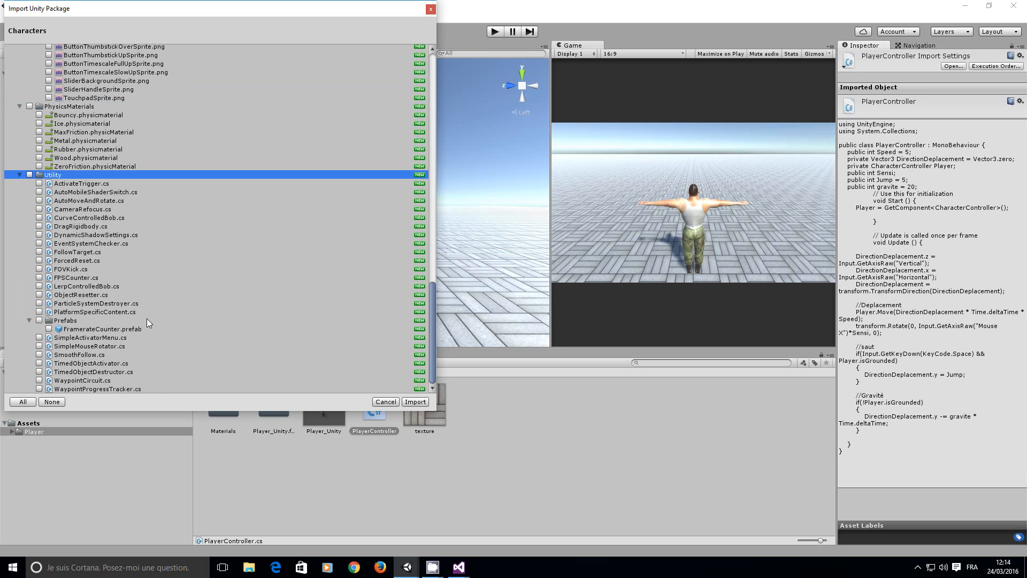
# Step: Include only the Animation folder of ThirdPersonCharacter and import the package
pyautogui.scroll(11, 147, 316)
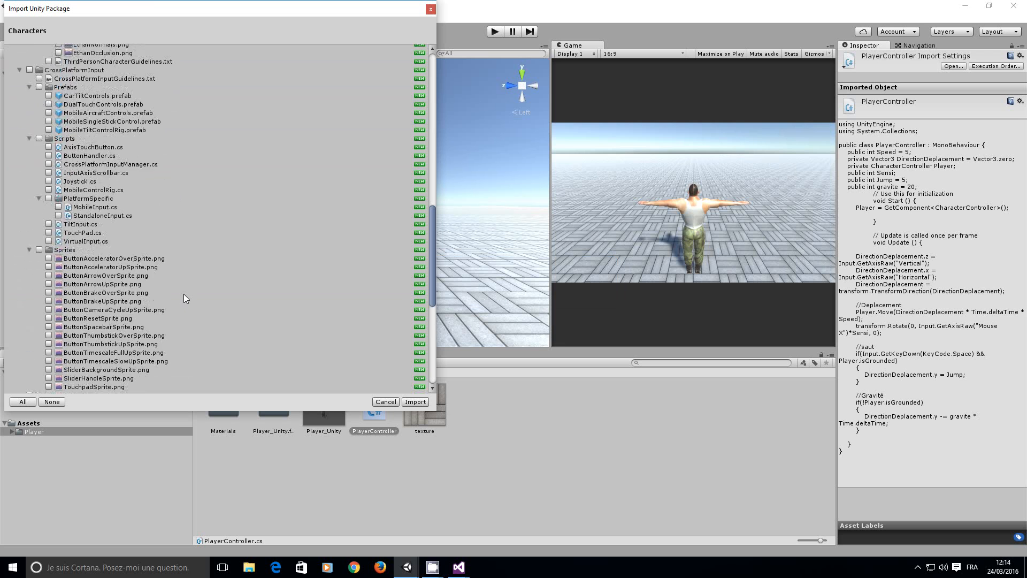
pyautogui.scroll(14, 183, 295)
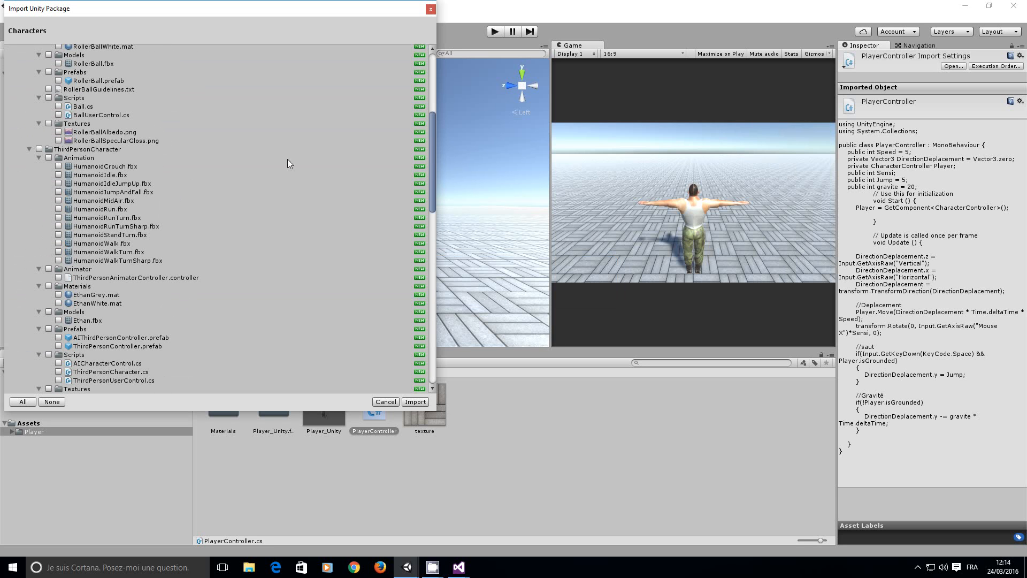
pyautogui.click(49, 158)
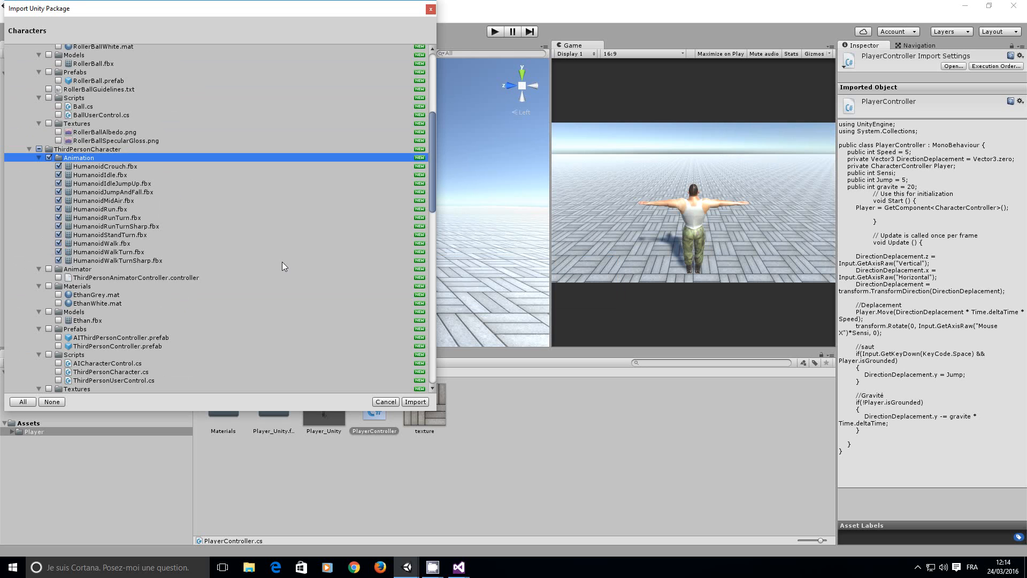
pyautogui.click(415, 402)
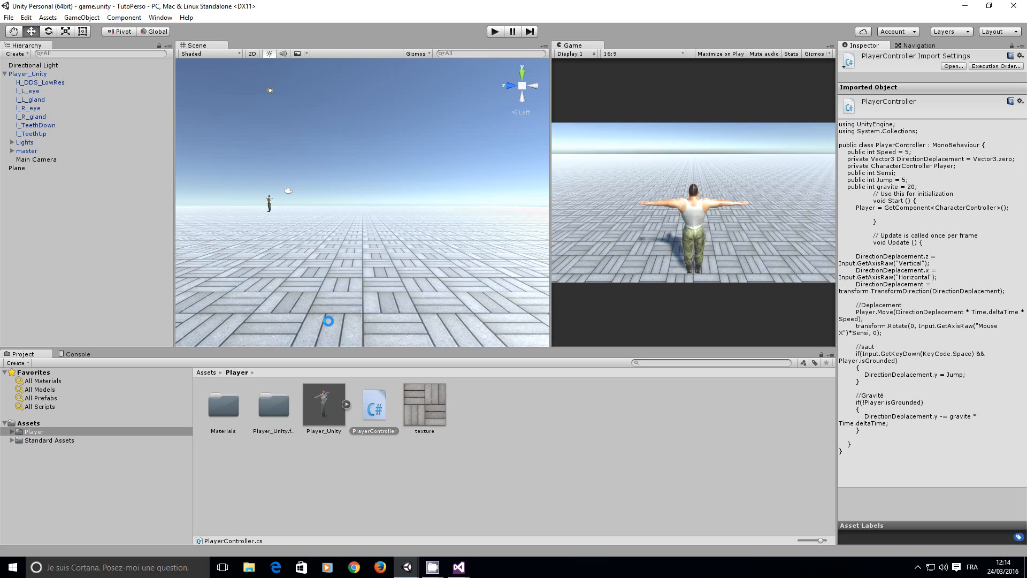
# Step: Move the Animation folder from Standard Assets/Characters/ThirdPersonCharacter into the Player folder and open Player
pyautogui.click(27, 440)
pyautogui.click(225, 413)
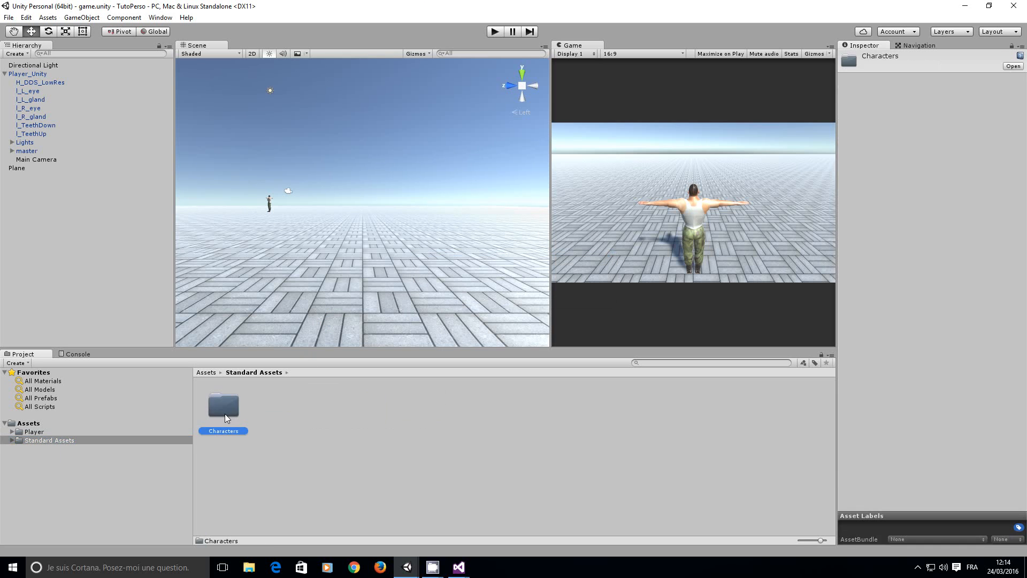
pyautogui.doubleClick(220, 412)
pyautogui.click(219, 410)
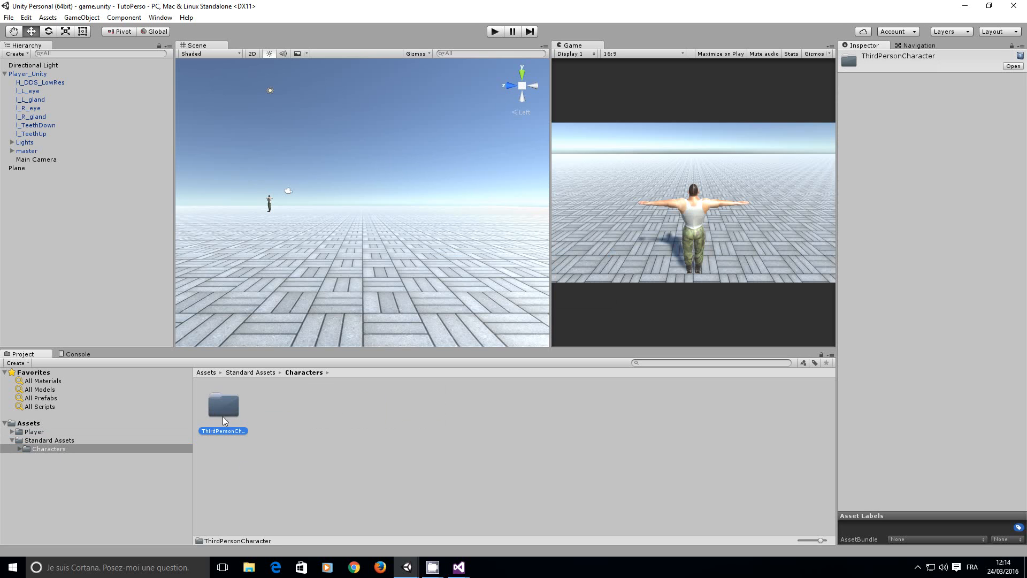
pyautogui.doubleClick(223, 416)
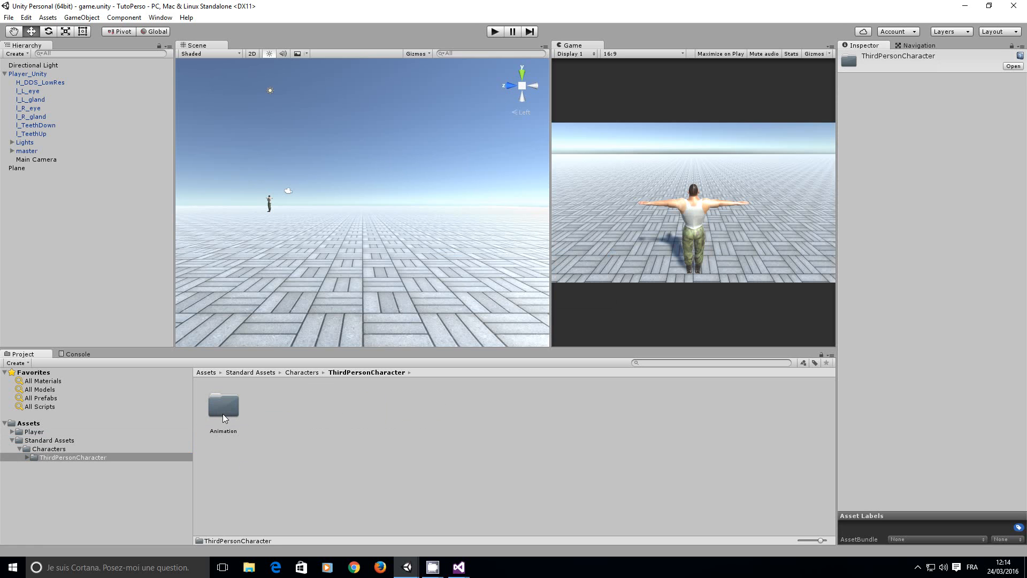
pyautogui.click(222, 414)
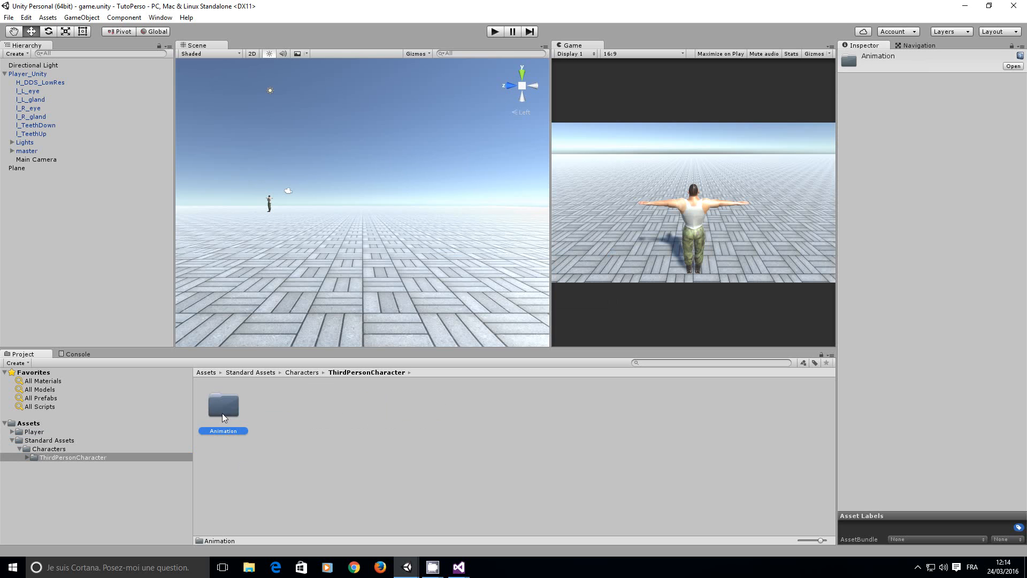
pyautogui.moveTo(224, 412); pyautogui.dragTo(32, 432)
pyautogui.click(33, 432)
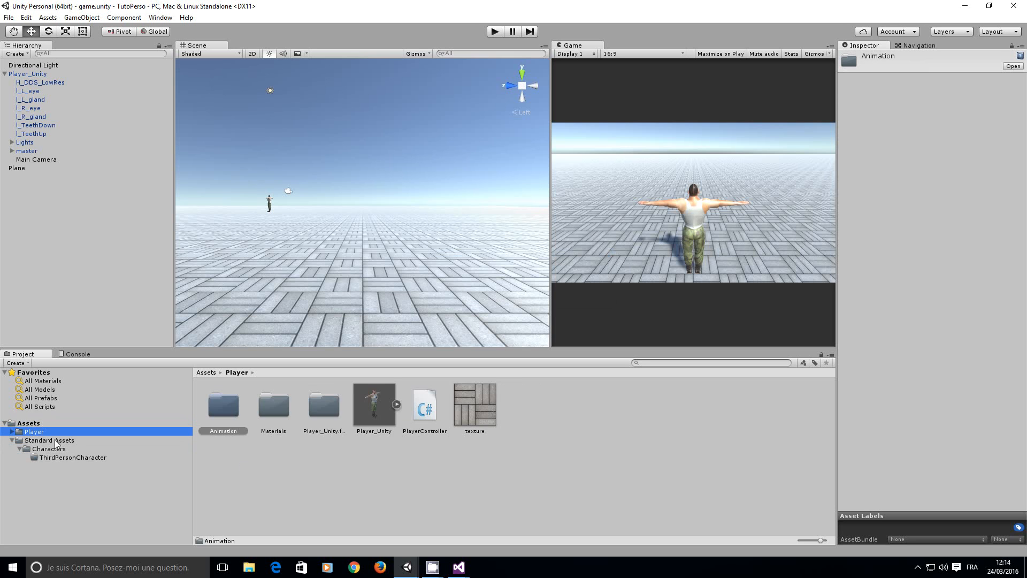
# Step: Delete the Standard Assets folder from the project
pyautogui.click(53, 440)
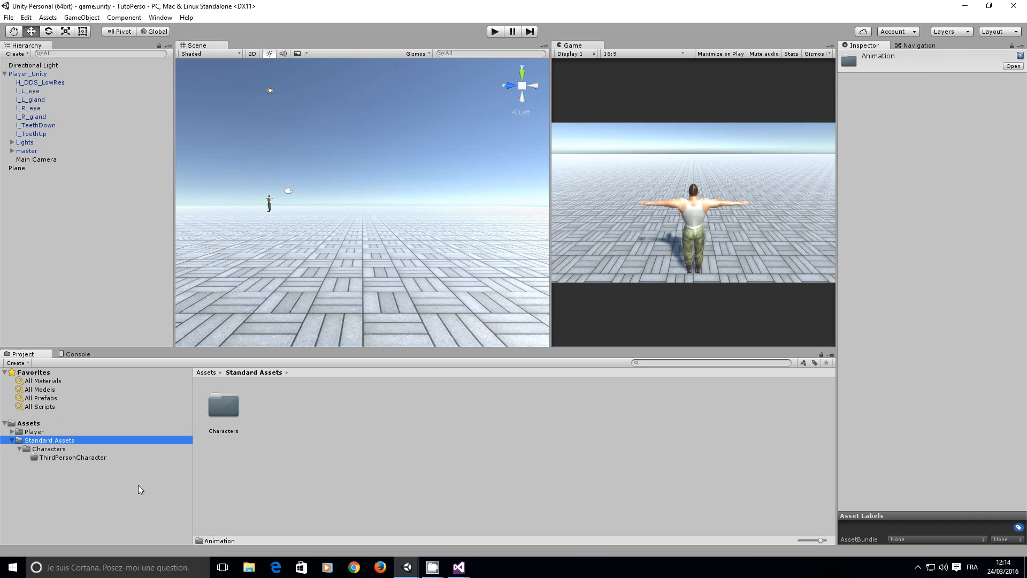
pyautogui.press('Delete')
pyautogui.click(541, 305)
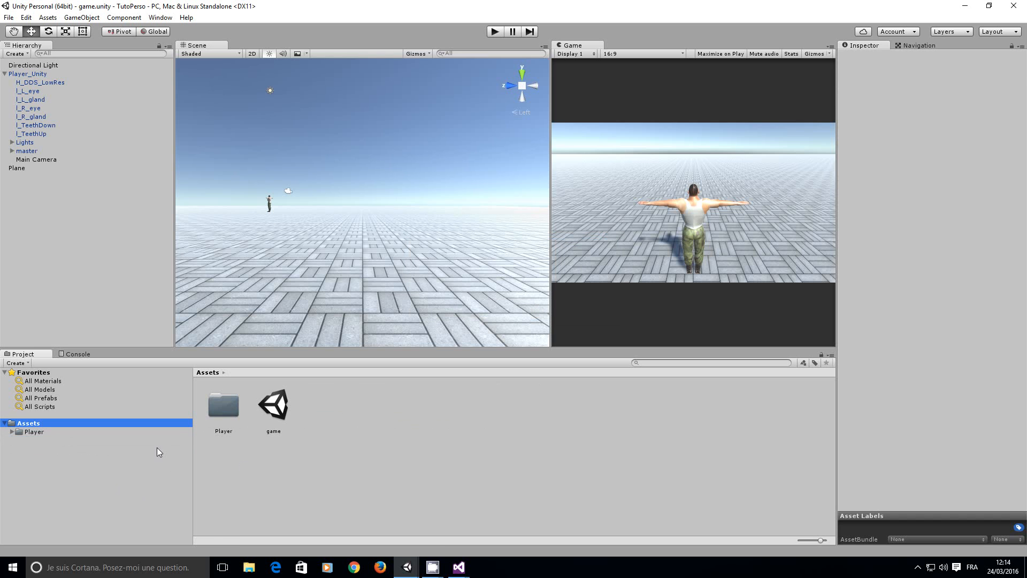
# Step: Open the Player folder's Animation subfolder, inspect HumanoidCrouch, and preview the HumanoidRunTurnSharp and HumanoidWalkTurn animations
pyautogui.click(33, 431)
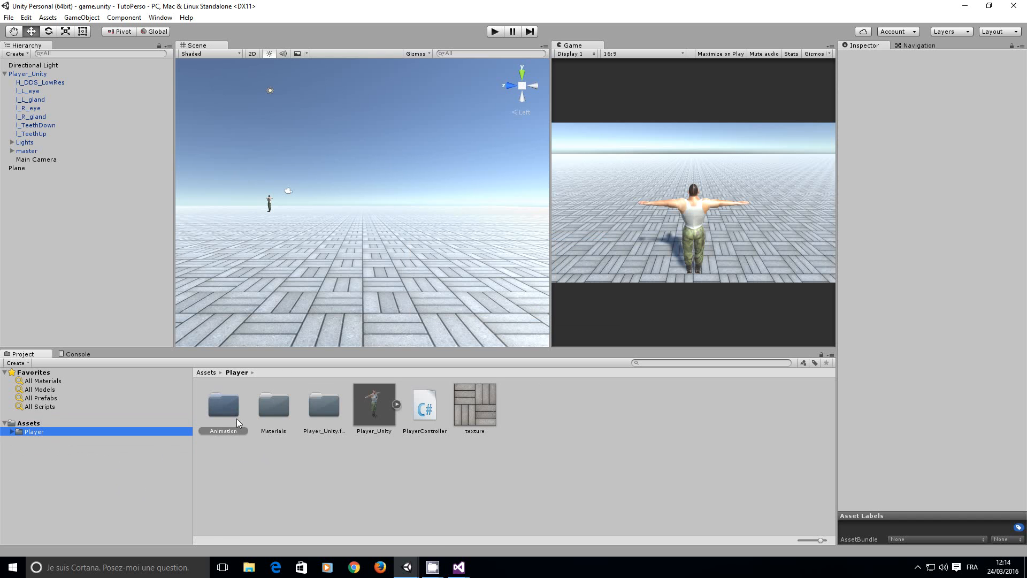
pyautogui.doubleClick(223, 415)
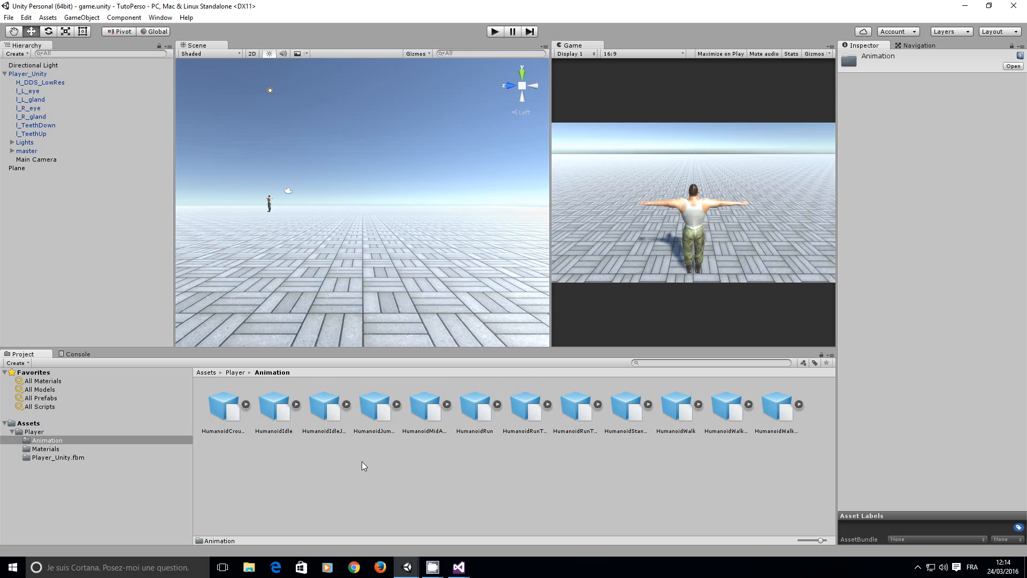
pyautogui.click(220, 416)
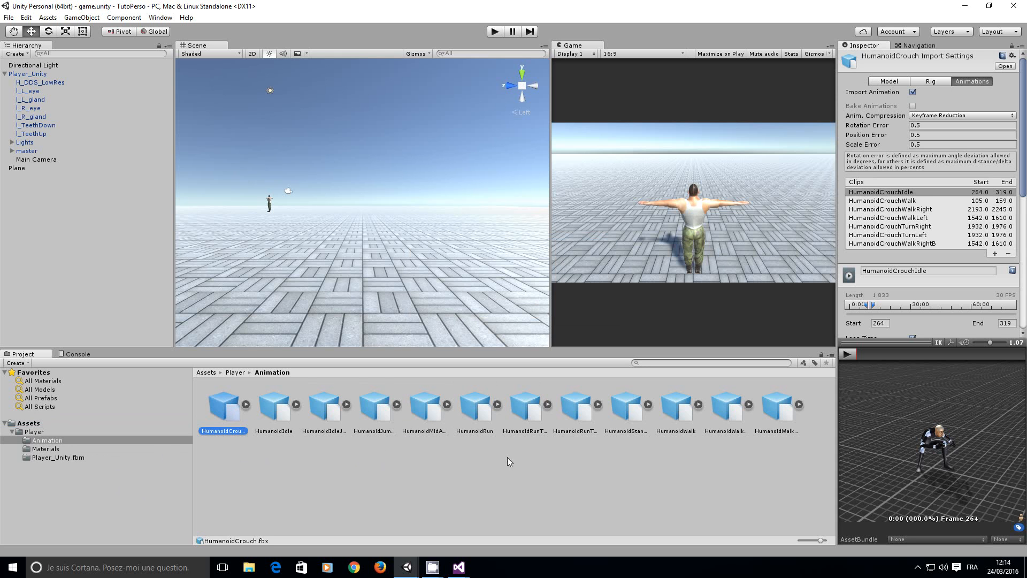
pyautogui.click(576, 416)
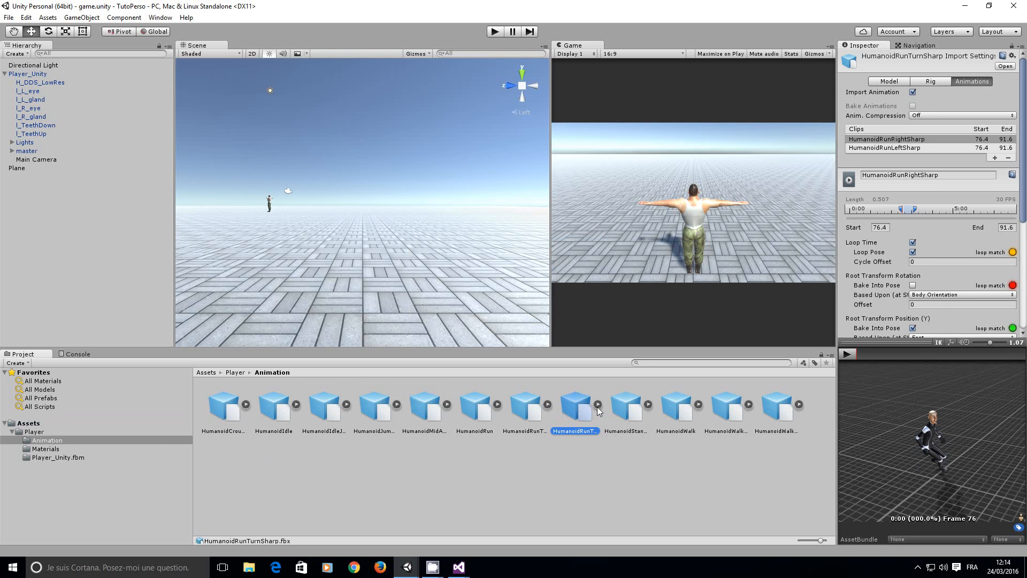
pyautogui.click(843, 355)
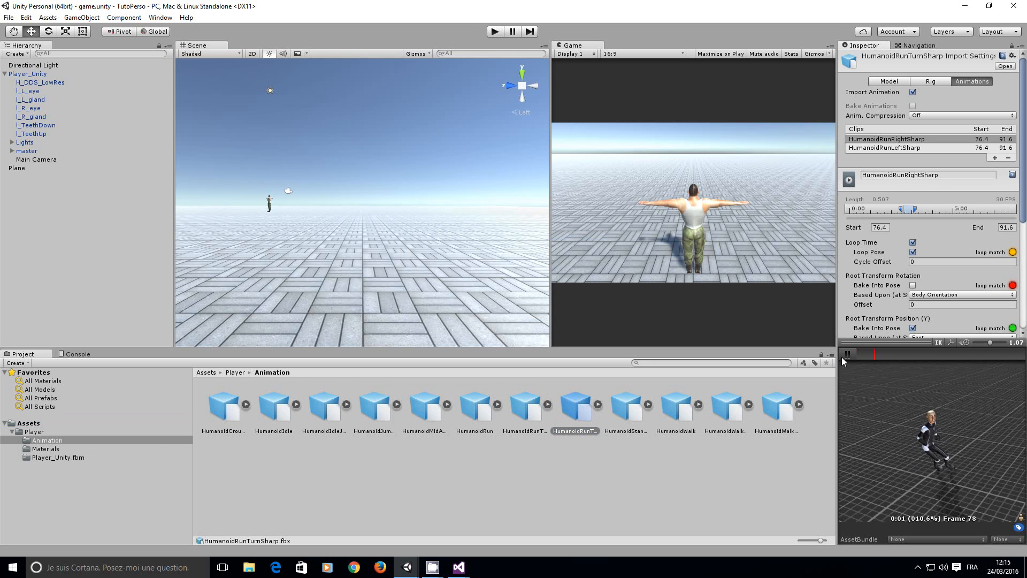
pyautogui.click(725, 416)
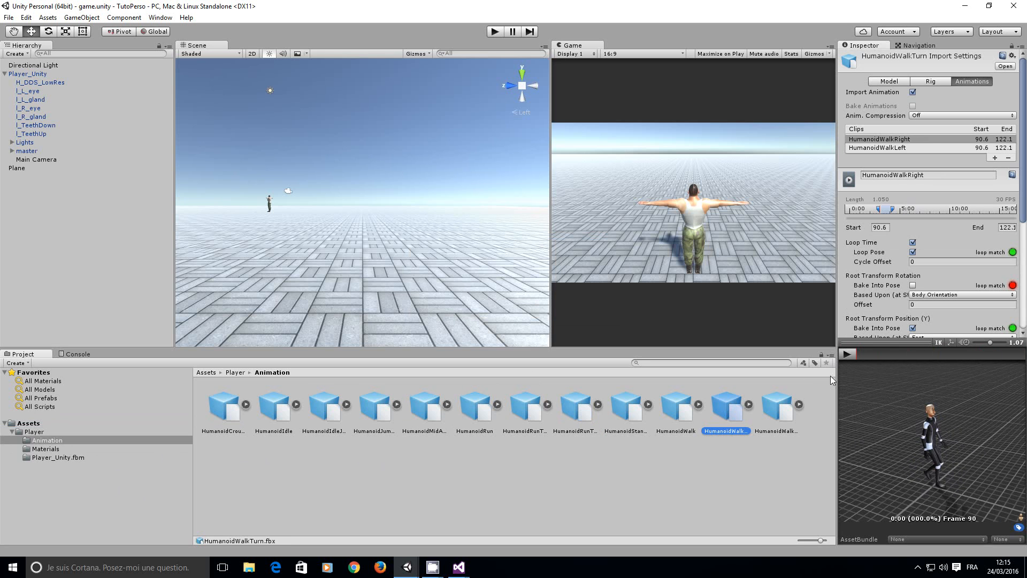
pyautogui.click(845, 354)
pyautogui.click(844, 354)
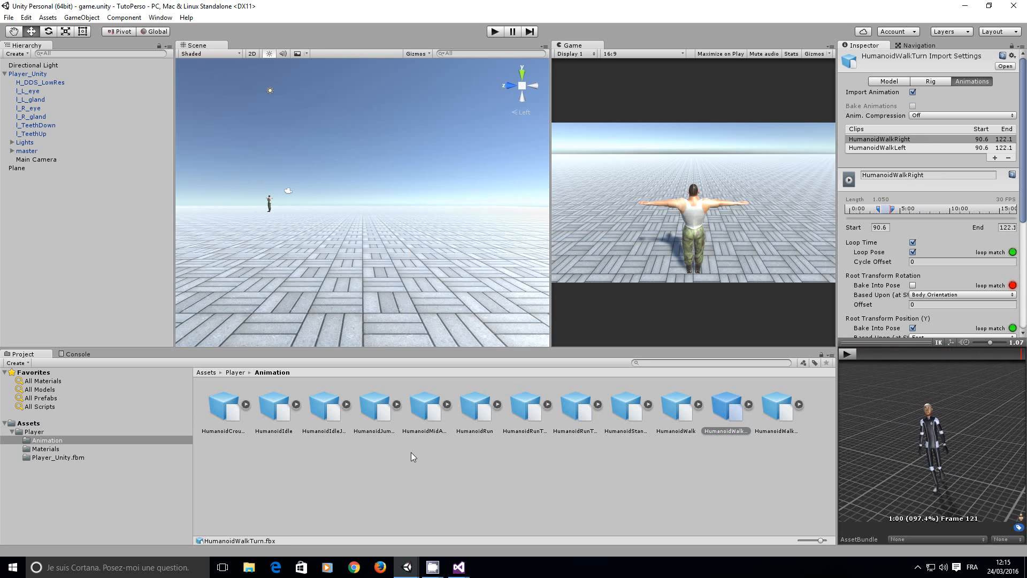
# Step: Preview the HumanoidJumpAndFall, HumanoidIdleJumpUp and HumanoidIdle animations
pyautogui.click(382, 412)
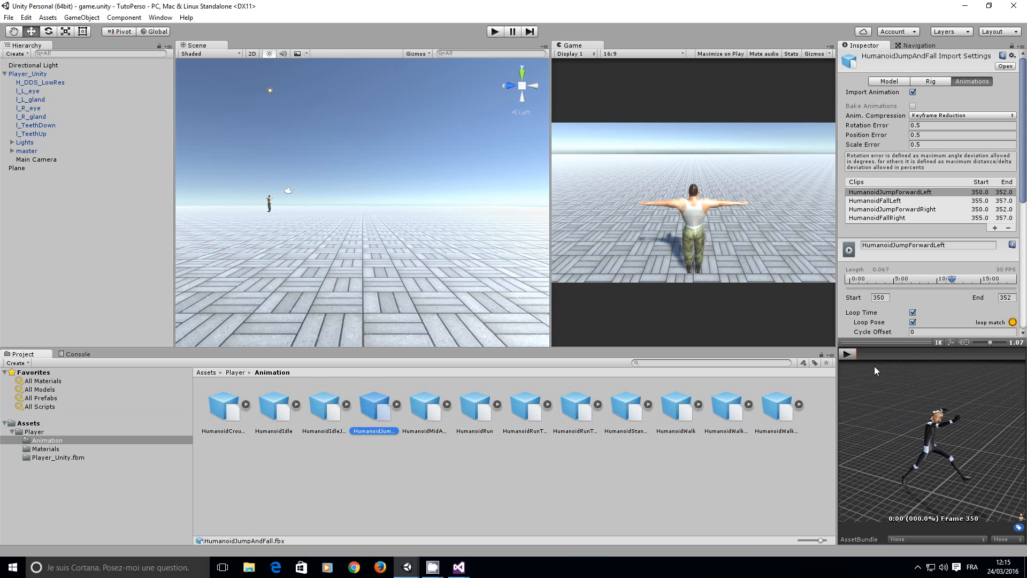
pyautogui.click(850, 354)
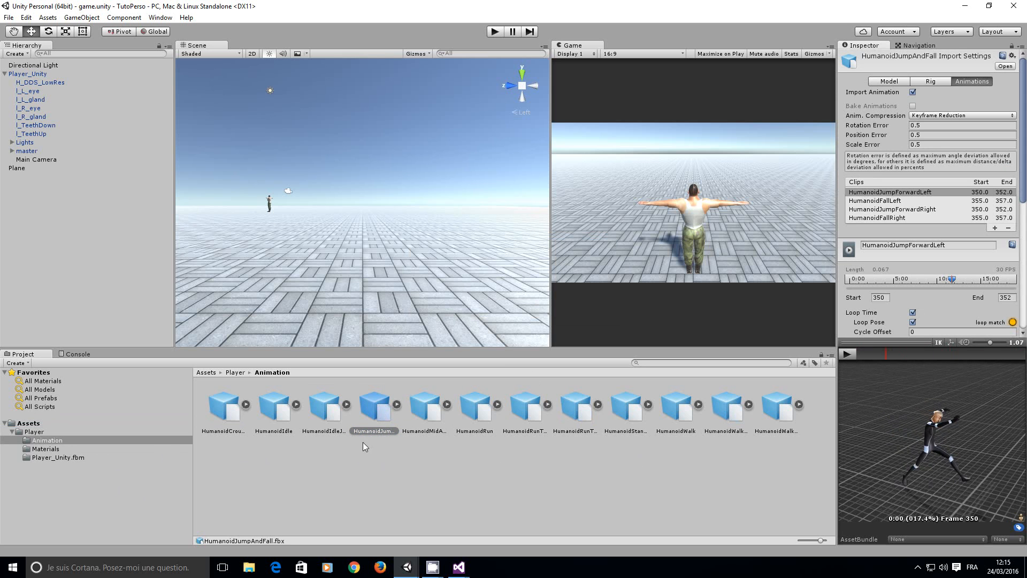
pyautogui.click(329, 416)
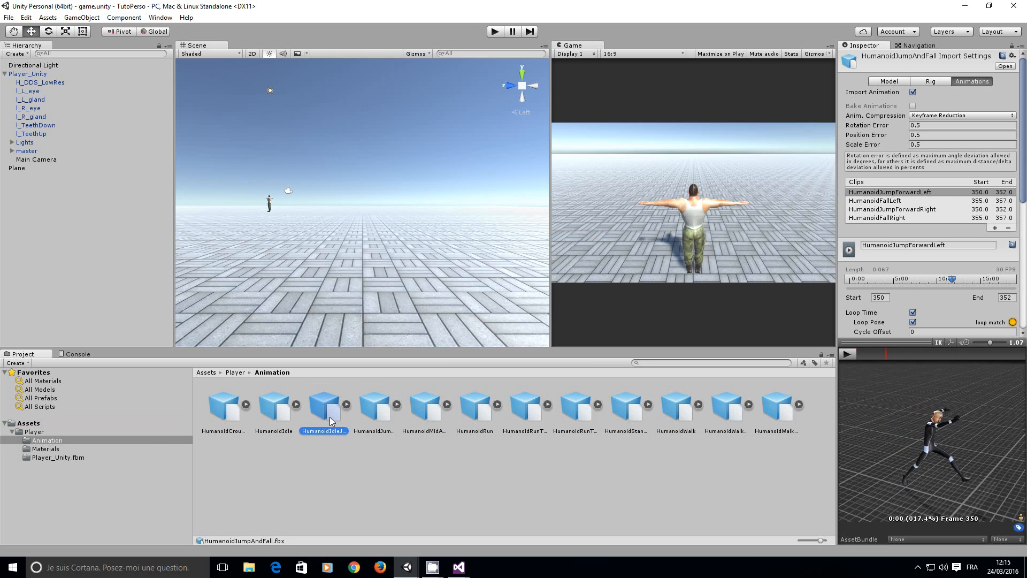
pyautogui.click(852, 356)
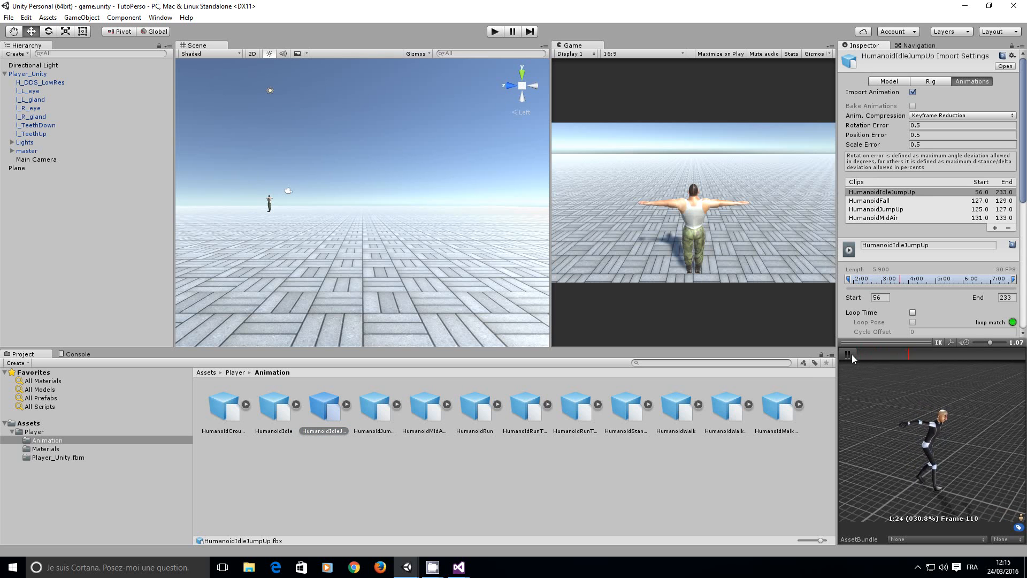
pyautogui.click(852, 354)
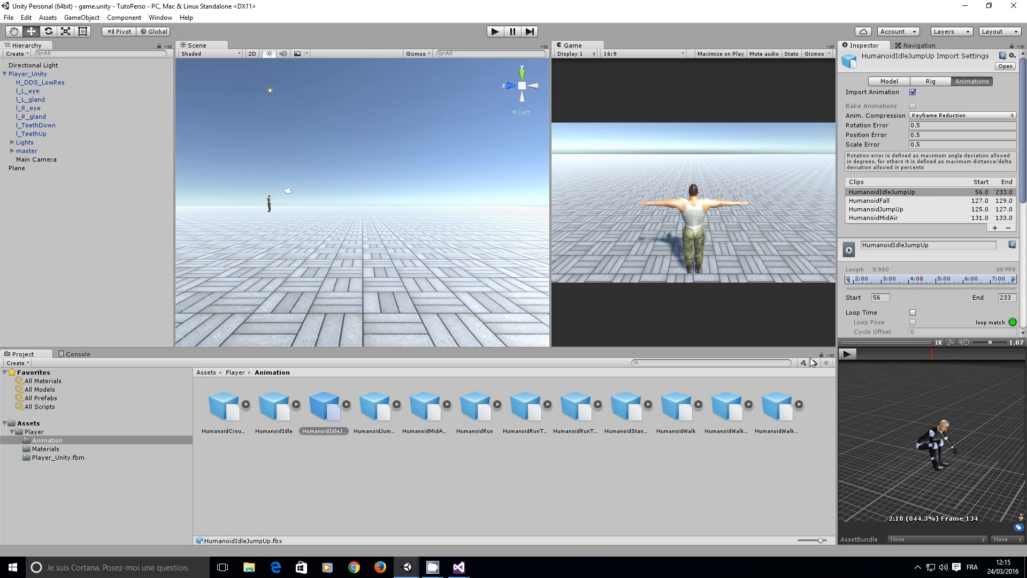
pyautogui.click(271, 413)
pyautogui.click(851, 355)
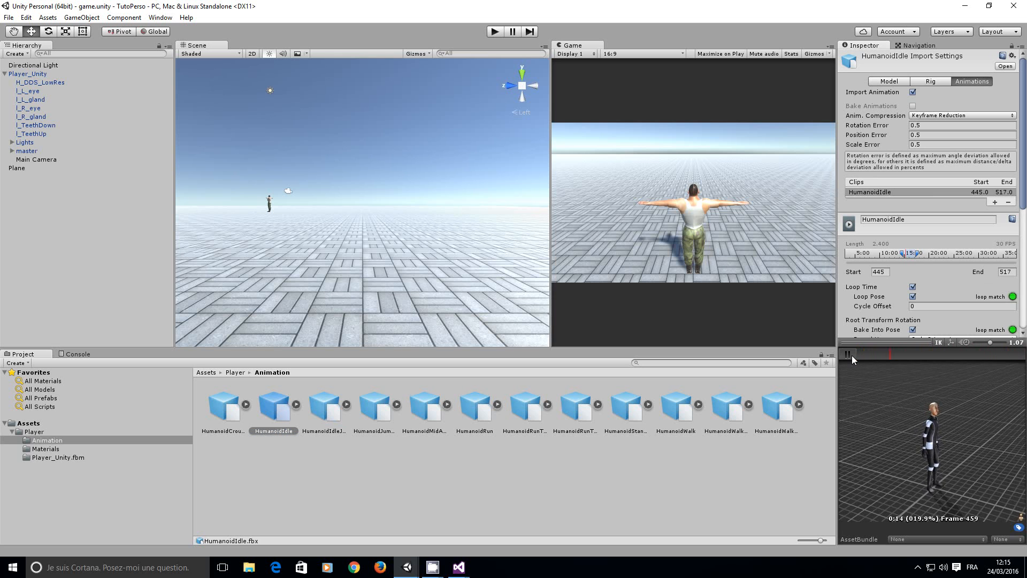
pyautogui.click(851, 355)
# Step: Set the rig animation type of the Player folder's Player_Unity model to Humanoid and apply the import settings
pyautogui.click(27, 74)
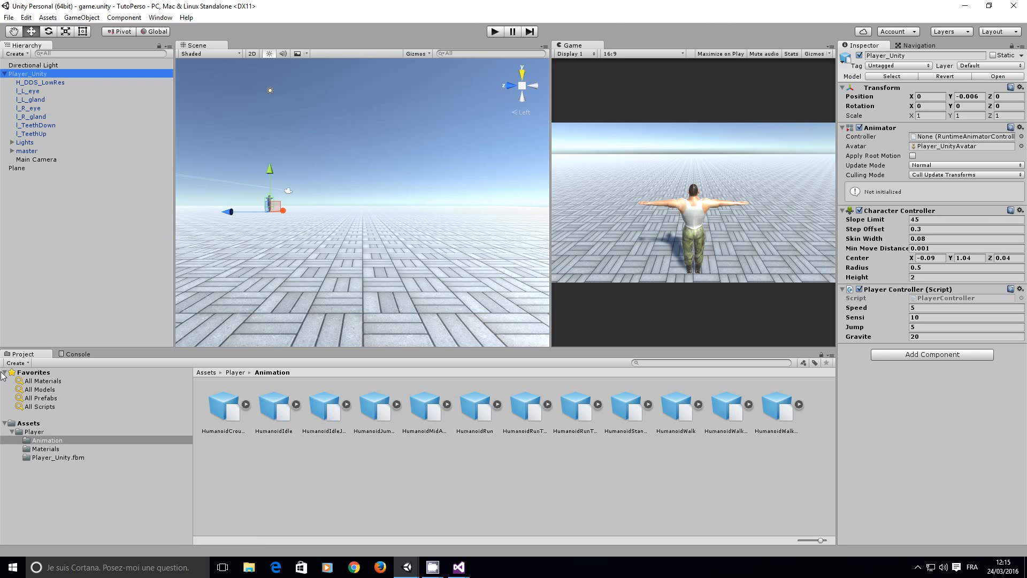
pyautogui.click(34, 432)
pyautogui.click(377, 408)
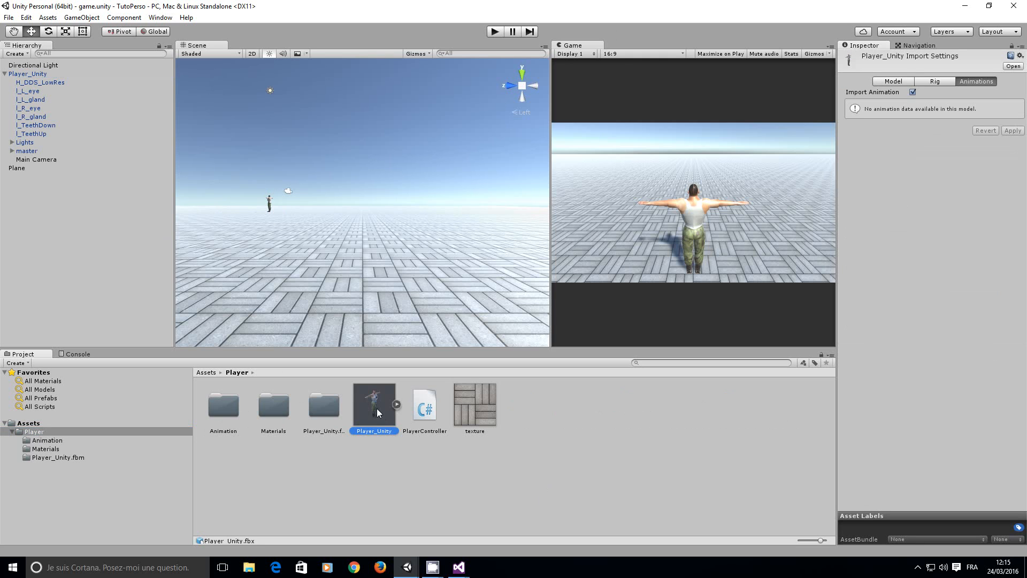
pyautogui.click(895, 82)
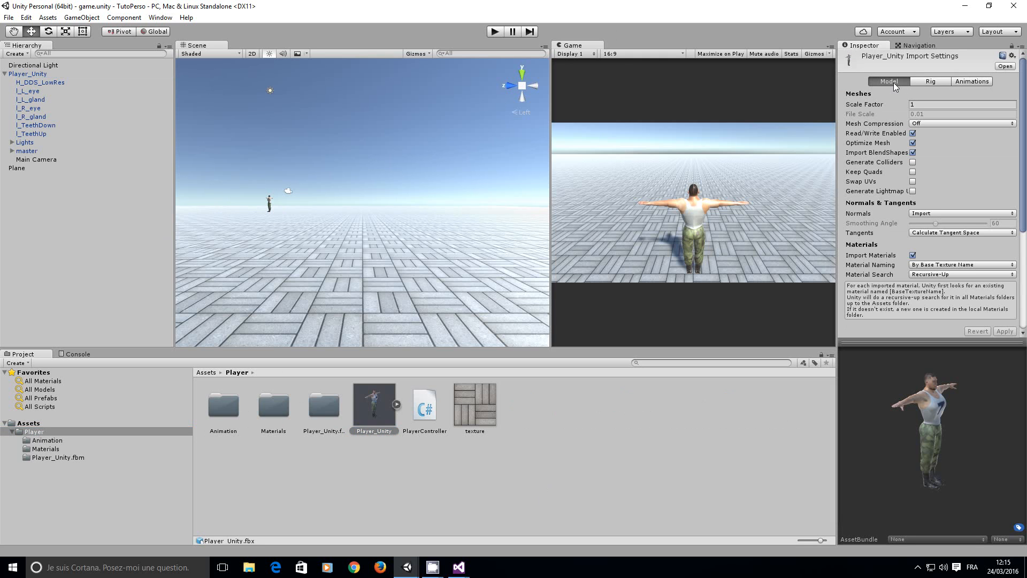
pyautogui.click(935, 82)
pyautogui.click(979, 81)
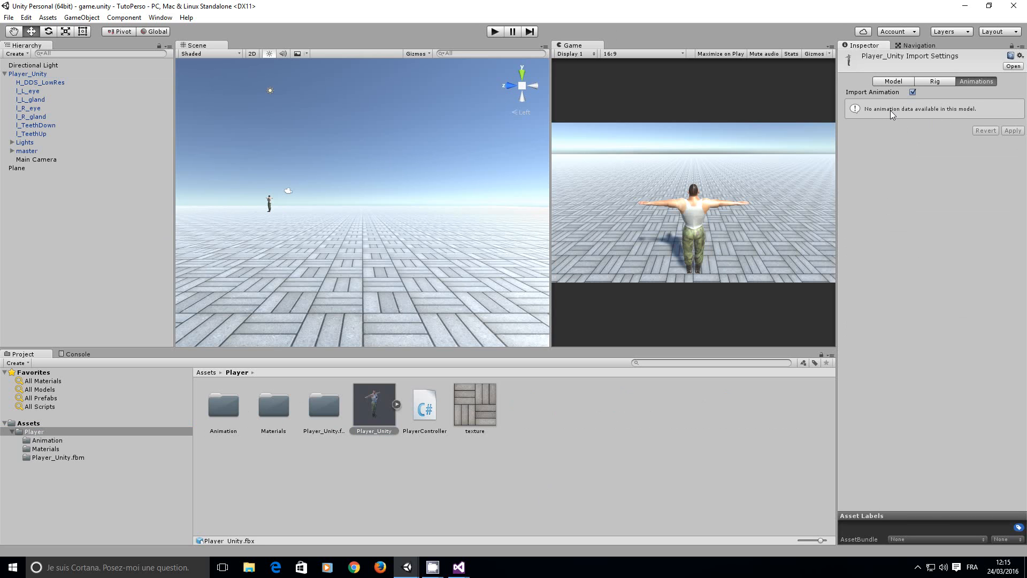
pyautogui.click(936, 83)
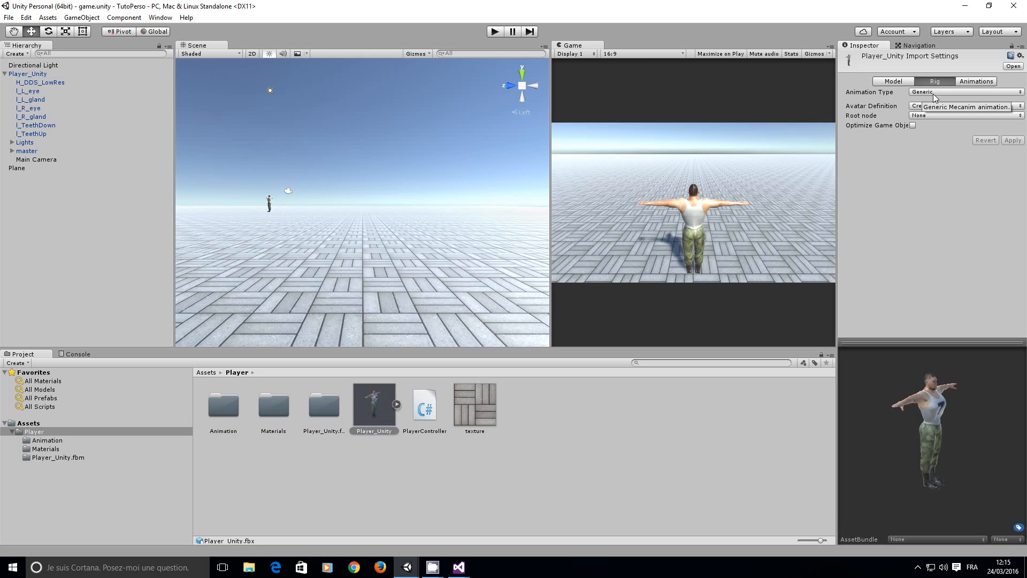
pyautogui.click(951, 92)
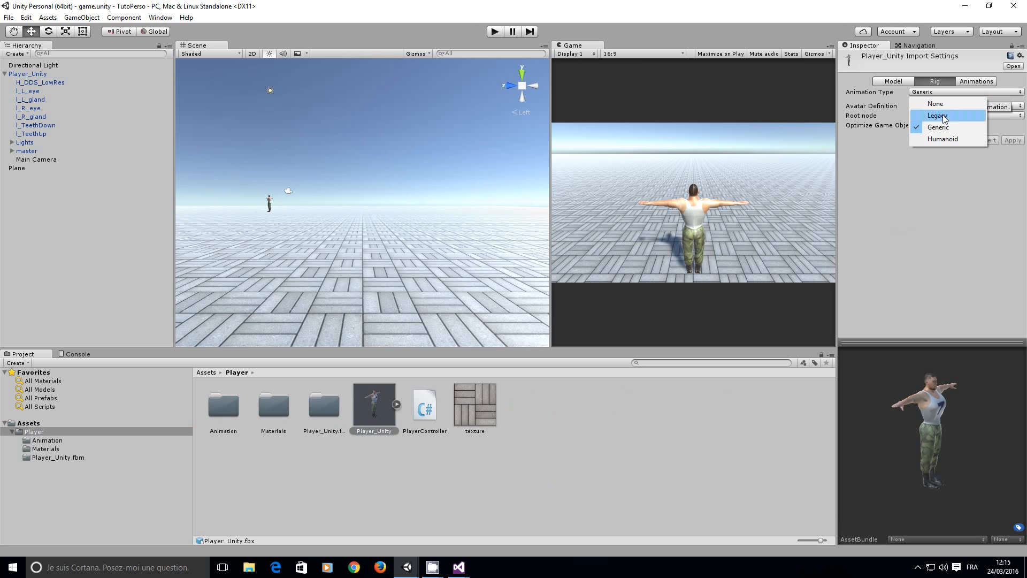
pyautogui.click(942, 139)
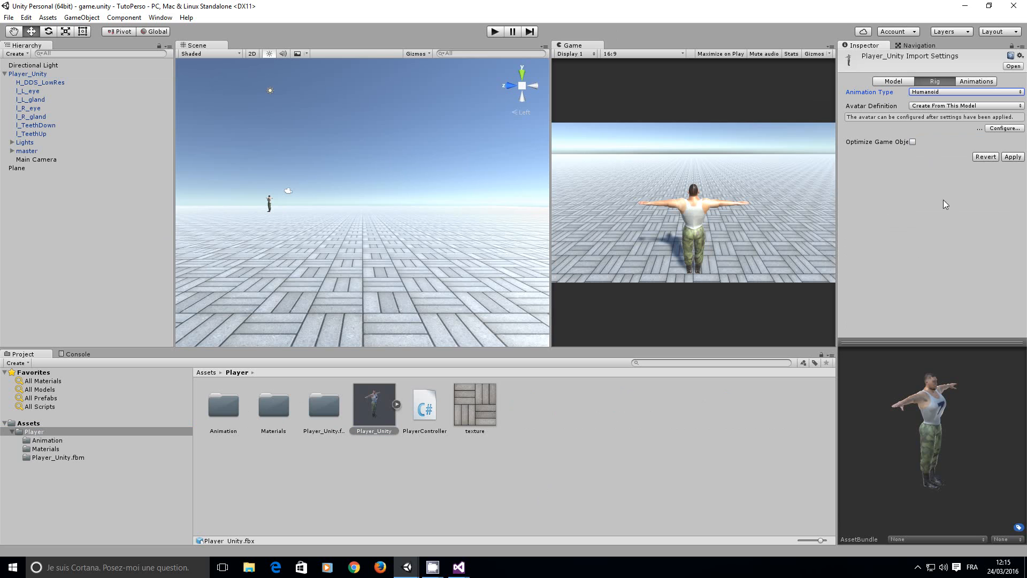
pyautogui.click(1011, 156)
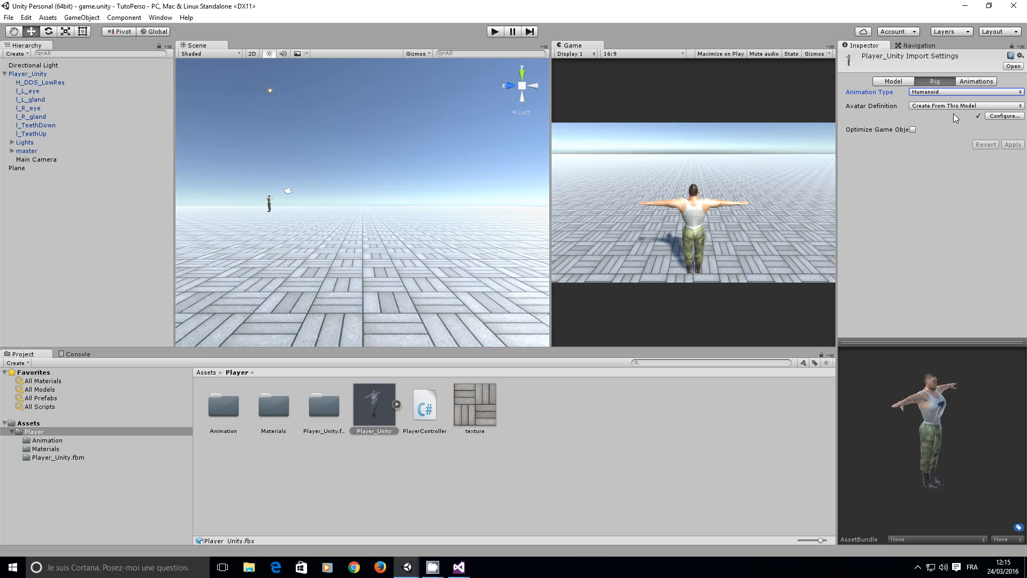
# Step: Open the Player_Unity avatar configuration and examine the body bone mapping with the model seen from the front
pyautogui.click(998, 117)
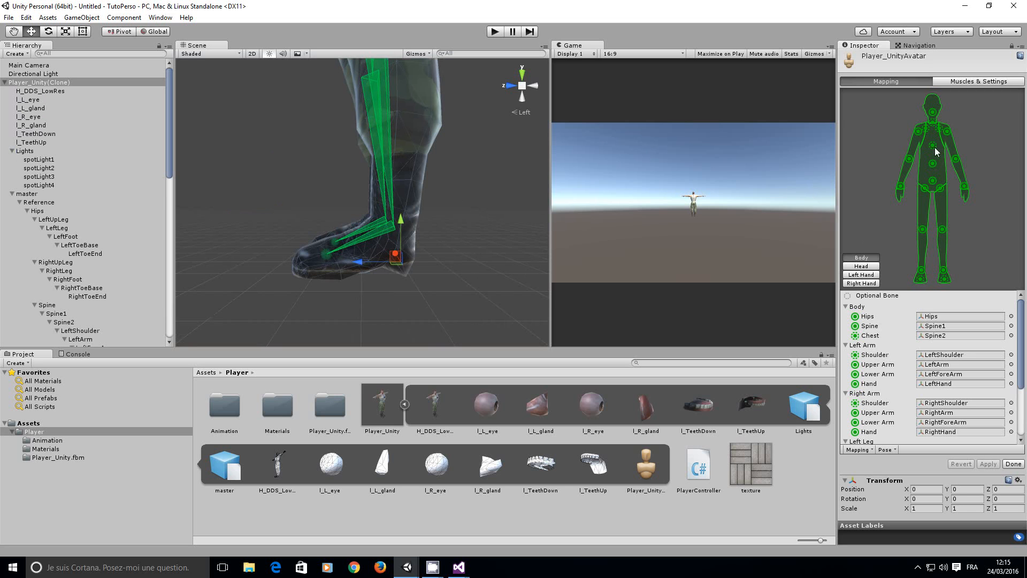
pyautogui.scroll(3, 476, 218)
pyautogui.scroll(-12, 468, 222)
pyautogui.scroll(-3, 427, 204)
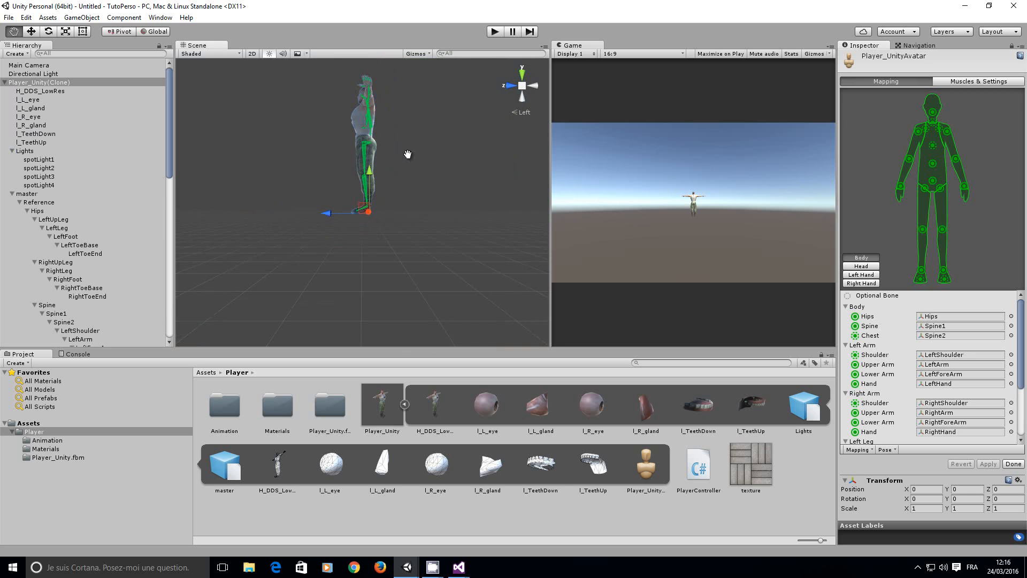
pyautogui.moveTo(408, 153); pyautogui.dragTo(410, 170, button='middle')
pyautogui.click(532, 87)
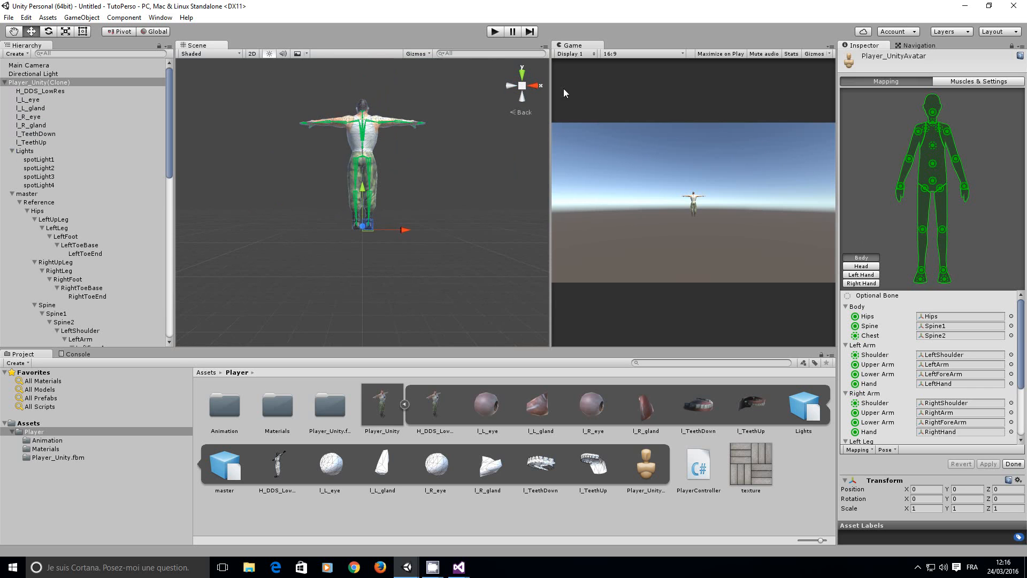
pyautogui.click(533, 87)
pyautogui.click(536, 84)
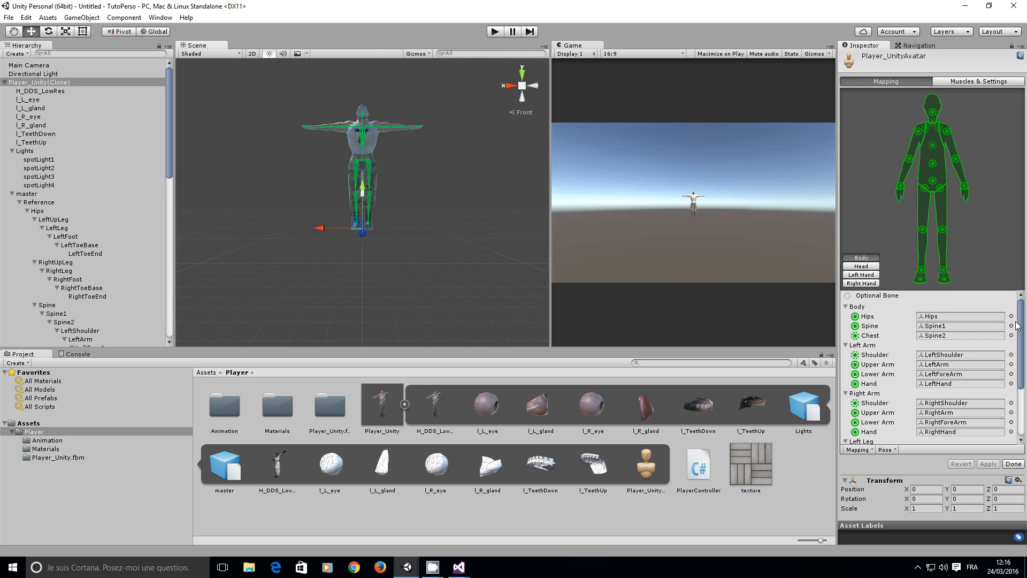
pyautogui.moveTo(1020, 327); pyautogui.dragTo(1015, 380)
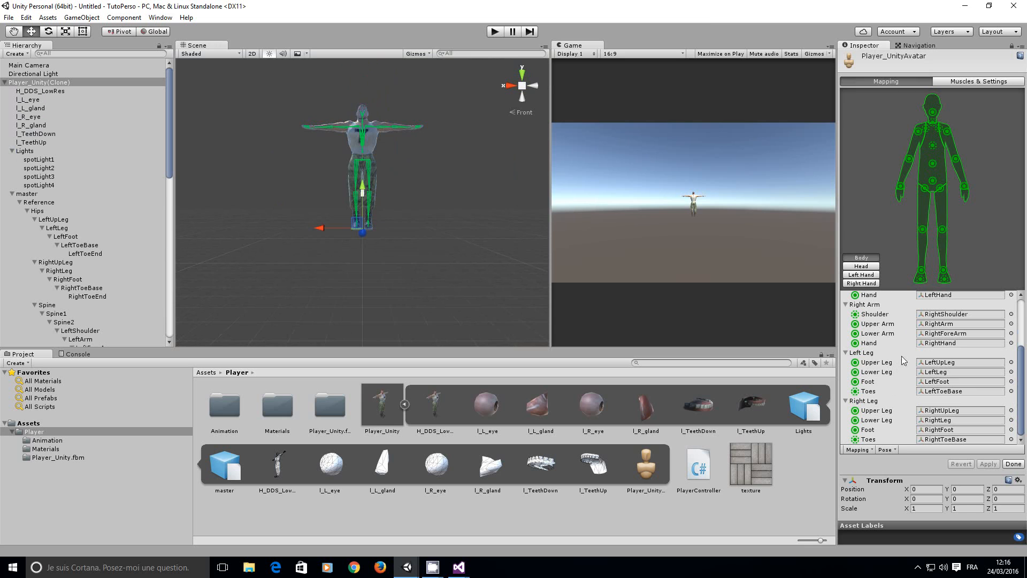
# Step: Inspect the LeftUpLeg and HeadEnd bones within the avatar's skeleton hierarchy
pyautogui.click(169, 106)
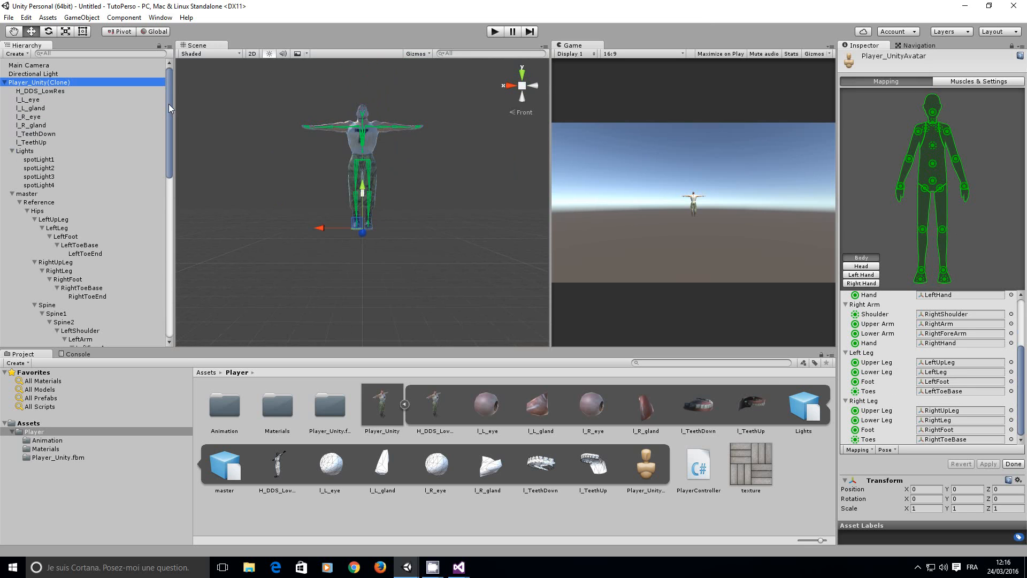
pyautogui.click(931, 362)
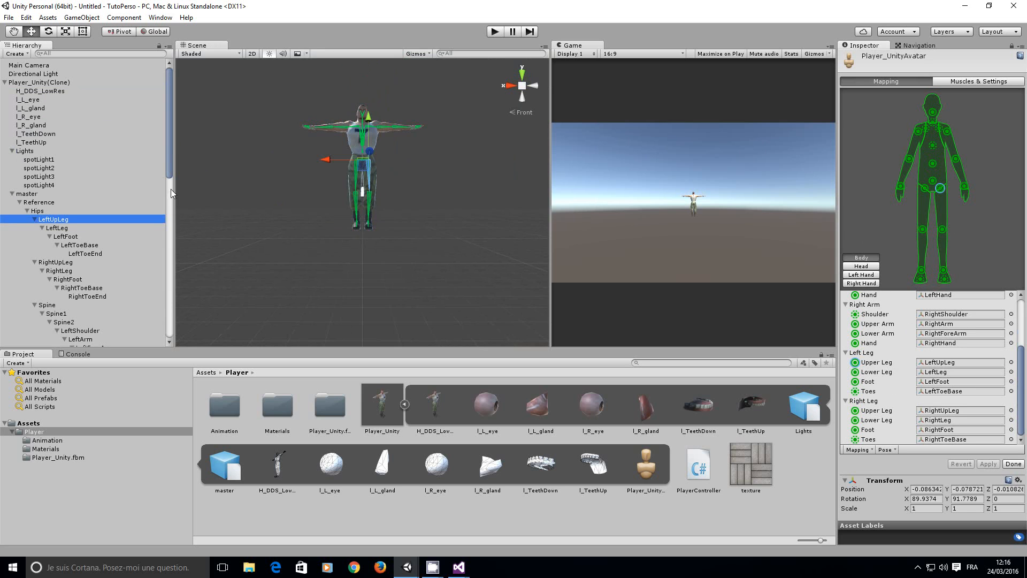
pyautogui.moveTo(171, 174); pyautogui.dragTo(174, 286)
pyautogui.click(97, 238)
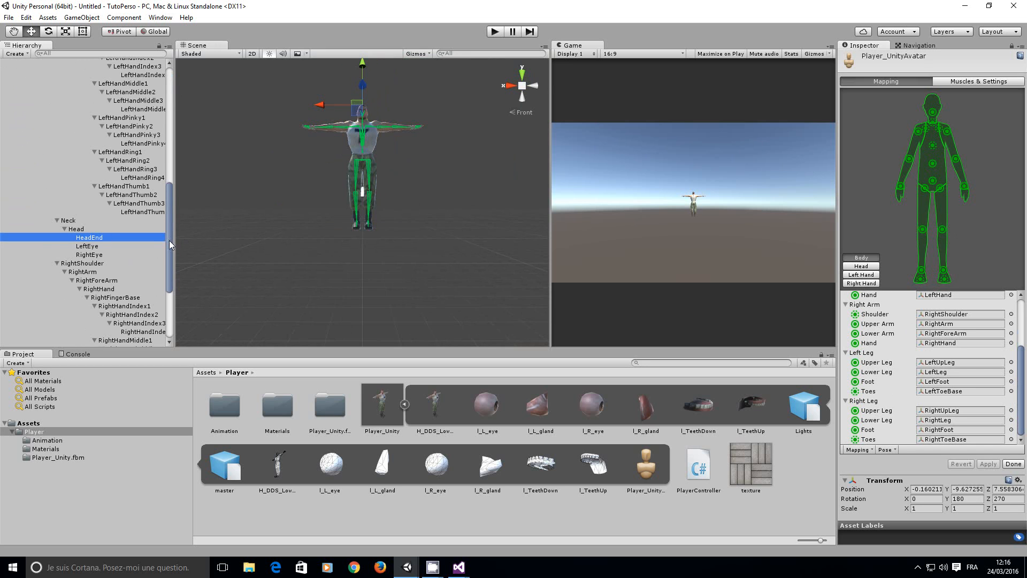
pyautogui.moveTo(169, 240)
pyautogui.mouseDown()
pyautogui.moveTo(168, 254)
pyautogui.moveTo(174, 133)
pyautogui.mouseUp()
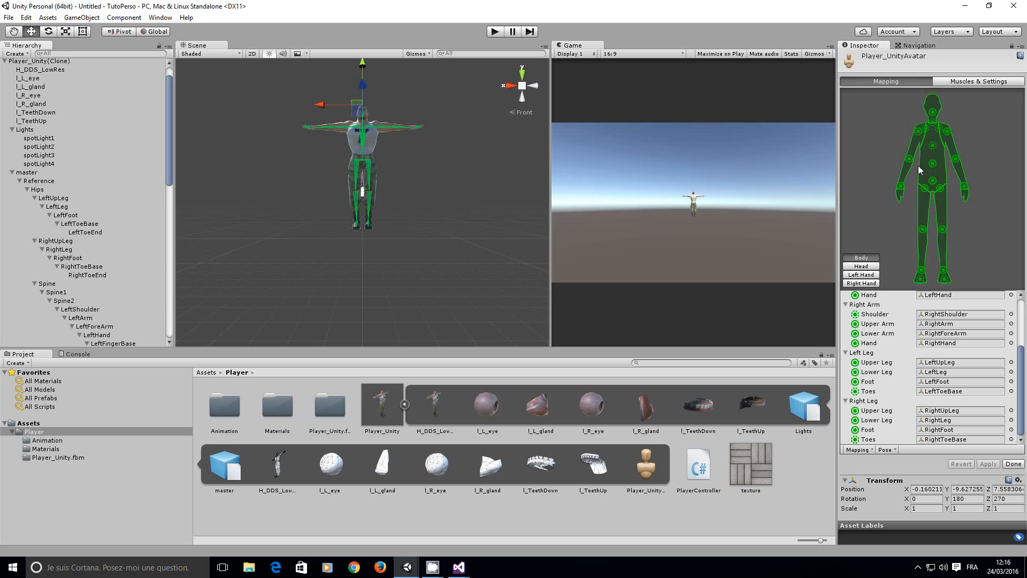
pyautogui.moveTo(168, 126); pyautogui.dragTo(165, 120)
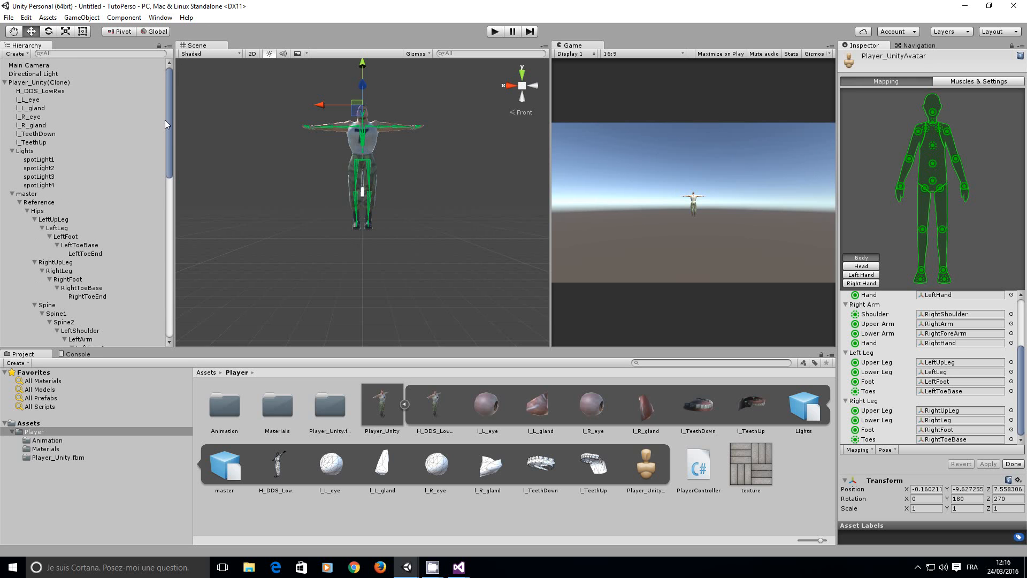
# Step: Preview the Open Close, Left Right and Finger In Out muscle groups, and close the avatar configuration
pyautogui.click(965, 83)
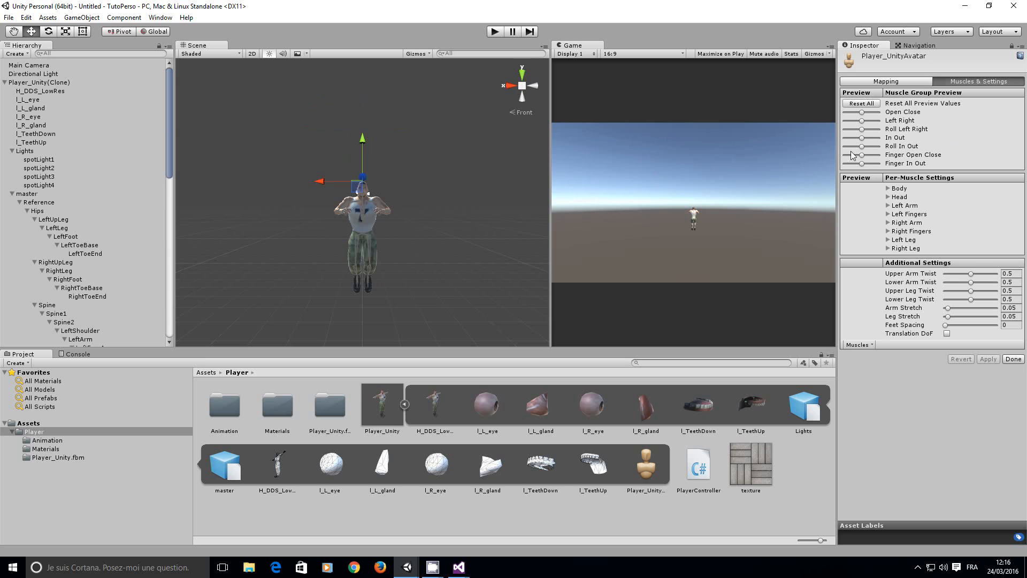
pyautogui.moveTo(863, 114); pyautogui.dragTo(870, 115)
pyautogui.moveTo(856, 115)
pyautogui.mouseDown()
pyautogui.moveTo(867, 115)
pyautogui.moveTo(868, 127)
pyautogui.mouseUp()
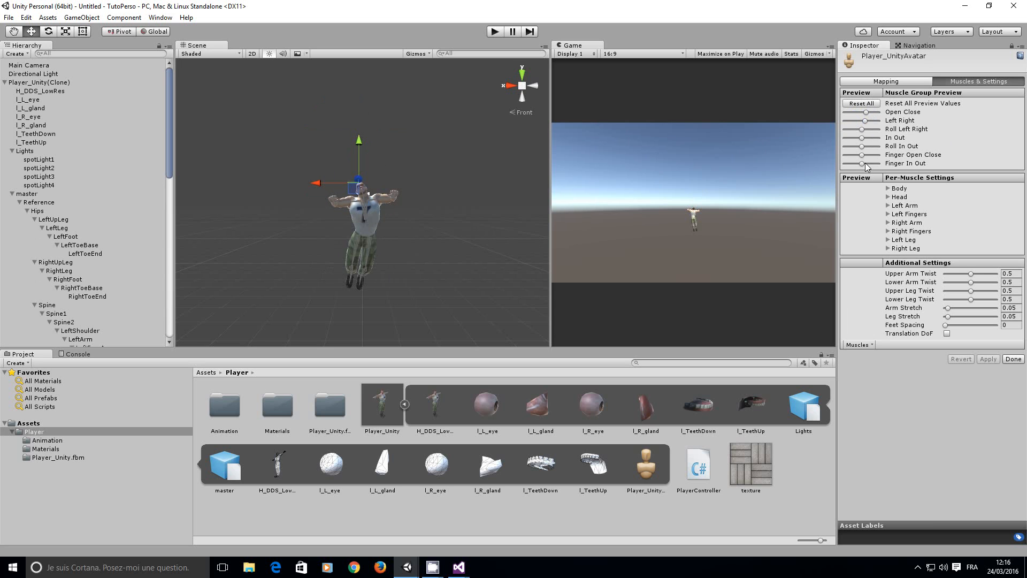
pyautogui.moveTo(865, 165)
pyautogui.mouseDown()
pyautogui.moveTo(854, 163)
pyautogui.moveTo(864, 164)
pyautogui.mouseUp()
pyautogui.click(1012, 359)
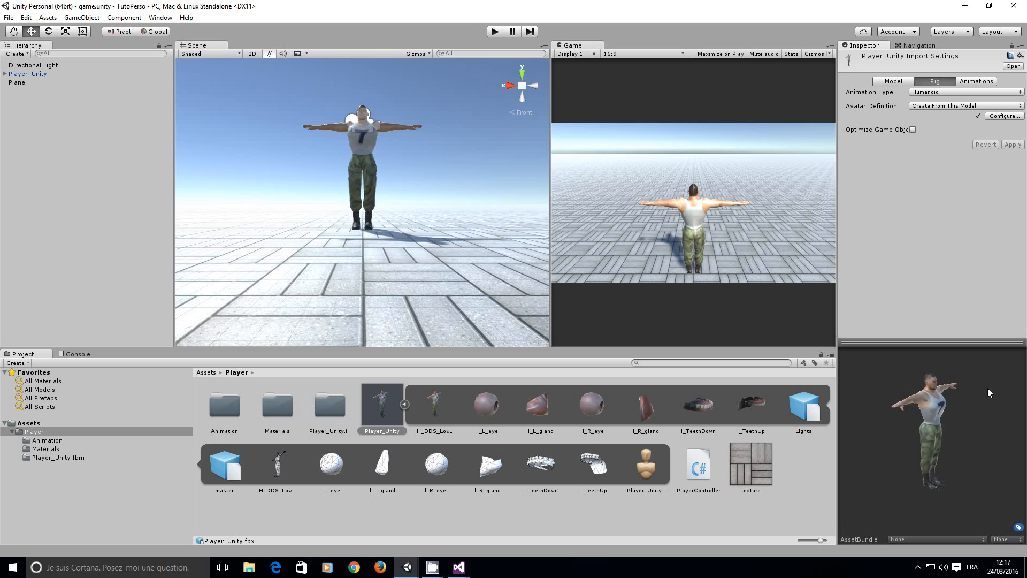
# Step: Create an Animator Controller named Player in the Player folder and open it for editing
pyautogui.click(27, 74)
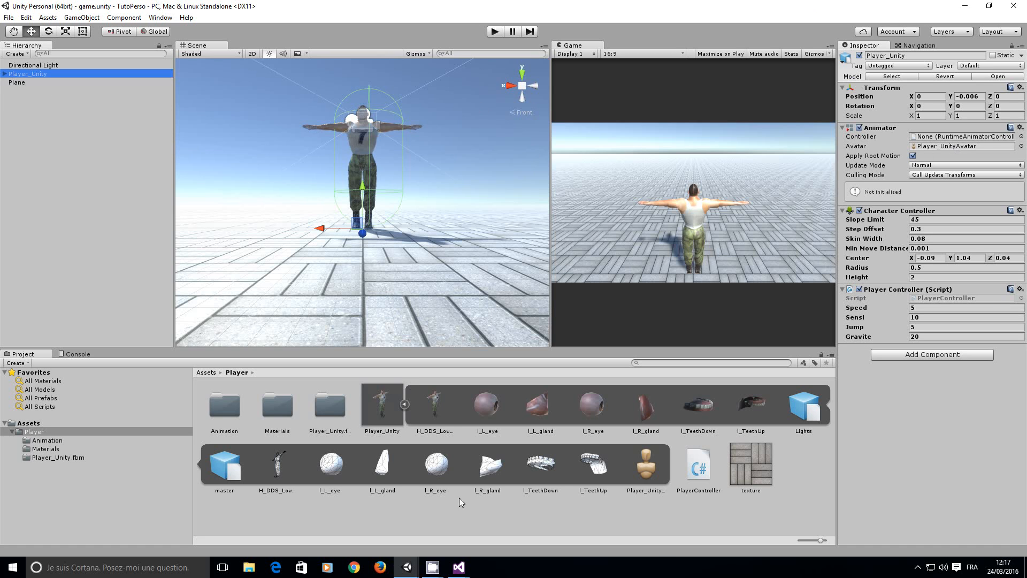
pyautogui.click(404, 405)
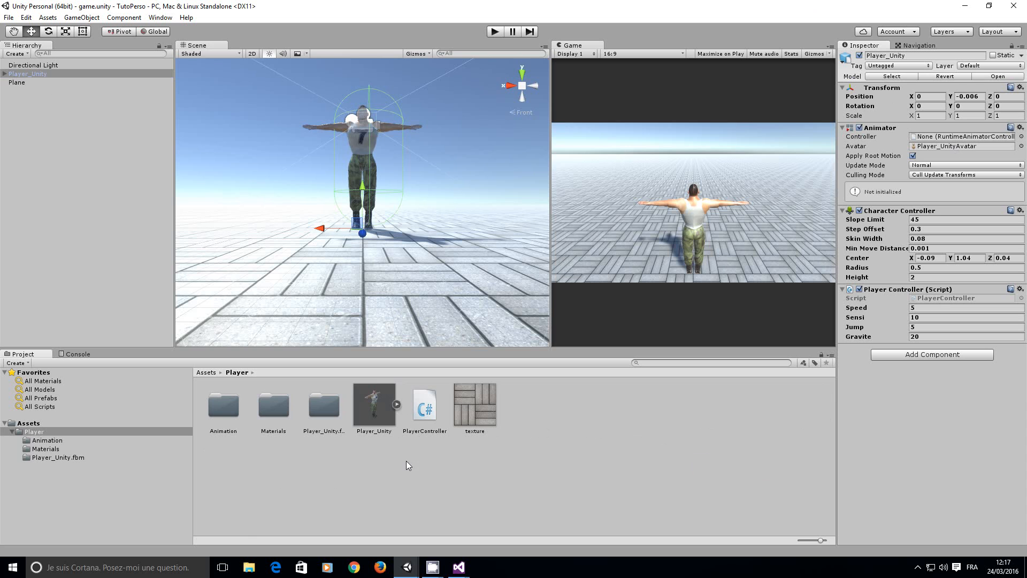
pyautogui.rightClick(525, 412)
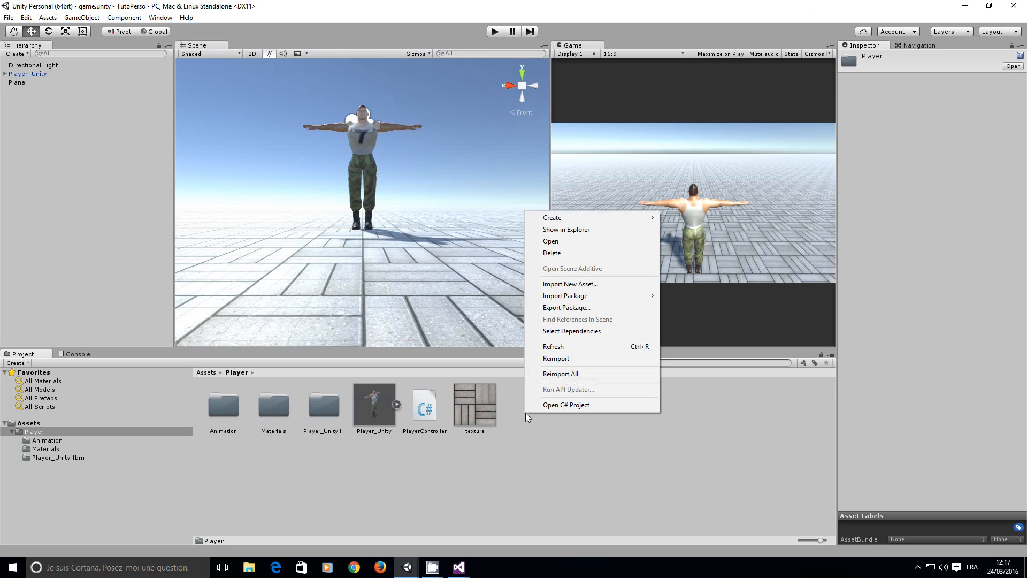
pyautogui.moveTo(568, 224)
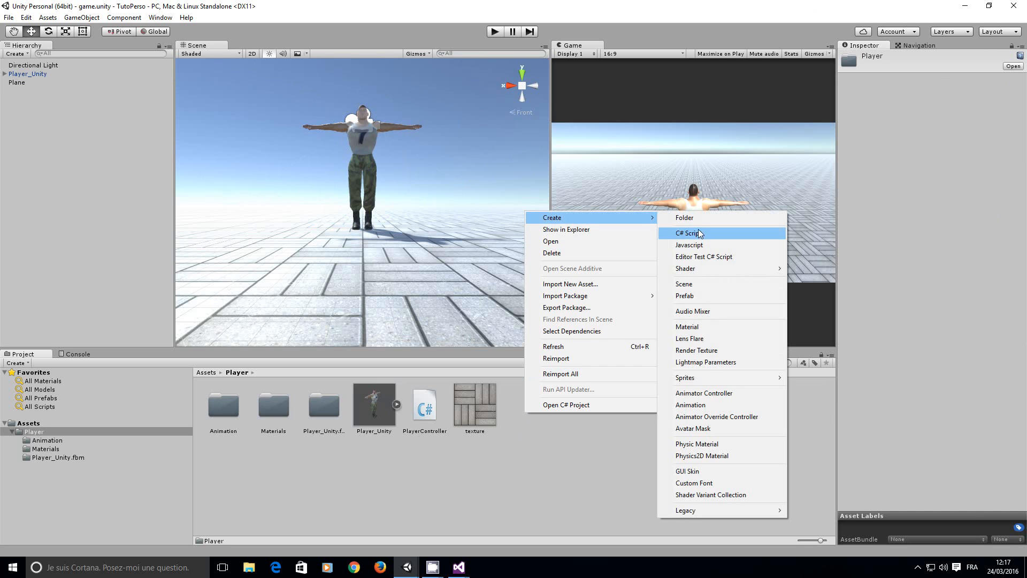
pyautogui.click(703, 393)
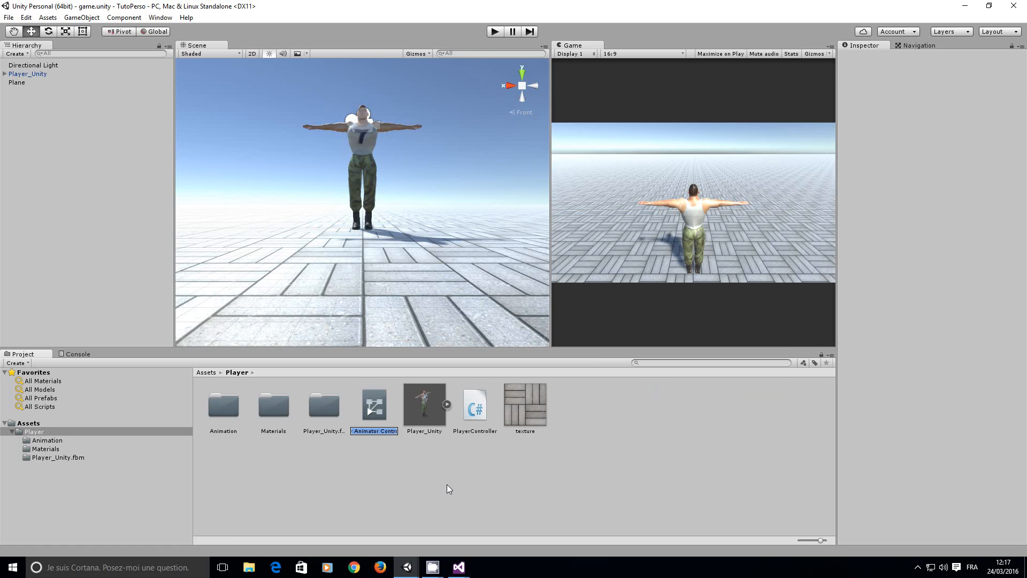
pyautogui.write('Player')
pyautogui.press('Return')
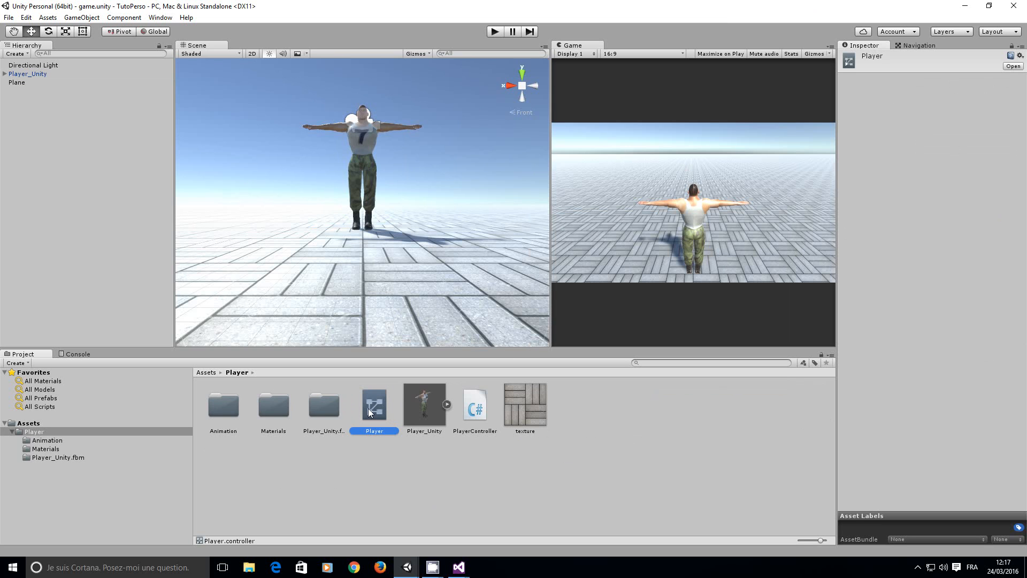
pyautogui.doubleClick(369, 409)
pyautogui.moveTo(357, 155); pyautogui.dragTo(457, 182, button='middle')
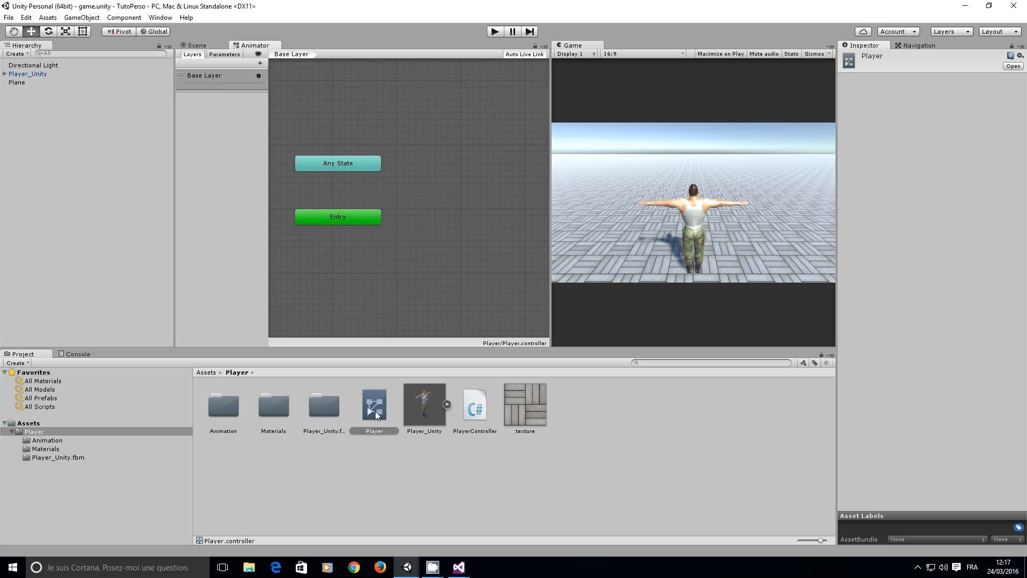
# Step: Assign the Player controller and Player_UnityAvatar to the Animator component of the Player_Unity object
pyautogui.click(20, 74)
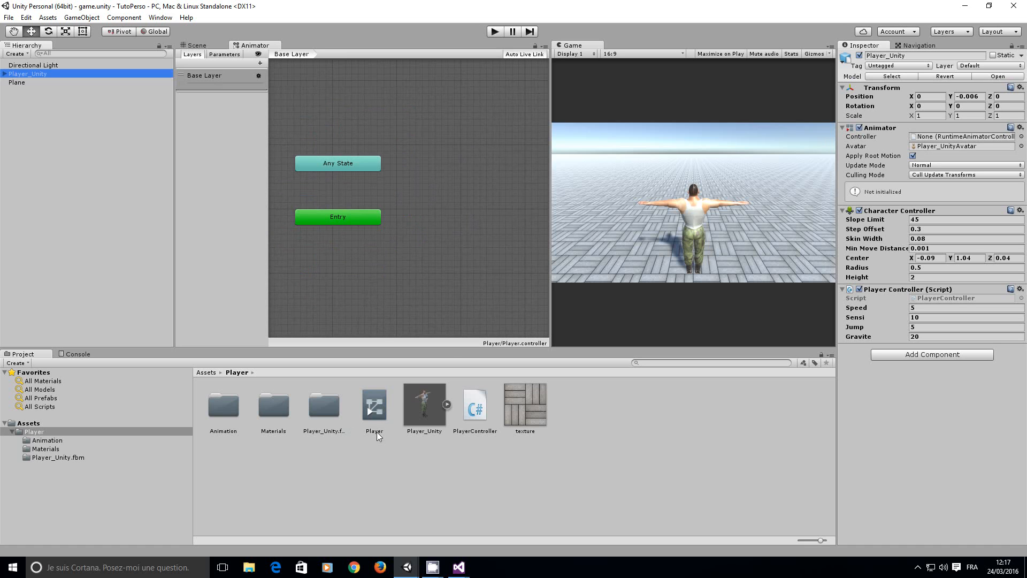
pyautogui.moveTo(375, 407); pyautogui.dragTo(970, 138)
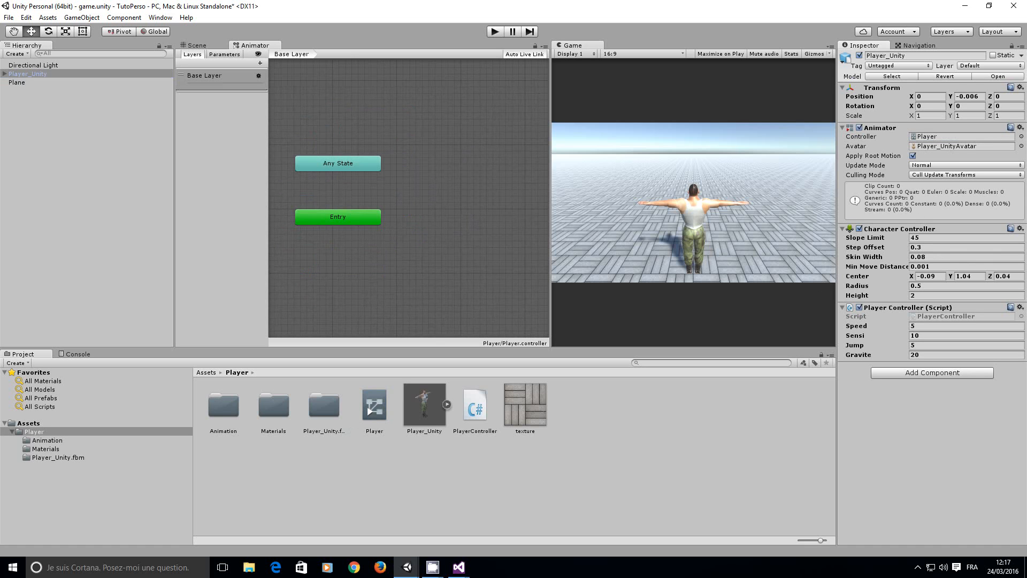
pyautogui.click(1021, 146)
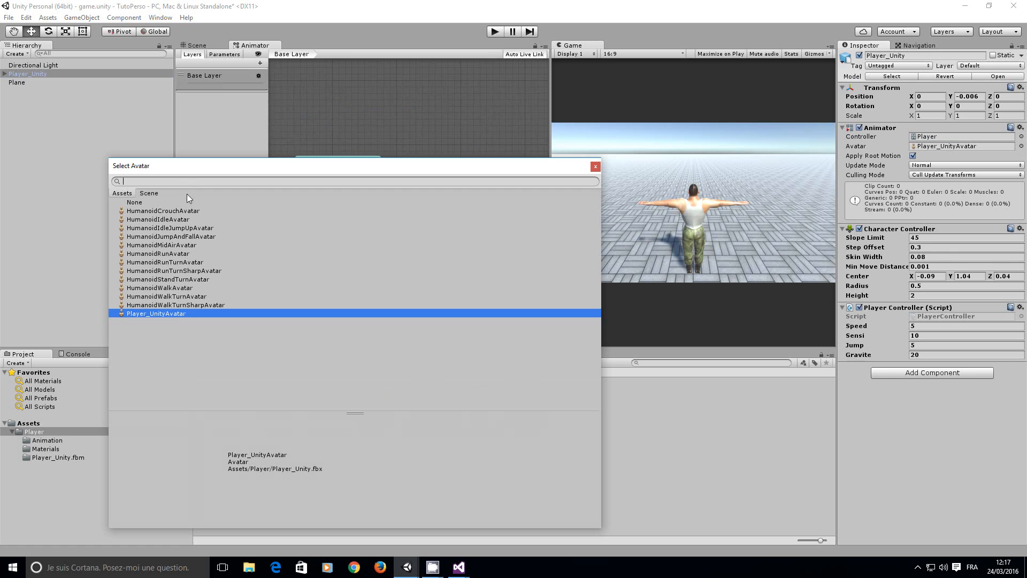
pyautogui.doubleClick(181, 314)
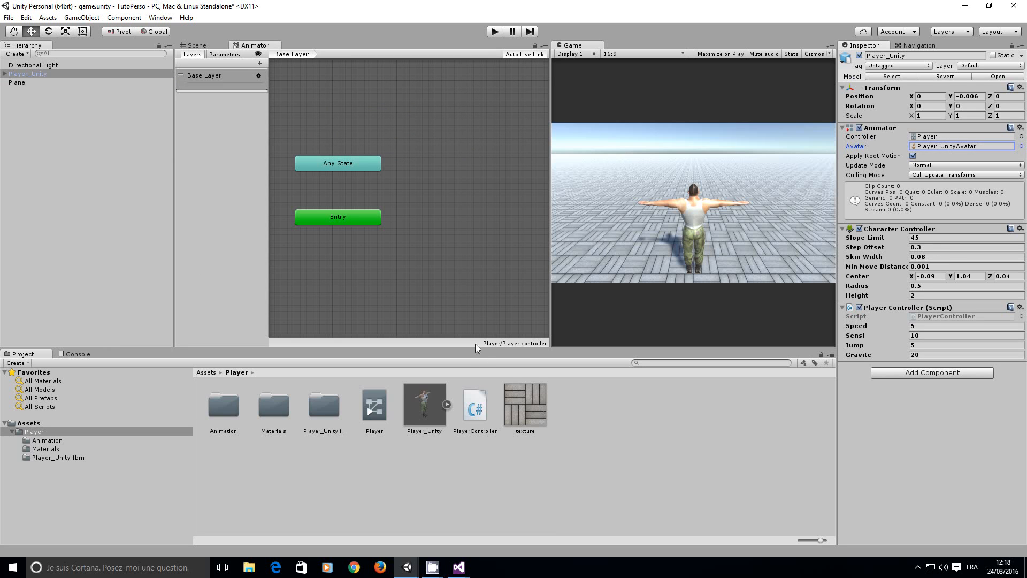
# Step: Preview the HumanoidIdle clip inside the HumanoidIdle model in the Animation folder
pyautogui.doubleClick(215, 411)
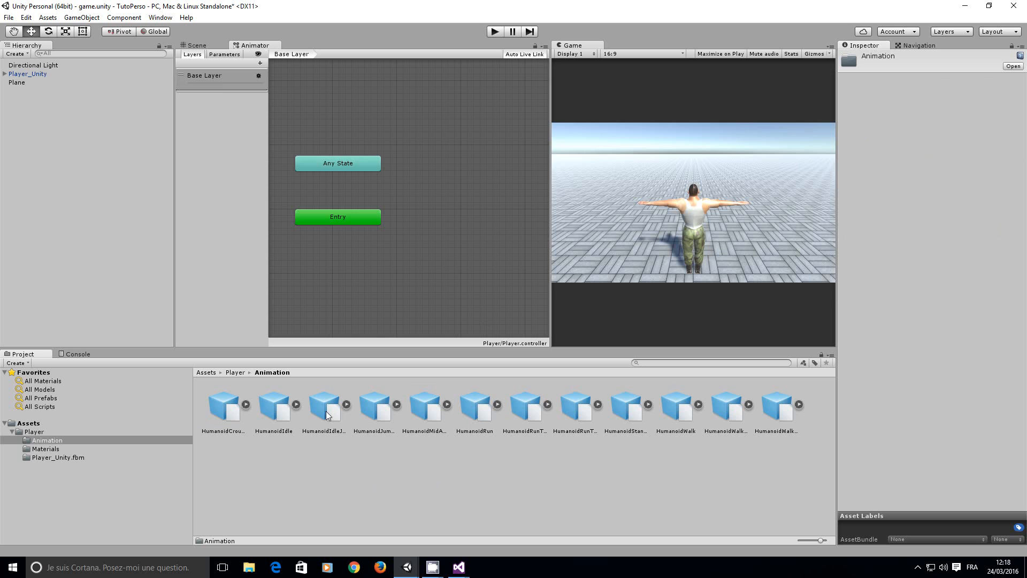
pyautogui.click(282, 412)
pyautogui.click(296, 405)
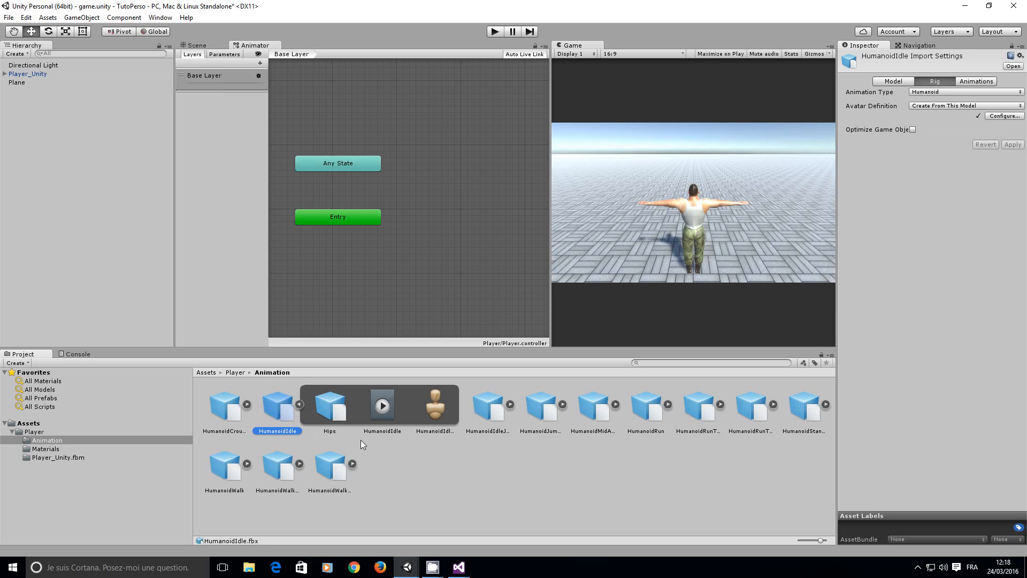
pyautogui.click(381, 409)
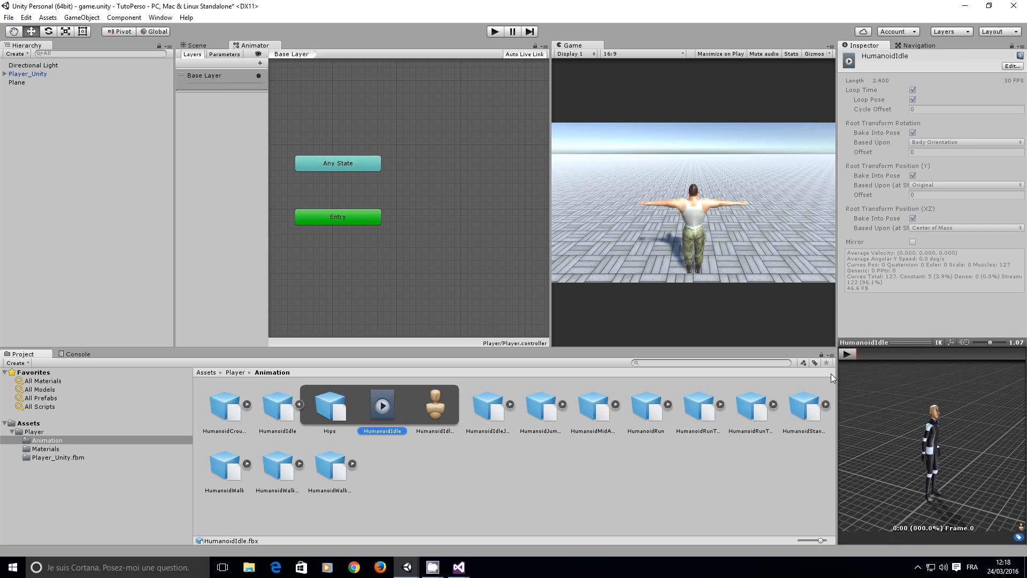
pyautogui.click(847, 353)
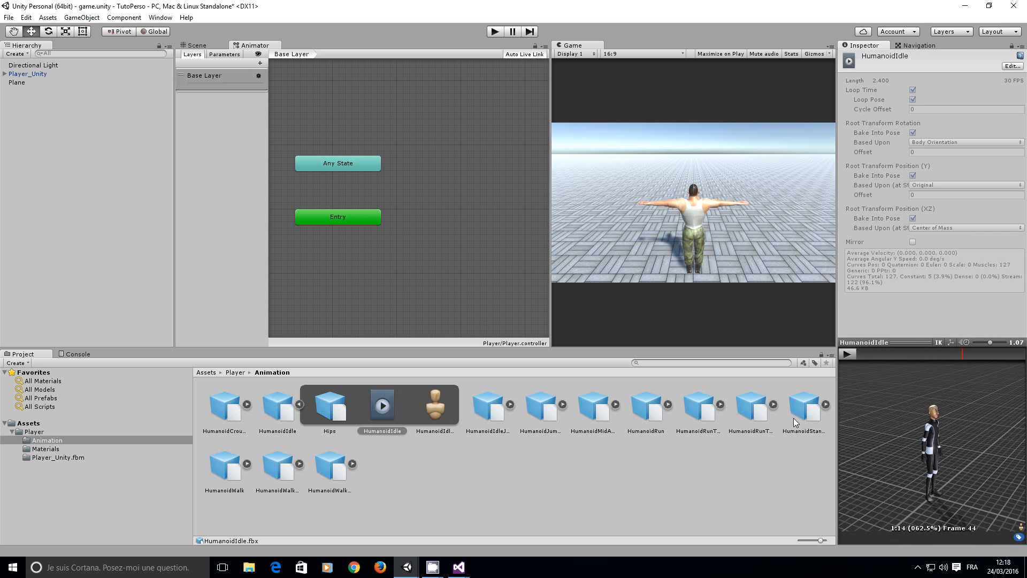
# Step: Add the HumanoidIdle clip as a state in the Player controller's Base Layer, placed diagonally below Entry
pyautogui.moveTo(380, 409); pyautogui.dragTo(422, 305)
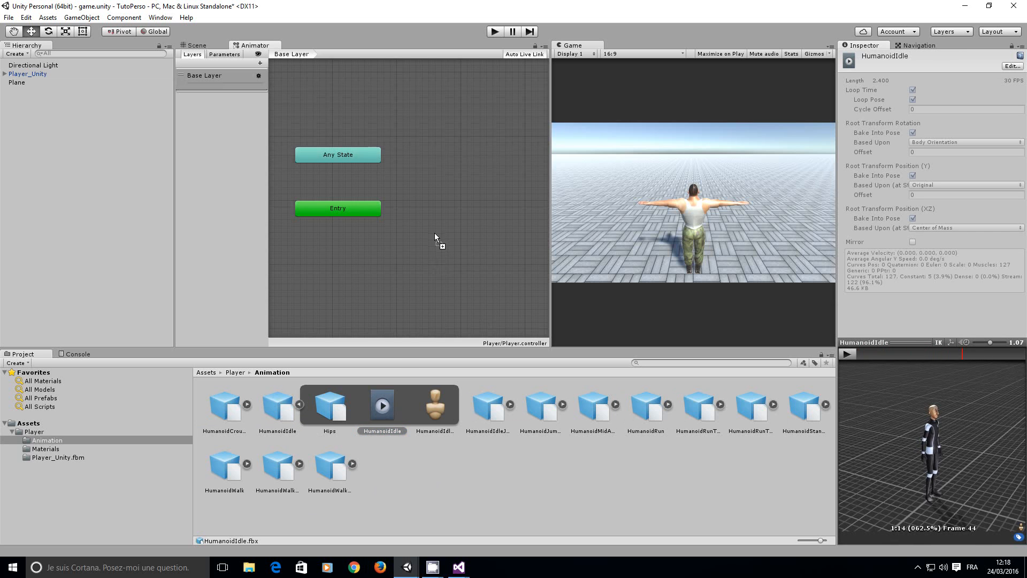
pyautogui.moveTo(435, 229); pyautogui.dragTo(435, 228)
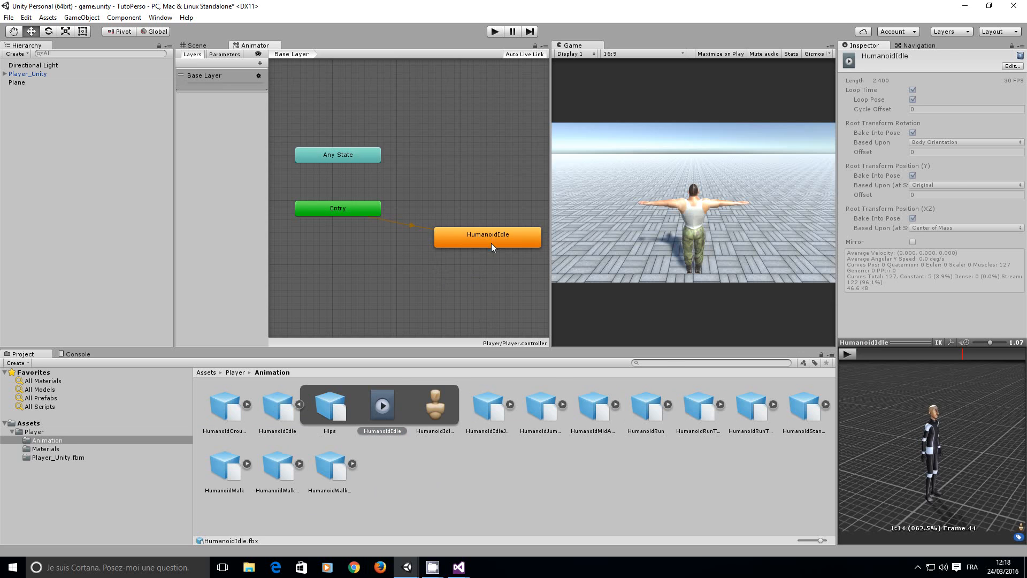
pyautogui.moveTo(491, 243); pyautogui.dragTo(477, 268)
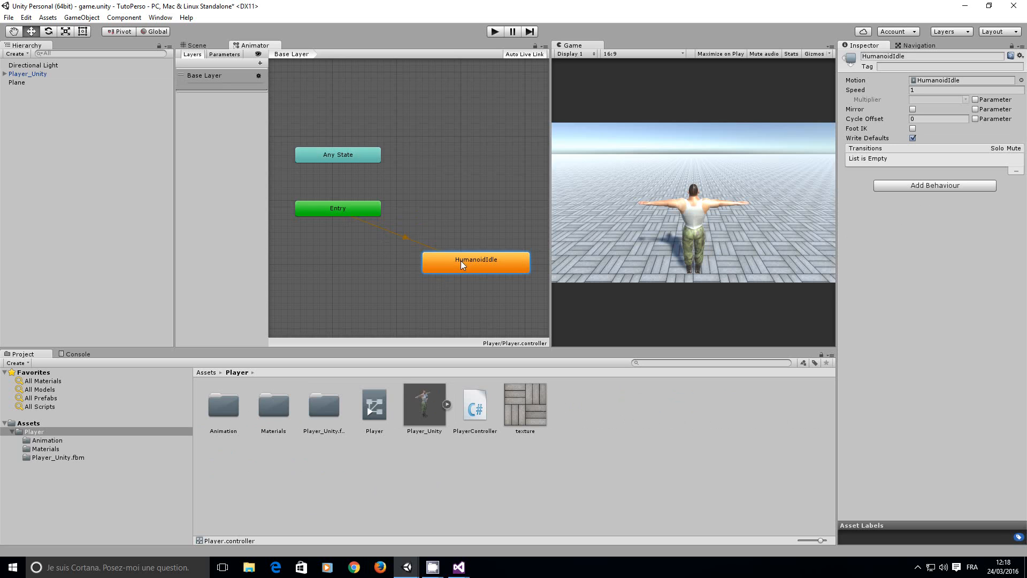
pyautogui.moveTo(472, 262); pyautogui.dragTo(468, 257)
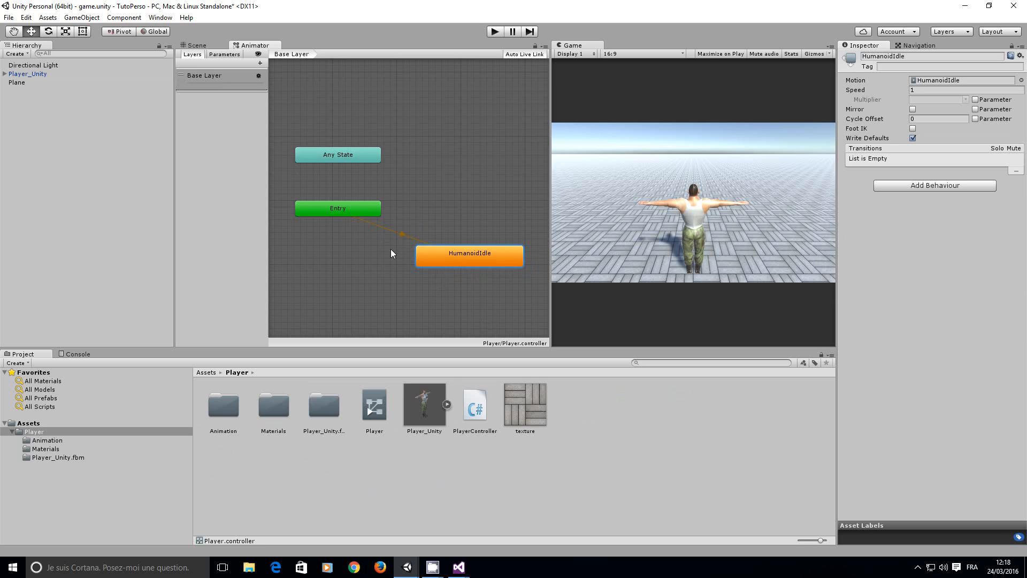
# Step: Inspect the Entry node and the HumanoidIdle state, and play-test the scene to check the character's idle animation
pyautogui.click(339, 209)
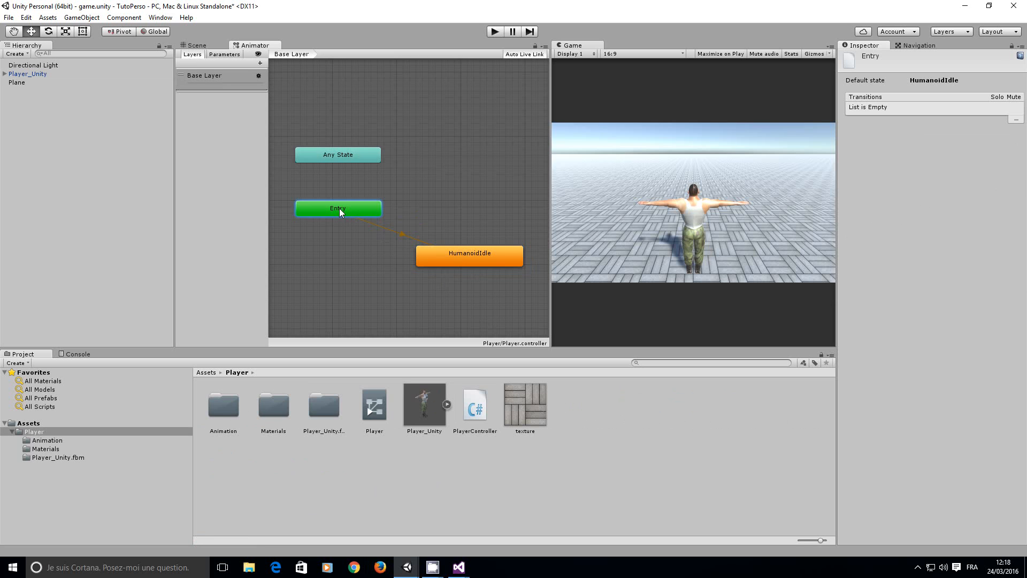
pyautogui.click(476, 264)
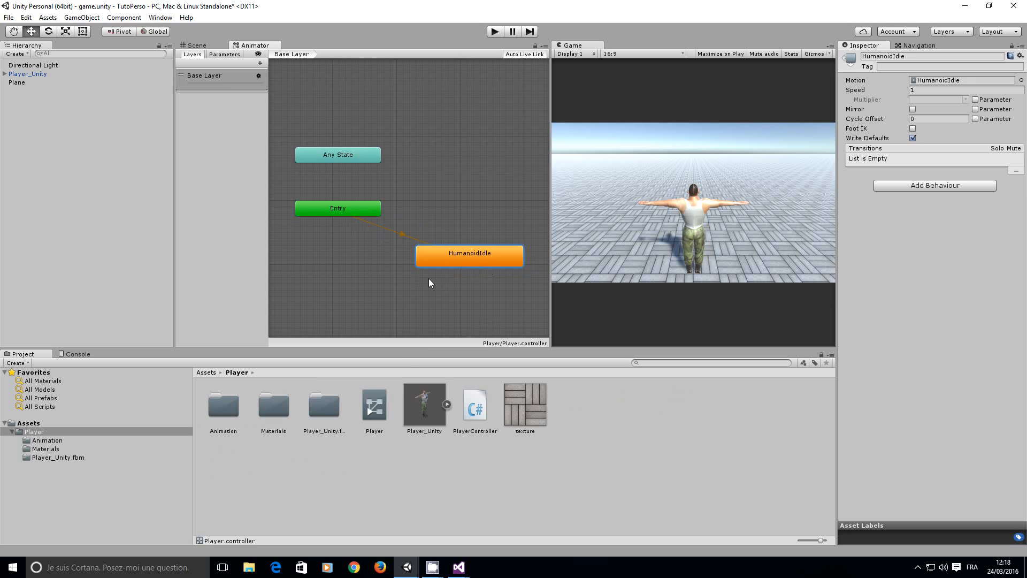
pyautogui.click(494, 32)
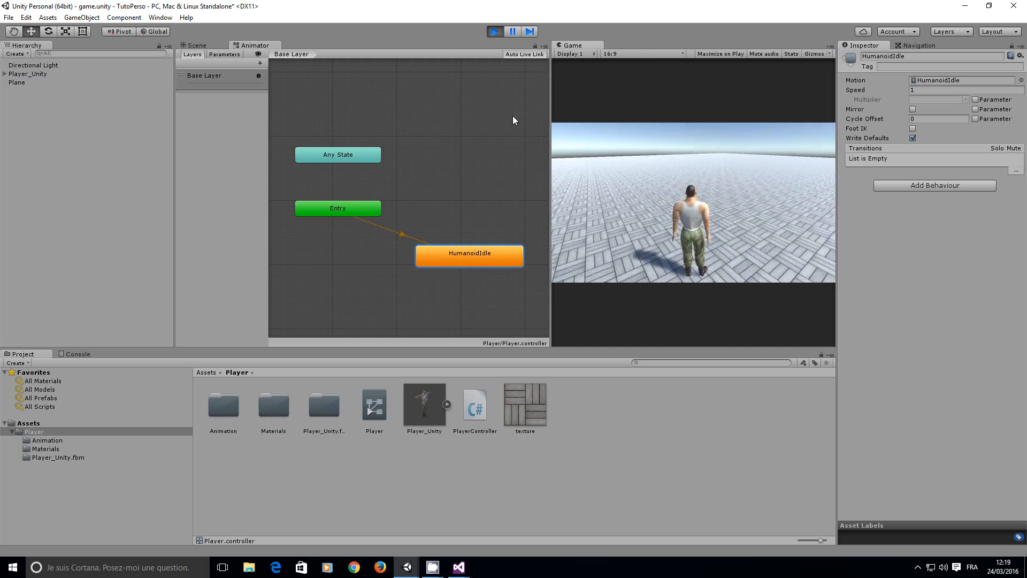
pyautogui.click(494, 32)
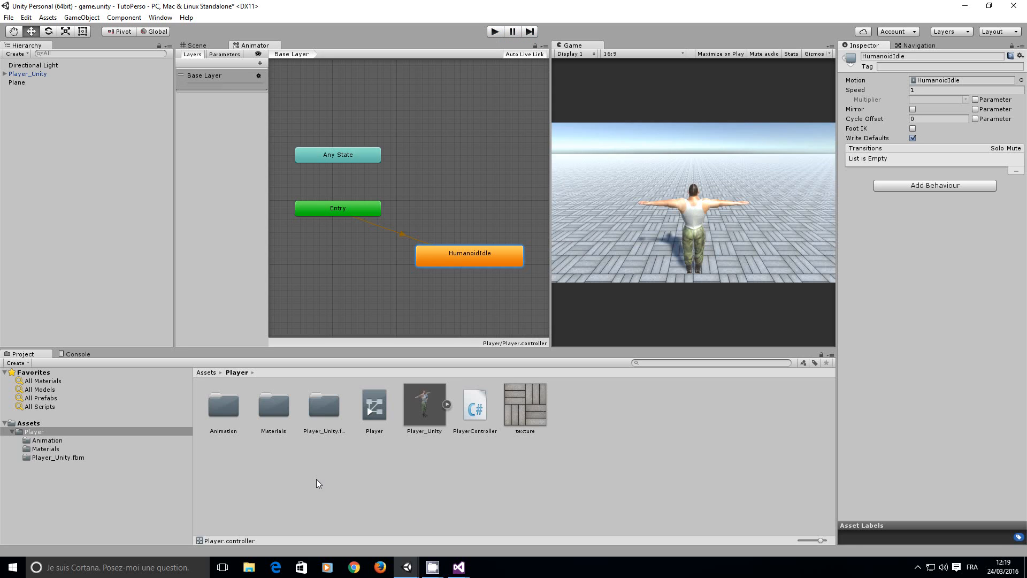
# Step: Expand the contents of the HumanoidWalk and HumanoidWalkTurnSharp models in the Animation folder
pyautogui.doubleClick(224, 411)
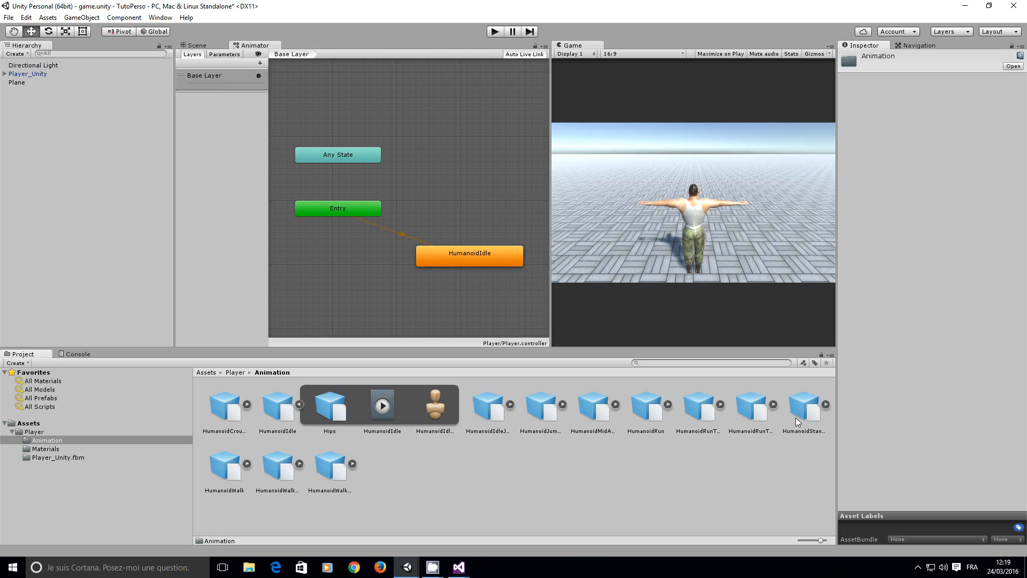
pyautogui.click(337, 469)
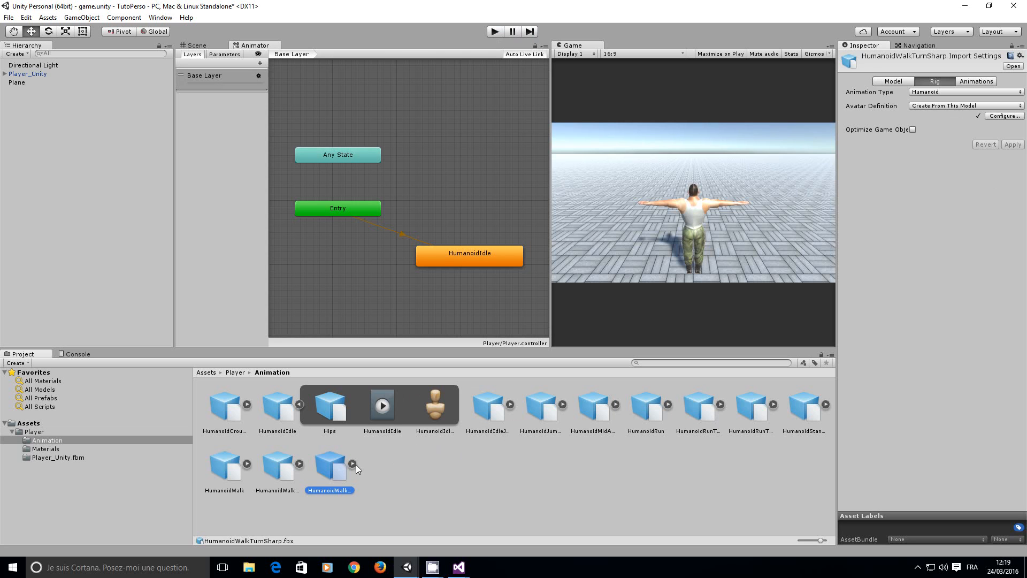
pyautogui.click(352, 464)
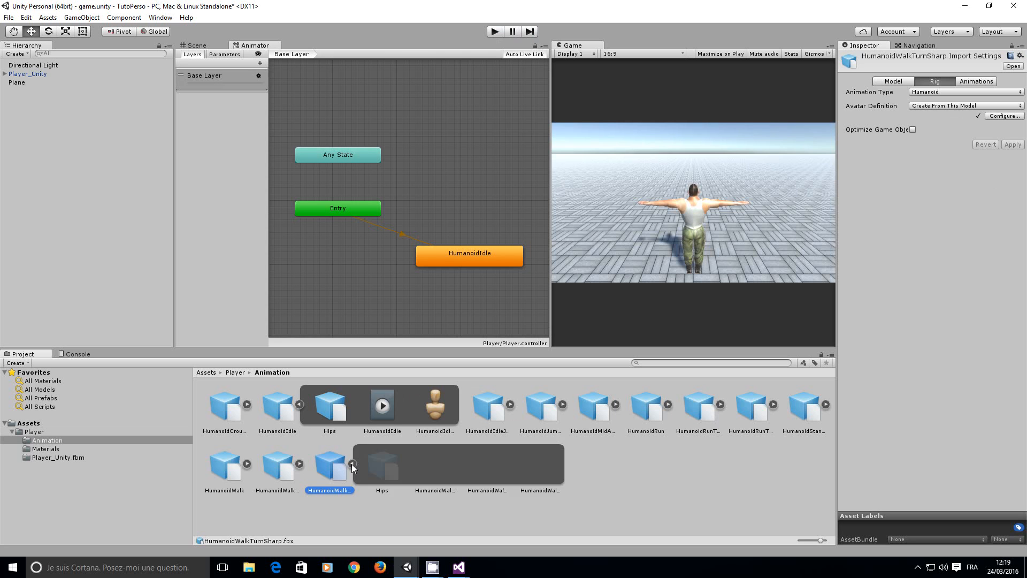
pyautogui.click(299, 463)
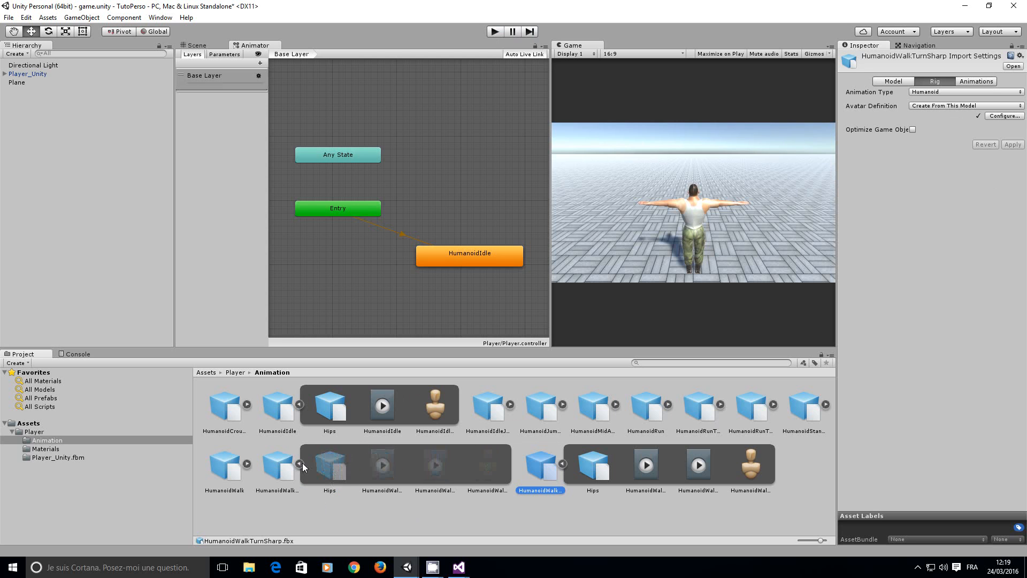
pyautogui.click(247, 464)
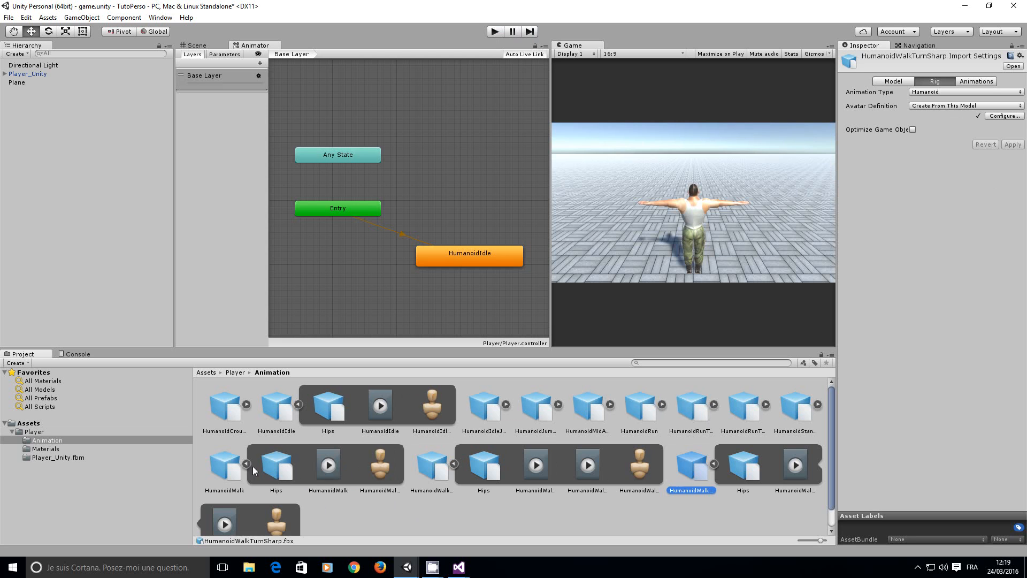
pyautogui.click(454, 464)
# Step: Preview the HumanoidWalkLeftSharp, HumanoidWalkRightSharp and HumanoidWalk clips
pyautogui.click(593, 471)
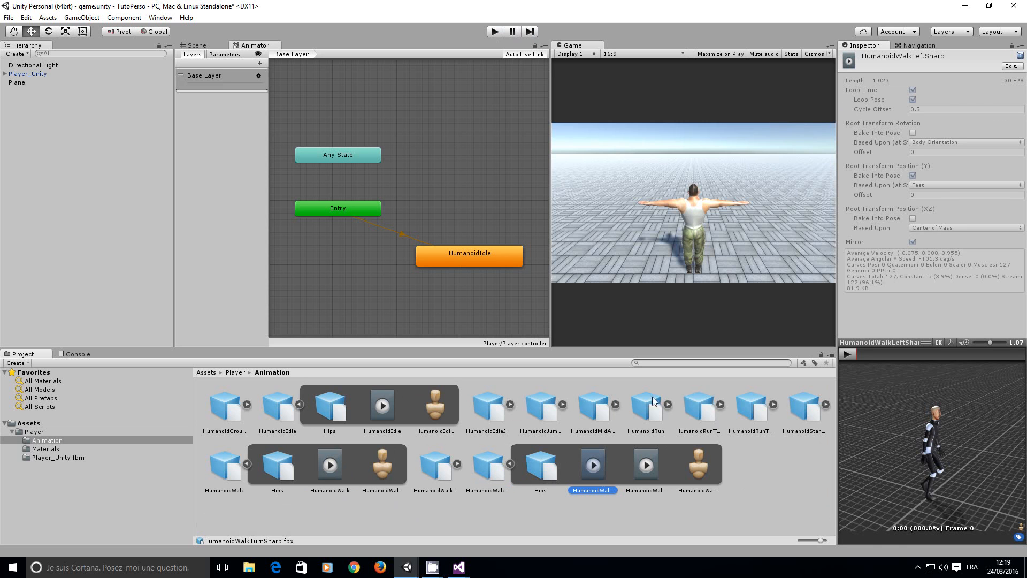
pyautogui.click(847, 354)
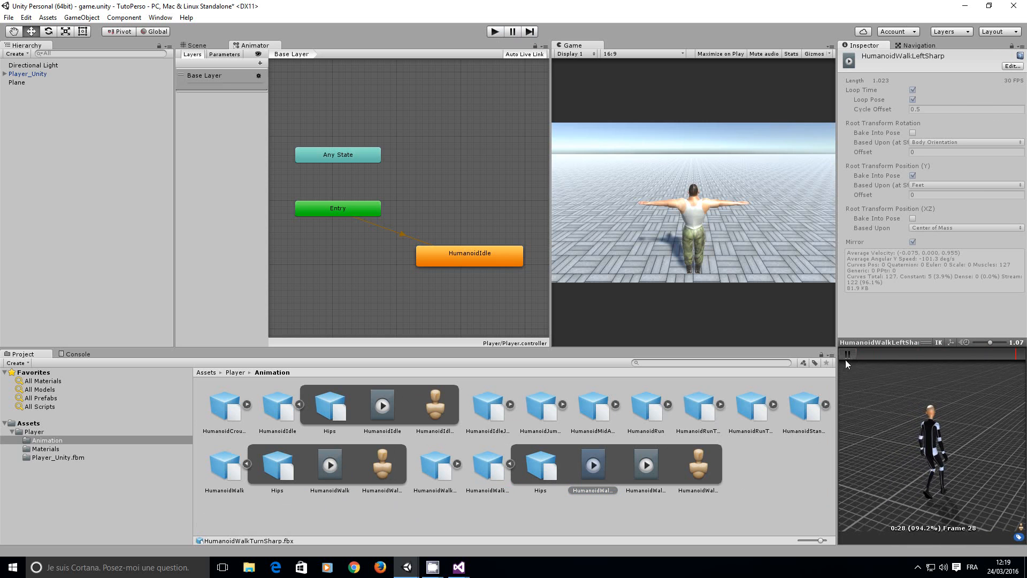
pyautogui.click(644, 471)
pyautogui.click(846, 354)
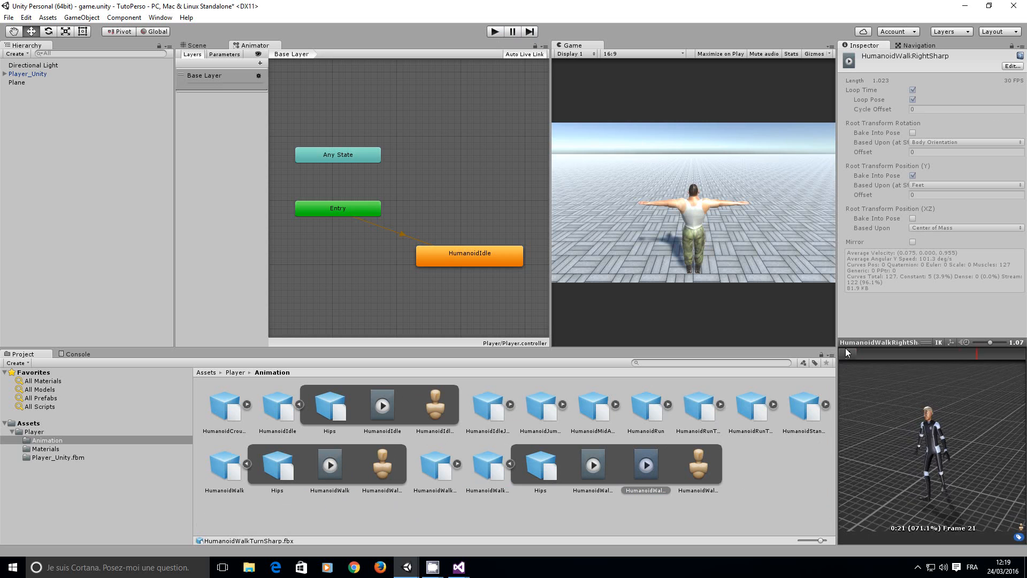
pyautogui.click(510, 463)
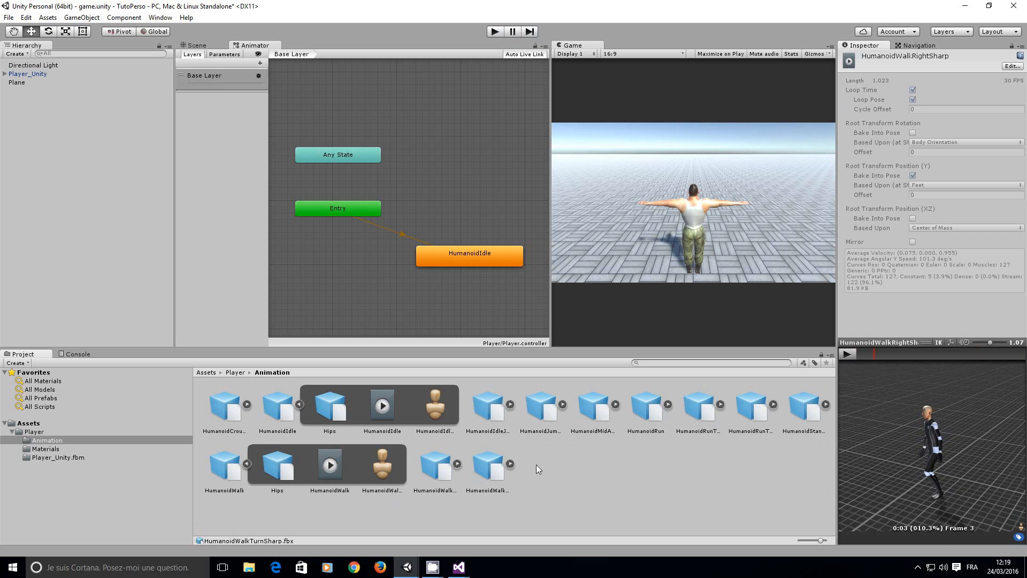
pyautogui.click(332, 476)
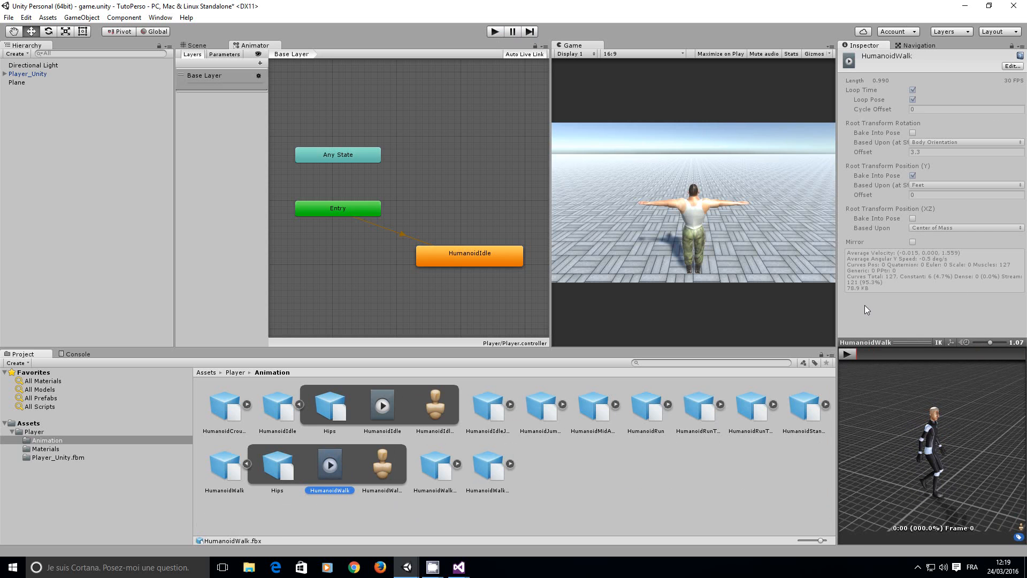
pyautogui.click(846, 354)
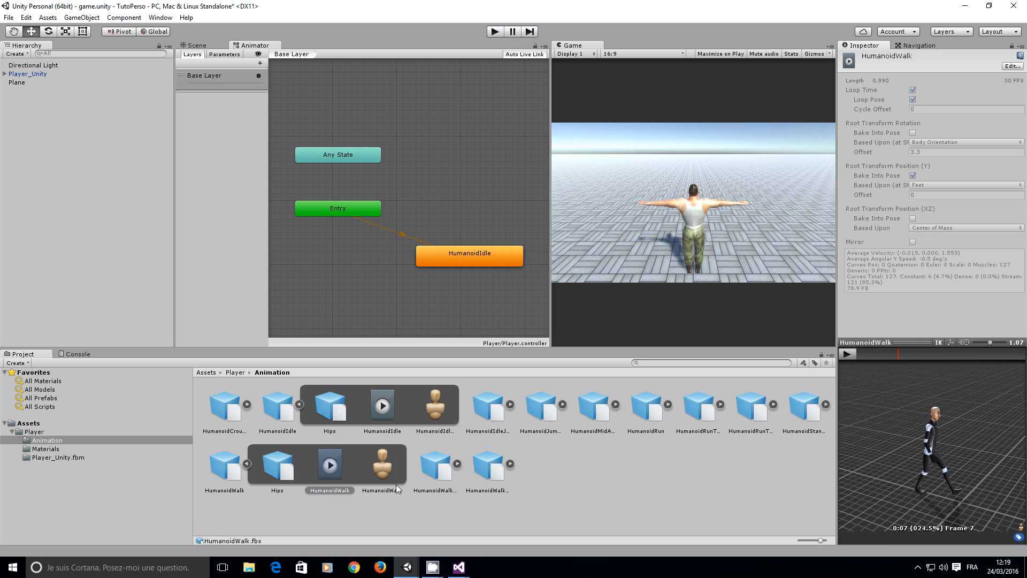
# Step: Add the HumanoidWalk clip as a state aligned directly above HumanoidIdle, and show the controller's parameters
pyautogui.moveTo(330, 464); pyautogui.dragTo(450, 185)
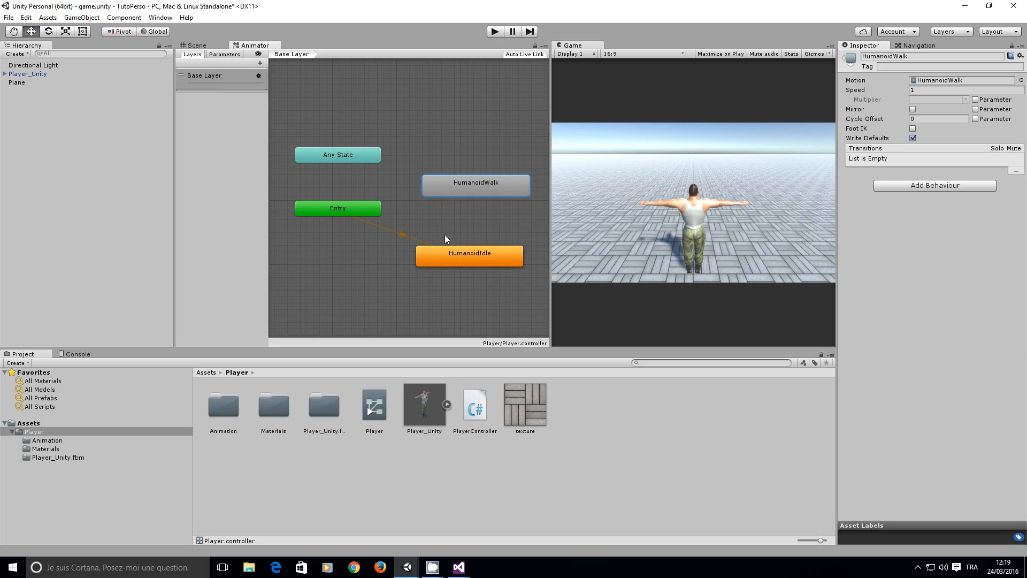
pyautogui.click(456, 257)
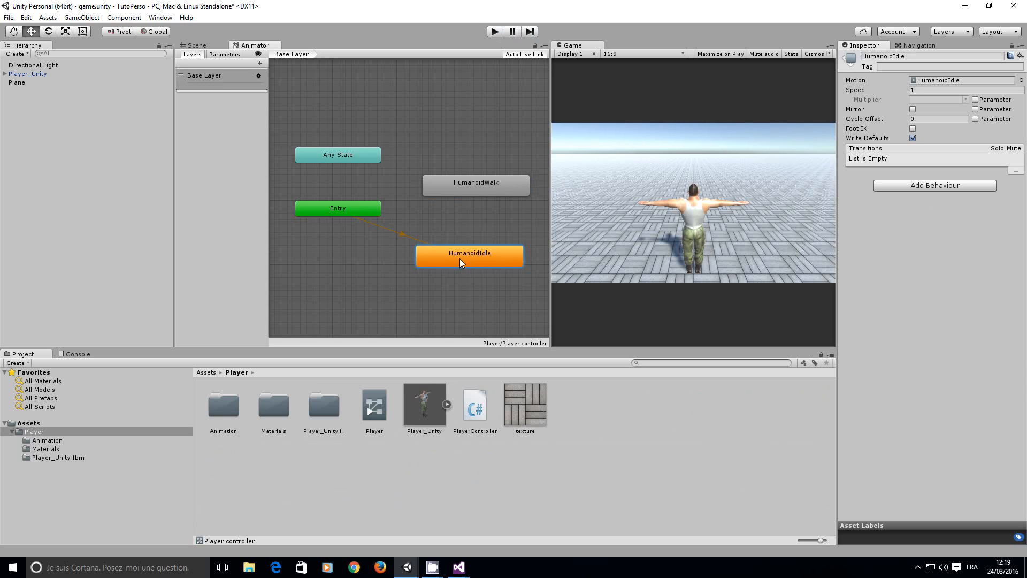
pyautogui.click(457, 185)
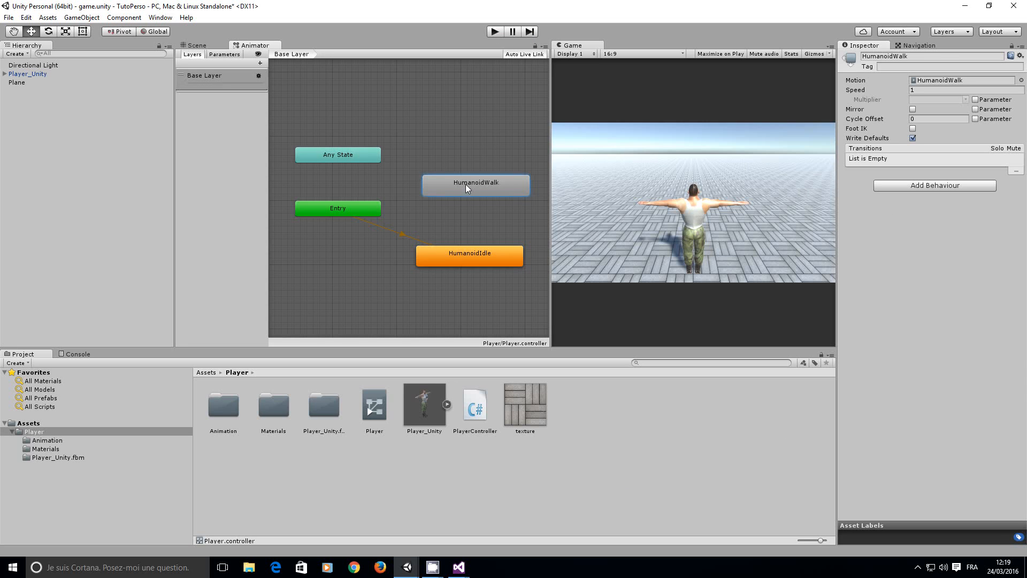
pyautogui.moveTo(466, 184); pyautogui.dragTo(461, 185)
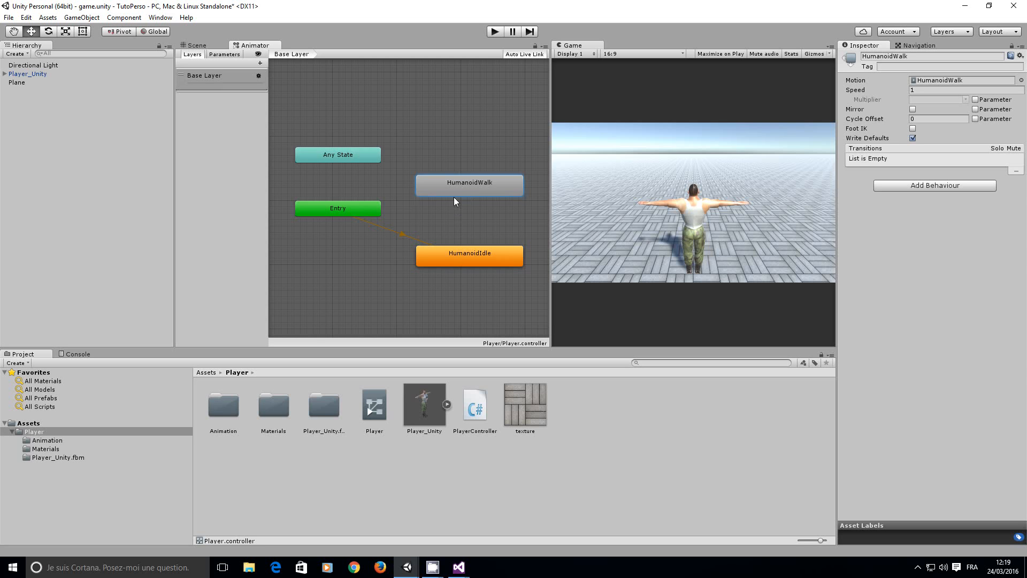
pyautogui.click(222, 56)
pyautogui.click(260, 63)
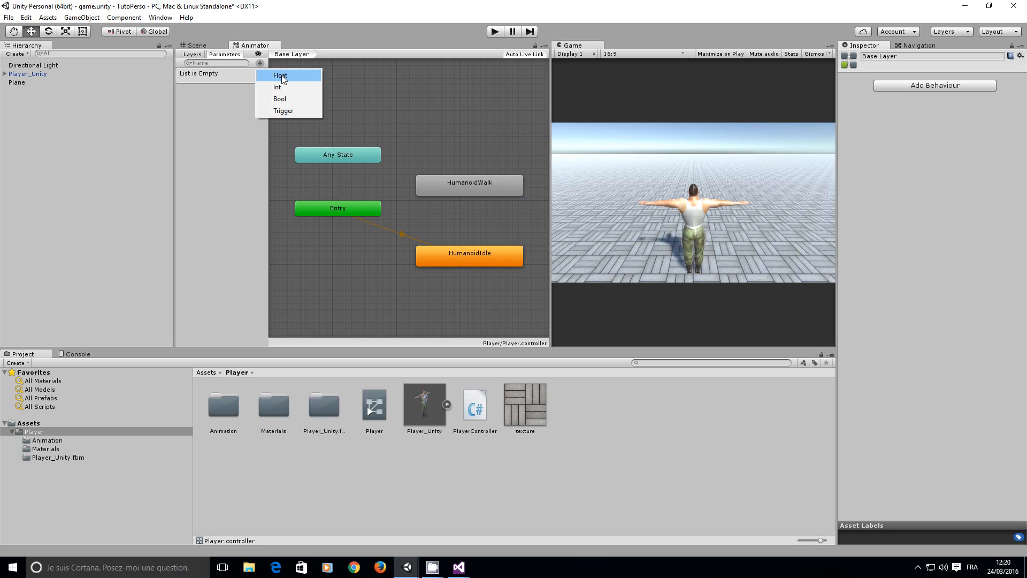
pyautogui.click(281, 76)
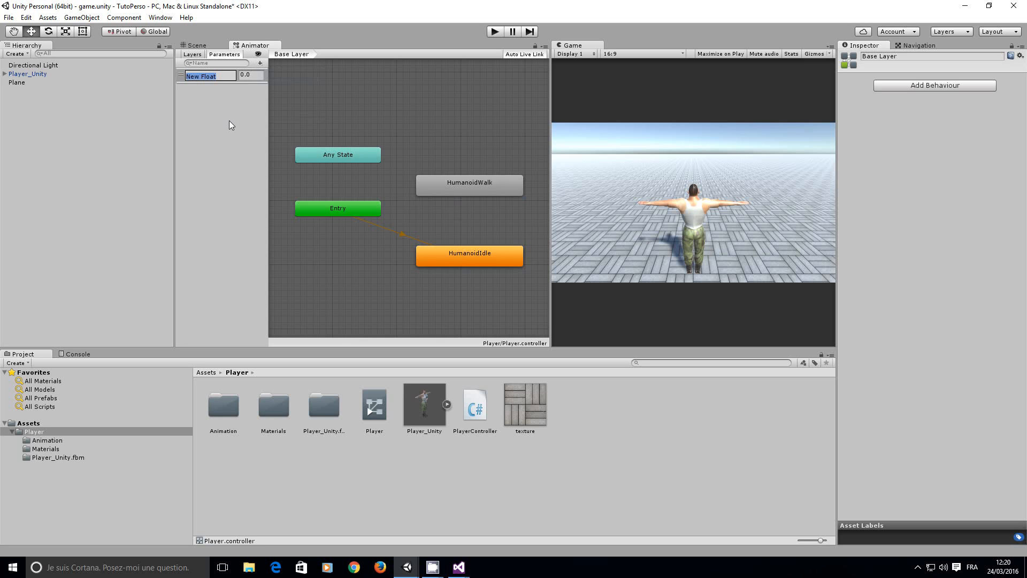
pyautogui.click(233, 102)
pyautogui.rightClick(204, 78)
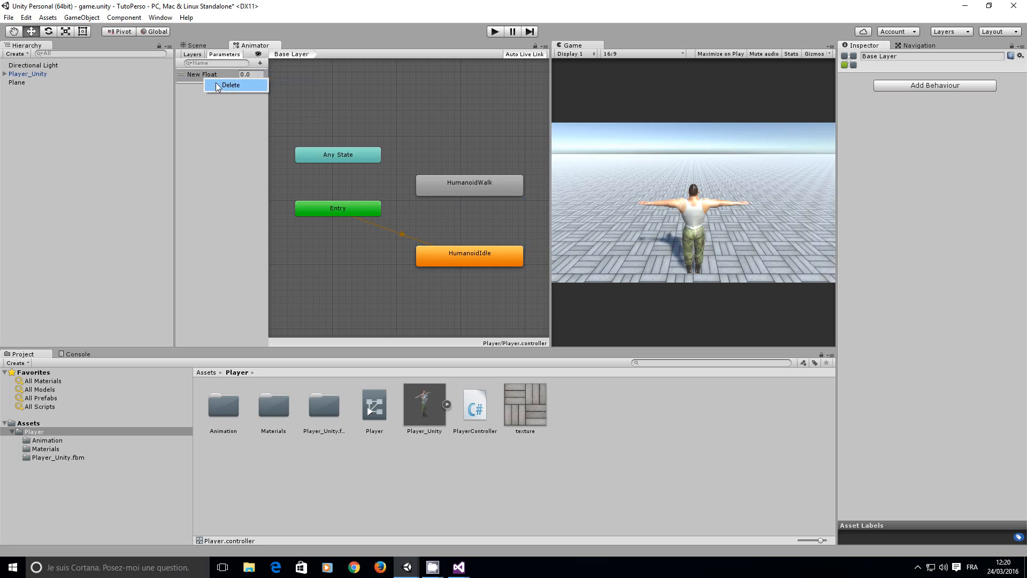
pyautogui.click(219, 85)
# Step: Add a Bool parameter named Walk to the Player controller
pyautogui.click(260, 63)
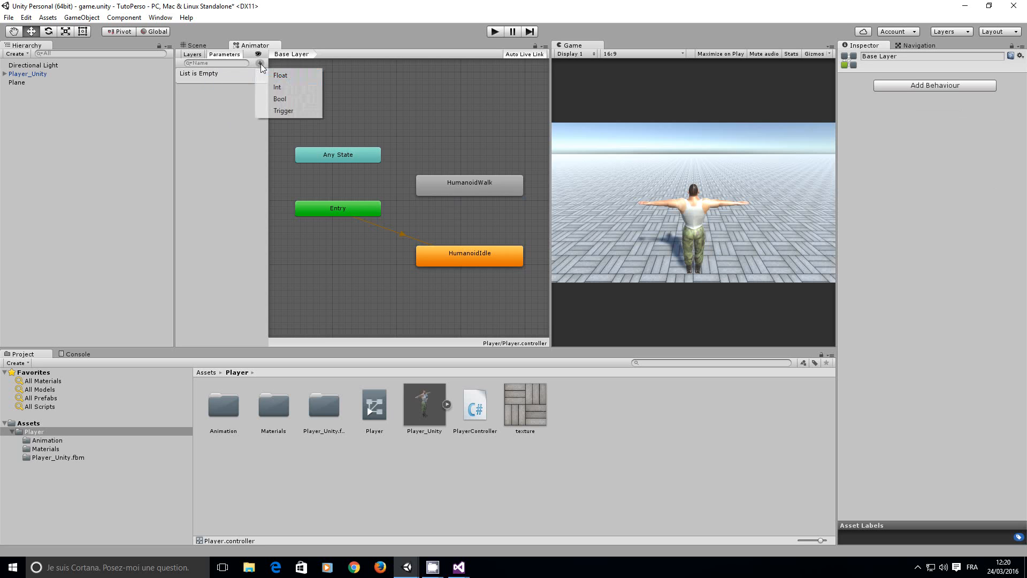
pyautogui.click(282, 100)
pyautogui.write('Walk')
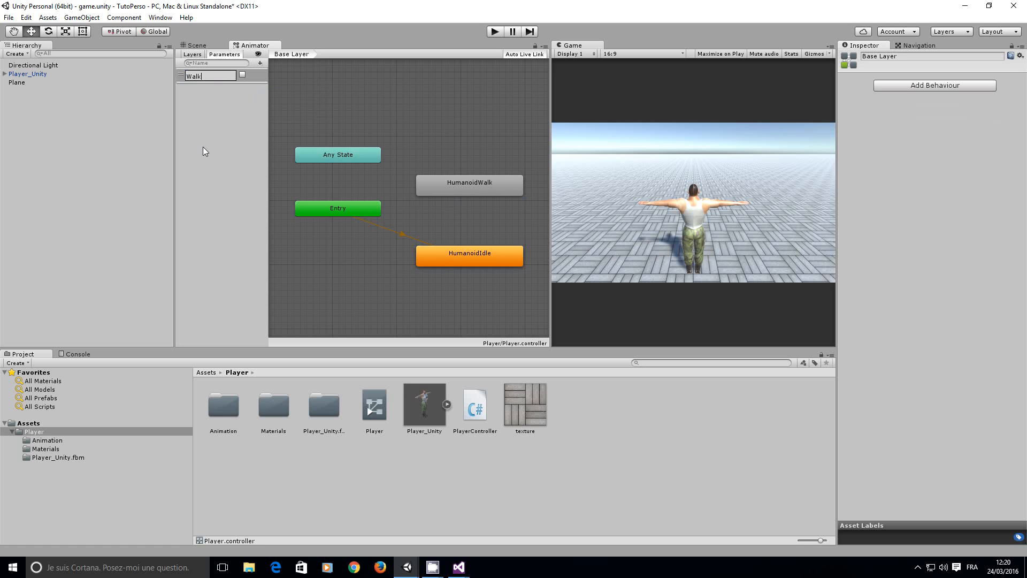
pyautogui.press('Return')
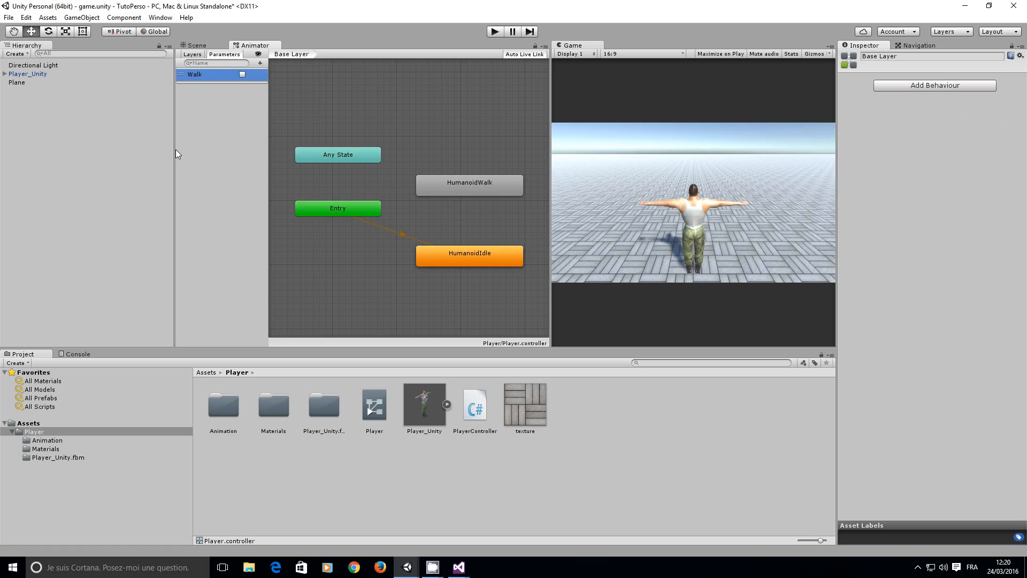
# Step: Create a transition from the HumanoidIdle state to HumanoidWalk and select it to show its settings
pyautogui.click(453, 257)
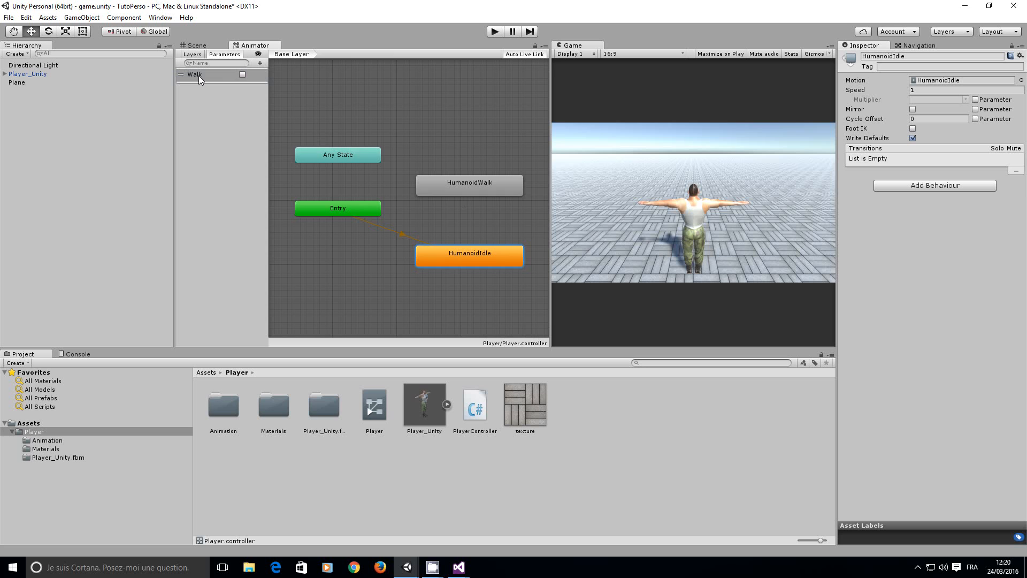
pyautogui.rightClick(449, 257)
pyautogui.click(473, 262)
pyautogui.click(466, 190)
pyautogui.click(473, 224)
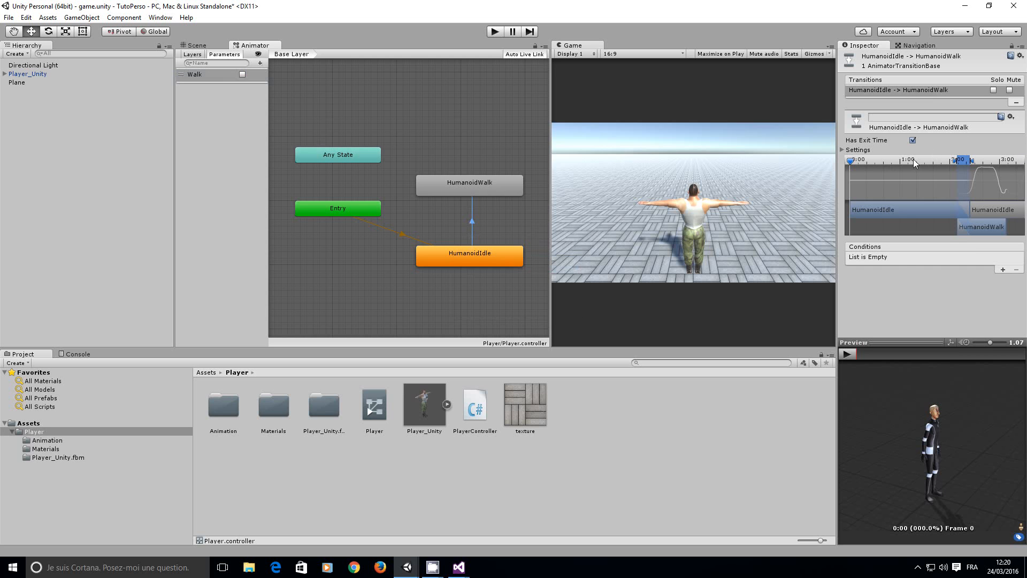
# Step: Scrub the HumanoidIdle to HumanoidWalk transition preview from start to end and back to the start
pyautogui.moveTo(852, 159)
pyautogui.mouseDown()
pyautogui.moveTo(974, 173)
pyautogui.moveTo(848, 179)
pyautogui.mouseUp()
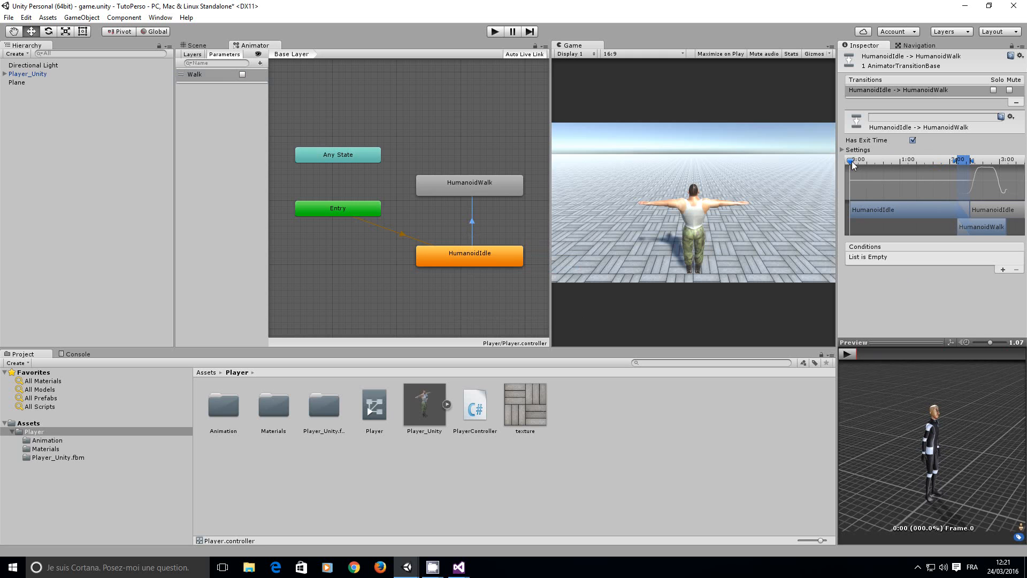
pyautogui.moveTo(851, 162); pyautogui.dragTo(1020, 181)
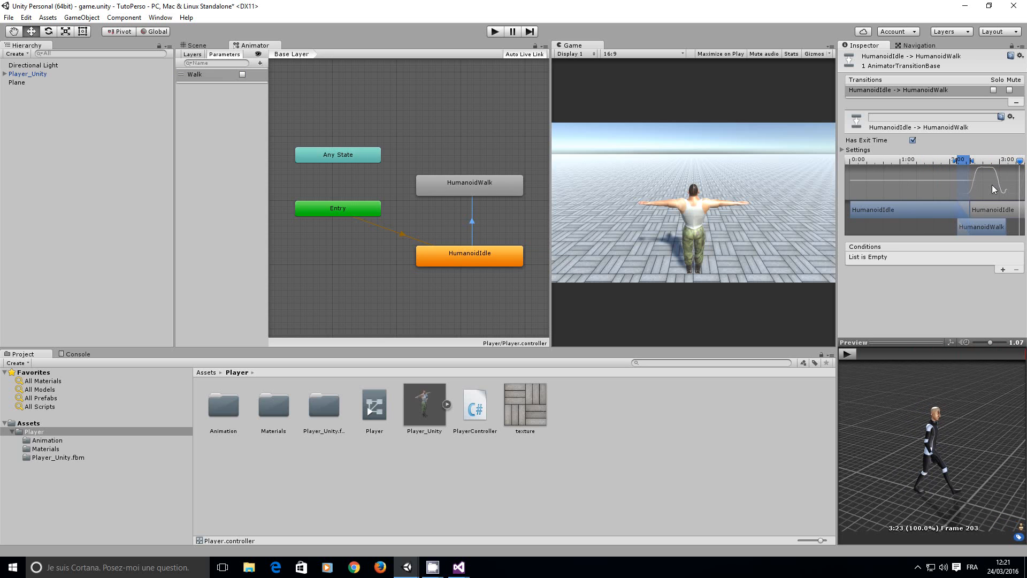
pyautogui.moveTo(1019, 161); pyautogui.dragTo(850, 166)
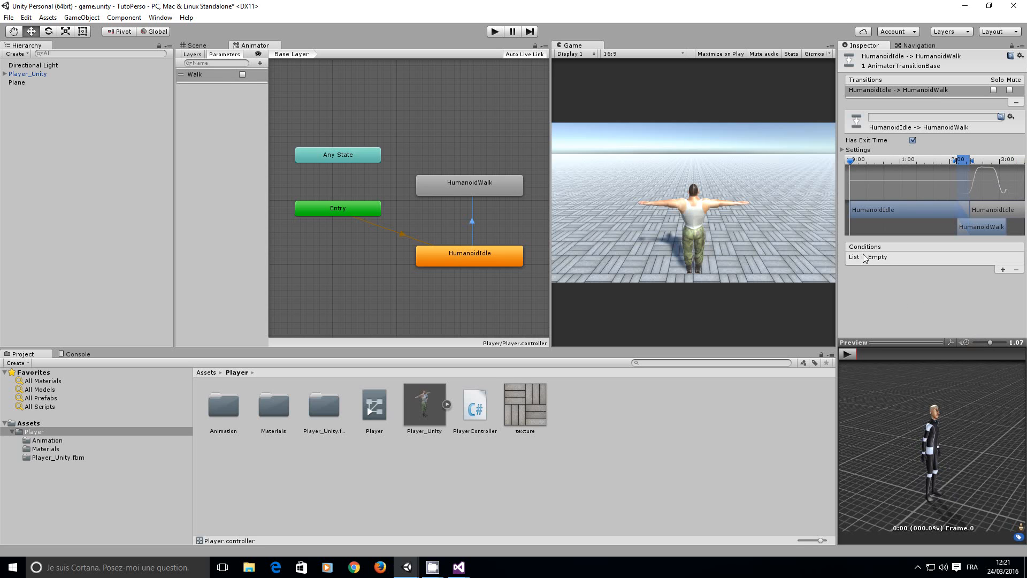
# Step: Add a condition to the HumanoidIdle to HumanoidWalk transition requiring Walk to be true
pyautogui.click(1002, 269)
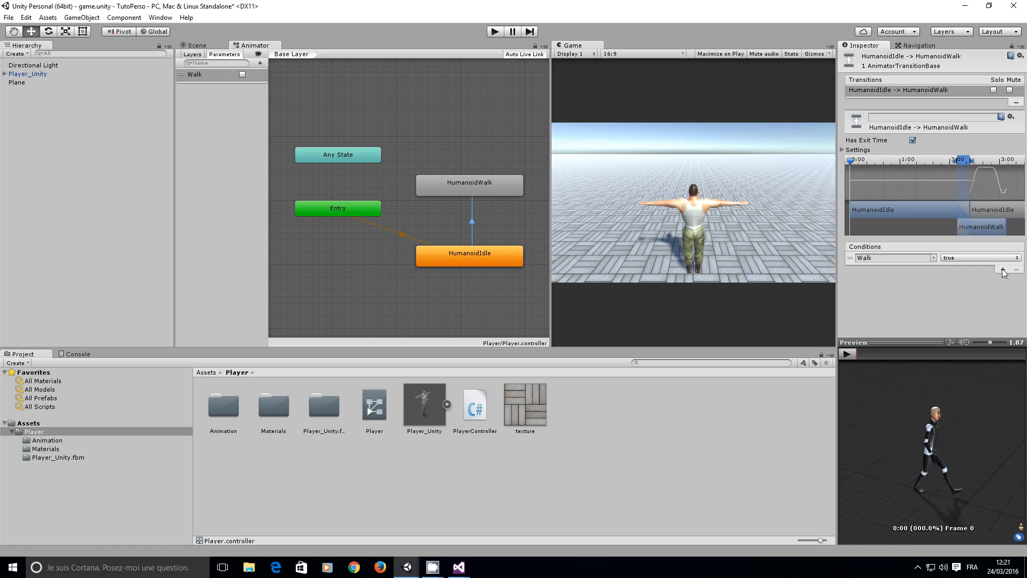
pyautogui.click(933, 258)
pyautogui.click(890, 275)
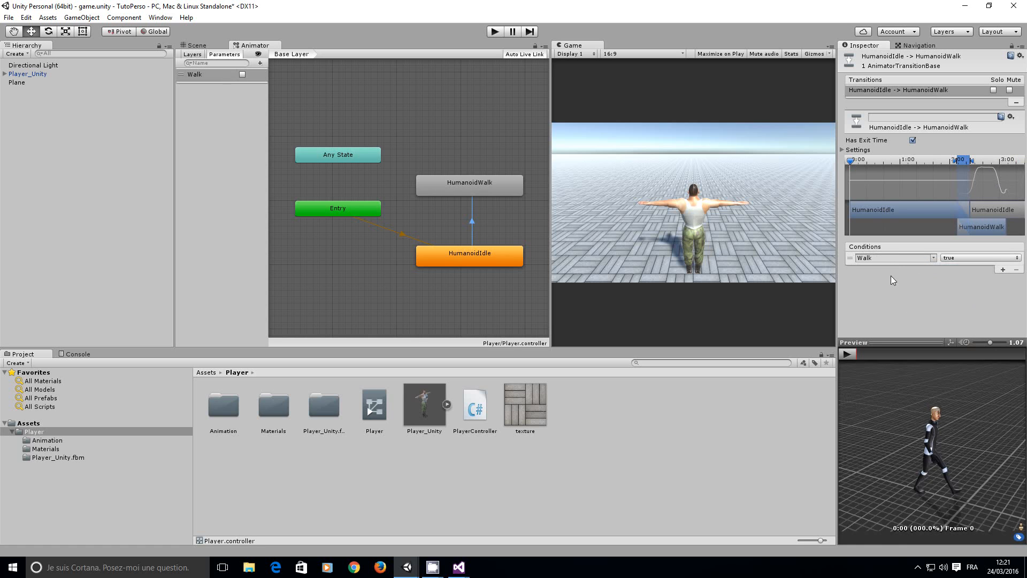
pyautogui.click(996, 258)
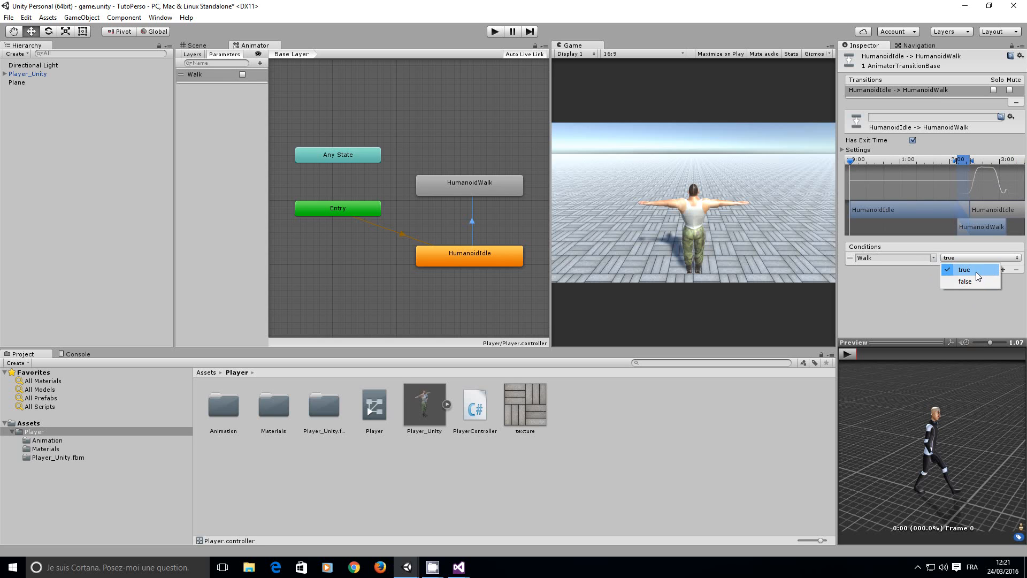
pyautogui.click(977, 272)
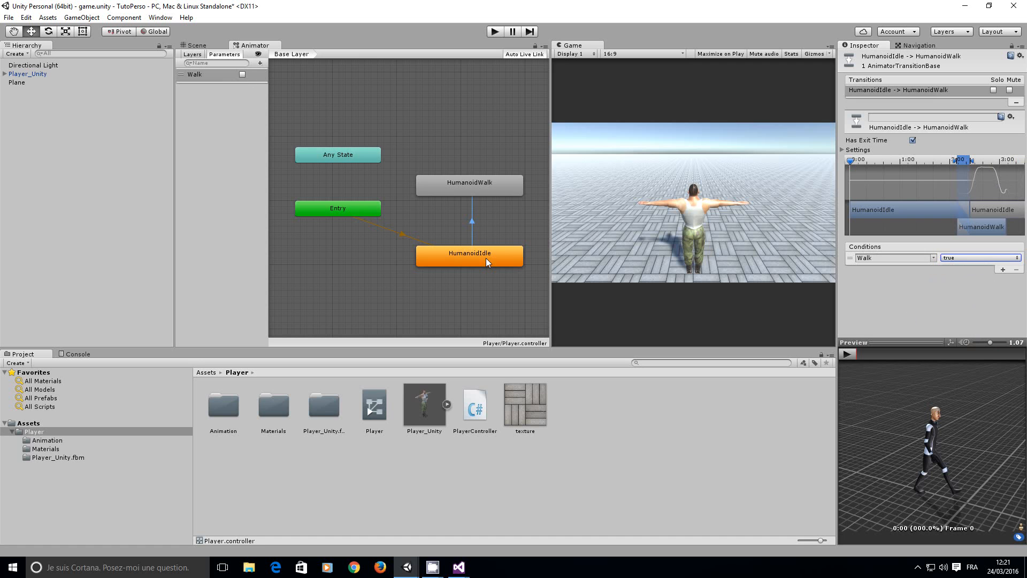
# Step: Run the game and test the idle-to-walk transition by switching the Walk parameter on and off
pyautogui.click(496, 33)
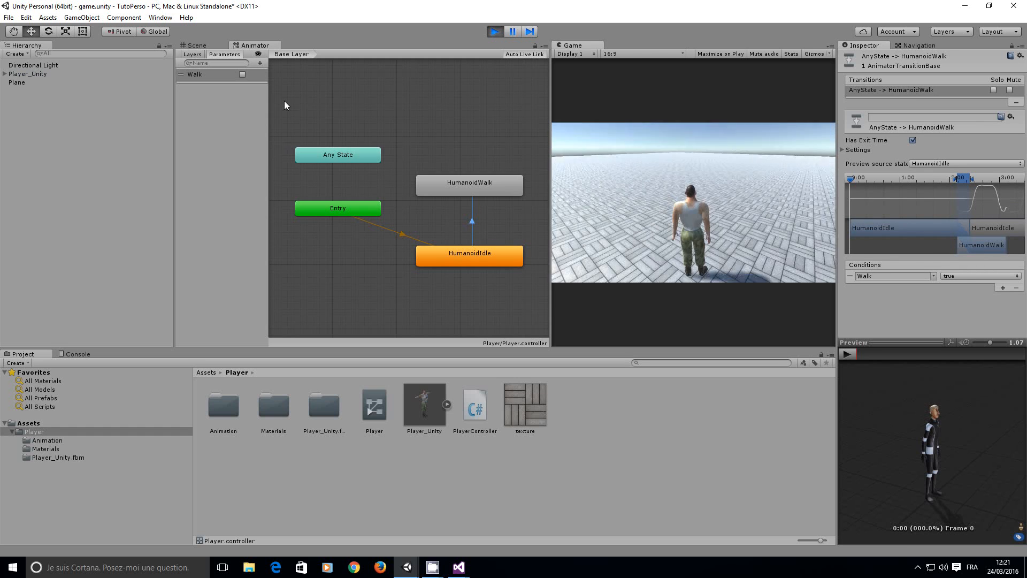
pyautogui.click(242, 74)
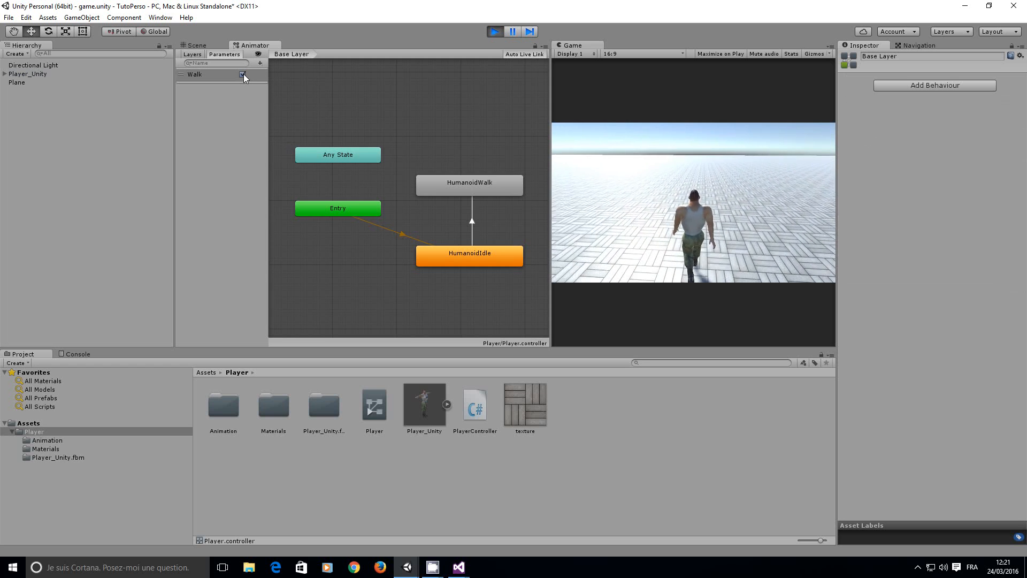
pyautogui.click(243, 74)
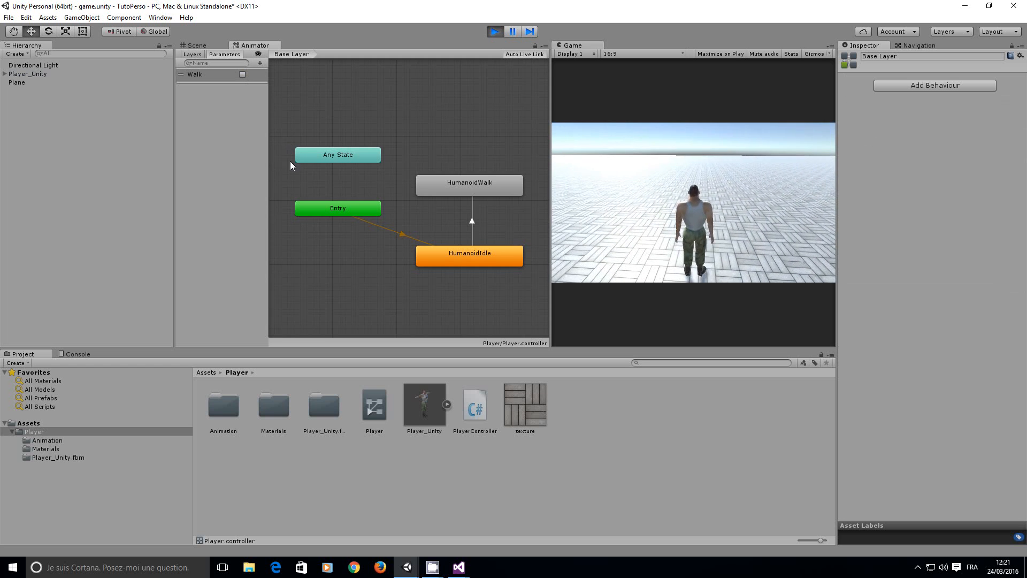
# Step: Turn off Has Exit Time on the HumanoidIdle to HumanoidWalk transition and restart the game
pyautogui.click(472, 226)
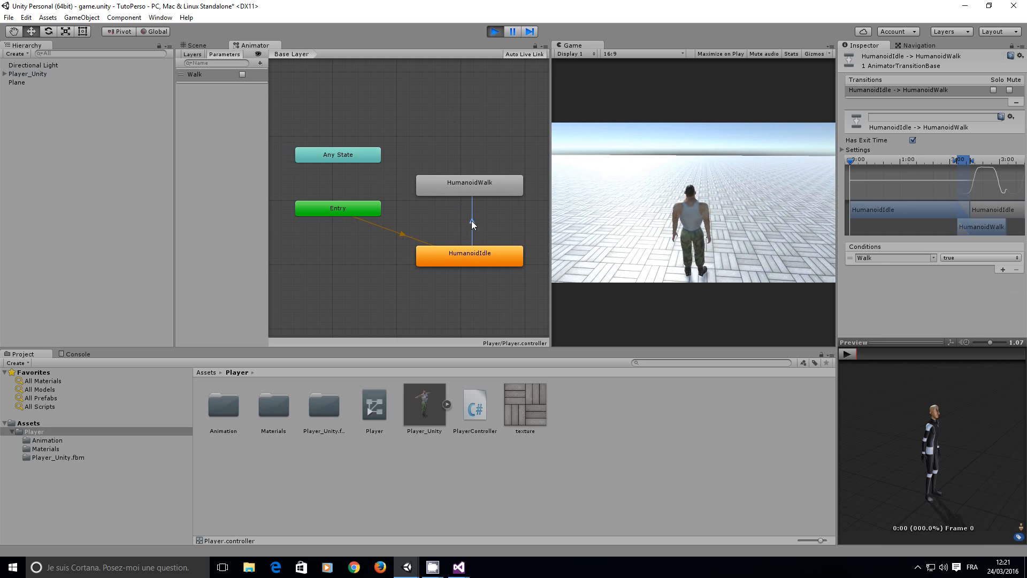
pyautogui.click(912, 140)
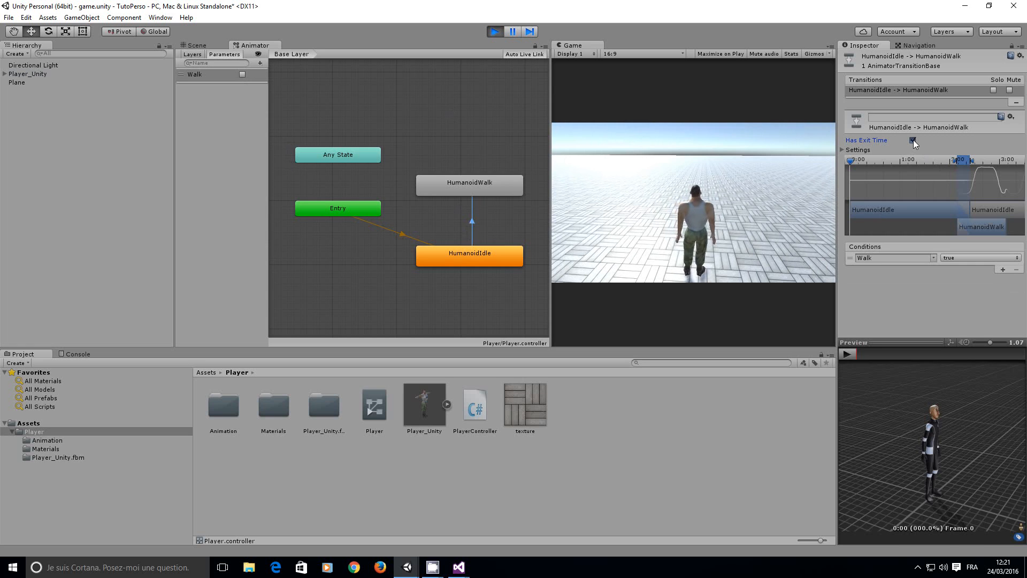
pyautogui.click(495, 34)
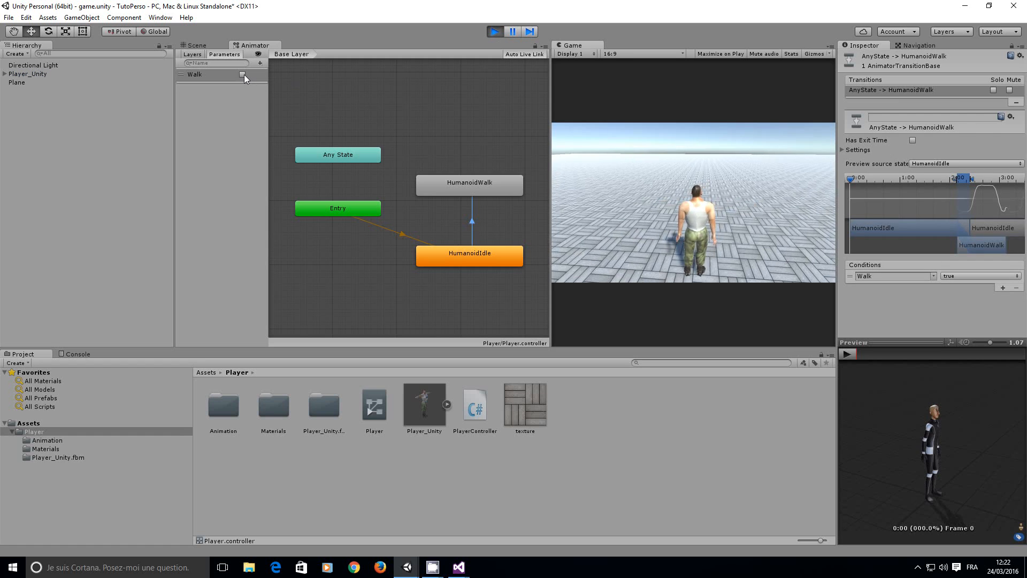
# Step: Switch the Walk parameter on and off twice to test the transition without exit time, and stop the game
pyautogui.click(244, 75)
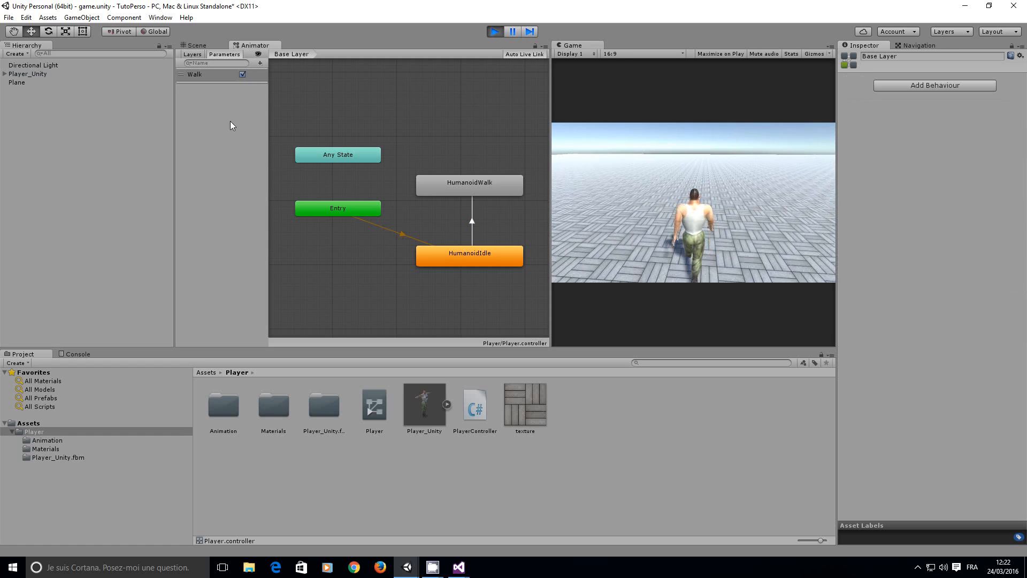
pyautogui.click(242, 75)
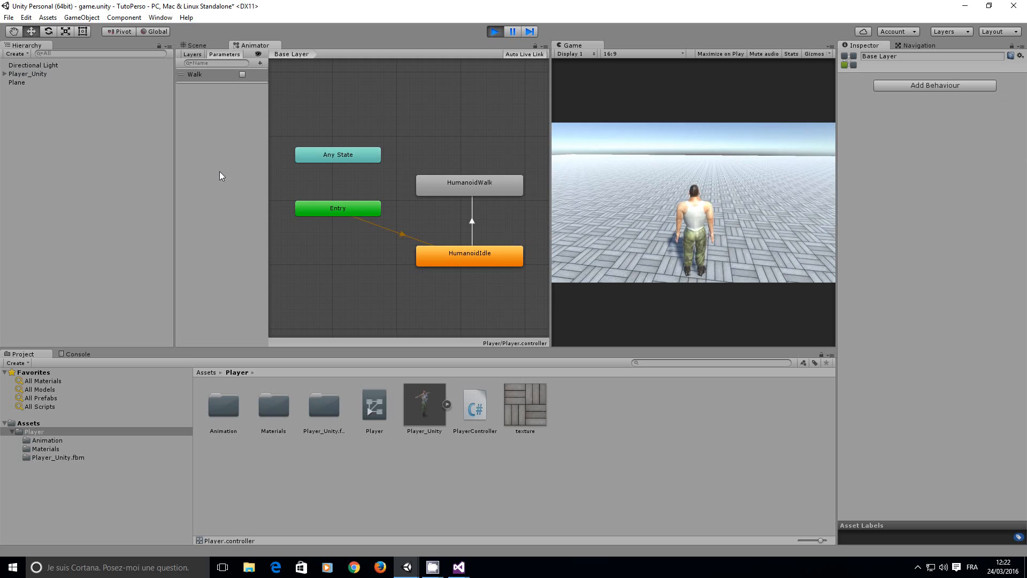
pyautogui.click(241, 75)
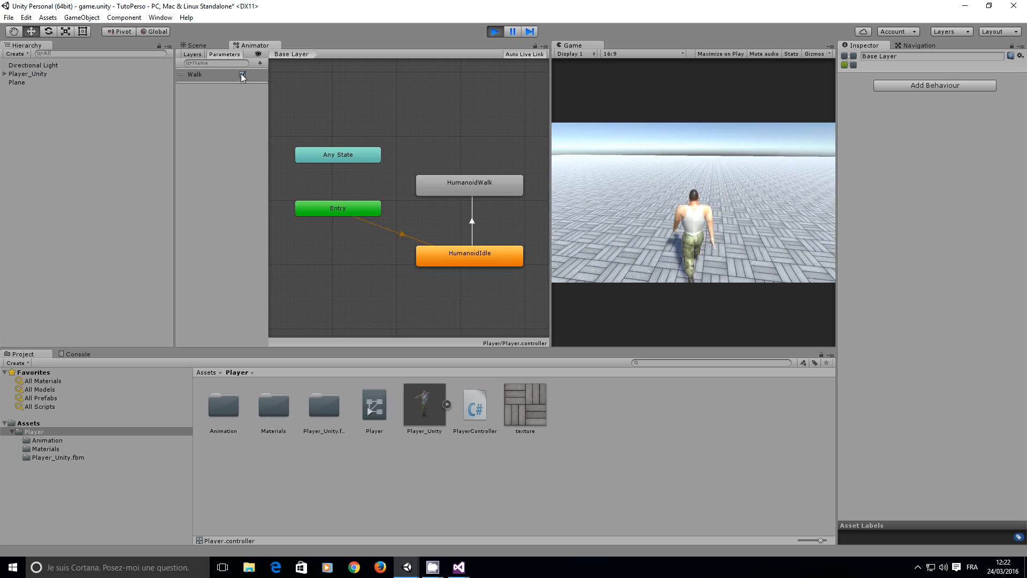
pyautogui.click(241, 74)
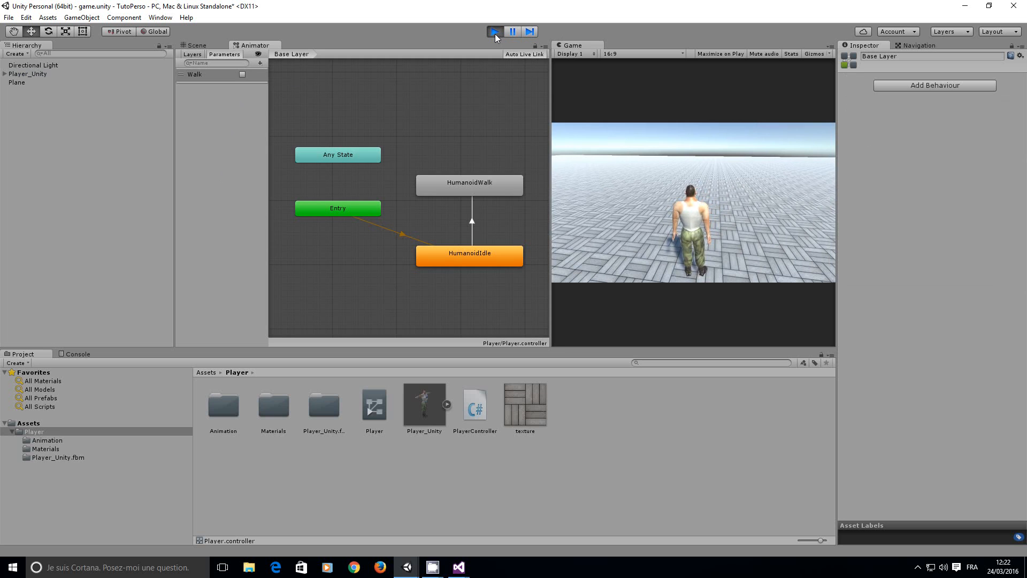
pyautogui.click(495, 32)
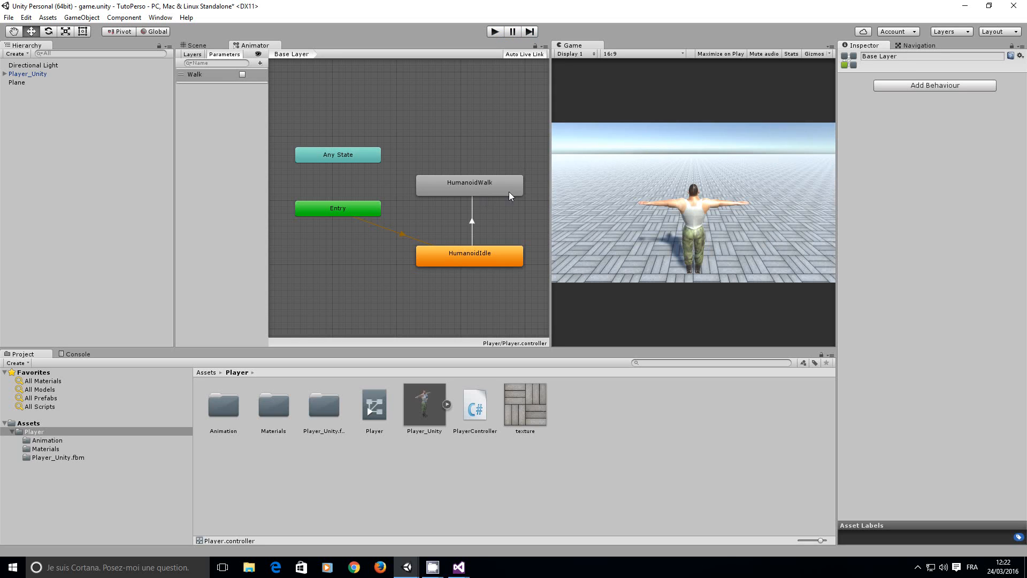
# Step: Create a return transition from the HumanoidWalk state to HumanoidIdle and select it
pyautogui.click(487, 191)
pyautogui.rightClick(493, 190)
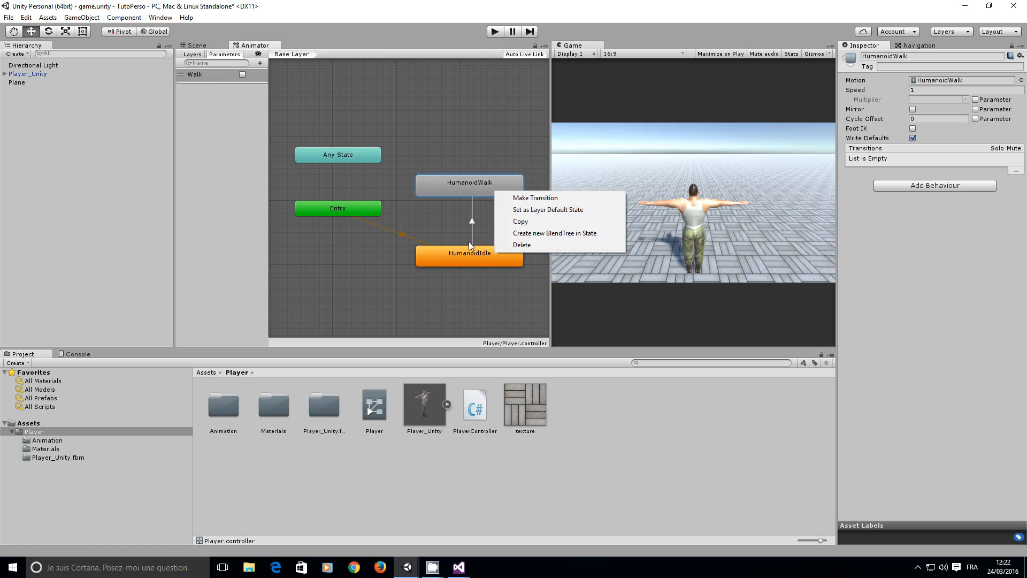
pyautogui.click(520, 197)
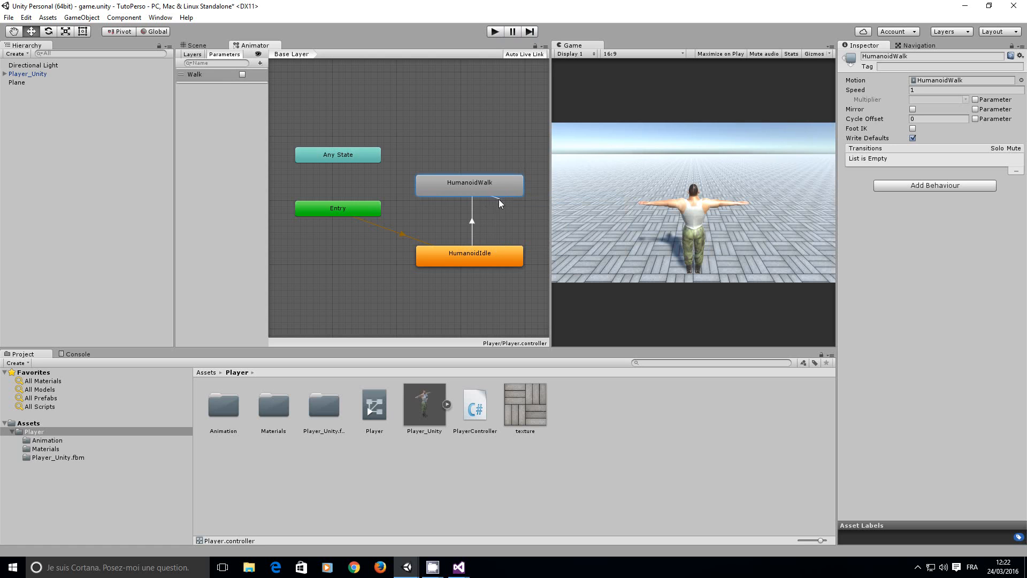
pyautogui.click(451, 255)
pyautogui.click(467, 223)
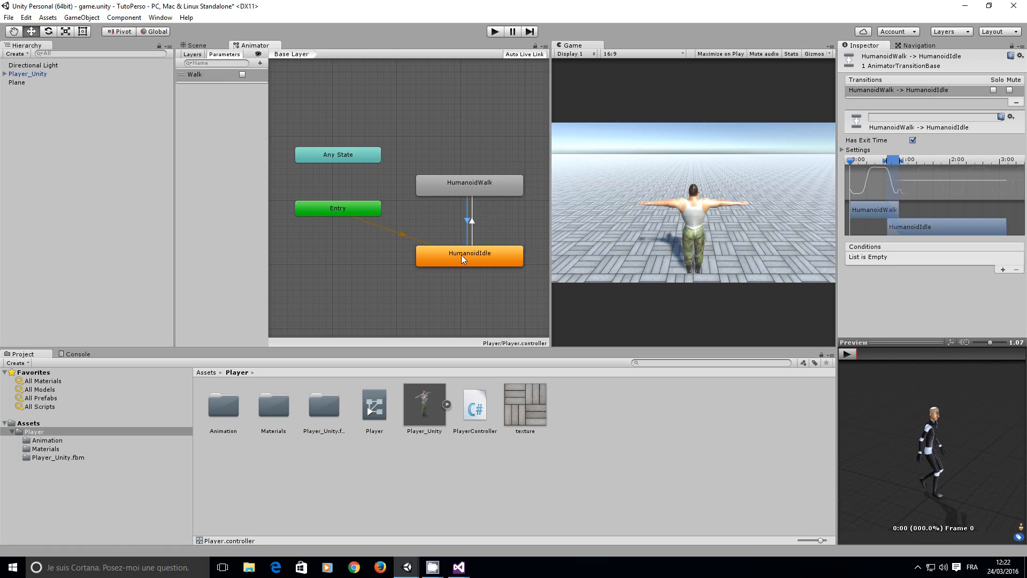
# Step: Turn off Has Exit Time on the HumanoidWalk to HumanoidIdle transition and add the condition Walk is false
pyautogui.click(912, 141)
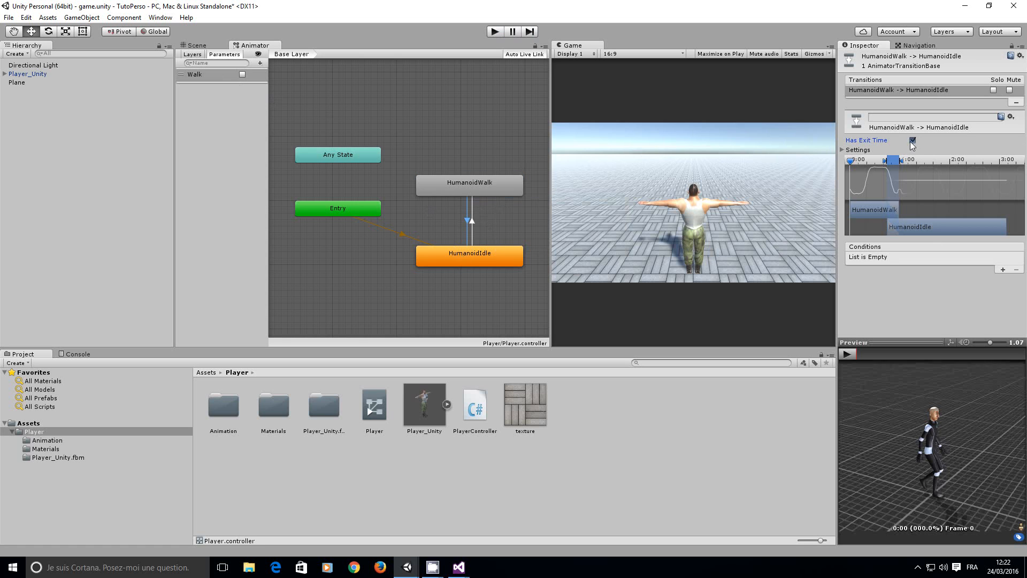
pyautogui.click(1002, 270)
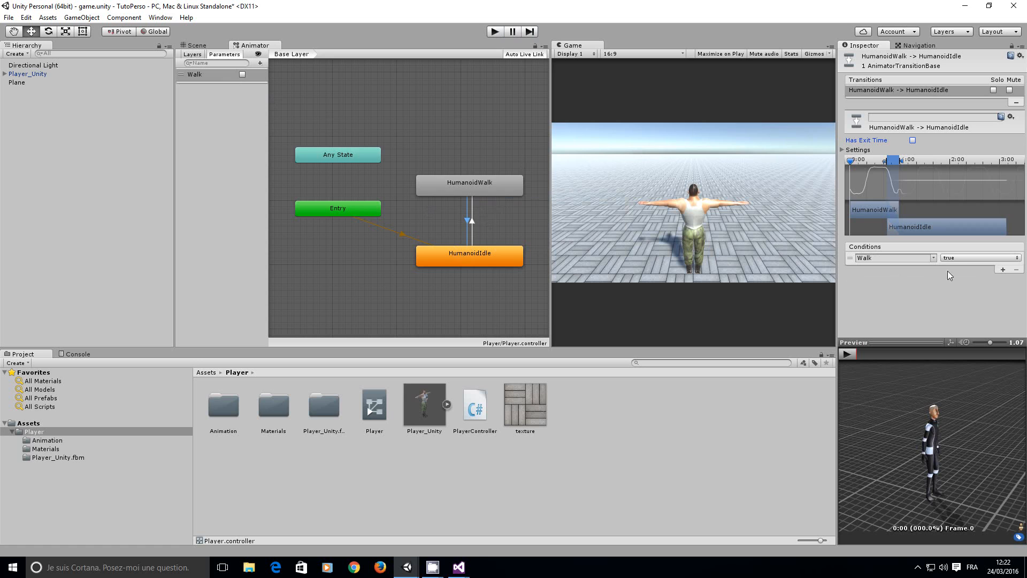
pyautogui.click(974, 258)
pyautogui.click(966, 277)
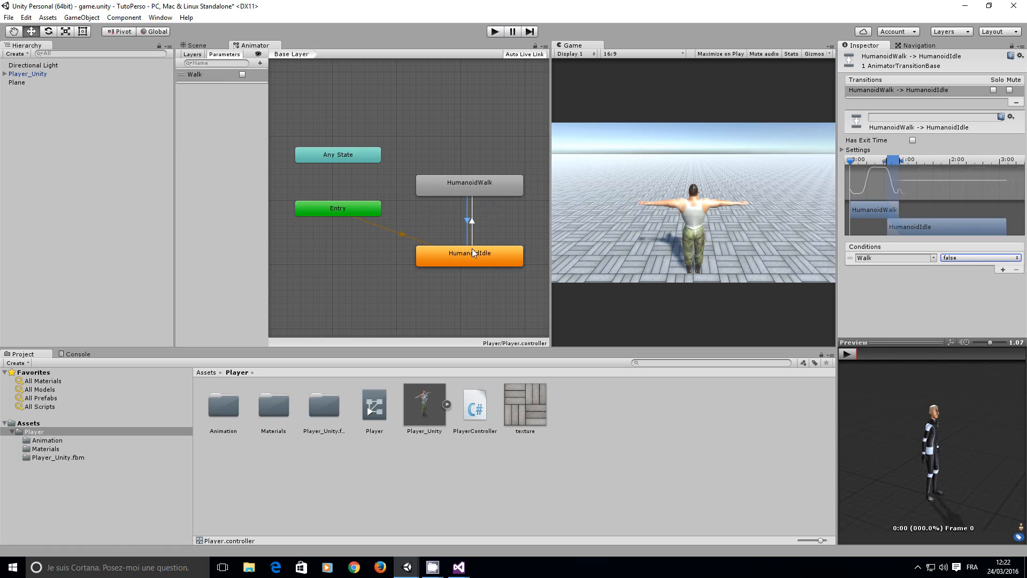
# Step: Run the game, test both transitions by toggling Walk, try moving the character forward, and stop the game
pyautogui.hotkey('ctrl', 'p')
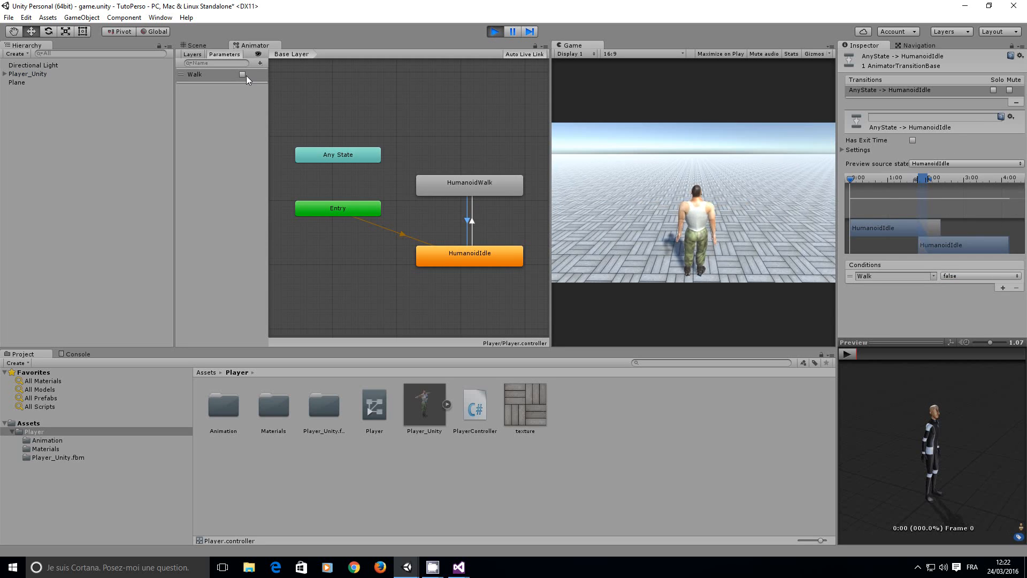
pyautogui.click(242, 74)
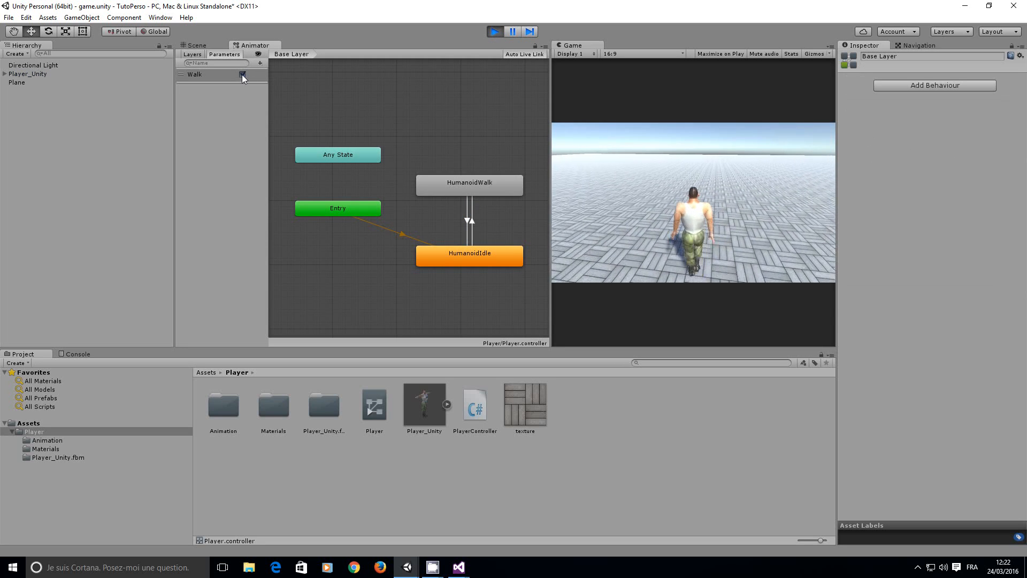
pyautogui.click(241, 75)
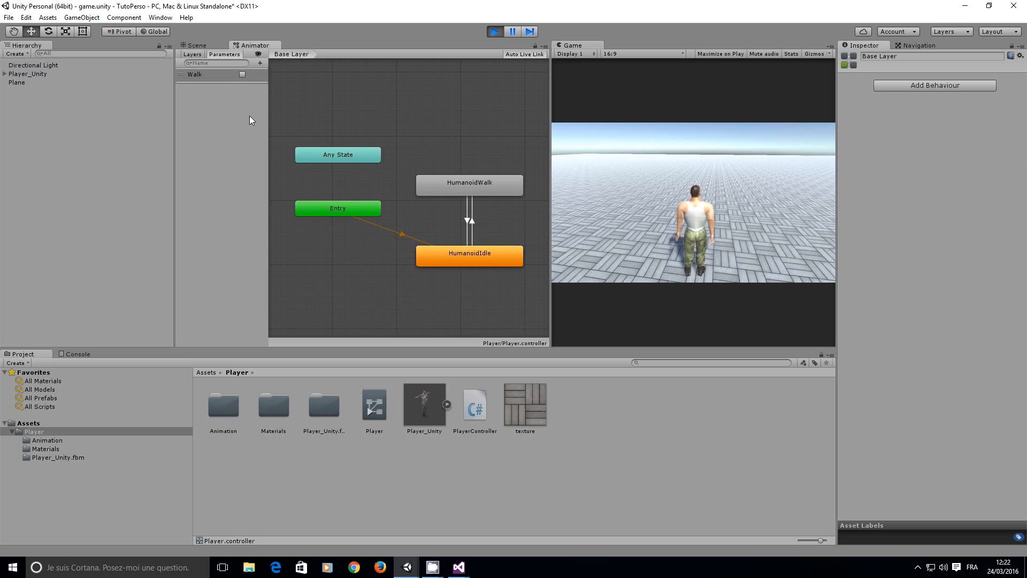
pyautogui.click(749, 253)
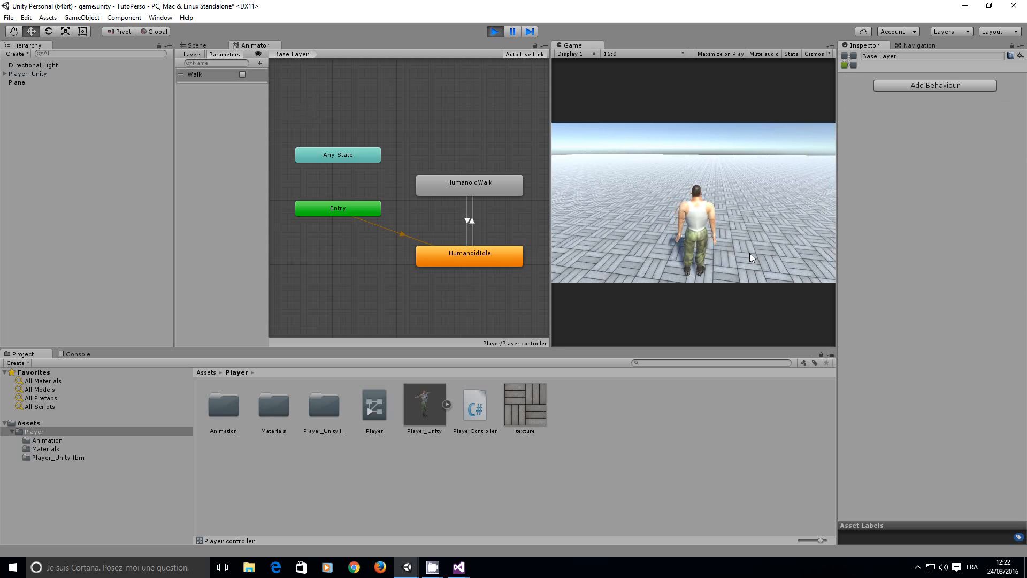
pyautogui.press('Up')
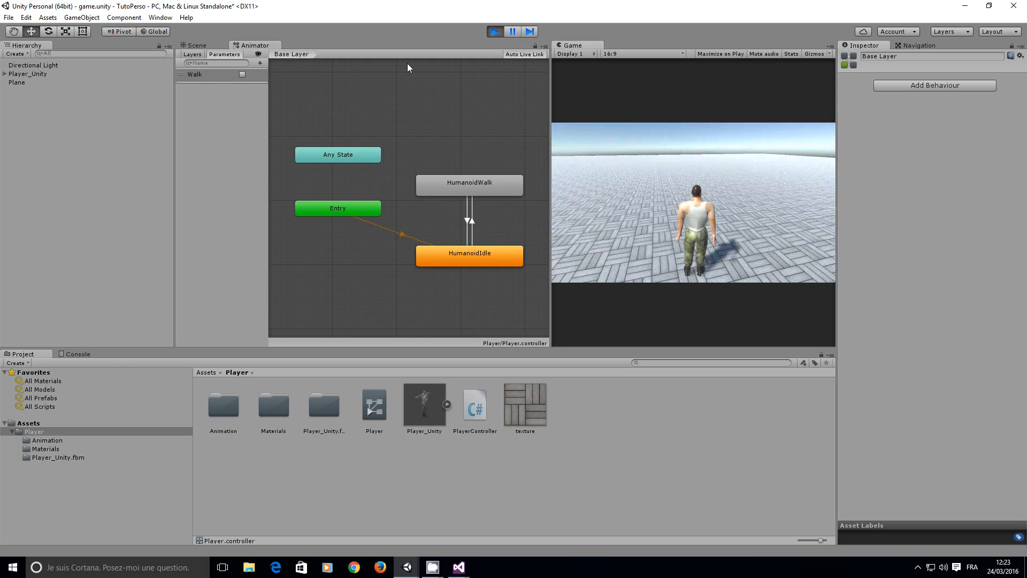
pyautogui.click(493, 33)
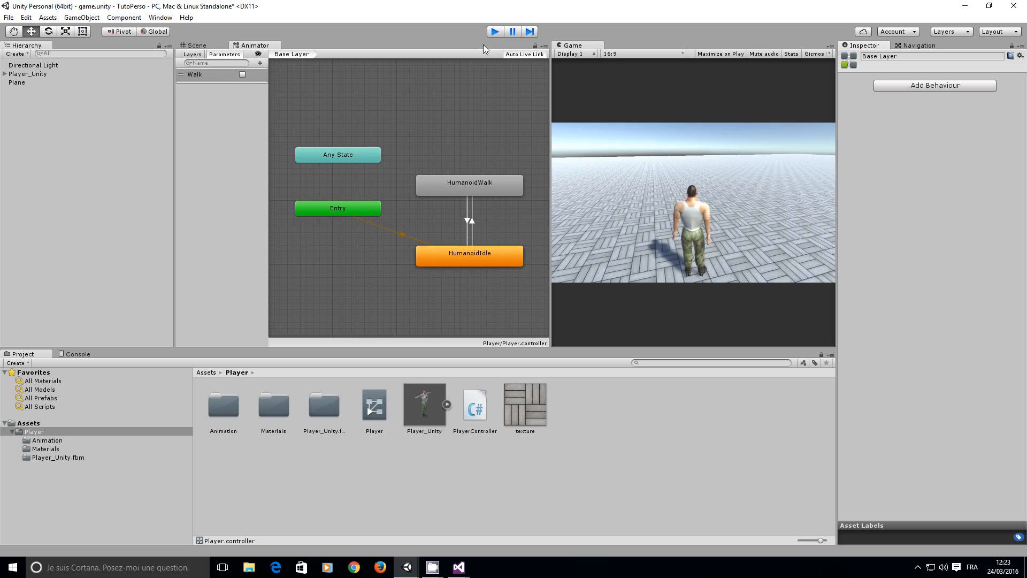
# Step: Open the PlayerController script in Visual Studio and declare a private Animator variable named Anim below the gravite variable
pyautogui.doubleClick(476, 412)
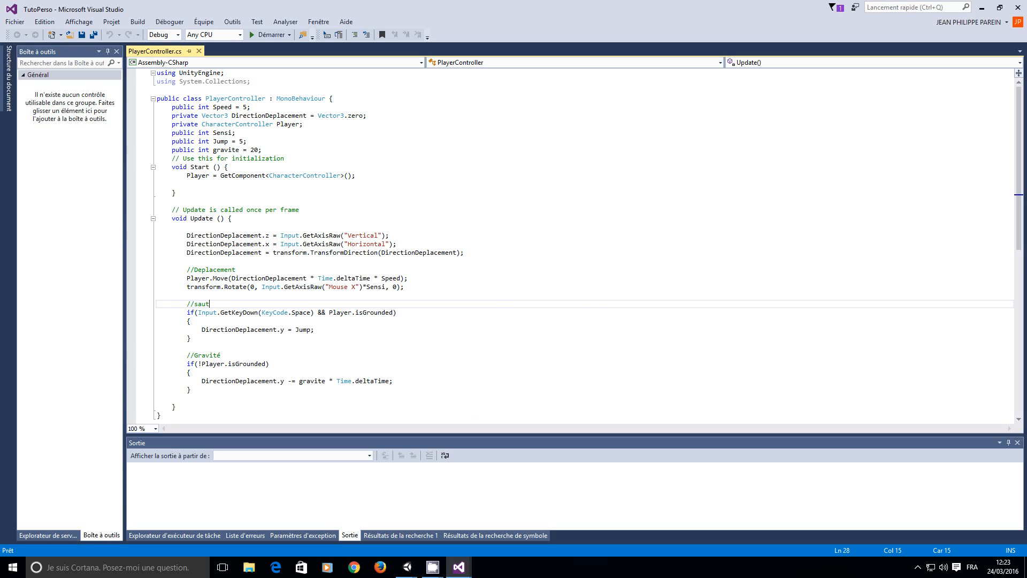
pyautogui.hotkey('alt', 'Tab')
pyautogui.click(287, 149)
pyautogui.press('Return')
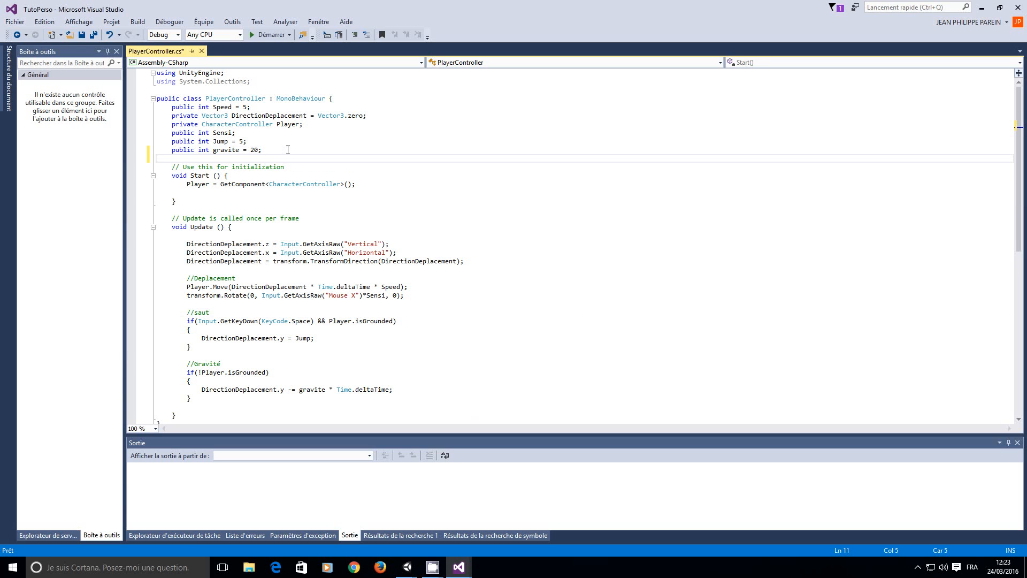
pyautogui.write('privat')
pyautogui.write('e Anim')
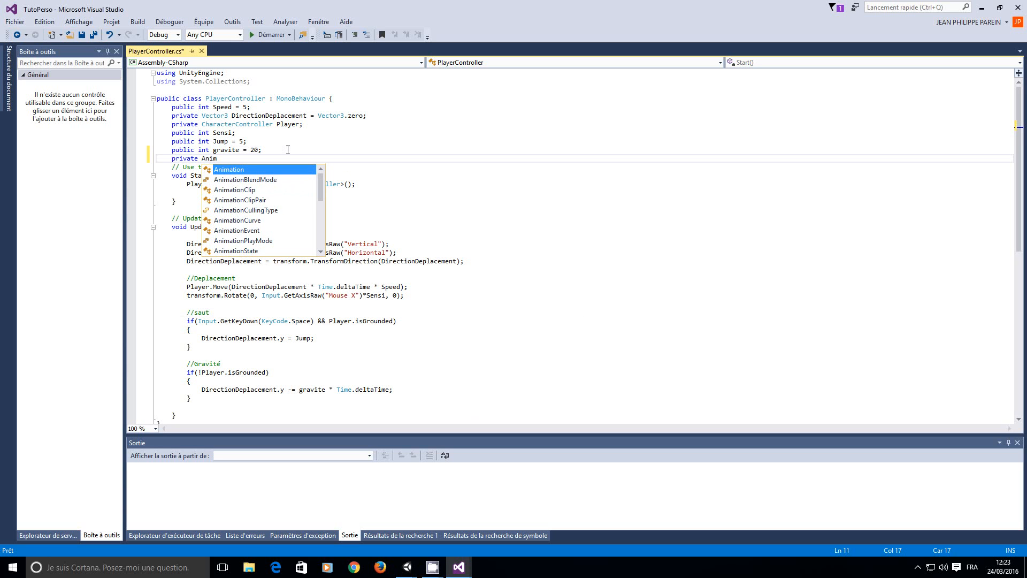
pyautogui.write('ator Anim;')
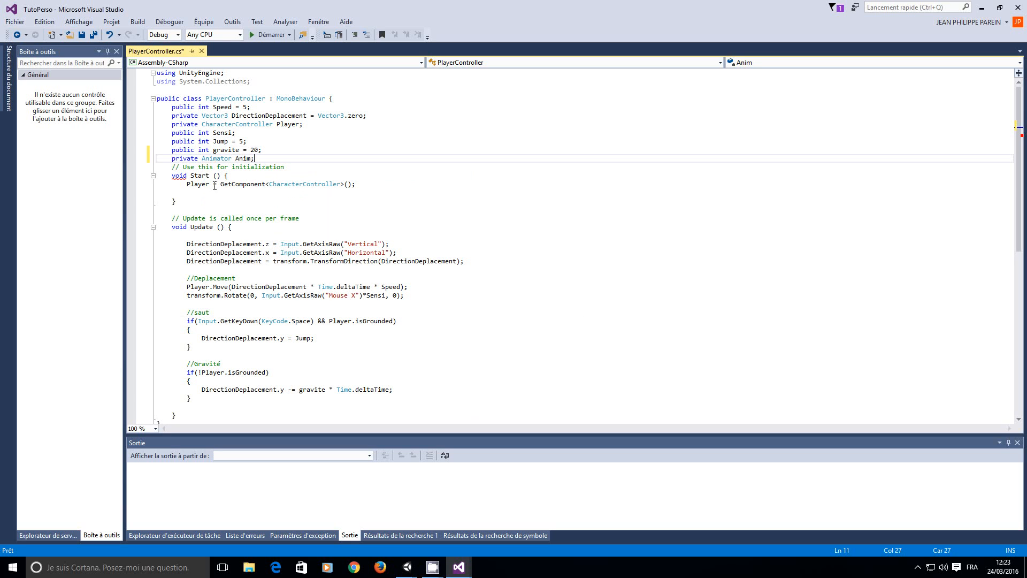
# Step: In the Start method, assign the Animator component to Anim with GetComponent<Animator>() below the Player assignment
pyautogui.click(375, 184)
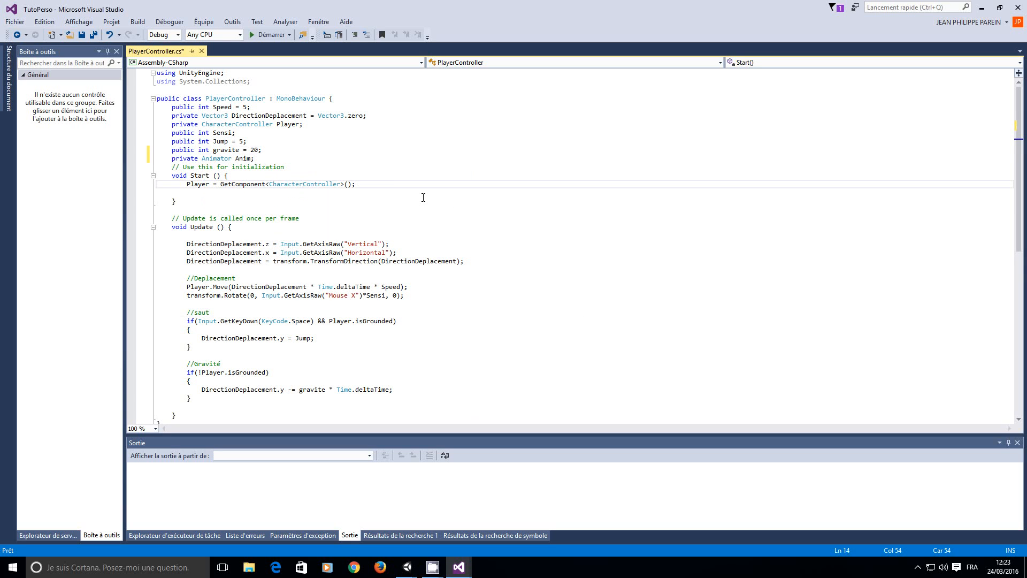
pyautogui.press('Return')
pyautogui.write('An')
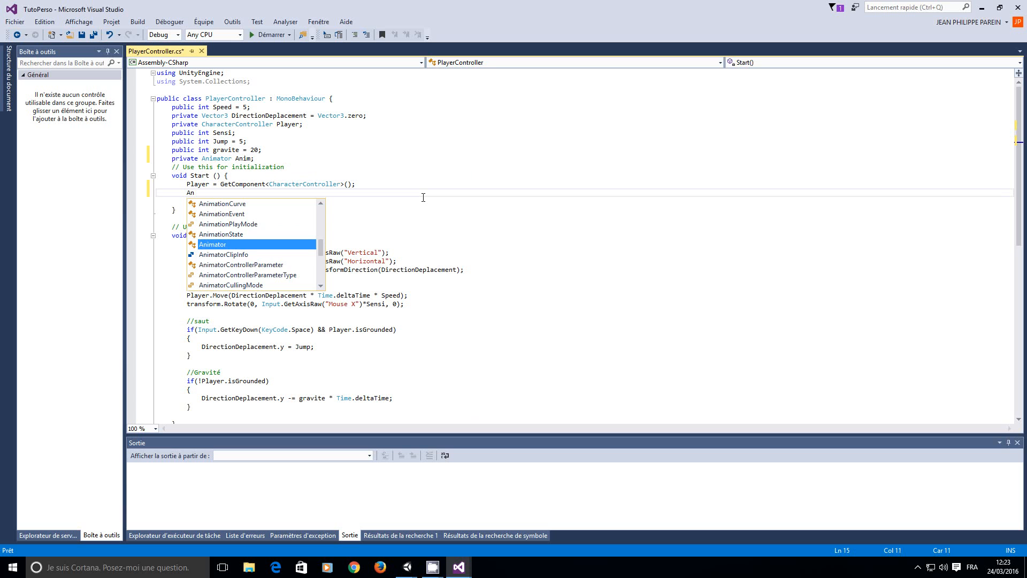
pyautogui.write('im=Get')
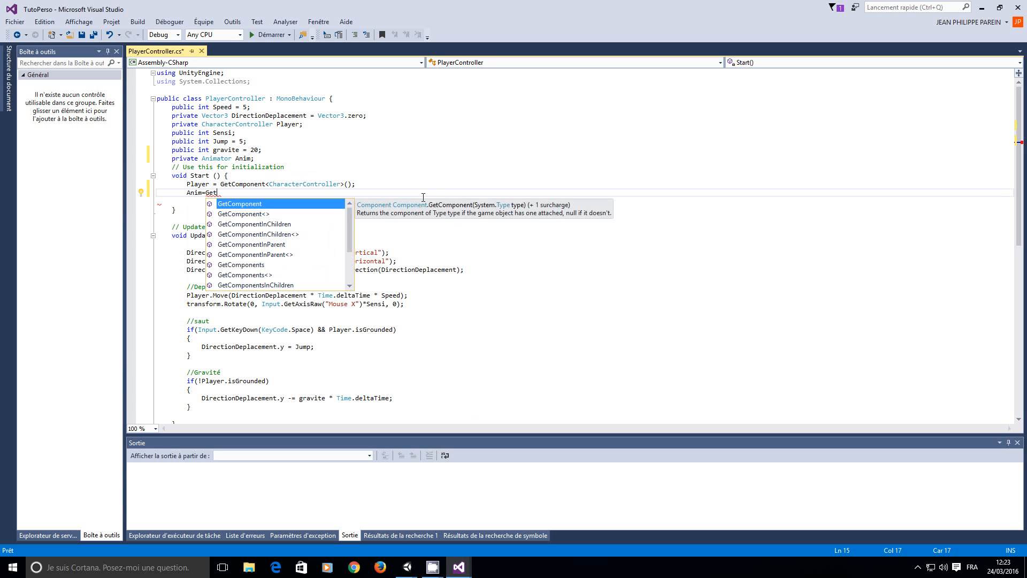
pyautogui.write('Component<')
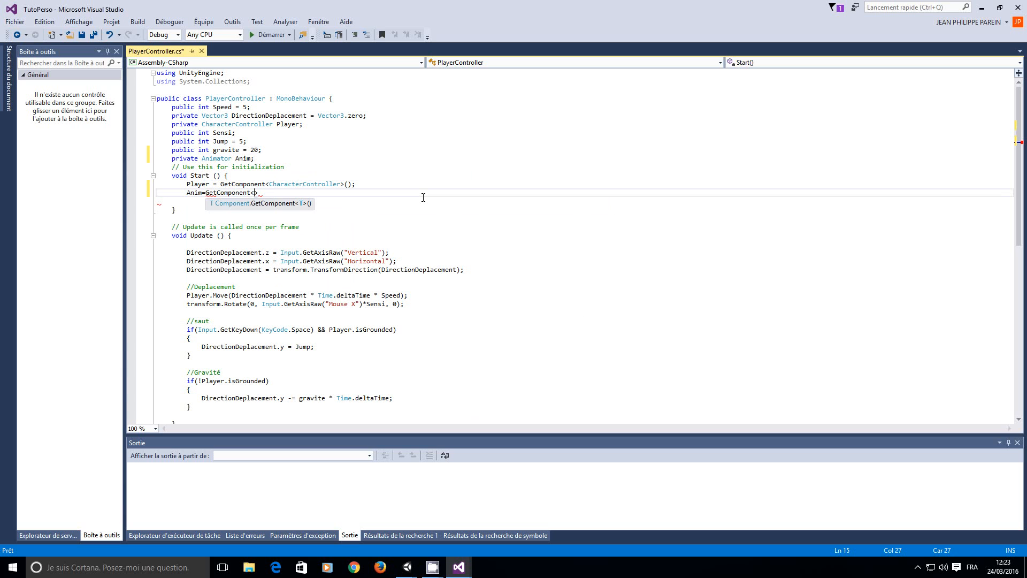
pyautogui.write('Ani')
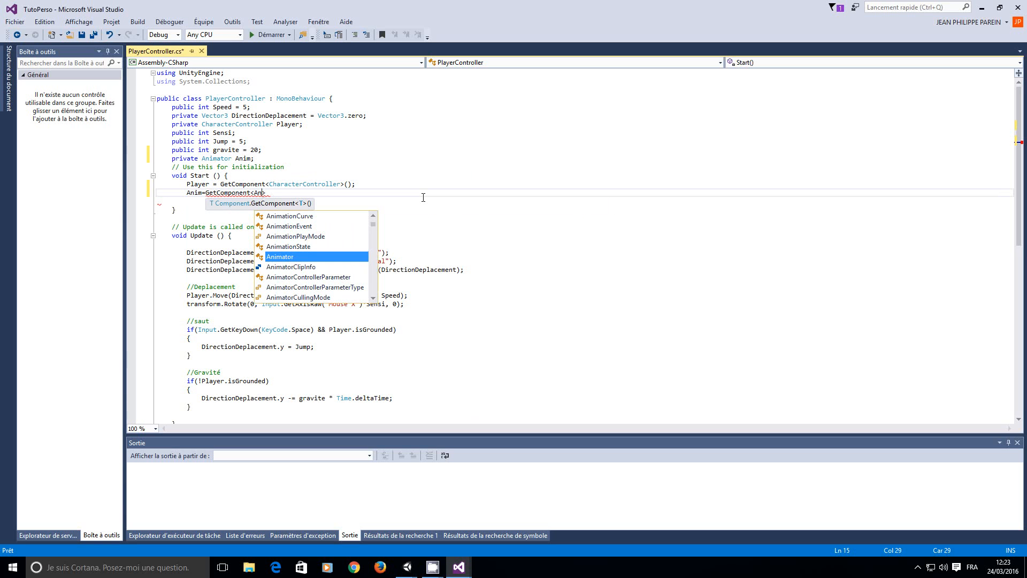
pyautogui.press('Tab')
pyautogui.write('>')
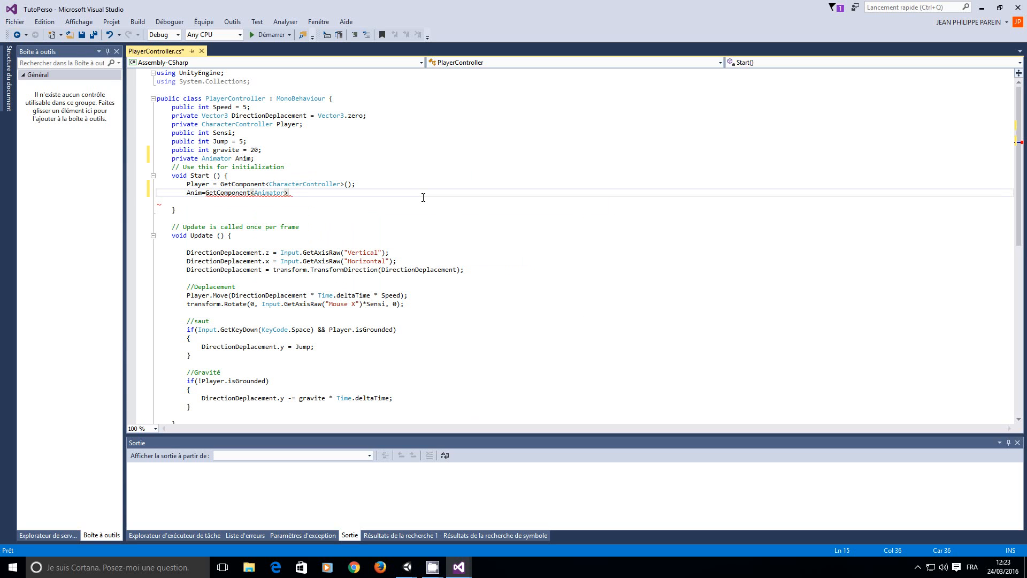
pyautogui.write('();')
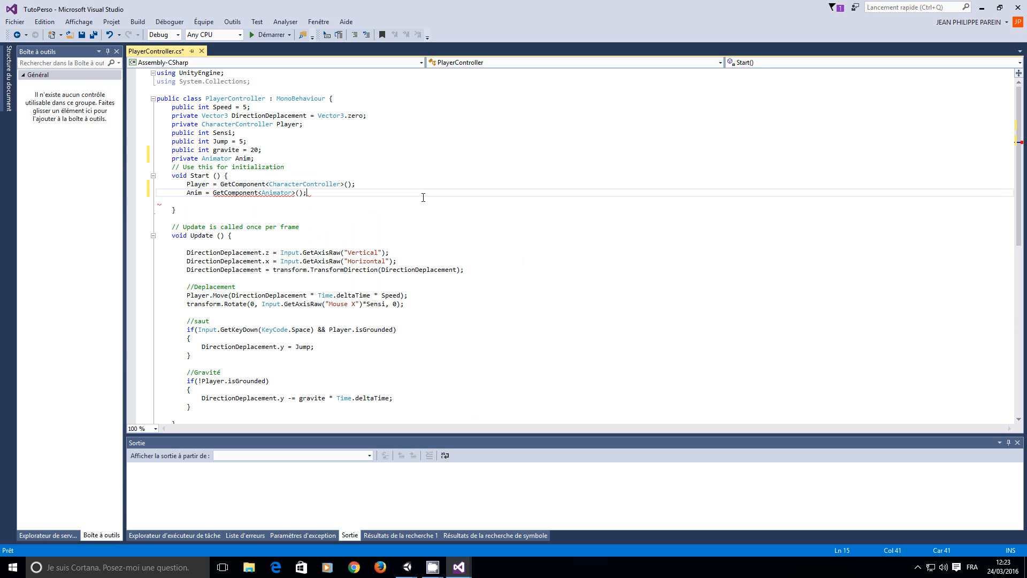
pyautogui.click(573, 321)
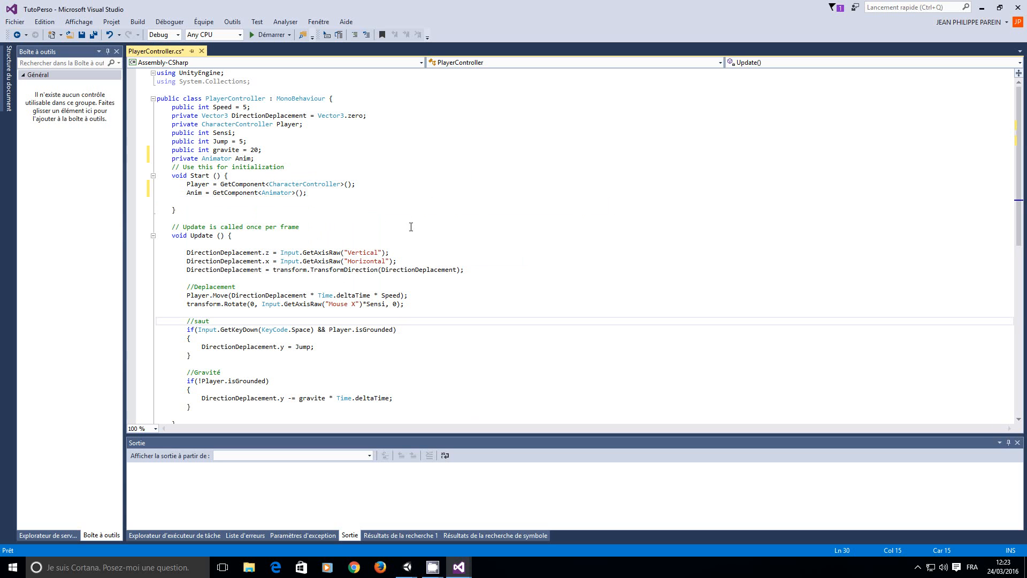
# Step: Add an //Animations comment at the end of the Update method, below the gravity block
pyautogui.scroll(-3, 439, 277)
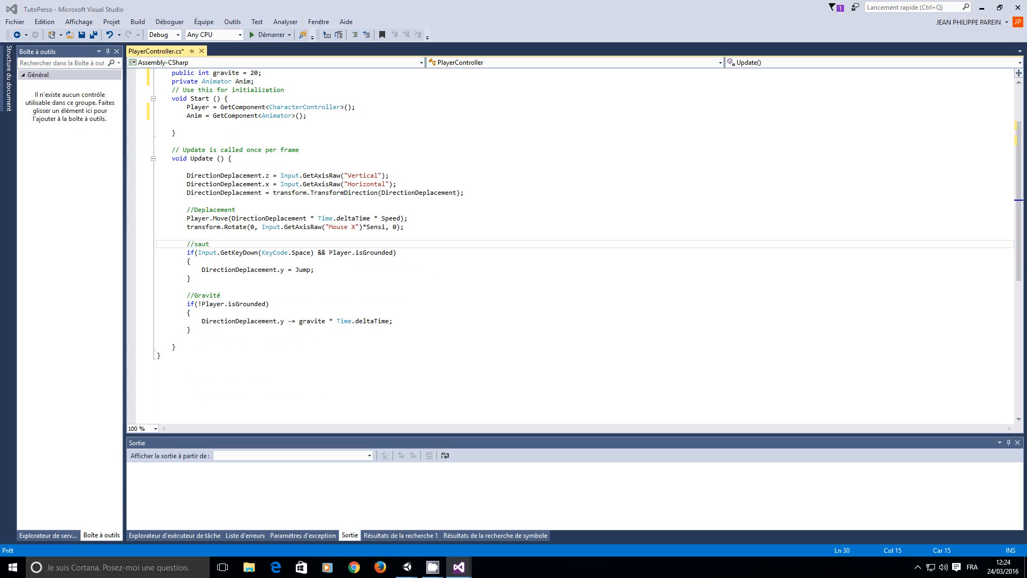
pyautogui.click(228, 339)
pyautogui.press('Return')
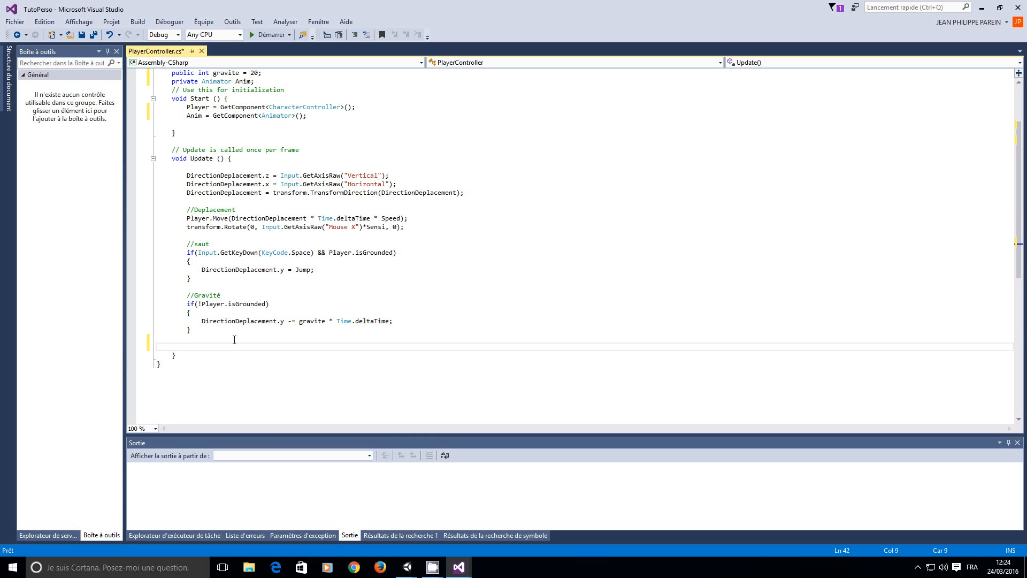
pyautogui.write('//Animations')
pyautogui.press('Return')
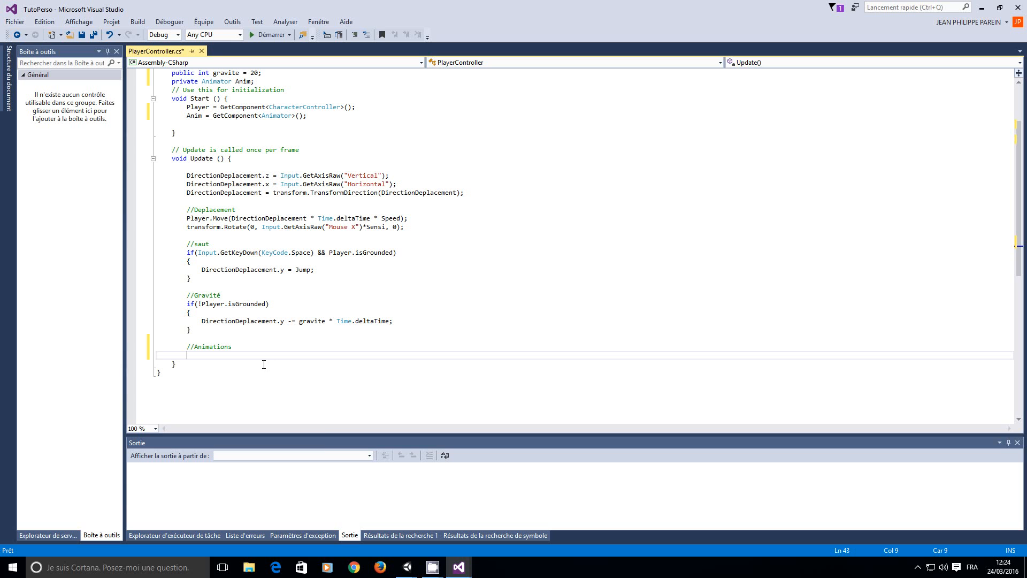
# Step: Under the Animations comment, write an if block with the condition Input.GetKey(KeyCode.W)
pyautogui.write('if (')
pyautogui.write('Input.g')
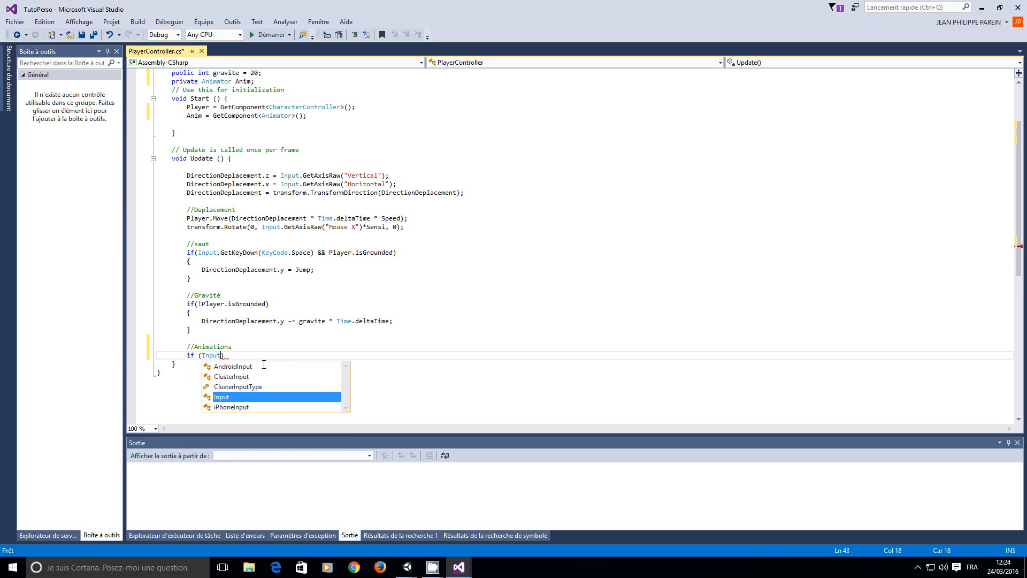
pyautogui.write('et')
pyautogui.press('Down')
pyautogui.press('Down')
pyautogui.press('Down')
pyautogui.press('Down')
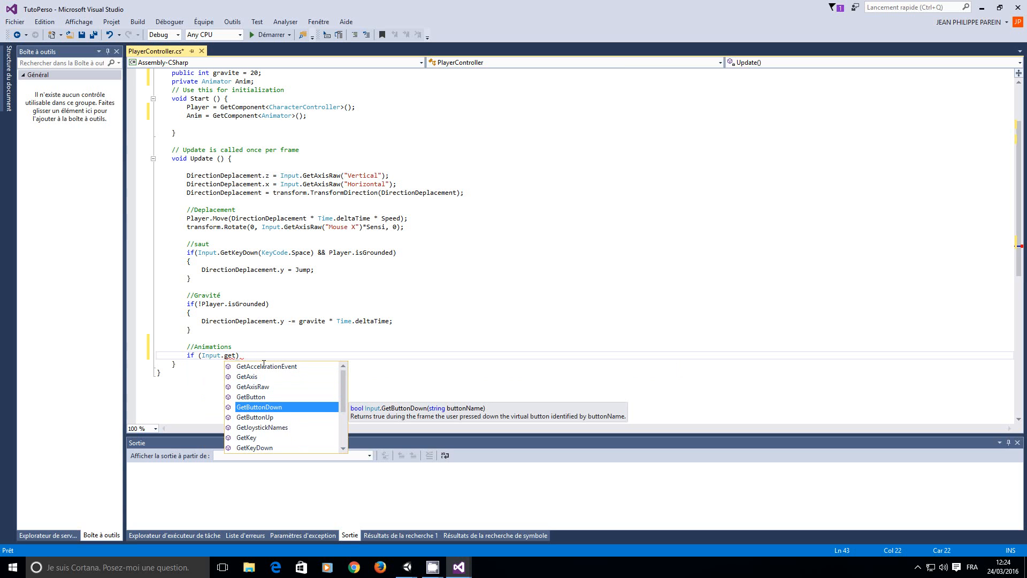
pyautogui.press('Down')
pyautogui.press('Down')
pyautogui.press('Down')
pyautogui.press('Tab')
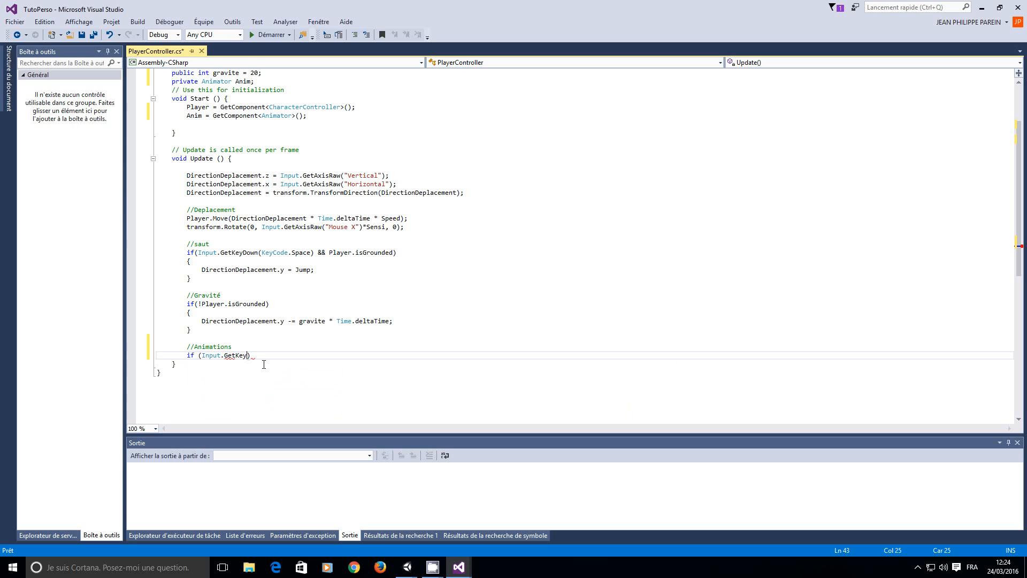
pyautogui.write('(K')
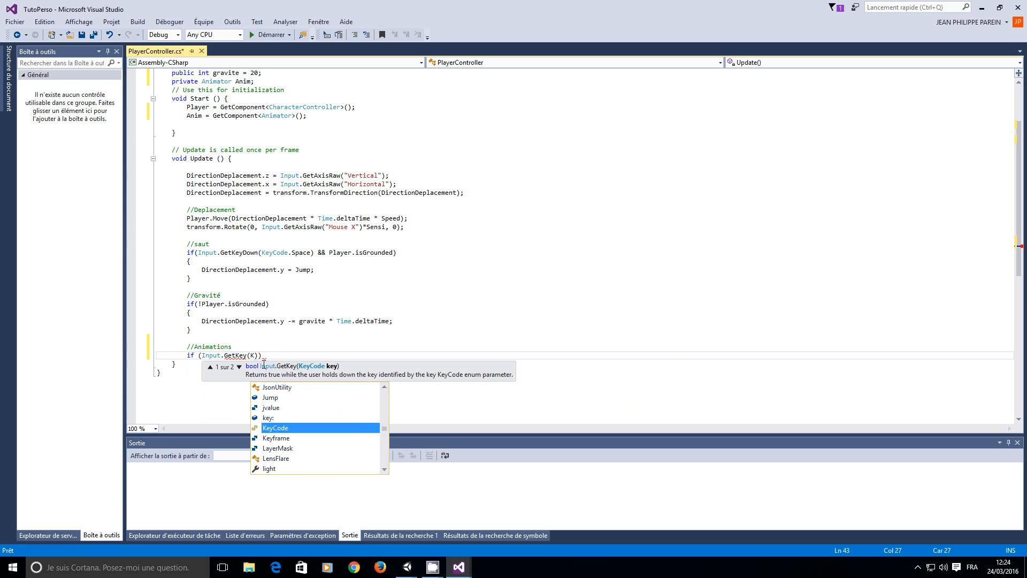
pyautogui.write('eyC')
pyautogui.press('Tab')
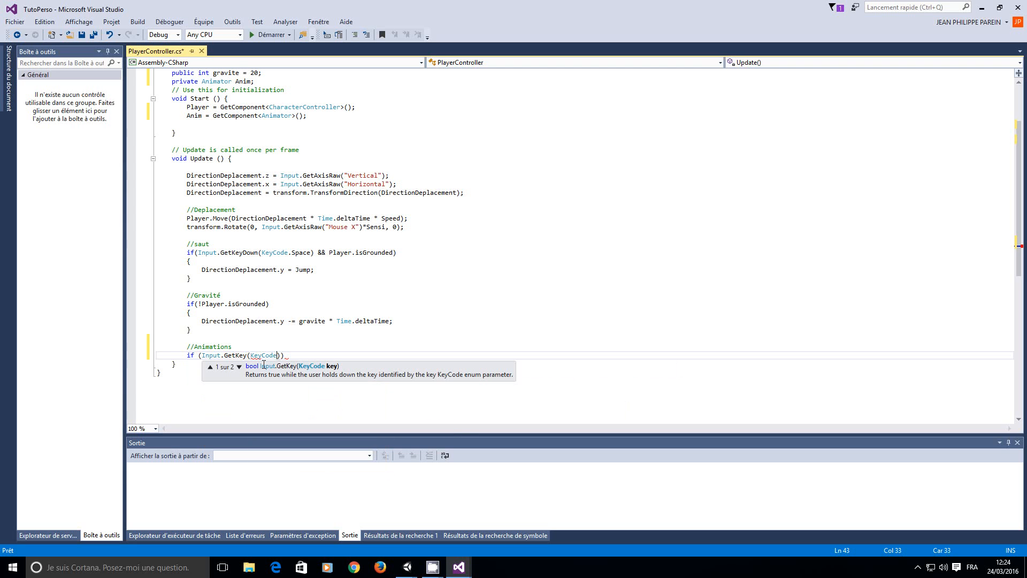
pyautogui.write('.W>')
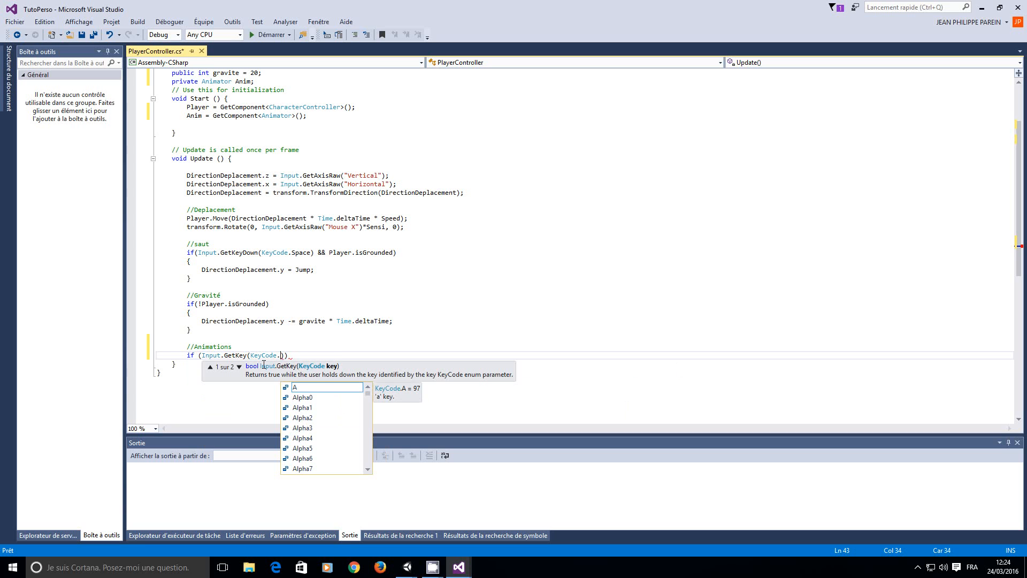
pyautogui.press('BackSpace')
pyautogui.write(')')
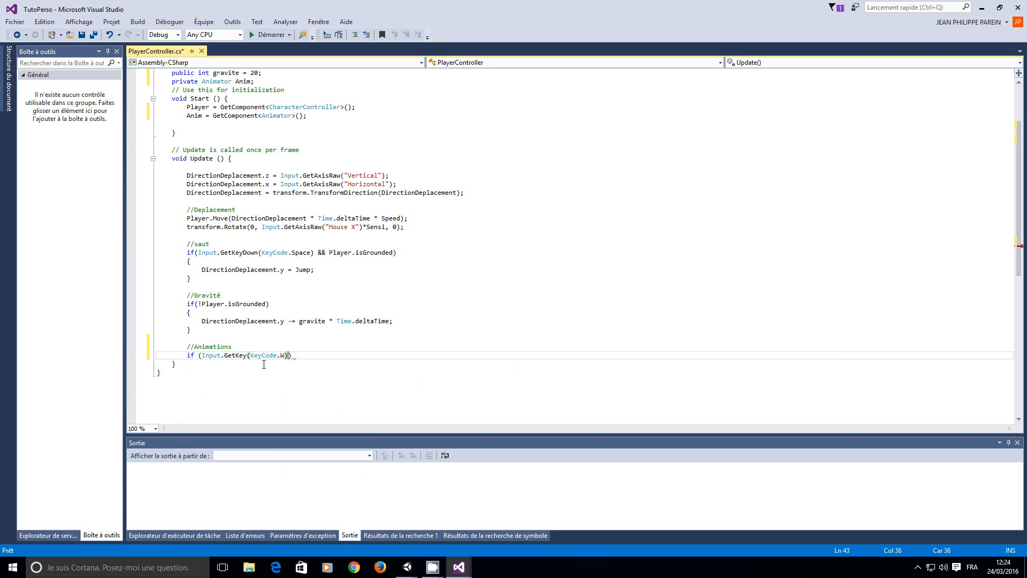
pyautogui.write(') {')
pyautogui.press('Return')
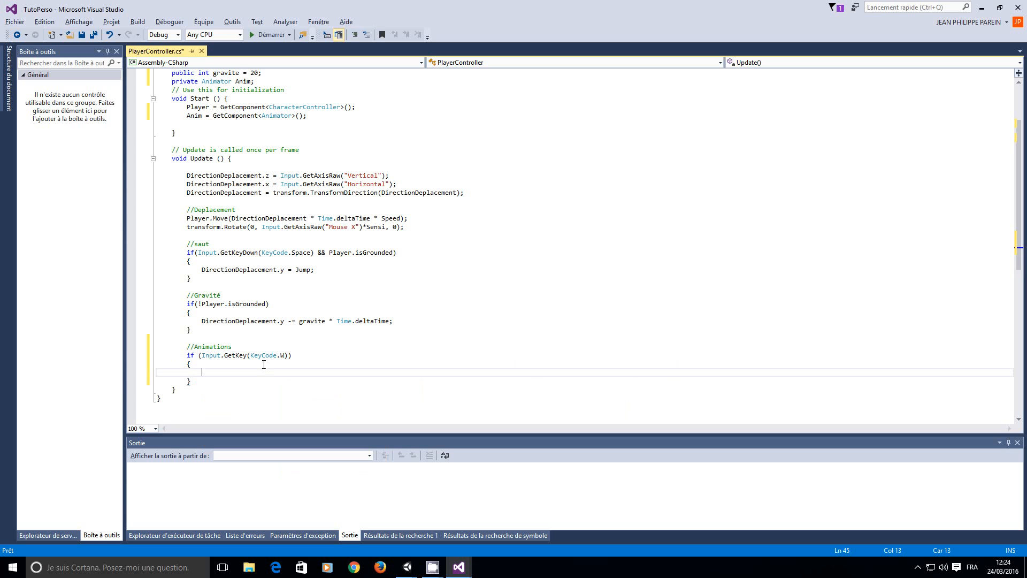
# Step: Inside the W key block, add Anim.SetBool("Walk", true); and save the PlayerController script
pyautogui.write('A')
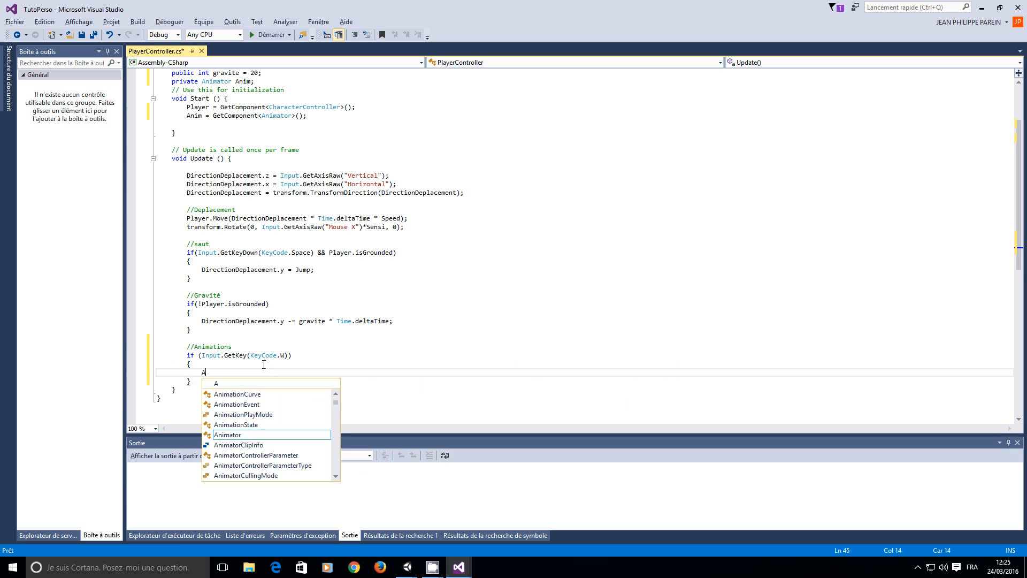
pyautogui.write('nim')
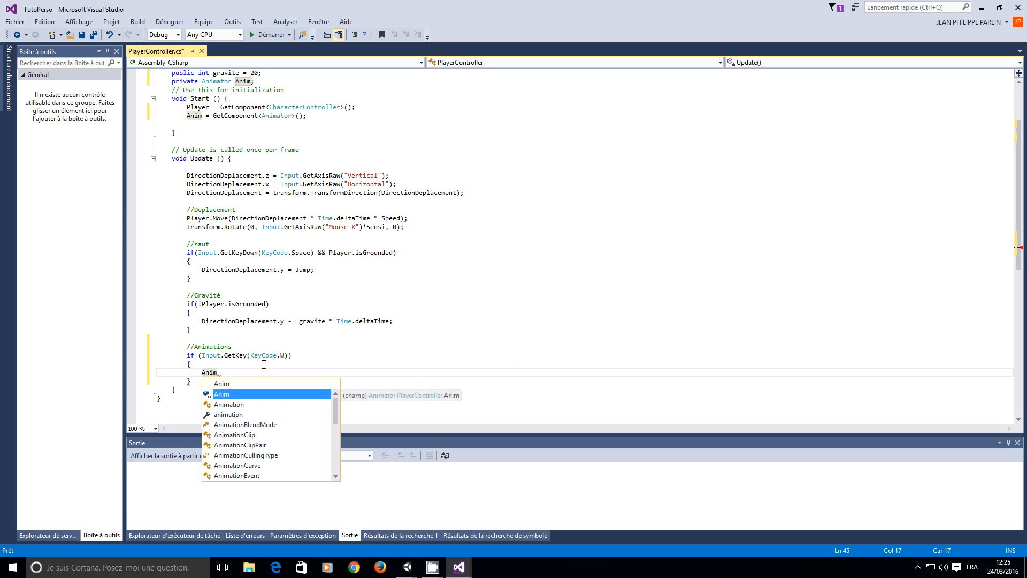
pyautogui.write('.')
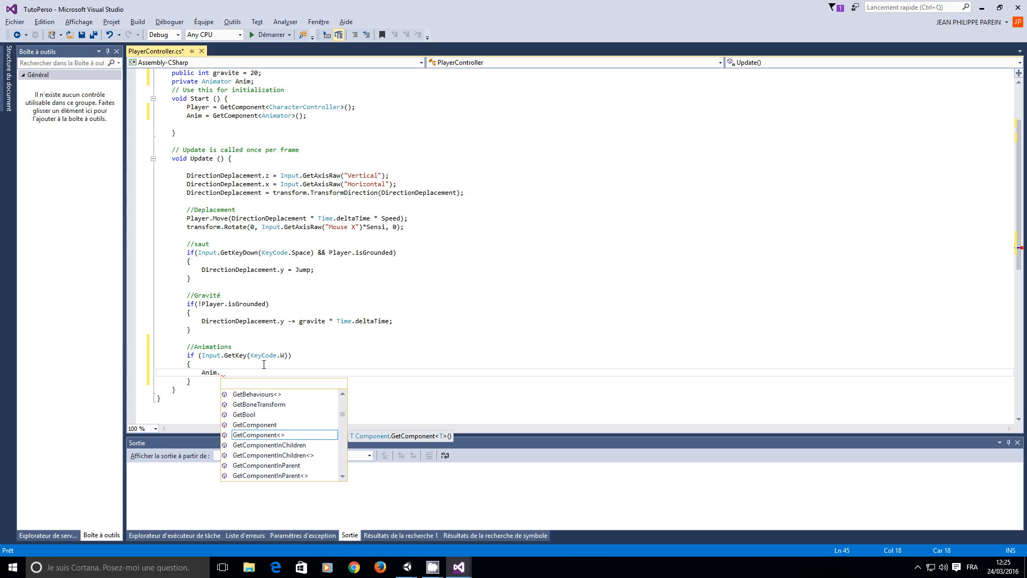
pyautogui.write('set')
pyautogui.press('Down')
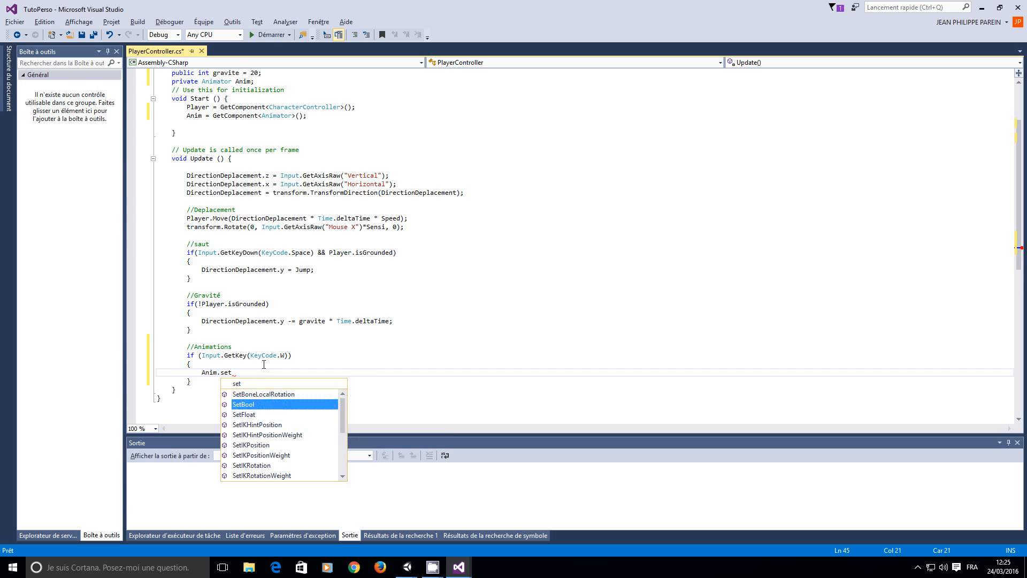
pyautogui.press('Tab')
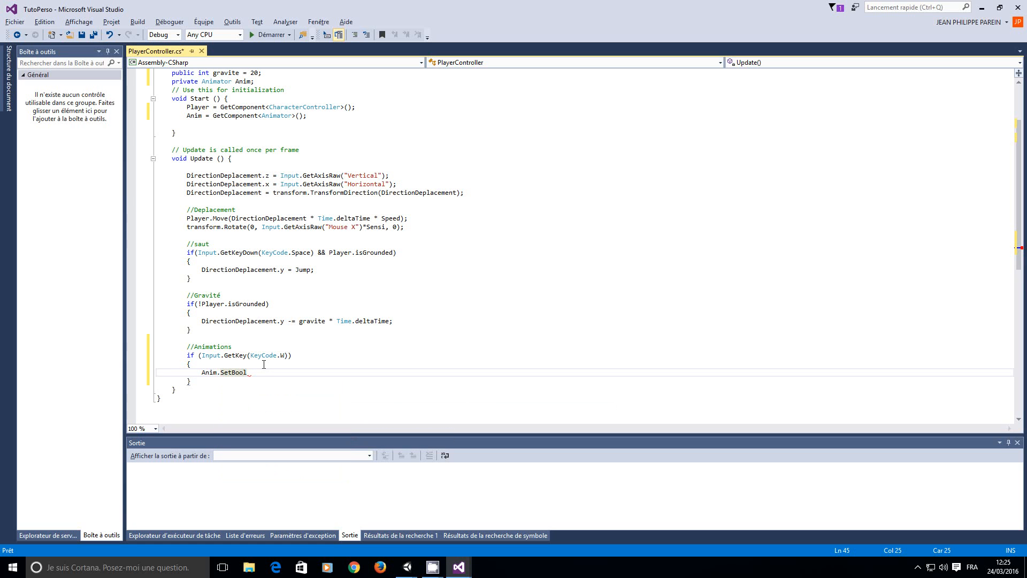
pyautogui.write('(')
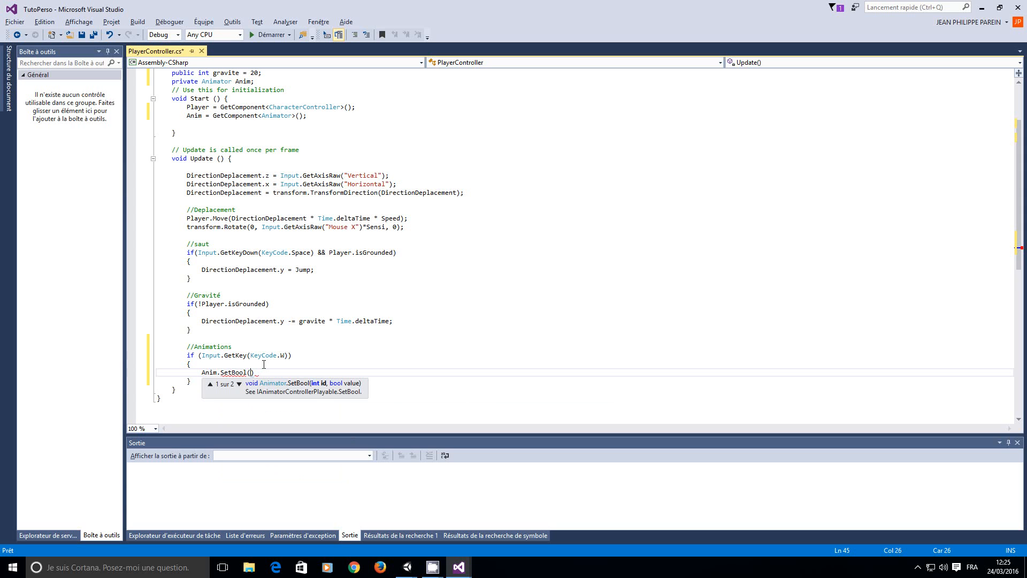
pyautogui.write('"Walk", true)')
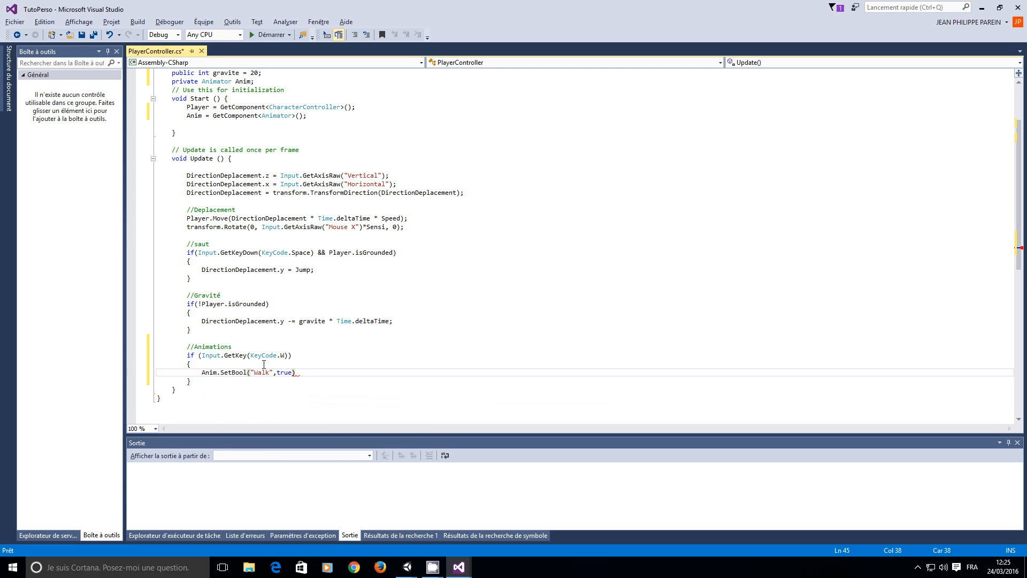
pyautogui.write(';')
pyautogui.hotkey('ctrl', 'End')
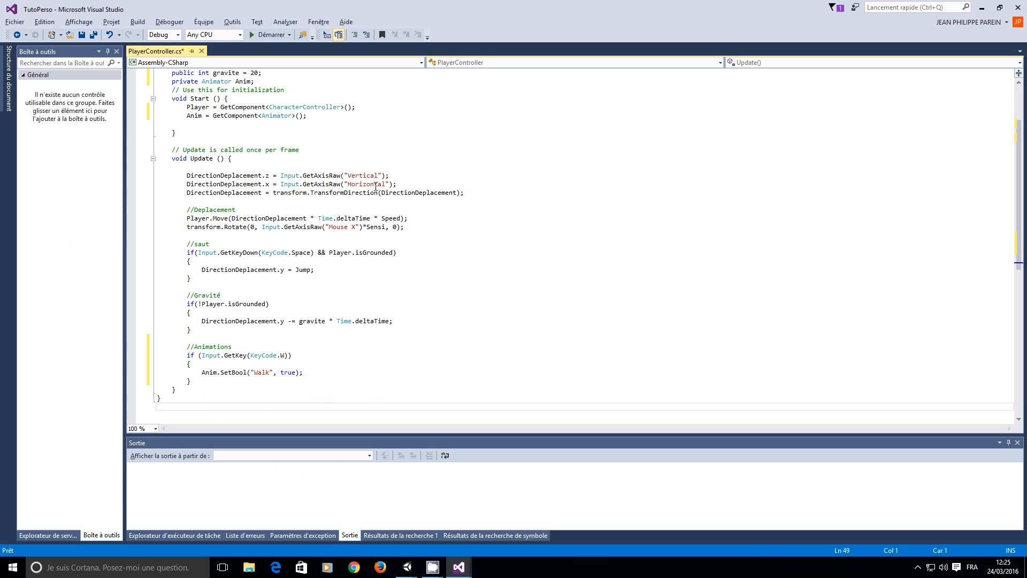
pyautogui.click(82, 35)
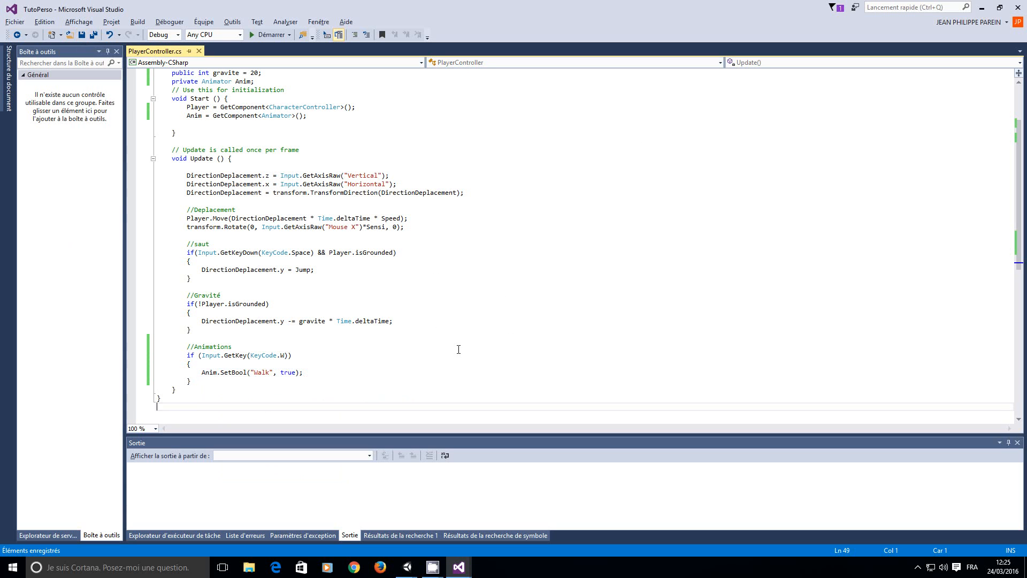
# Step: Switch to Unity, run the game, test walking forward with the W key, and stop the game
pyautogui.moveTo(407, 567)
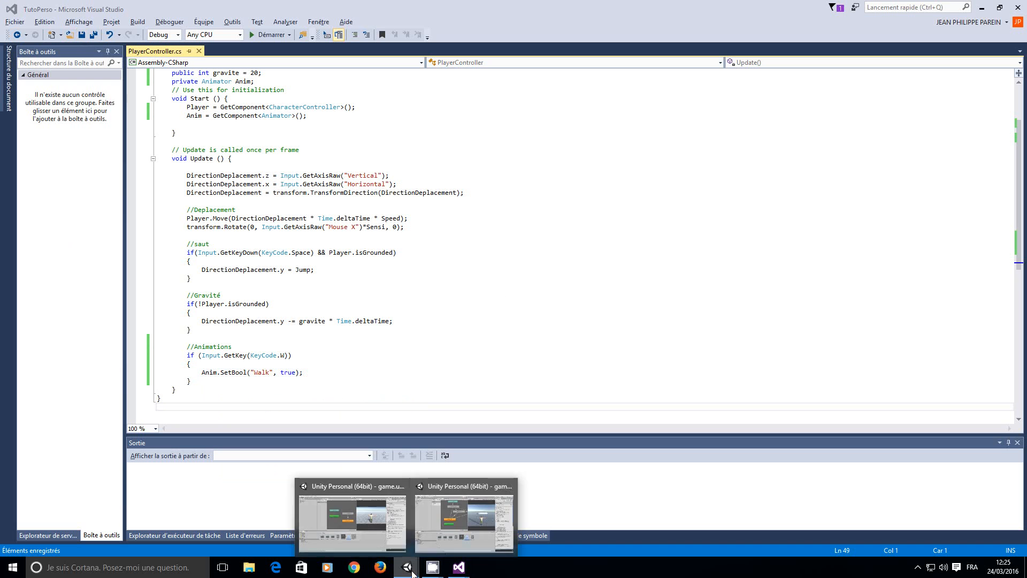
pyautogui.click(406, 510)
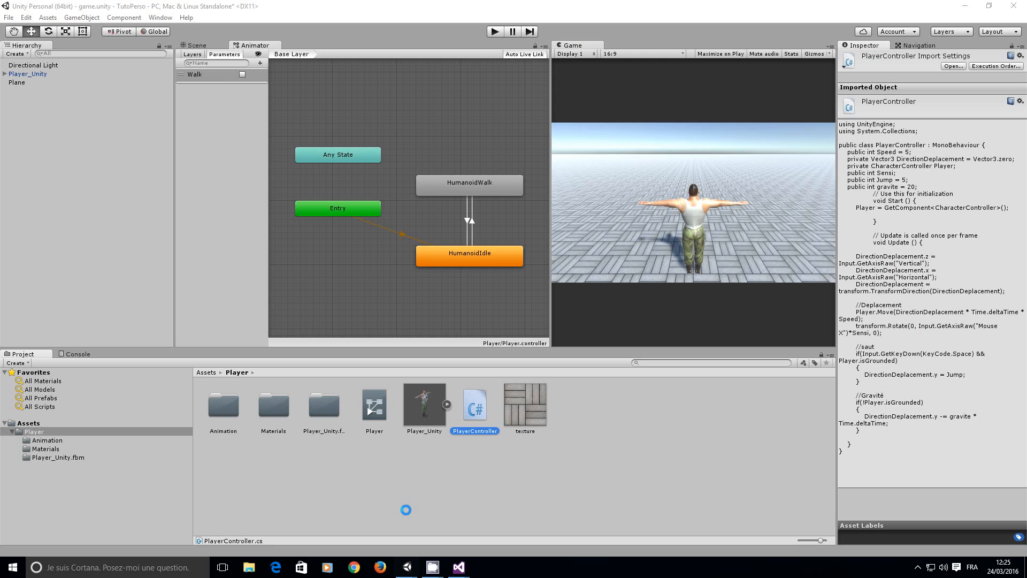
pyautogui.click(496, 32)
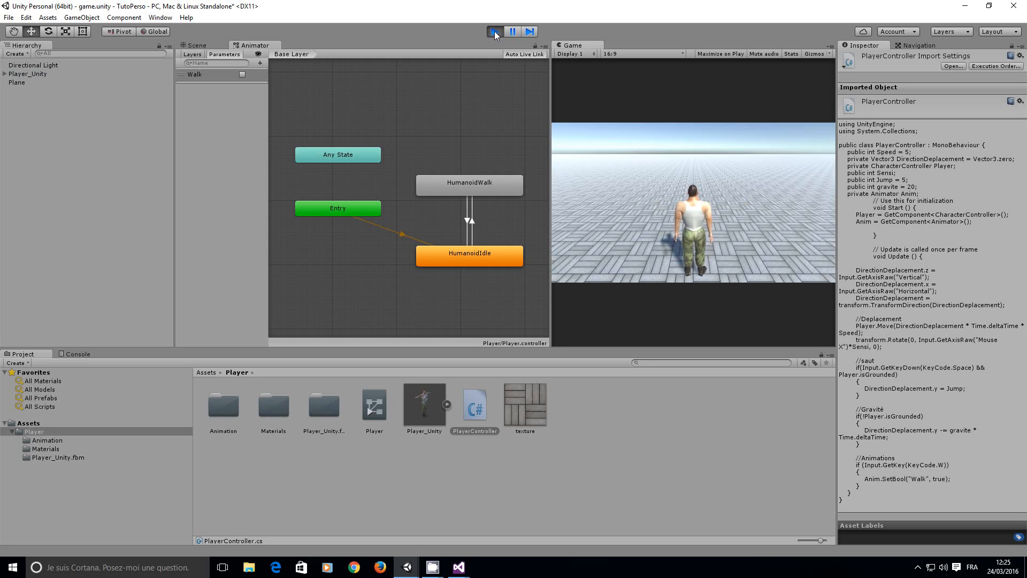
pyautogui.press('w')
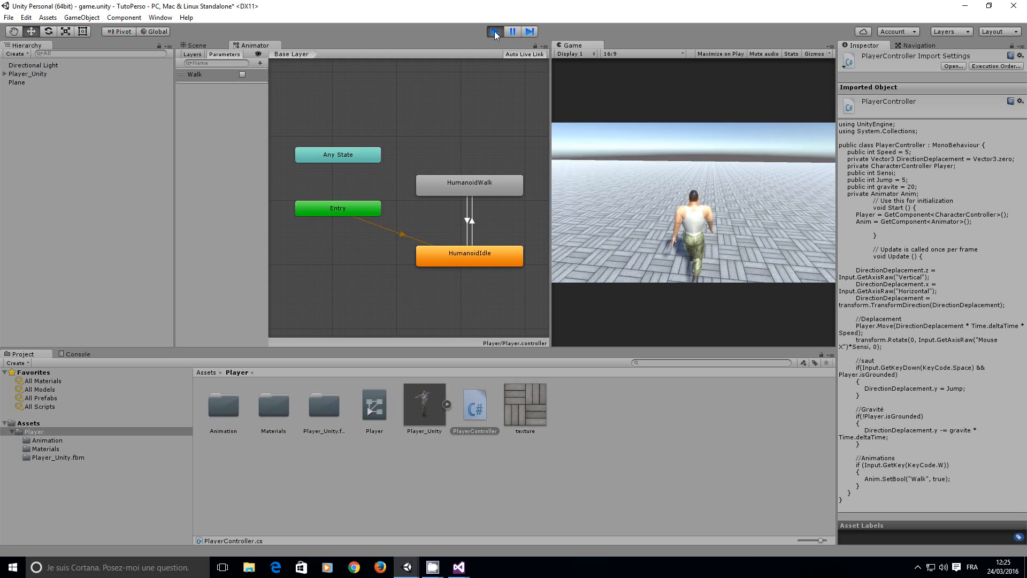
pyautogui.click(494, 32)
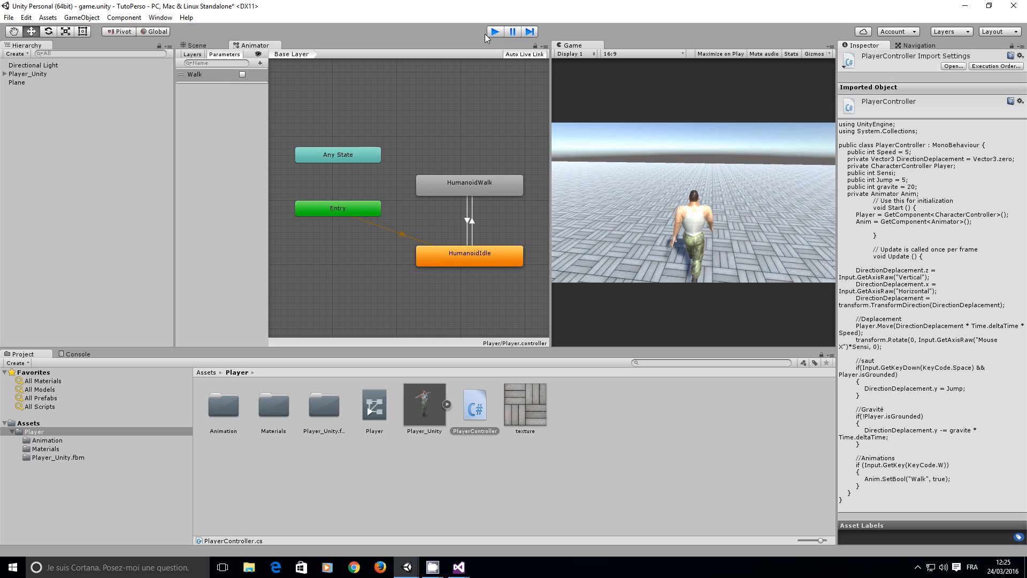
# Step: Turn off Apply Root Motion on the Animator component of Player_Unity
pyautogui.click(29, 75)
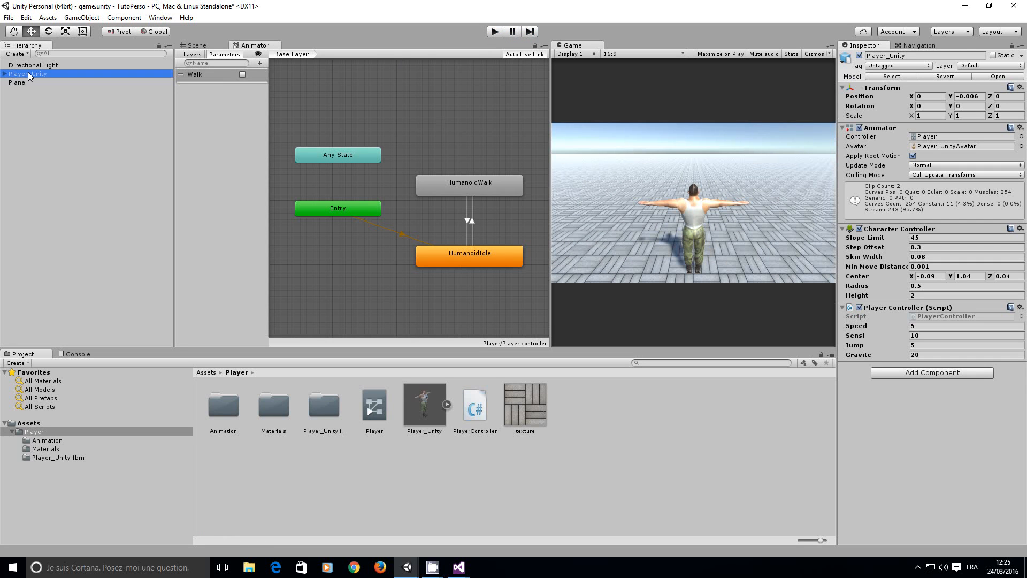
pyautogui.click(913, 156)
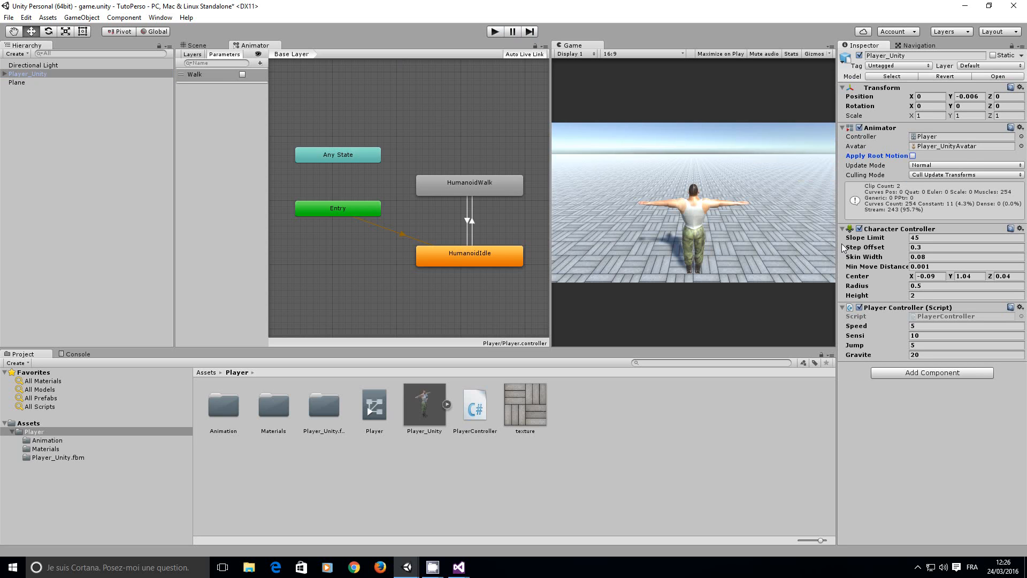
# Step: Run the game, test walking forward, switch off the Walk parameter in the Animator, and stop the game
pyautogui.click(495, 32)
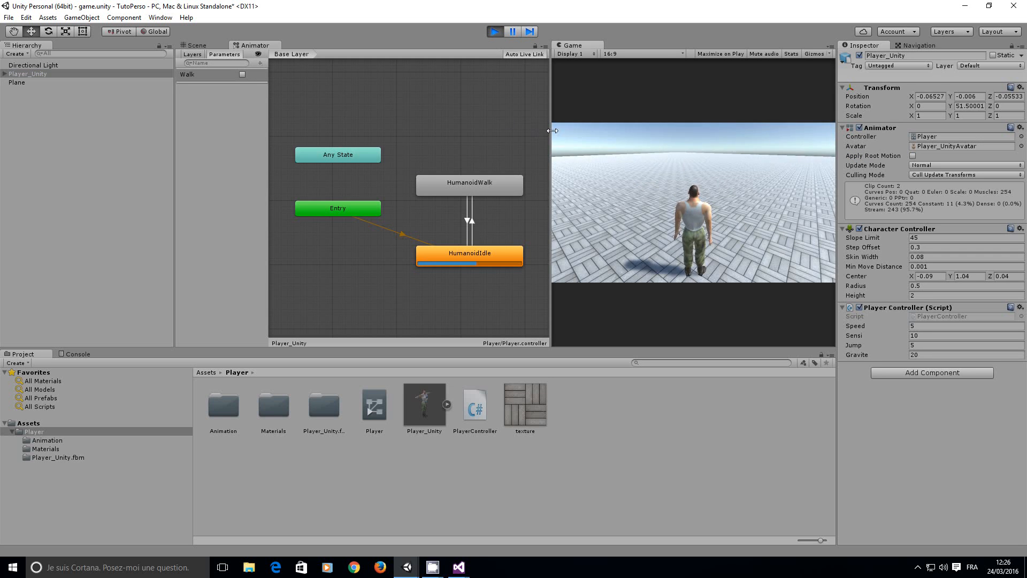
pyautogui.press('Up')
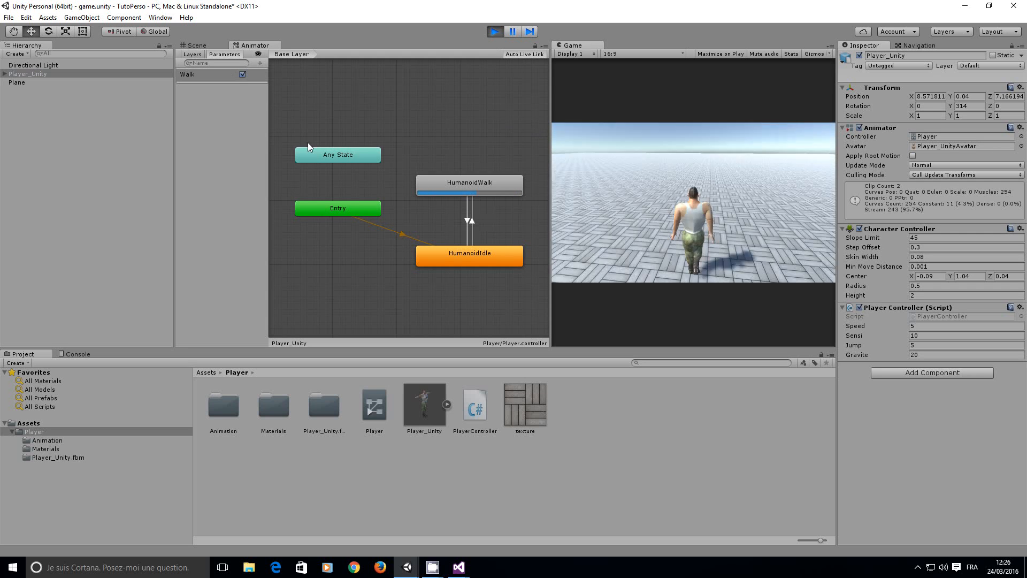
pyautogui.click(243, 75)
pyautogui.click(235, 130)
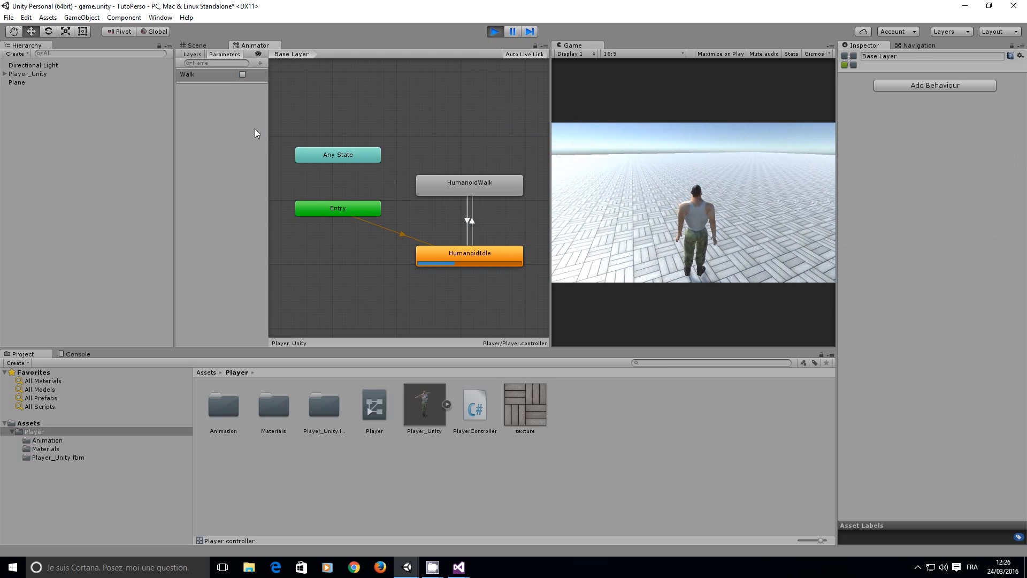
pyautogui.click(495, 31)
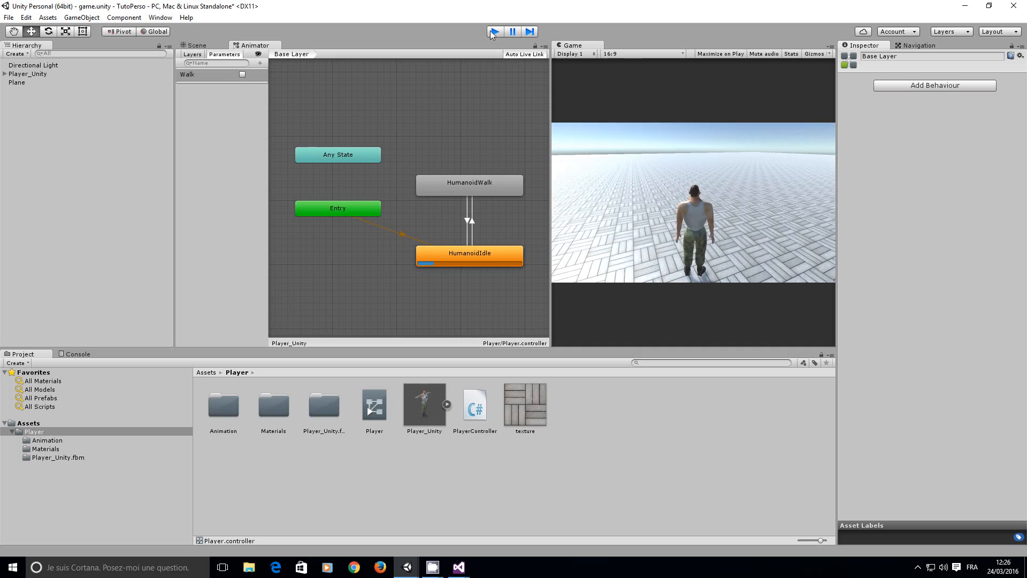
# Step: Switch to Visual Studio and duplicate the W key if block directly below the original in the PlayerController script
pyautogui.moveTo(456, 566)
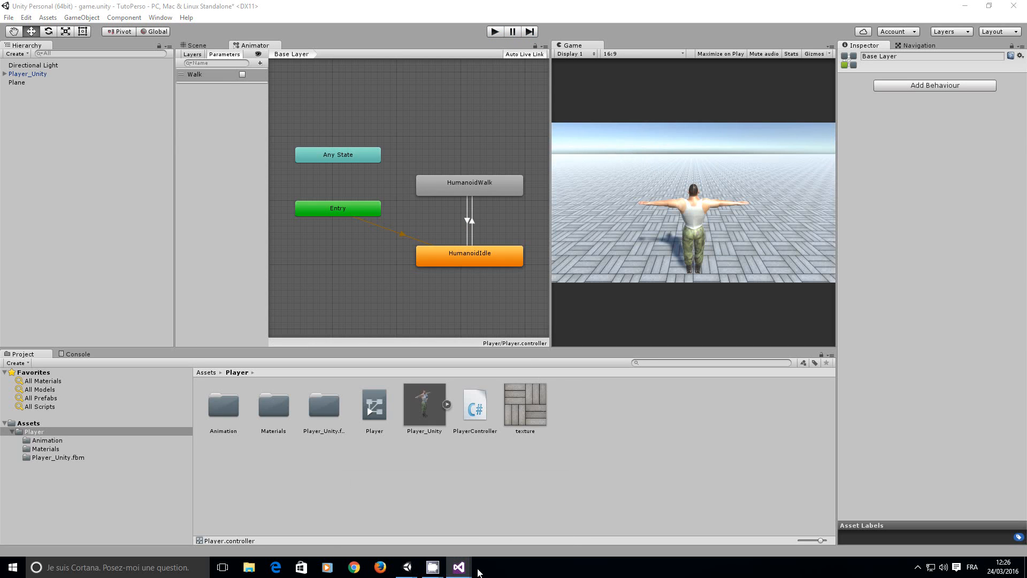
pyautogui.click(512, 516)
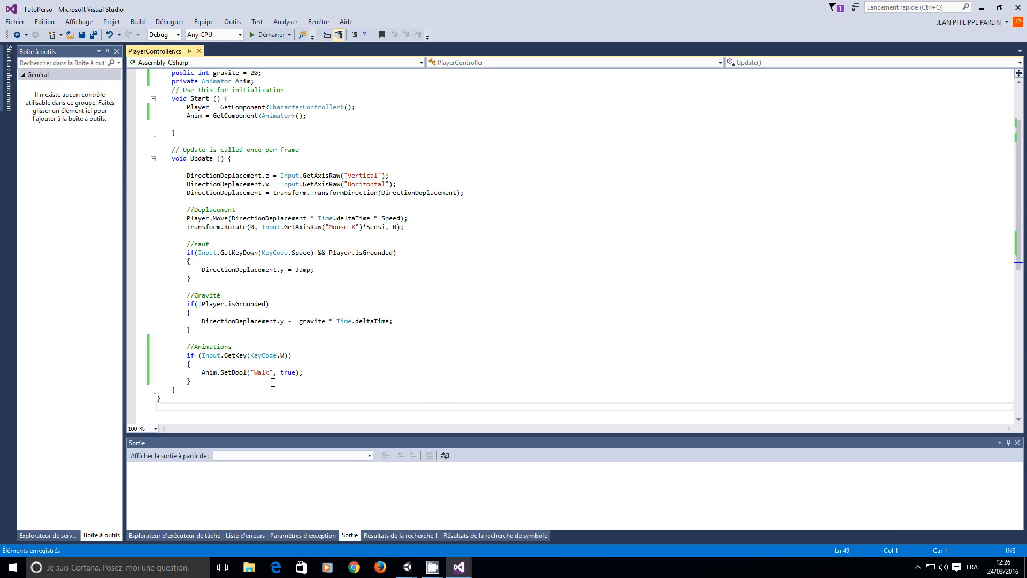
pyautogui.scroll(-2, 273, 382)
pyautogui.click(187, 303)
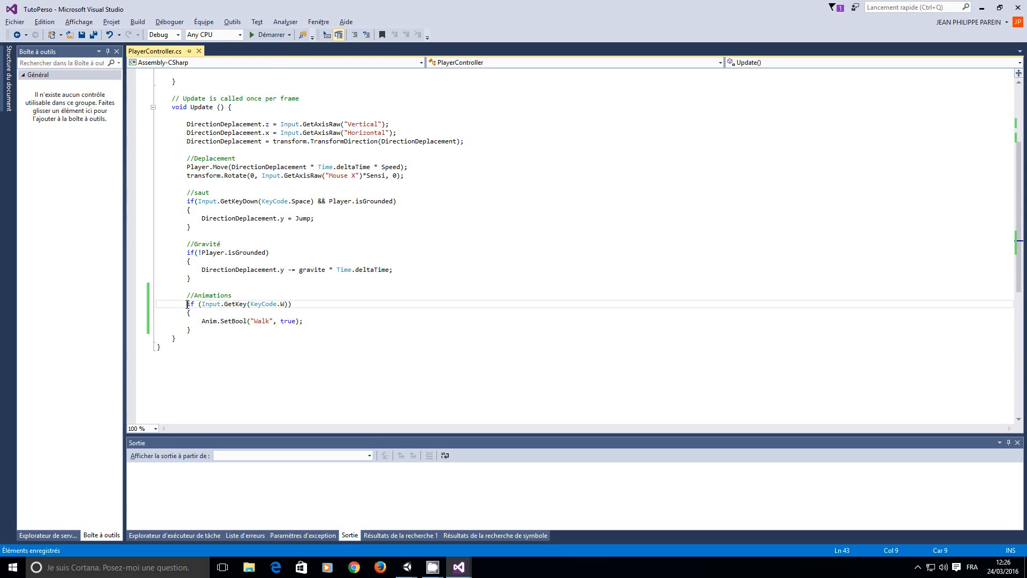
pyautogui.moveTo(187, 304); pyautogui.dragTo(198, 330)
pyautogui.hotkey('ctrl', 'c')
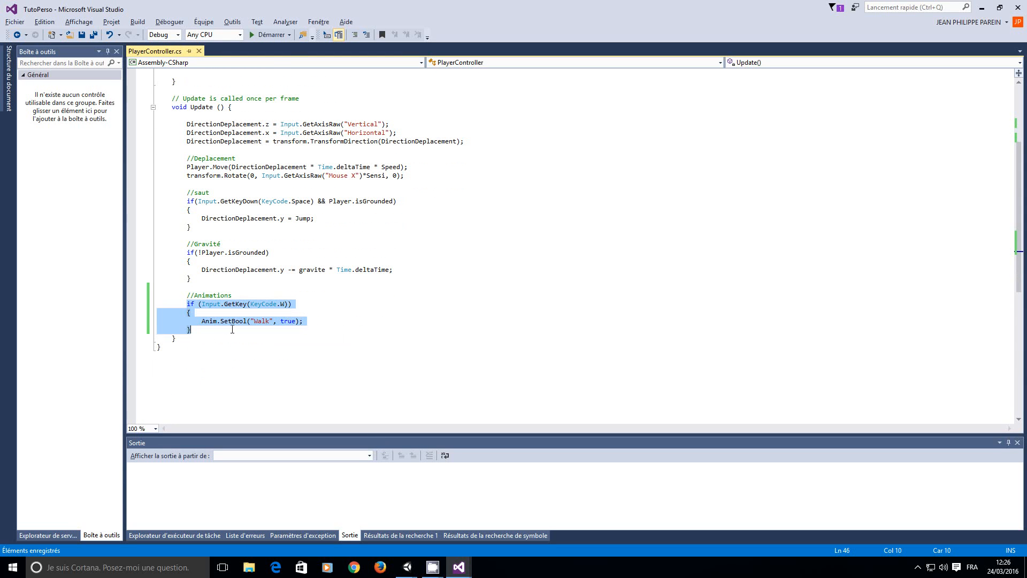
pyautogui.click(231, 329)
pyautogui.press('Return')
pyautogui.press('Return')
pyautogui.hotkey('ctrl', 'v')
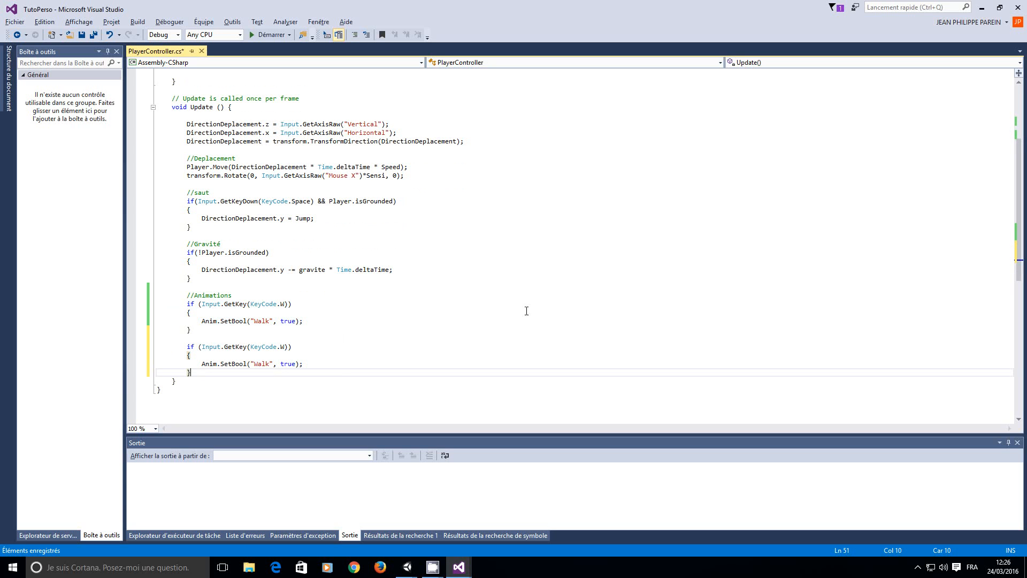
# Step: Change the copied block's condition to Input.GetKeyUp(KeyCode.W)
pyautogui.click(245, 347)
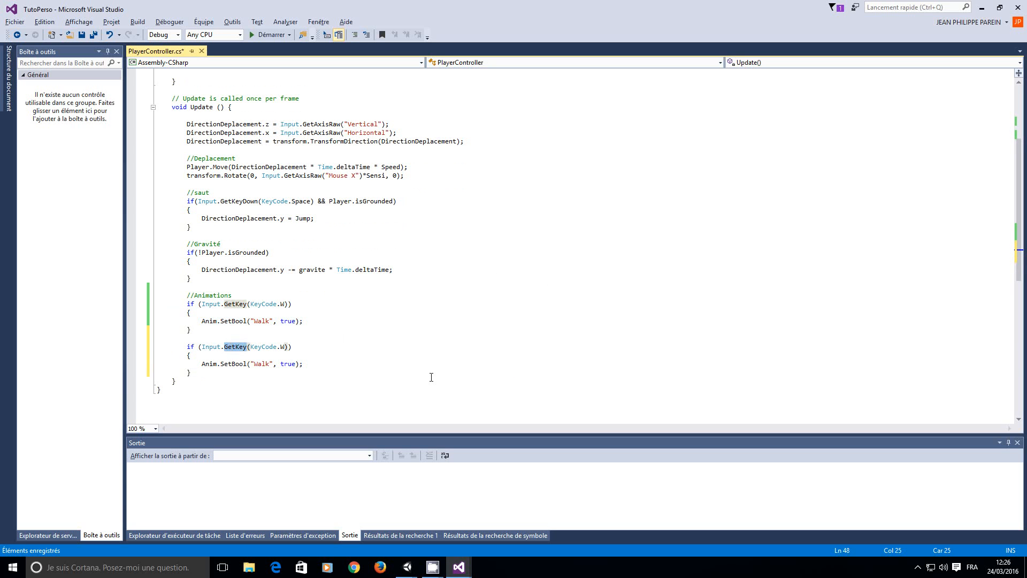
pyautogui.press('BackSpace')
pyautogui.press('BackSpace')
pyautogui.press('BackSpace')
pyautogui.press('BackSpace')
pyautogui.press('BackSpace')
pyautogui.press('BackSpace')
pyautogui.hotkey('ctrl', 'space')
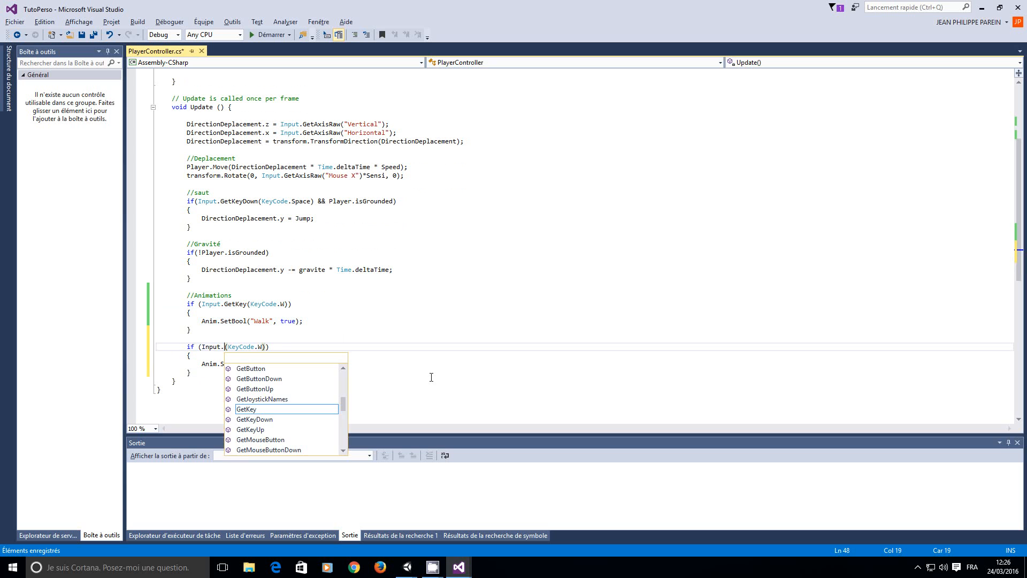
pyautogui.write('Ge')
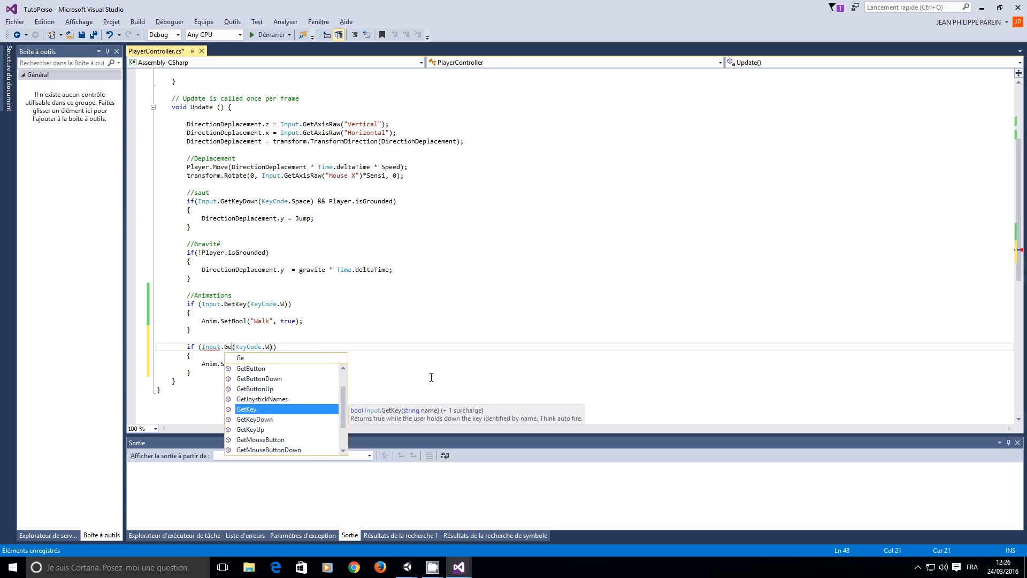
pyautogui.press('Down')
pyautogui.press('Down')
pyautogui.press('Tab')
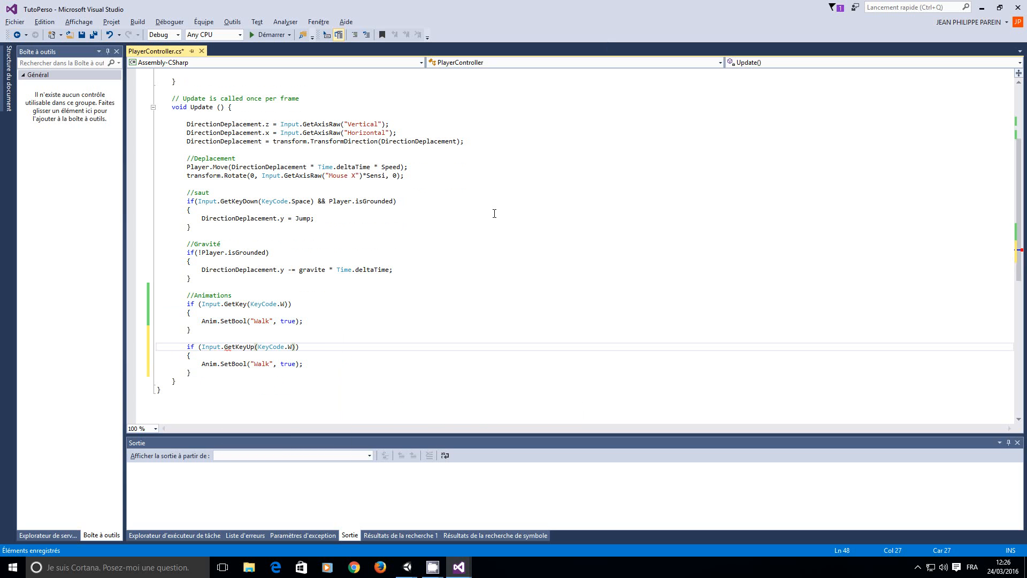
# Step: Replace the Walk value in the GetKeyUp block with False and save the script
pyautogui.hotkey('ctrl', 'End')
pyautogui.doubleClick(288, 364)
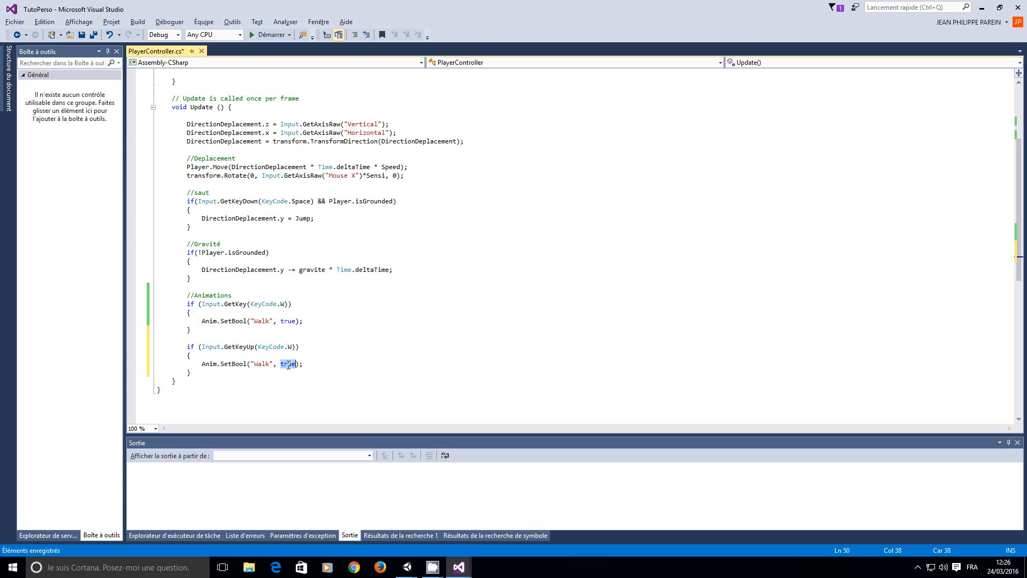
pyautogui.write('Fals')
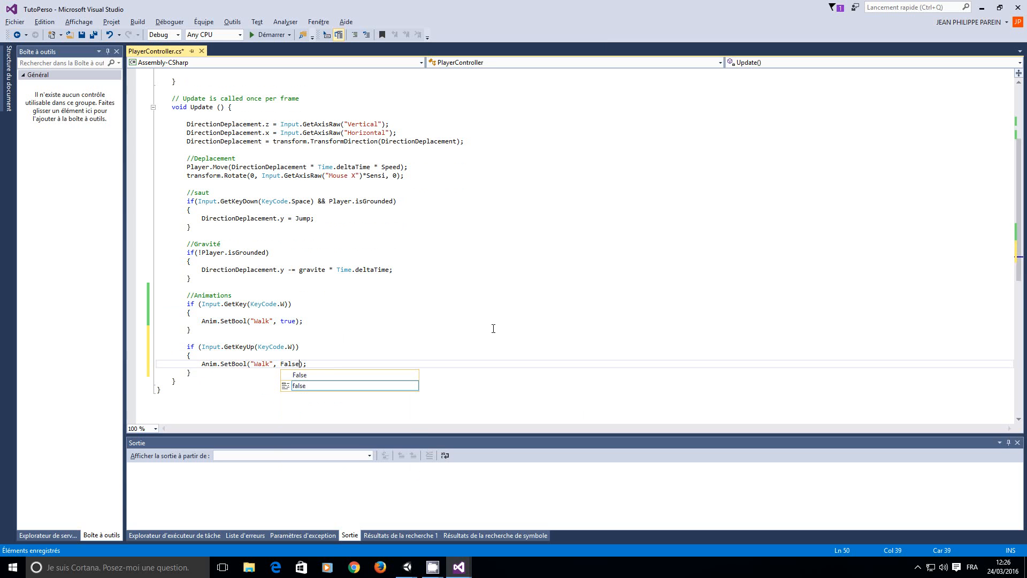
pyautogui.click(426, 304)
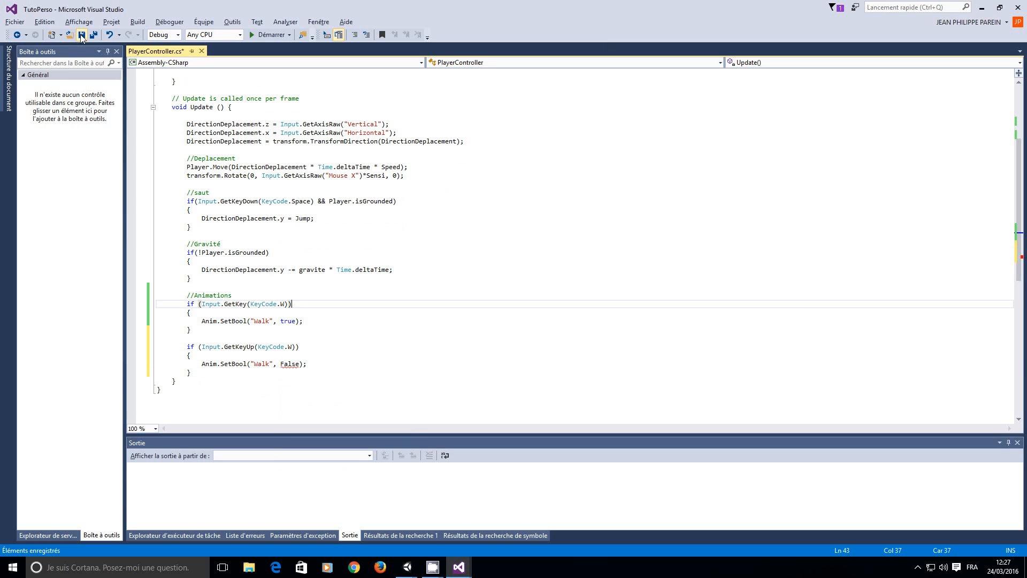
# Step: Switch to Unity, try to run the game, and open the compiler errors in the console
pyautogui.moveTo(406, 567)
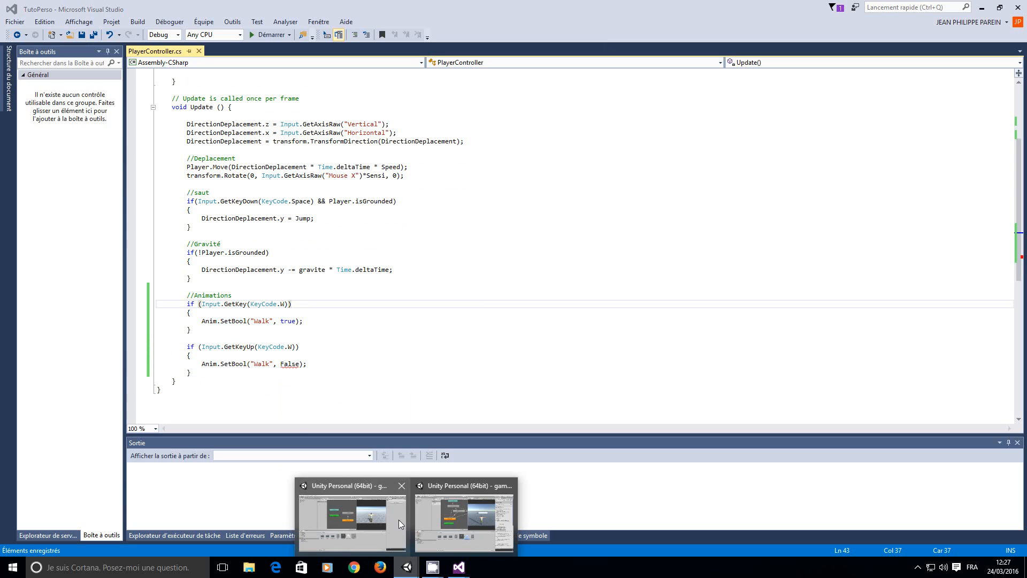
pyautogui.click(399, 519)
pyautogui.click(494, 33)
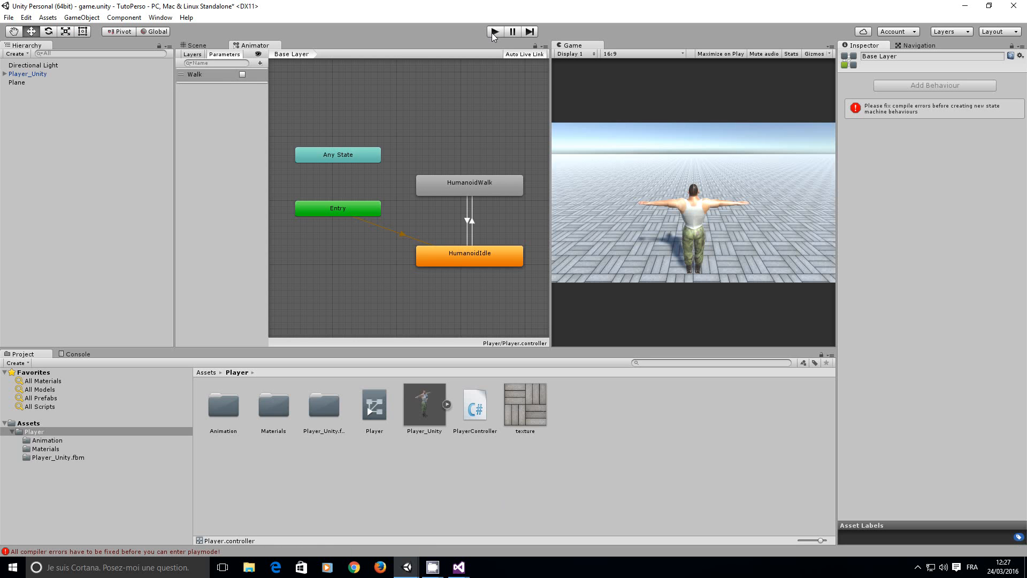
pyautogui.click(198, 552)
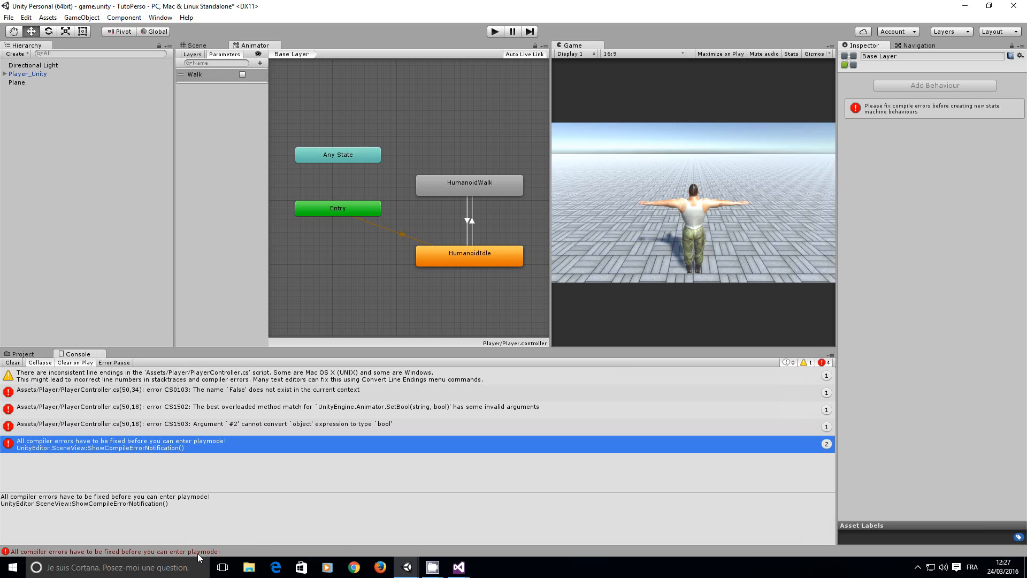
# Step: Switch back to Visual Studio, set the Walk value in the GetKeyUp block to lowercase false, and save the script
pyautogui.click(459, 569)
pyautogui.click(399, 528)
pyautogui.click(477, 529)
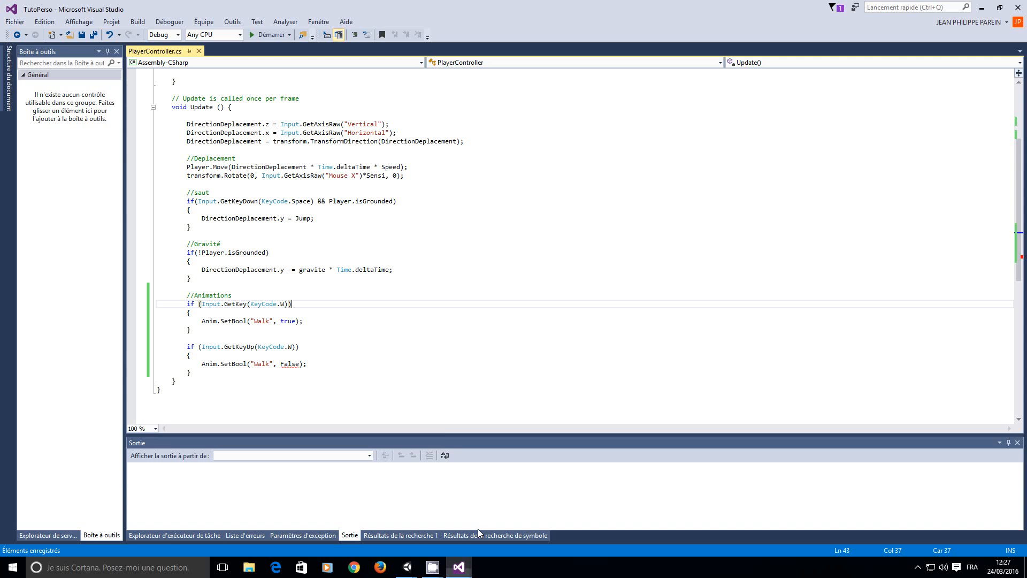
pyautogui.doubleClick(290, 366)
pyautogui.write('false')
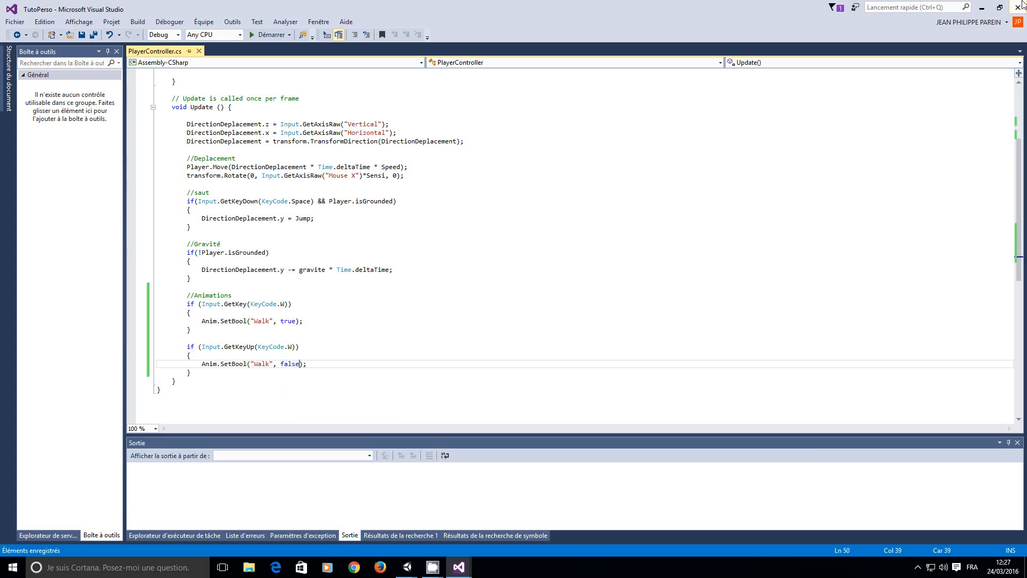
# Step: Return to Unity, run the game, test starting and stopping the forward walk, and stop the game
pyautogui.click(982, 8)
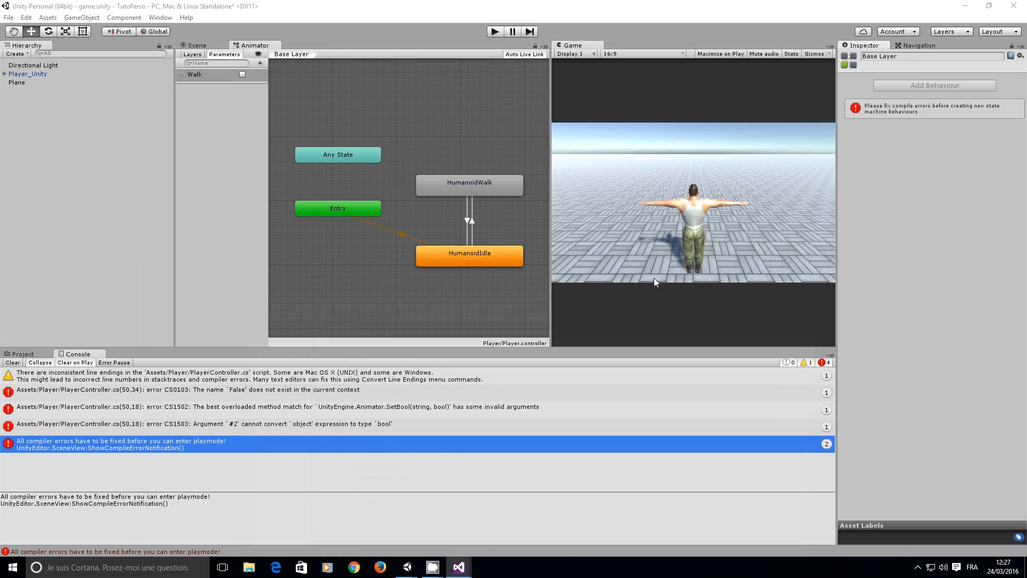
pyautogui.click(495, 32)
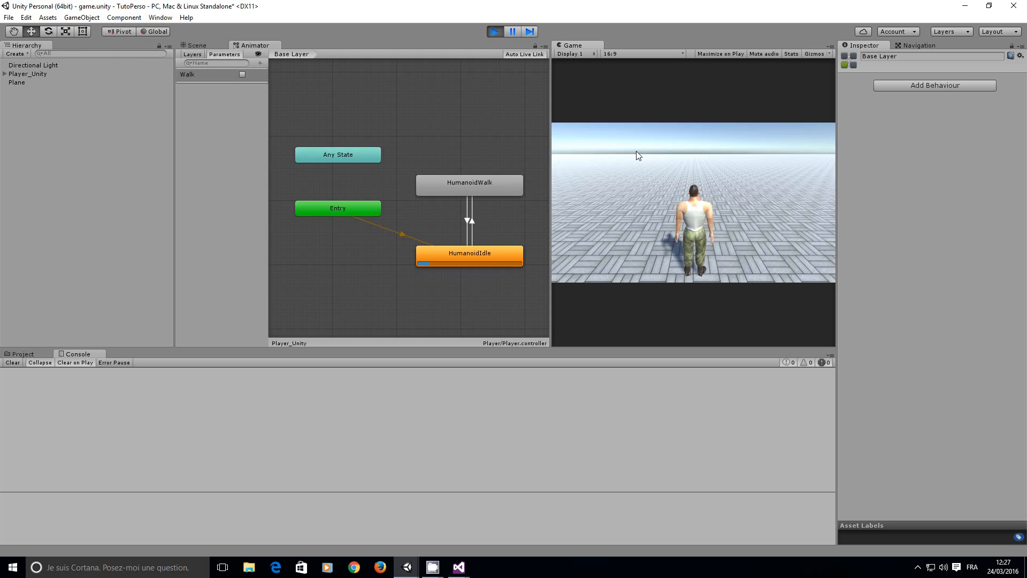
pyautogui.press('Up')
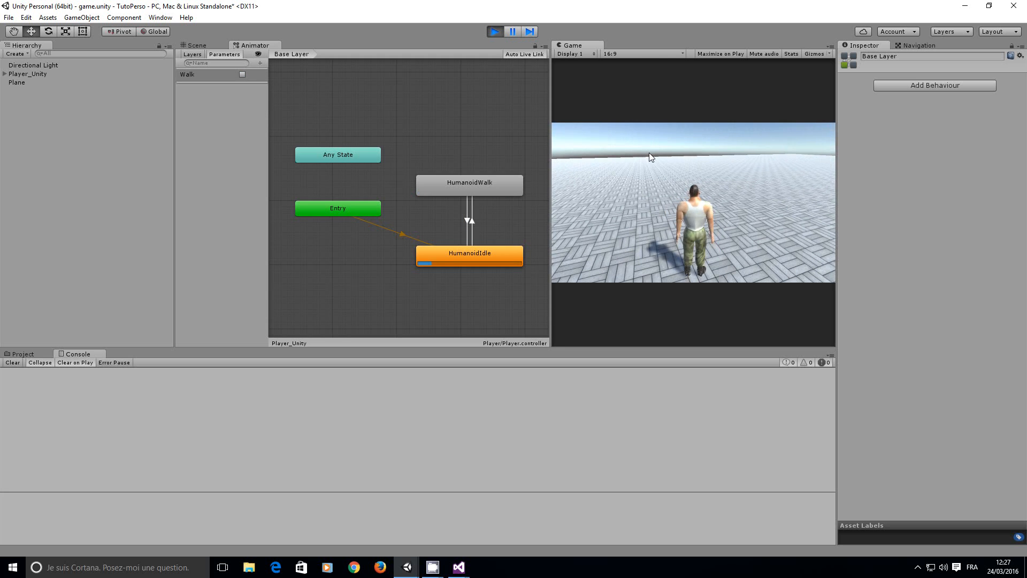
pyautogui.press('Right')
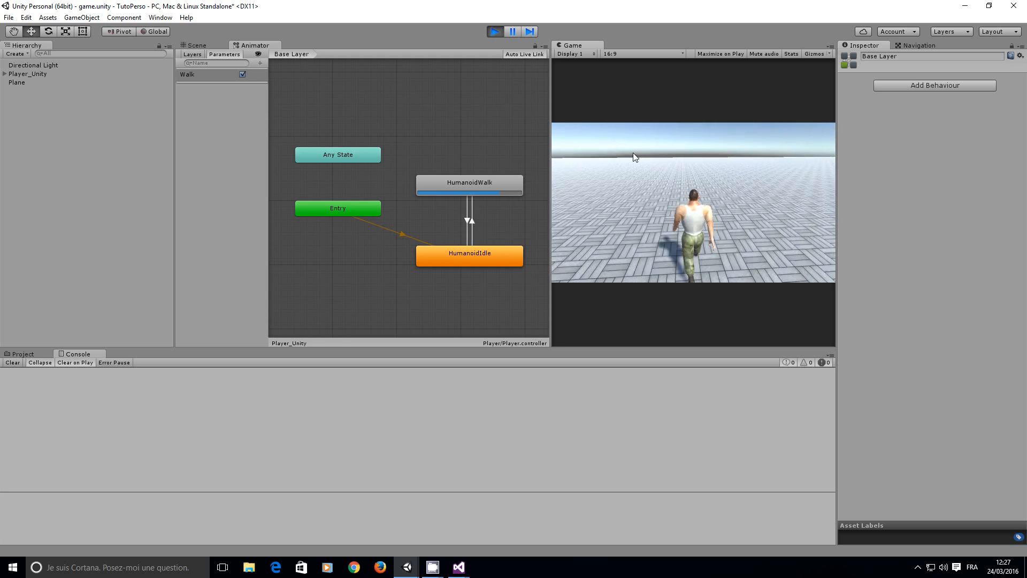
pyautogui.press('Up')
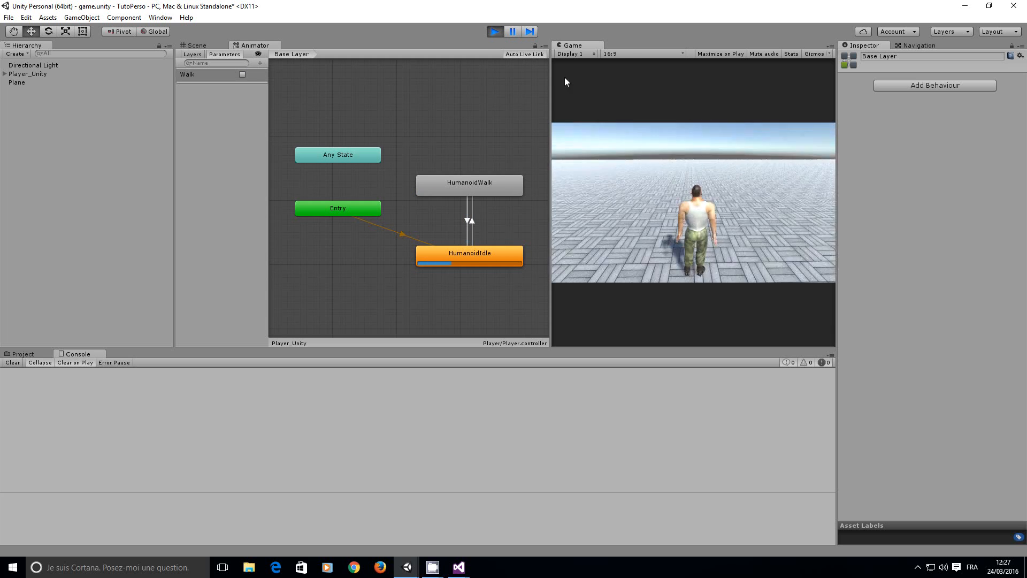
pyautogui.click(494, 32)
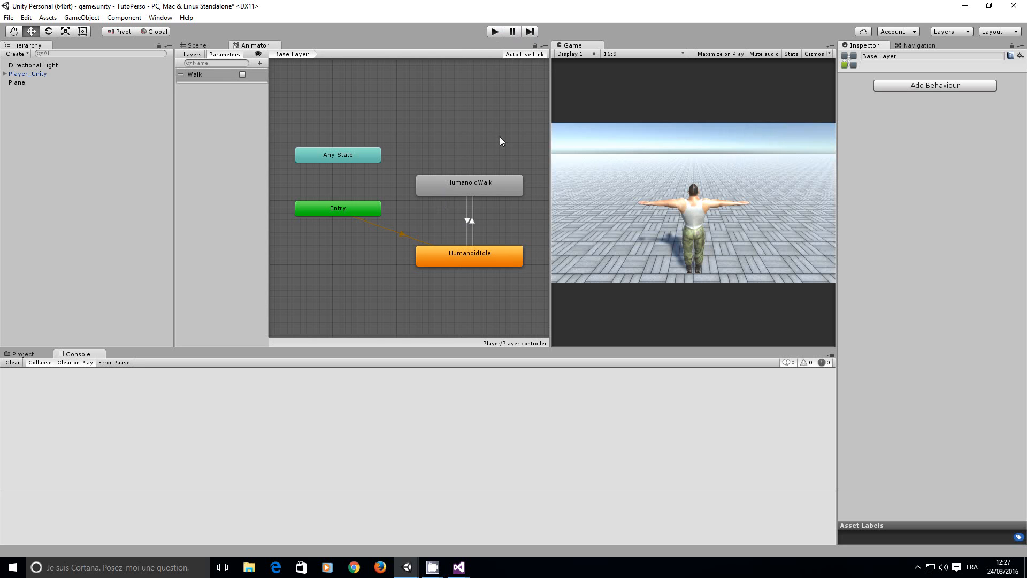
# Step: Run the game again and test the animation by repeatedly moving the player forward and backward
pyautogui.click(494, 31)
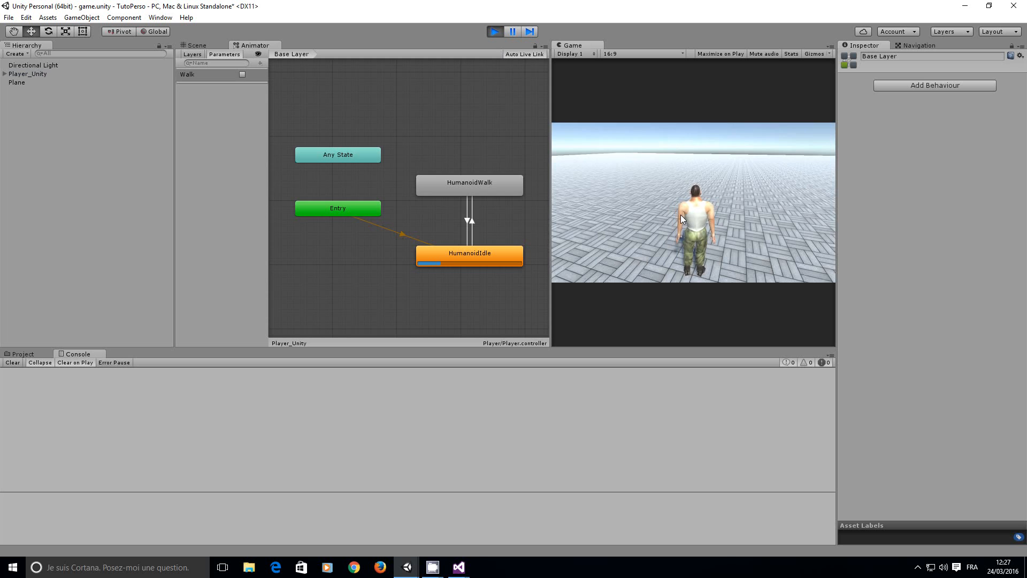
pyautogui.press('z')
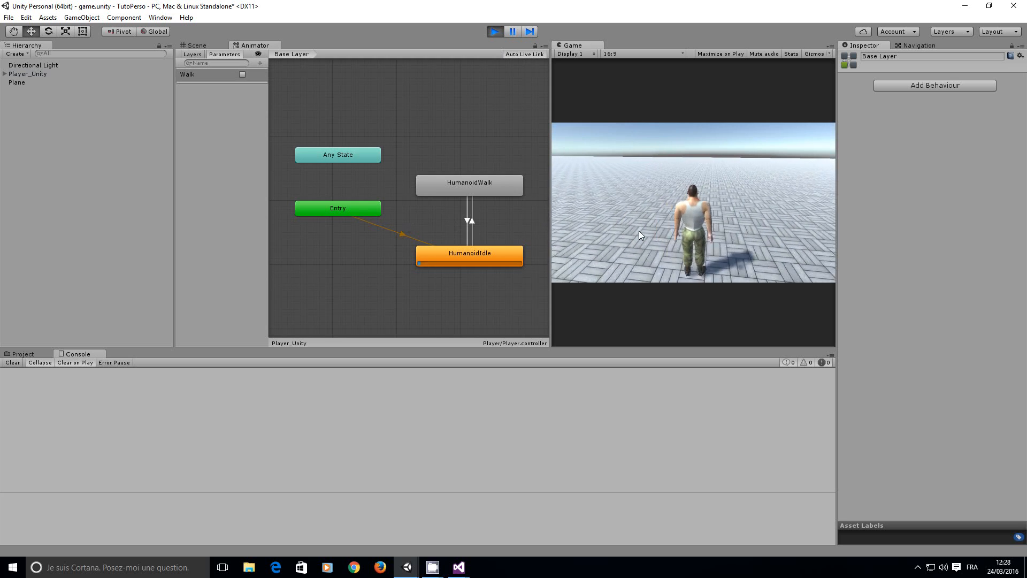
pyautogui.press('Up')
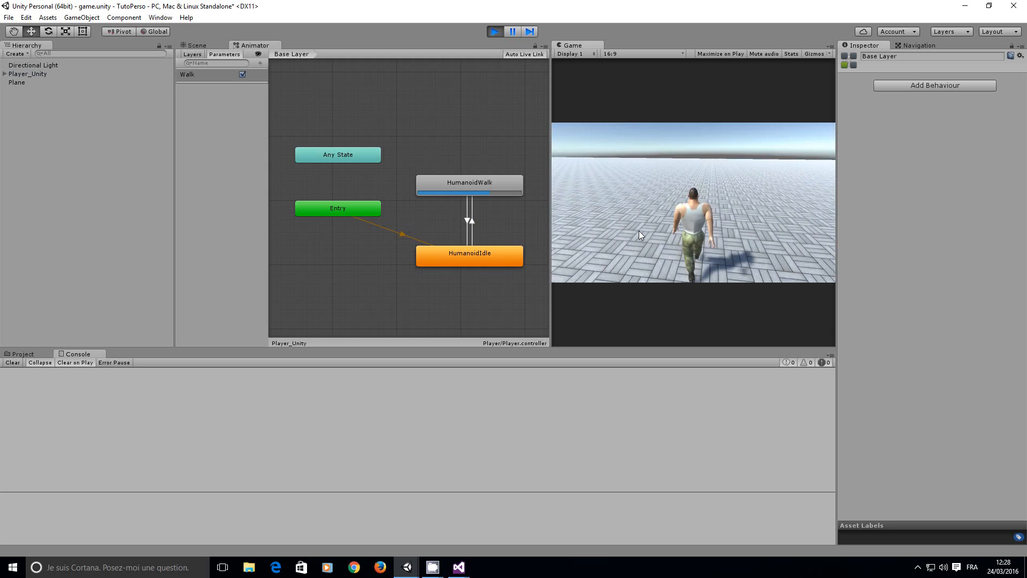
pyautogui.press('Down')
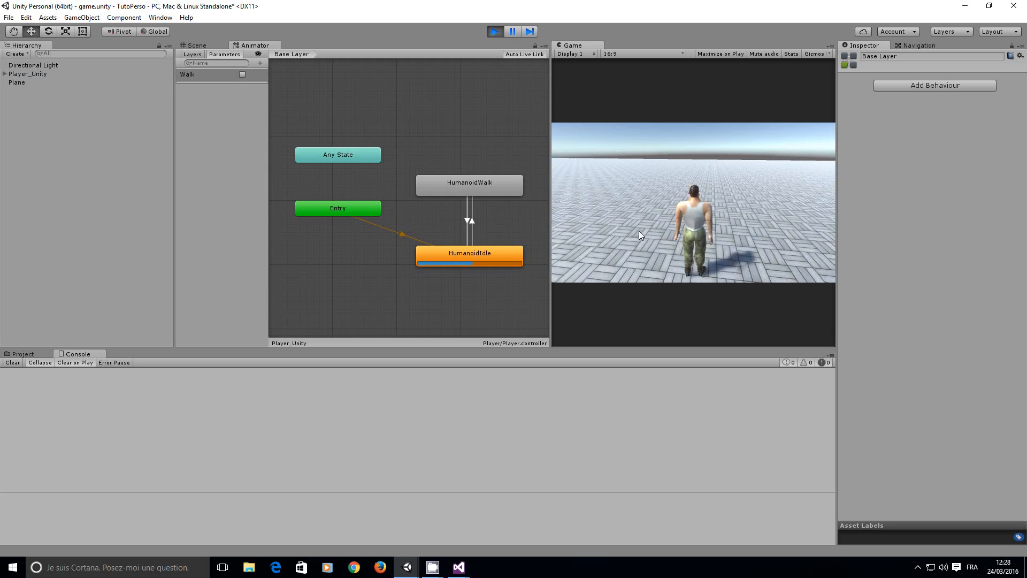
pyautogui.press('Up')
pyautogui.press('Up')
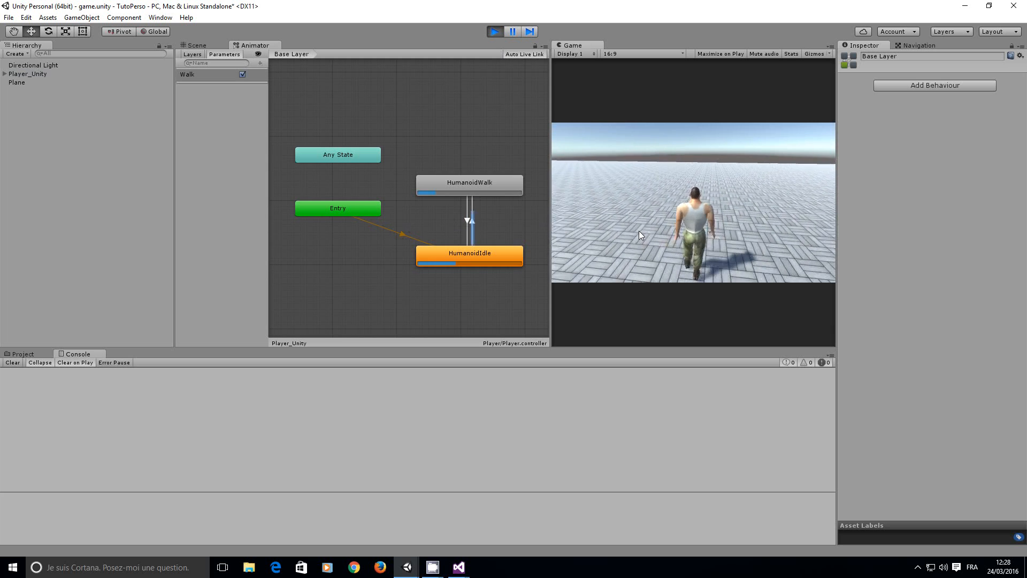
pyautogui.press('Up')
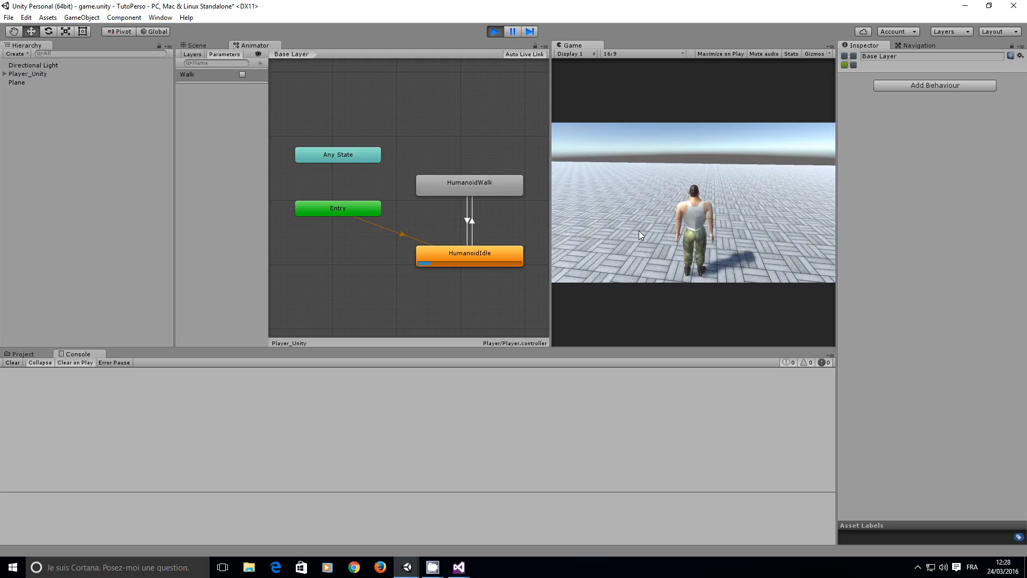
pyautogui.press('Down')
pyautogui.press('Down')
pyautogui.press('Down')
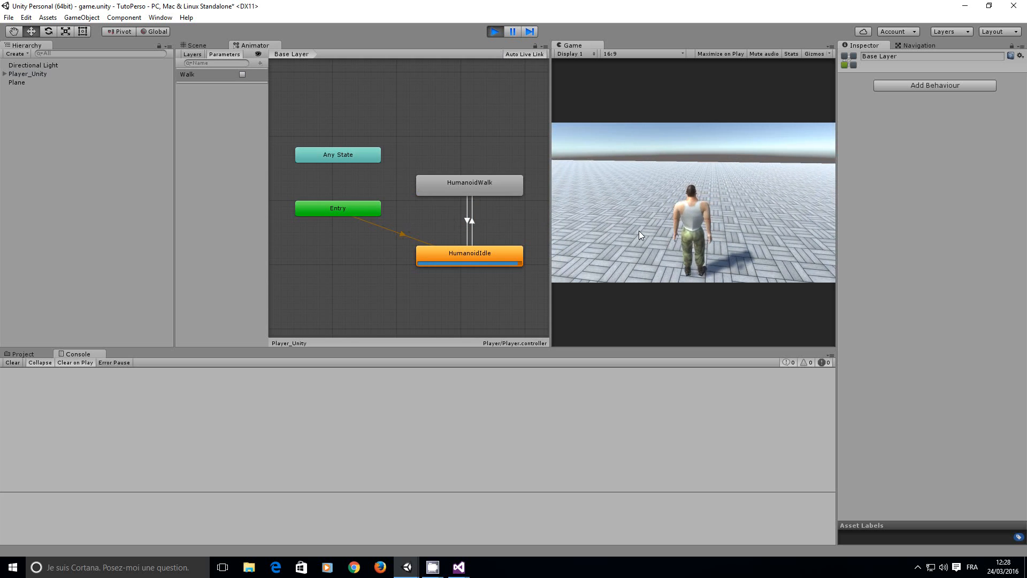
pyautogui.press('Down')
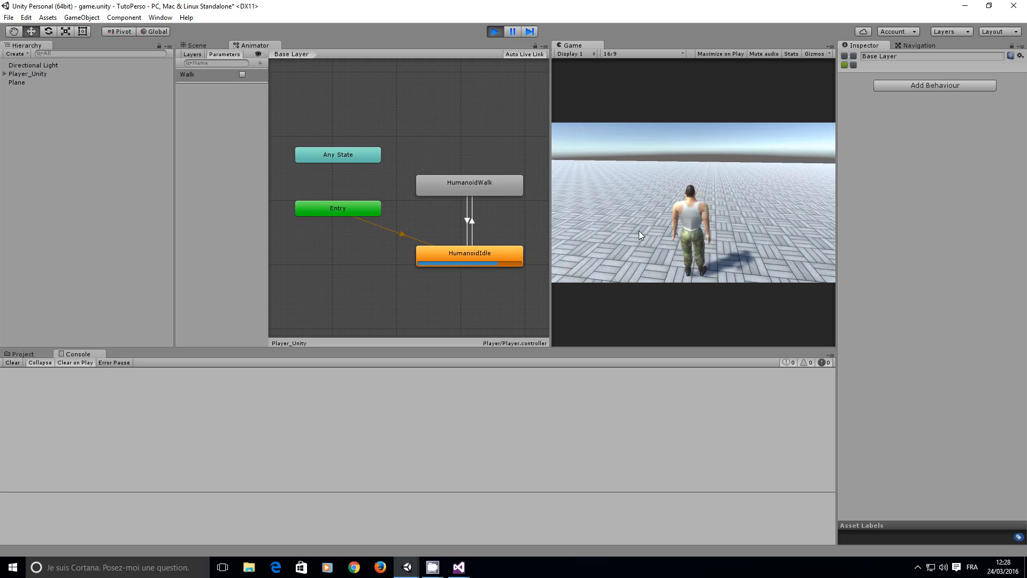
# Step: Test the walk and idle animations by moving the player backward and forward, and stop the game
pyautogui.press('Down')
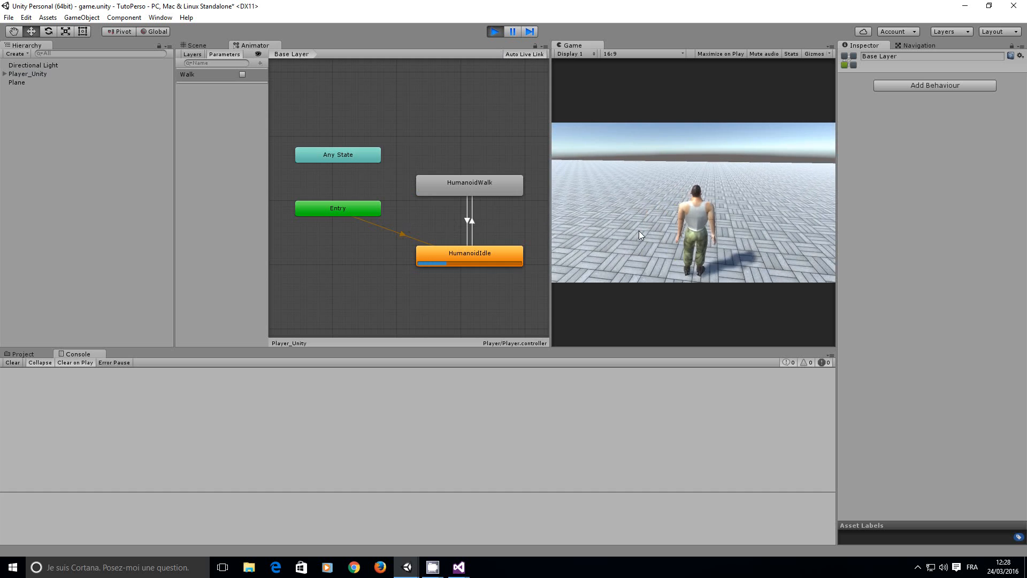
pyautogui.press('Down')
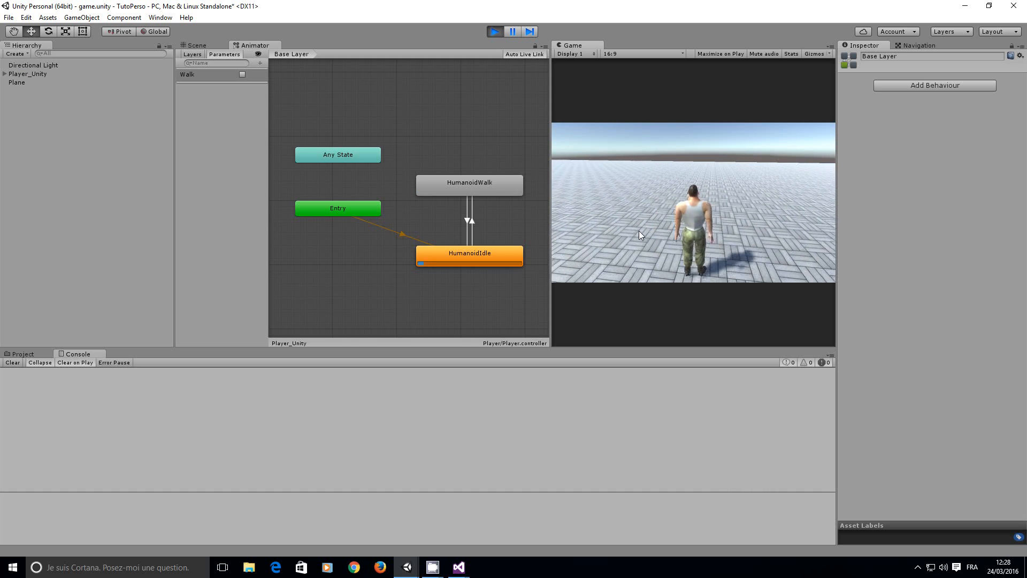
pyautogui.press('Up')
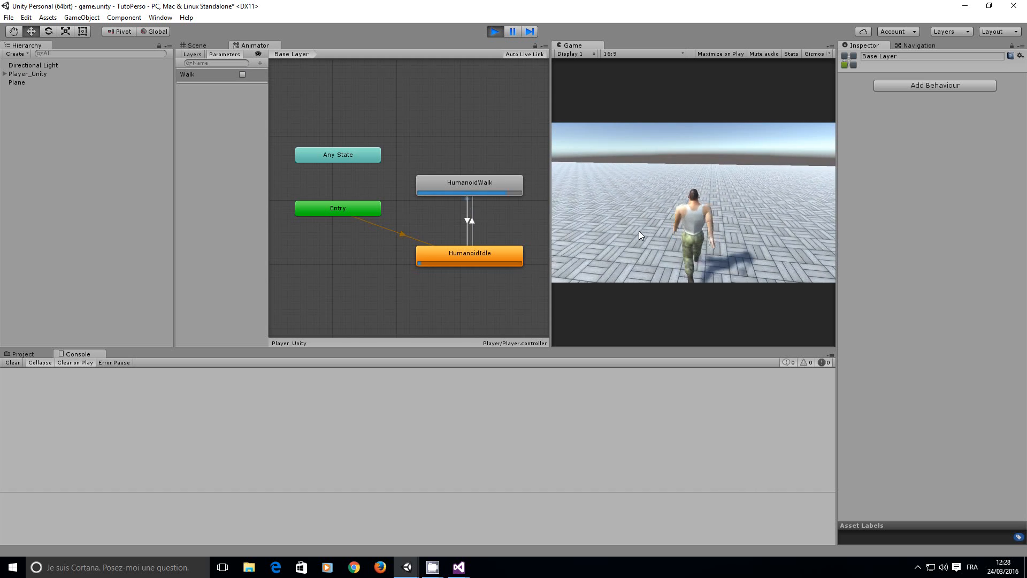
pyautogui.press('Up')
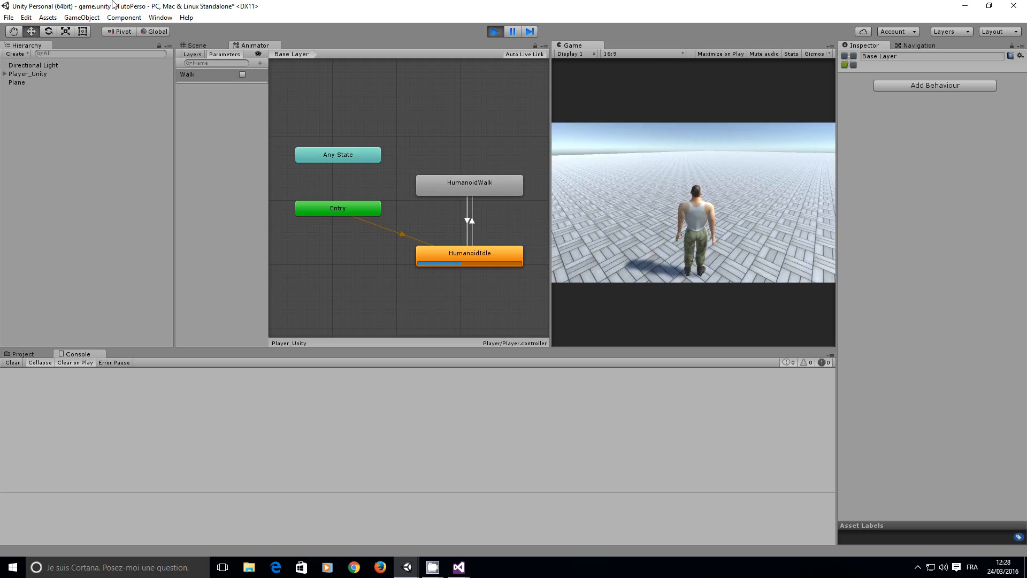
pyautogui.click(494, 32)
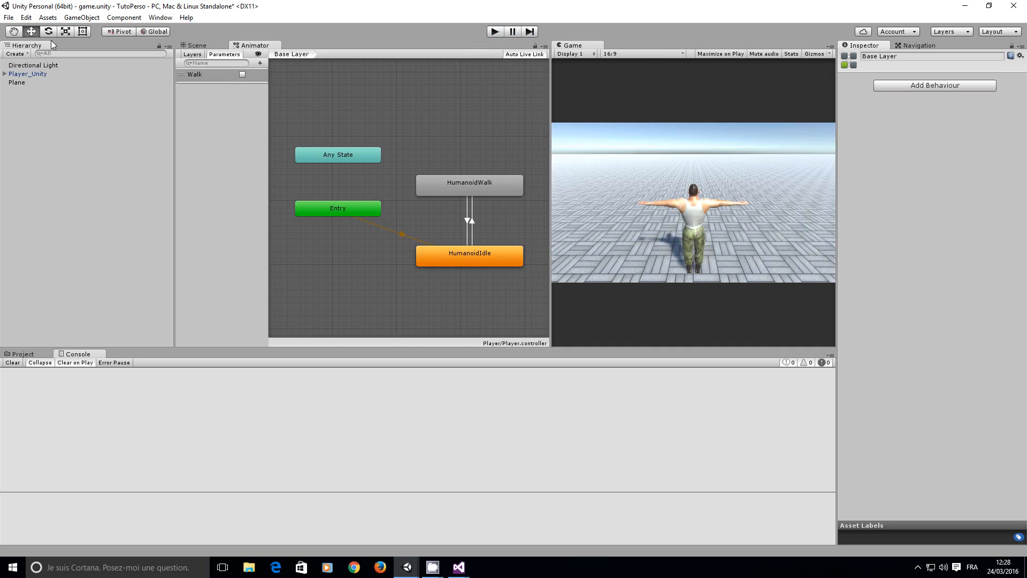
# Step: In the project's Input settings, clear the alternate negative and positive keys of the Horizontal axis and the alternate negative key of Vertical
pyautogui.click(26, 18)
pyautogui.moveTo(60, 284)
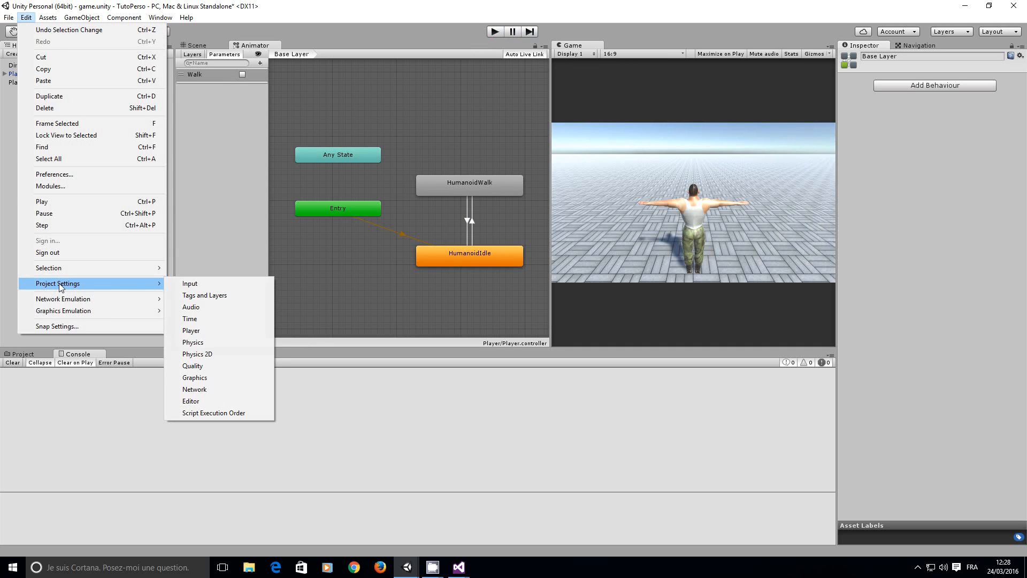
pyautogui.click(183, 287)
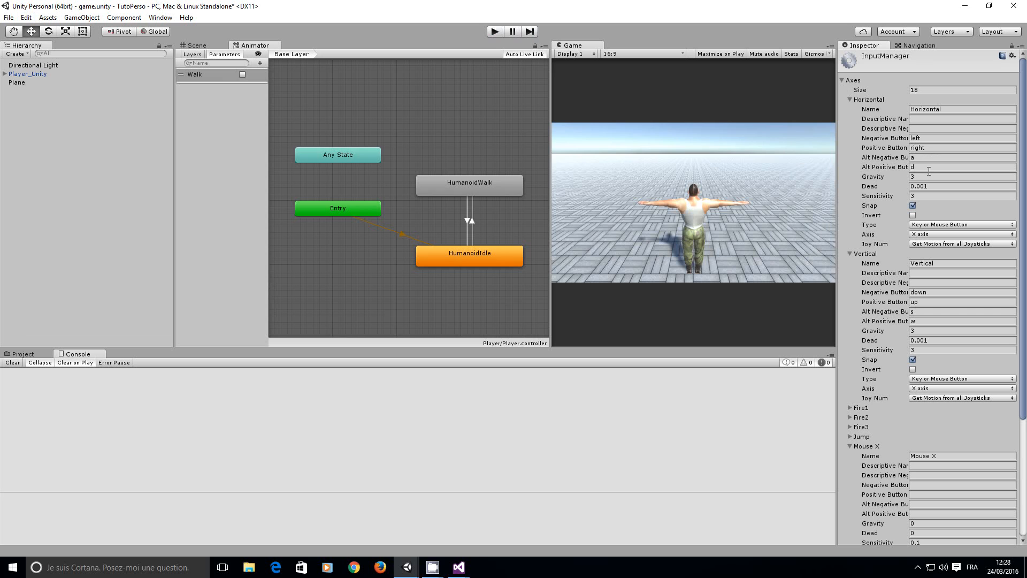
pyautogui.click(923, 158)
pyautogui.press('BackSpace')
pyautogui.click(877, 168)
pyautogui.click(920, 312)
pyautogui.moveTo(925, 293); pyautogui.dragTo(884, 310)
pyautogui.click(626, 106)
# Step: Run the game, test walking forward with W under the changed input settings, and stop the game
pyautogui.click(493, 32)
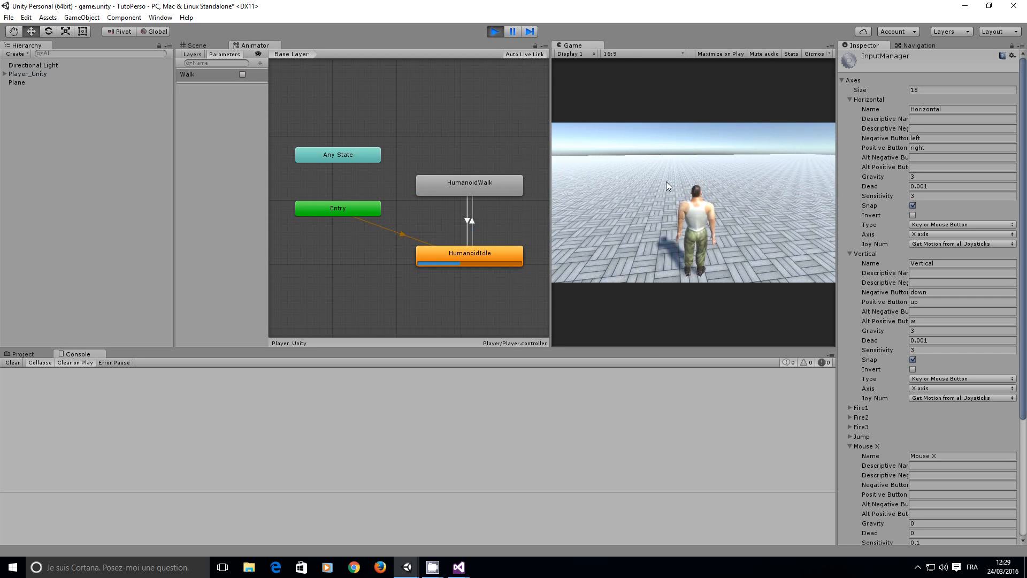
pyautogui.press('w')
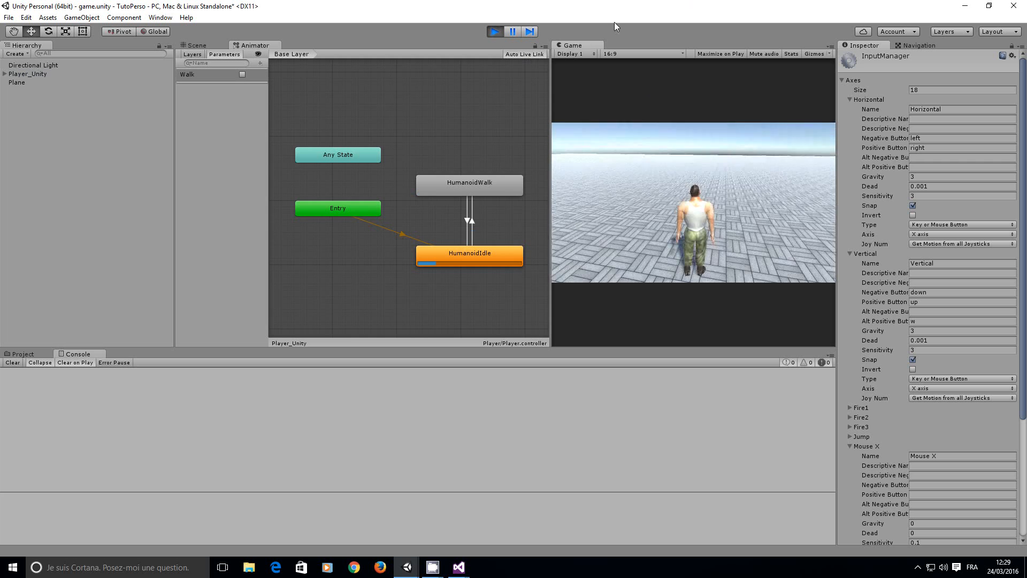
pyautogui.click(495, 31)
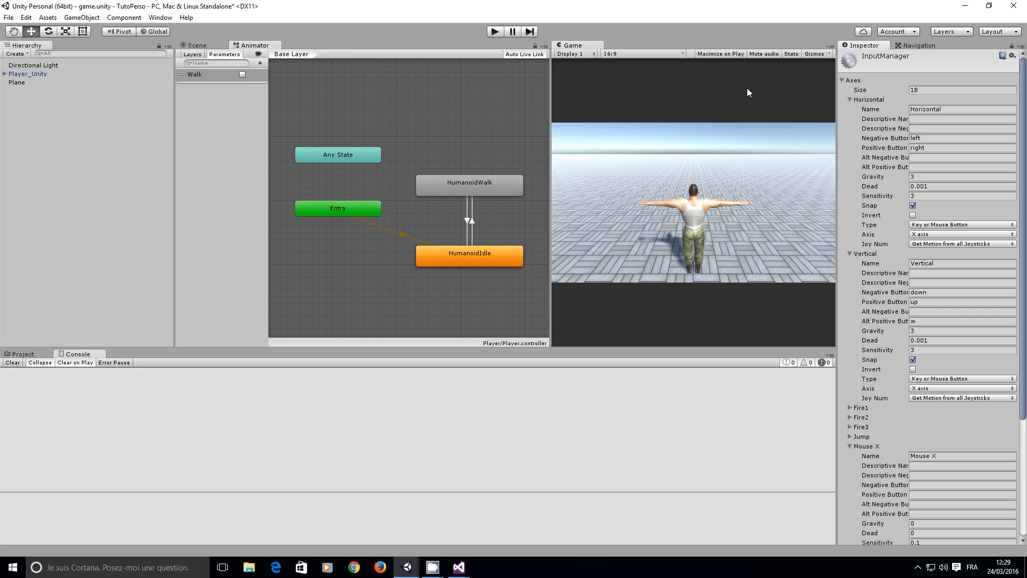
# Step: Select Player_Unity, show the project's Player assets, and switch to the TutoPerso script window in Visual Studio
pyautogui.click(31, 75)
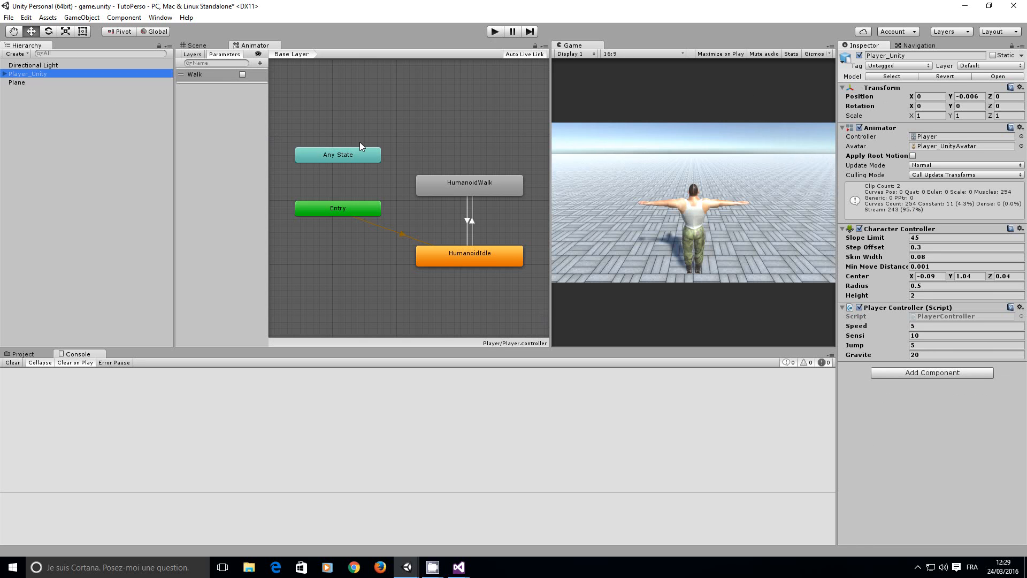
pyautogui.click(21, 354)
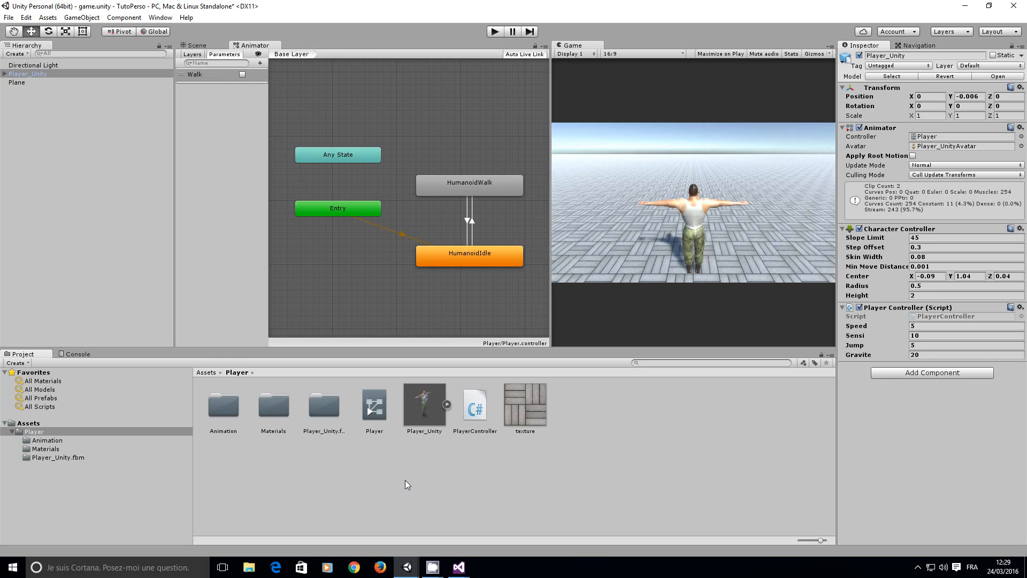
pyautogui.moveTo(403, 574)
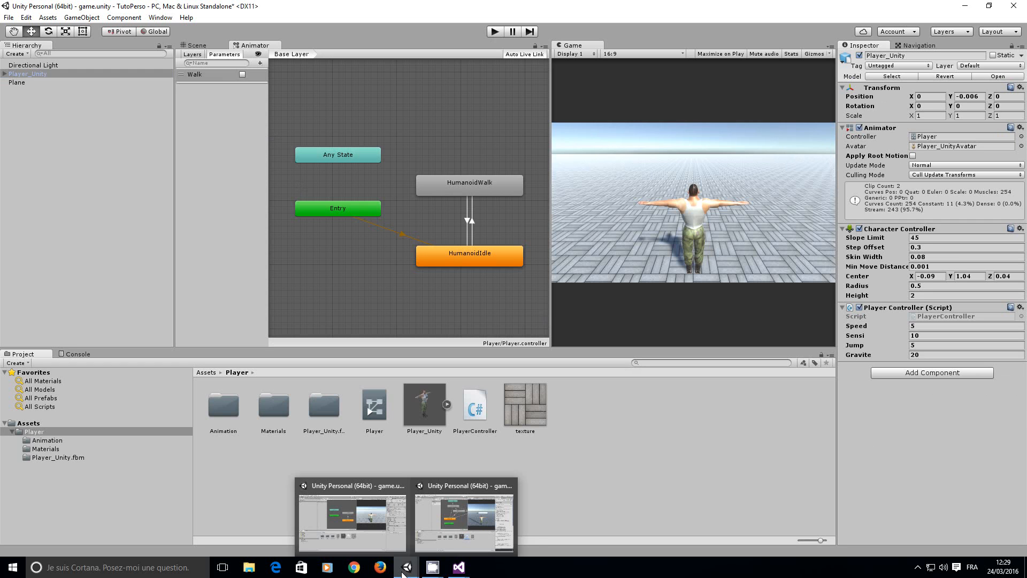
pyautogui.moveTo(458, 567)
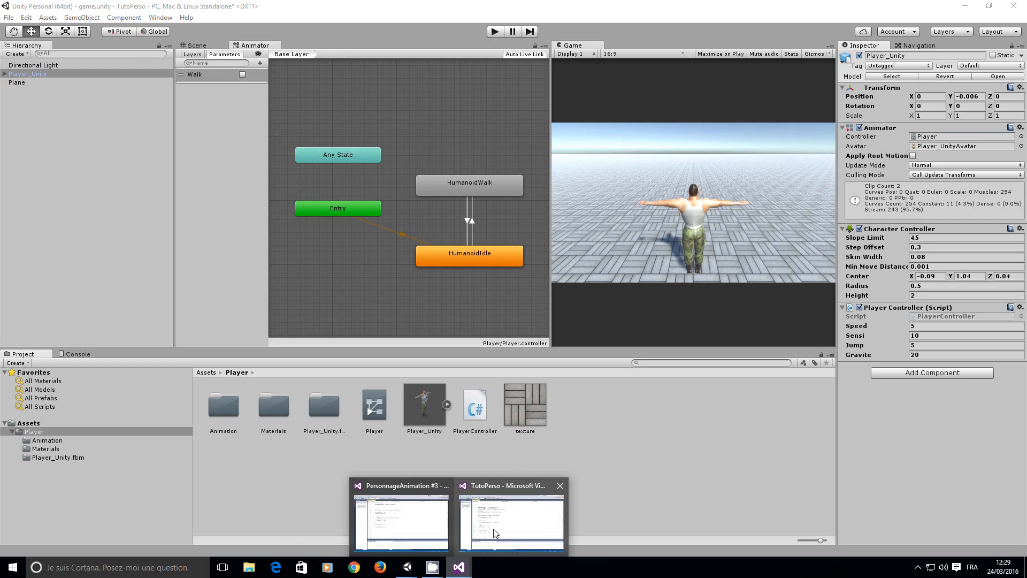
pyautogui.moveTo(495, 532)
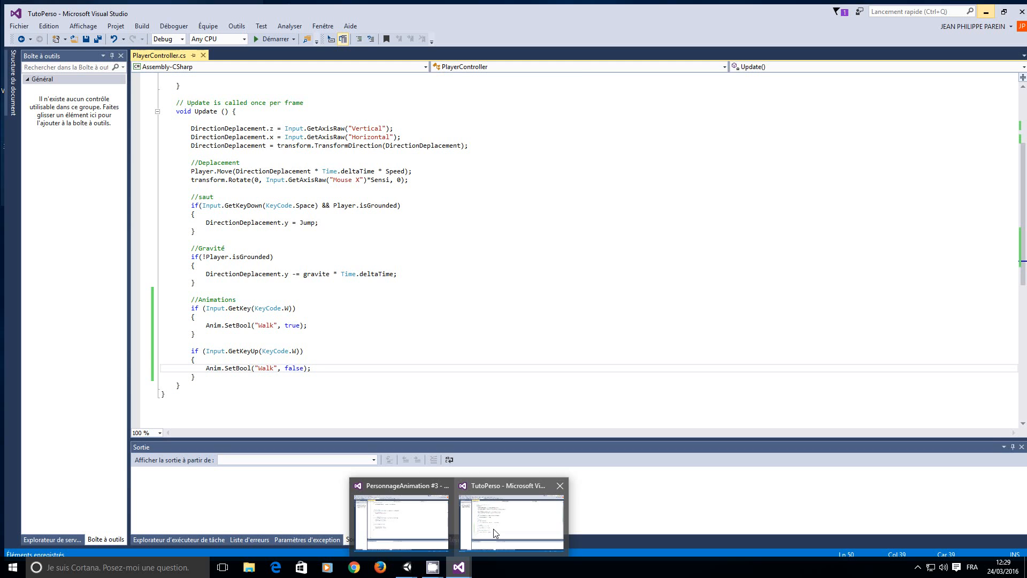
pyautogui.click(495, 532)
# Step: Declare a public int variable RunSpeed = 10 directly below the Speed variable in PlayerController
pyautogui.scroll(5, 421, 344)
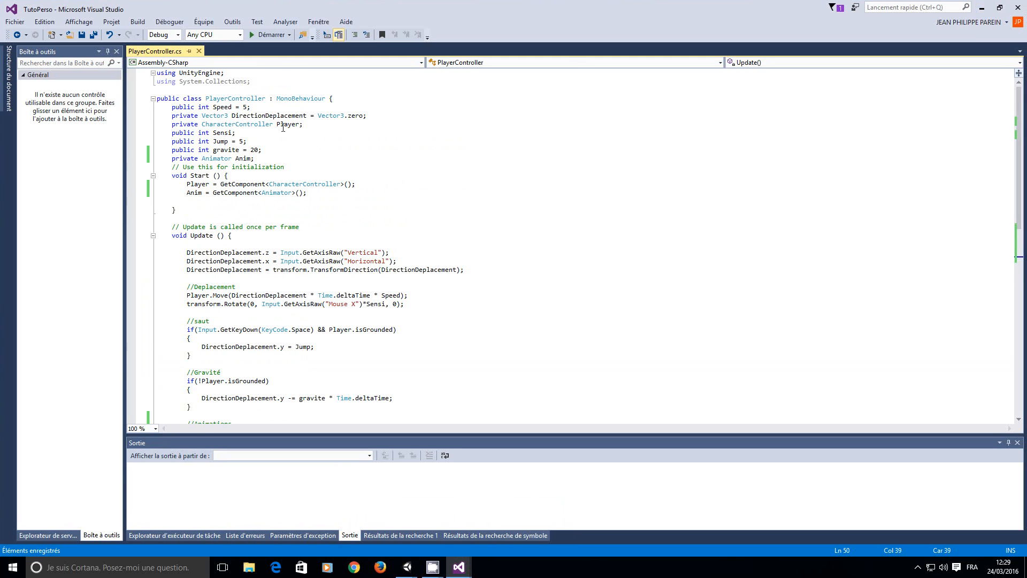
pyautogui.click(264, 107)
pyautogui.press('Return')
pyautogui.write('p')
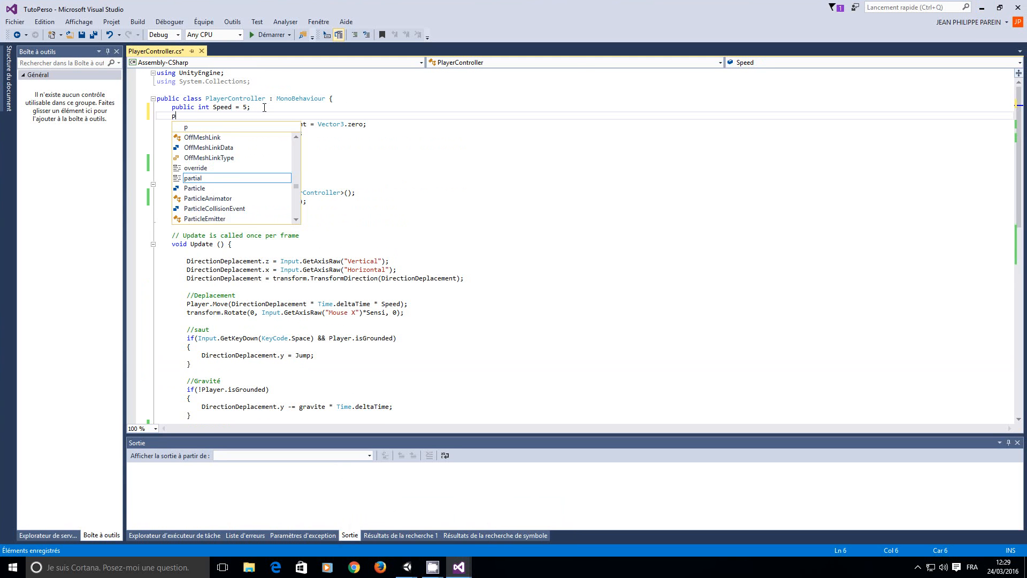
pyautogui.write('ublic int R')
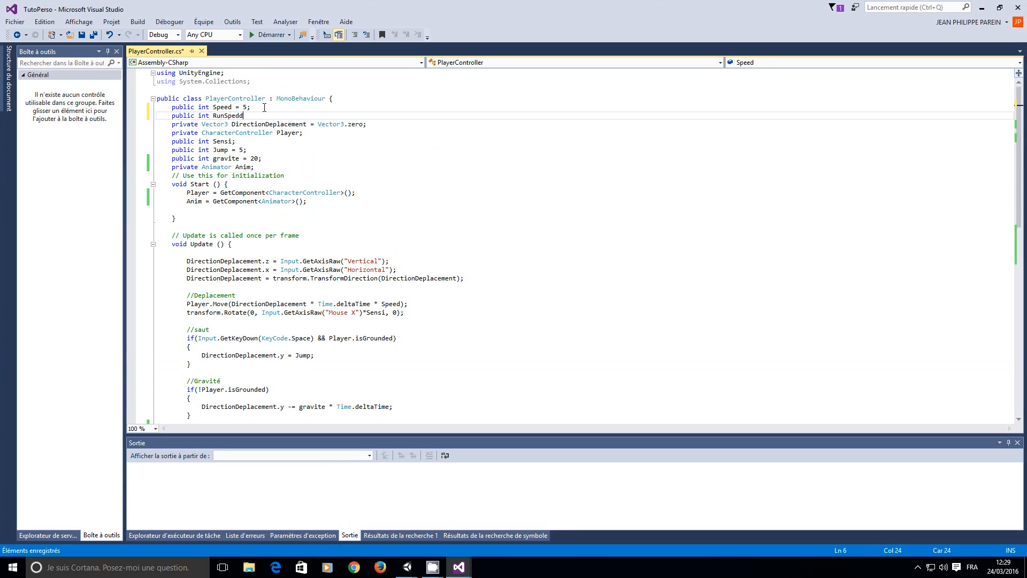
pyautogui.write('unSpedd')
pyautogui.press('BackSpace')
# Step: Separate the Player.Move line under the Deplacement comment with one blank line above it and three below it
pyautogui.click(401, 259)
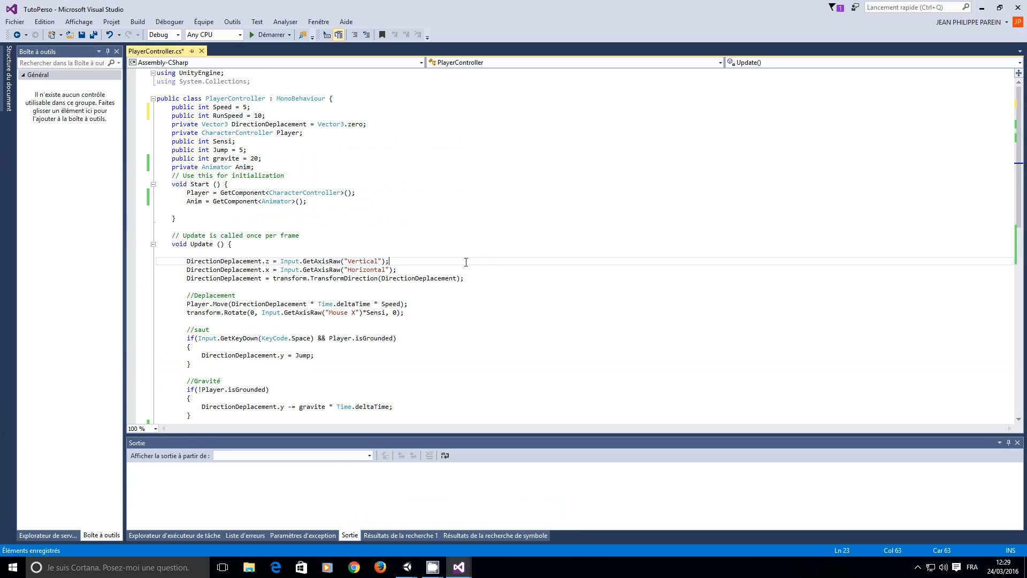
pyautogui.scroll(-2, 479, 280)
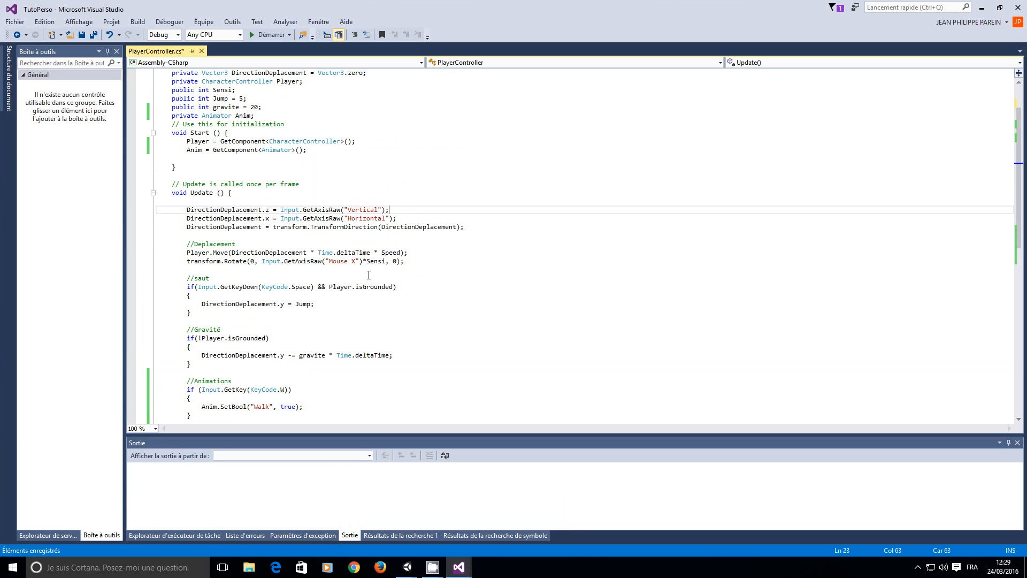
pyautogui.click(404, 254)
pyautogui.click(244, 245)
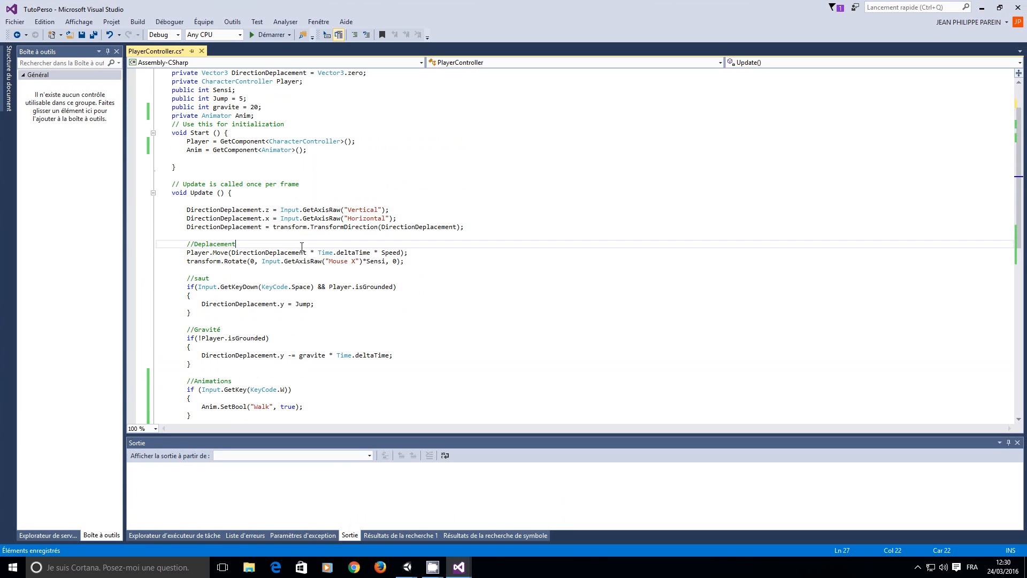
pyautogui.press('Return')
pyautogui.press('Down')
pyautogui.press('End')
pyautogui.press('Return')
pyautogui.press('Return')
pyautogui.press('Return')
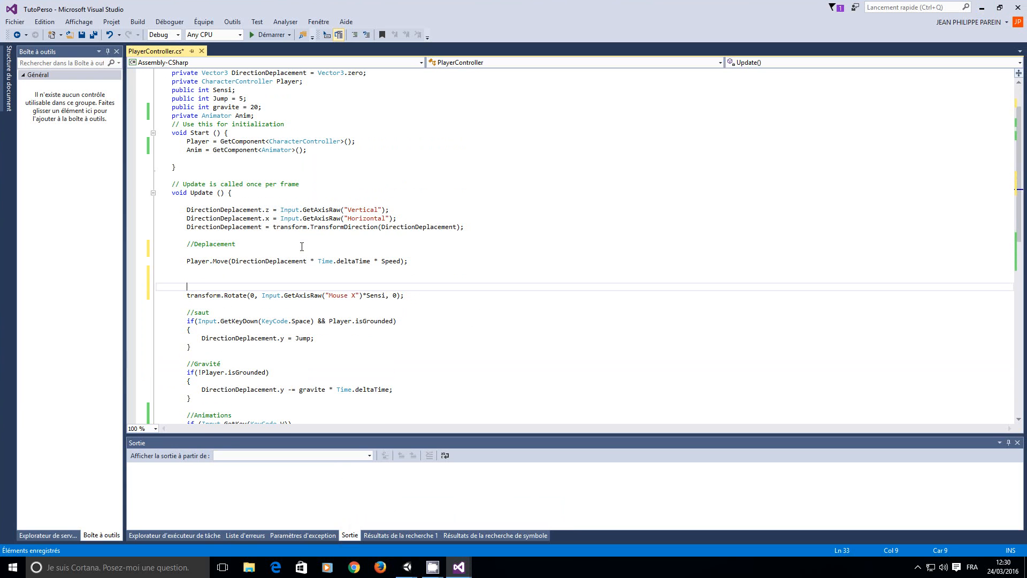
pyautogui.press('Up')
pyautogui.press('Up')
pyautogui.press('Up')
pyautogui.press('Up')
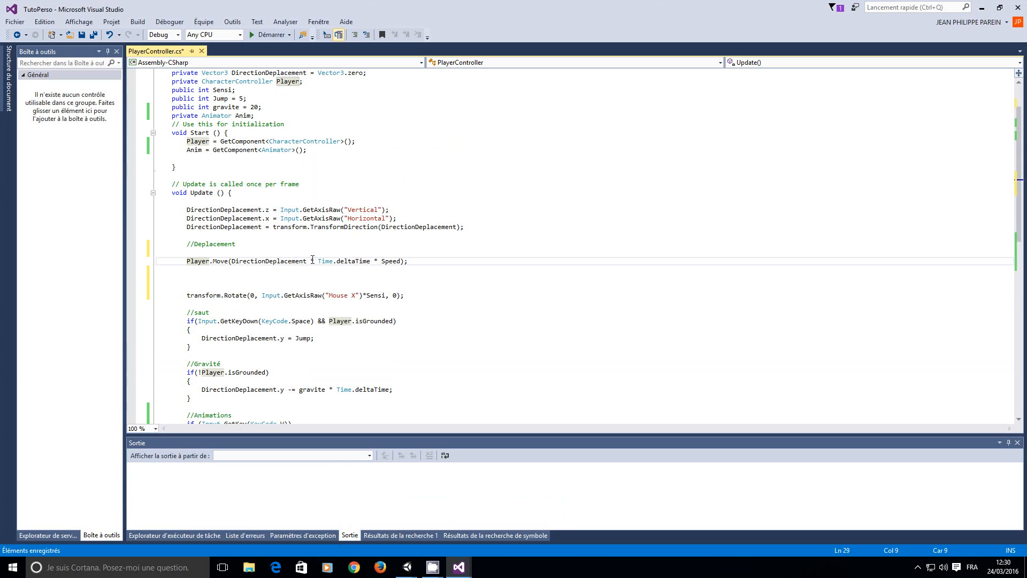
# Step: Begin an if condition containing input.Get above the Player.Move line, leaving a blank line under the Deplacement comment
pyautogui.click(307, 252)
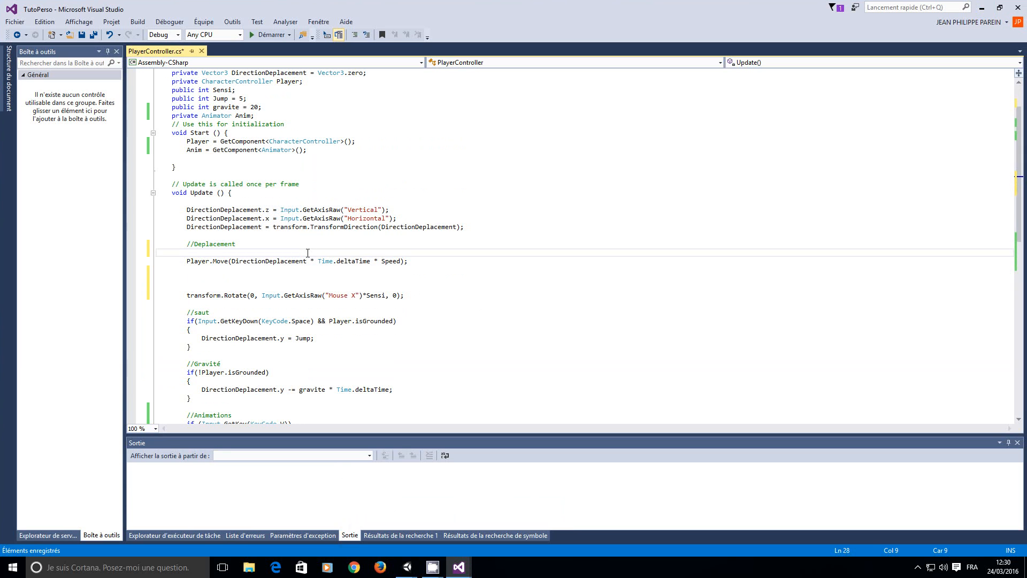
pyautogui.press('Return')
pyautogui.write('i')
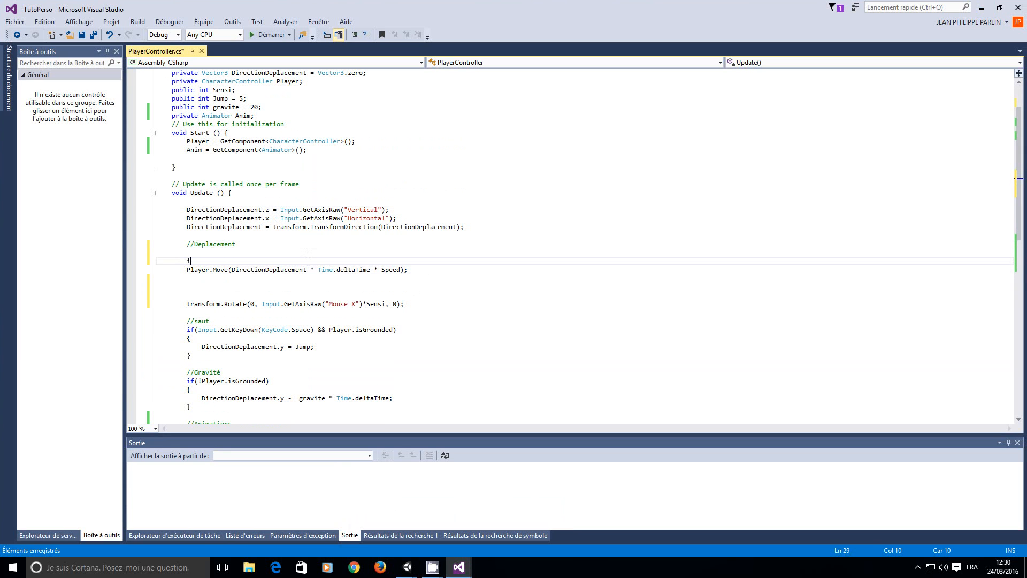
pyautogui.write('f(inputr')
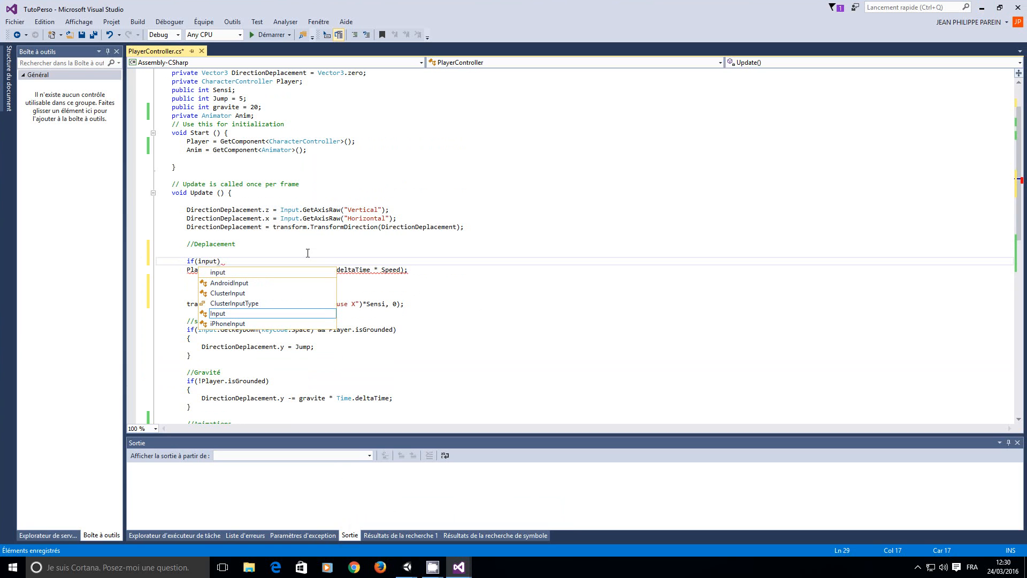
pyautogui.write('t(')
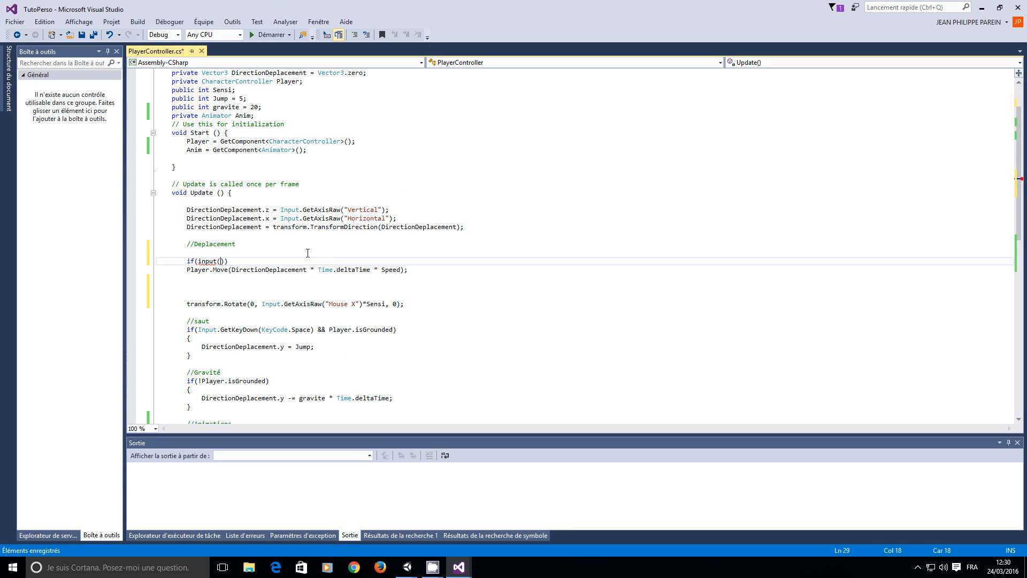
pyautogui.press('BackSpace')
pyautogui.write('.Get')
pyautogui.press('BackSpace')
pyautogui.write('input.')
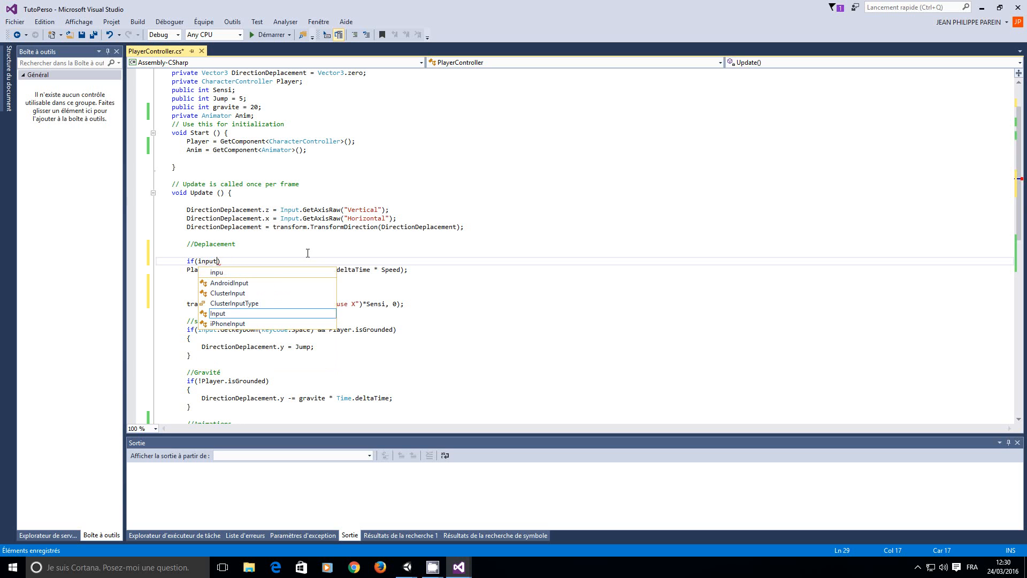
pyautogui.write('get')
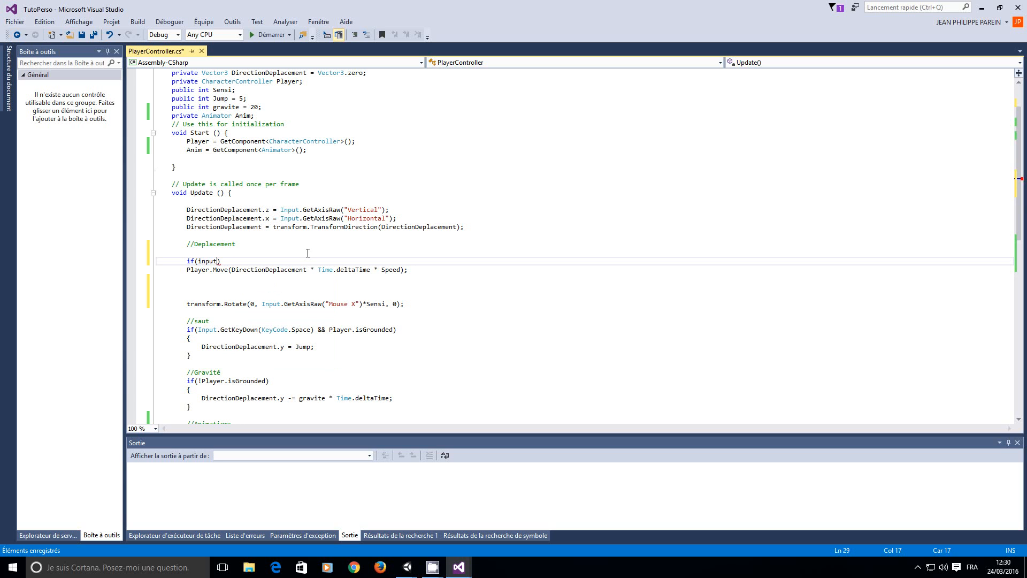
pyautogui.write(').get')
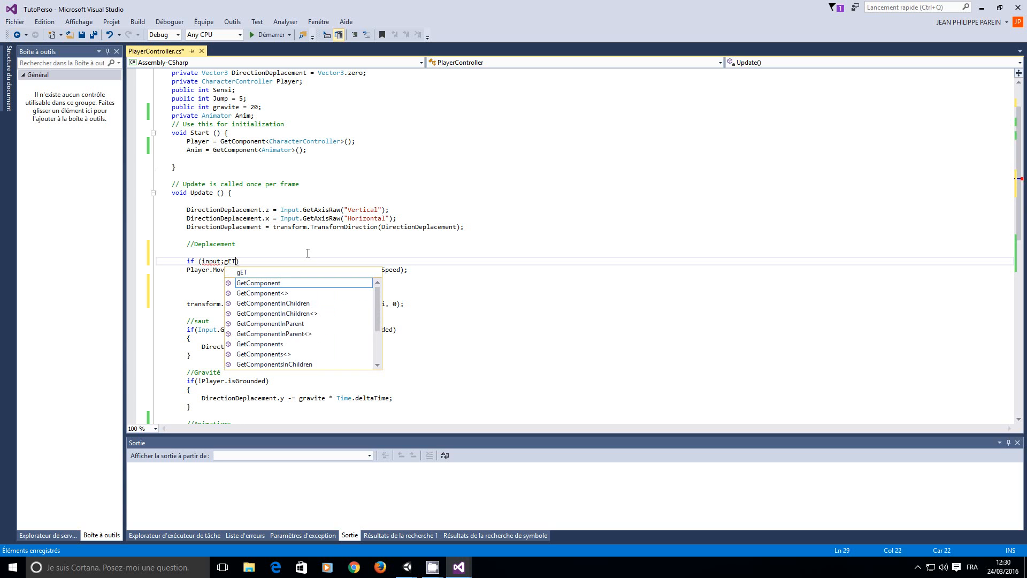
pyautogui.press('BackSpace')
pyautogui.press('BackSpace')
pyautogui.press('BackSpace')
pyautogui.press('BackSpace')
pyautogui.write('.G')
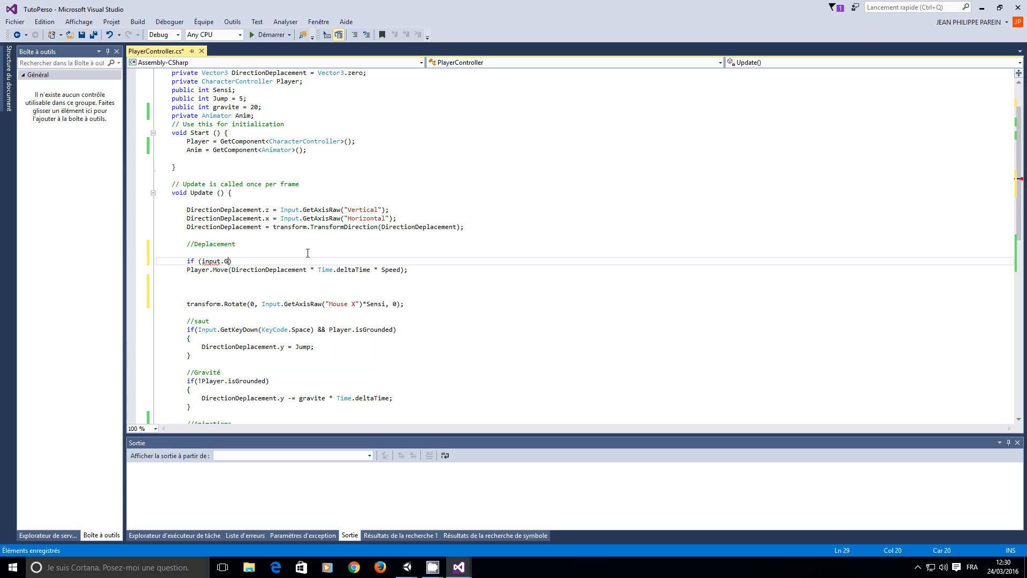
pyautogui.write('et')
# Step: Correct the if condition's input.Get expression to Input.GetKey
pyautogui.doubleClick(214, 261)
pyautogui.write('In')
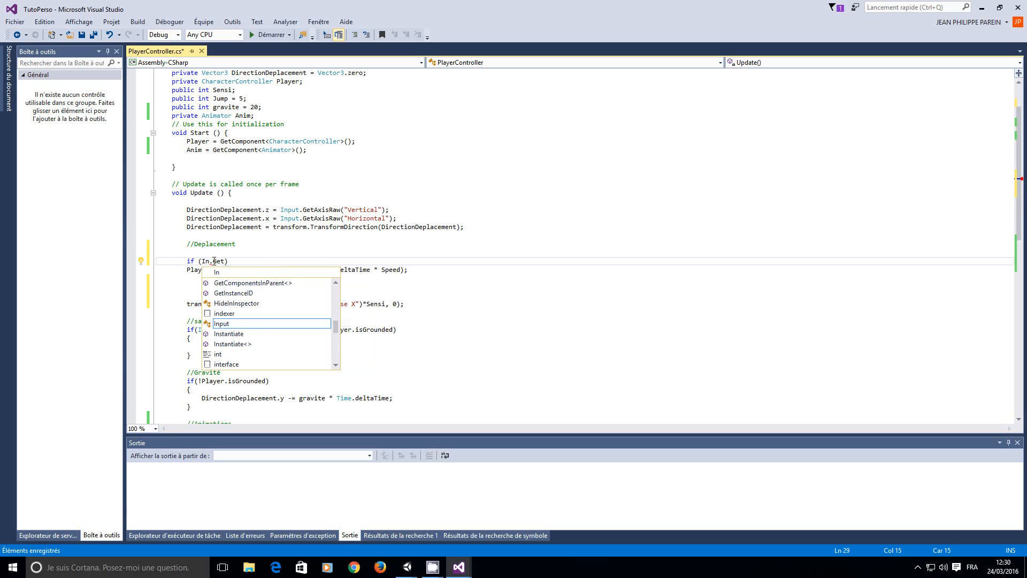
pyautogui.write('p')
pyautogui.press('Tab')
pyautogui.doubleClick(229, 261)
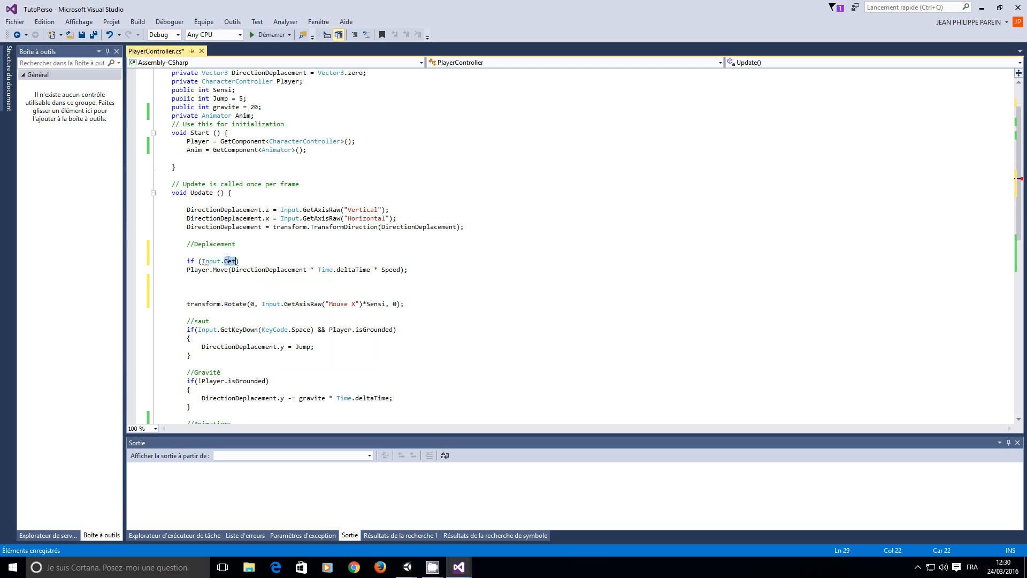
pyautogui.write('G')
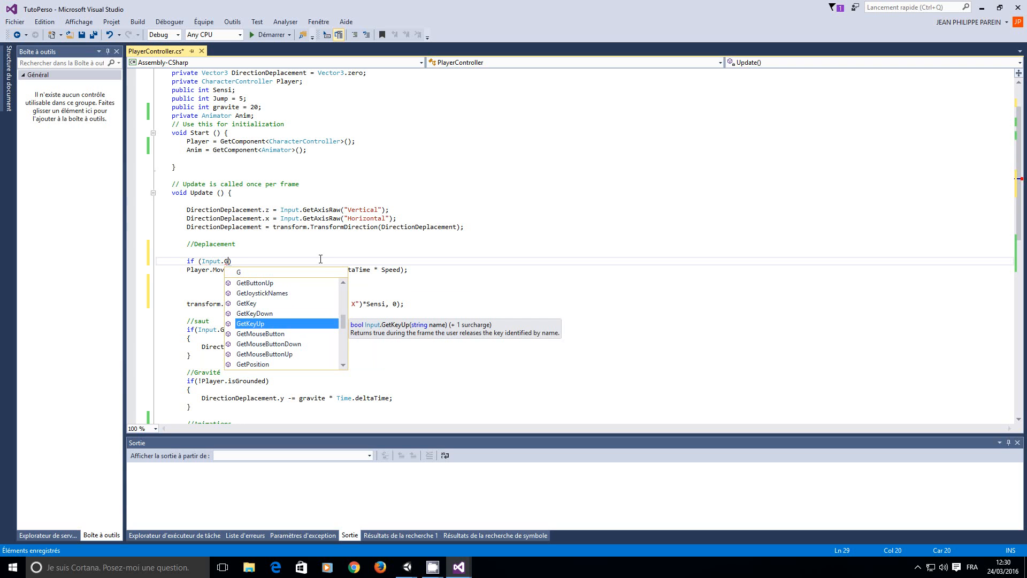
pyautogui.press('Up')
pyautogui.press('Up')
pyautogui.press('Tab')
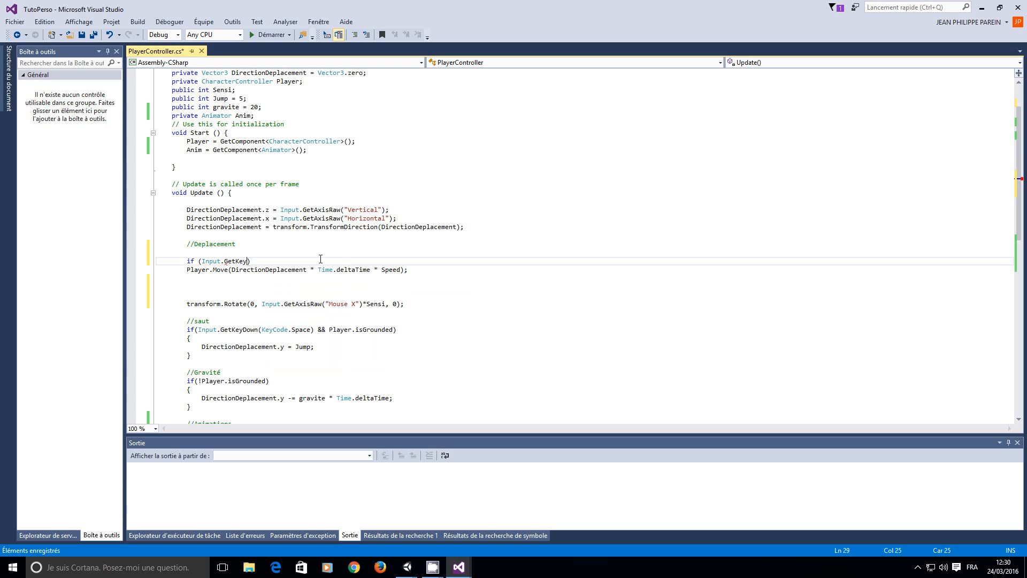
# Step: Give GetKey the argument KeyCode.LeftShift in the if condition under the Deplacement comment
pyautogui.write(')')
pyautogui.press('Left')
pyautogui.write('(k')
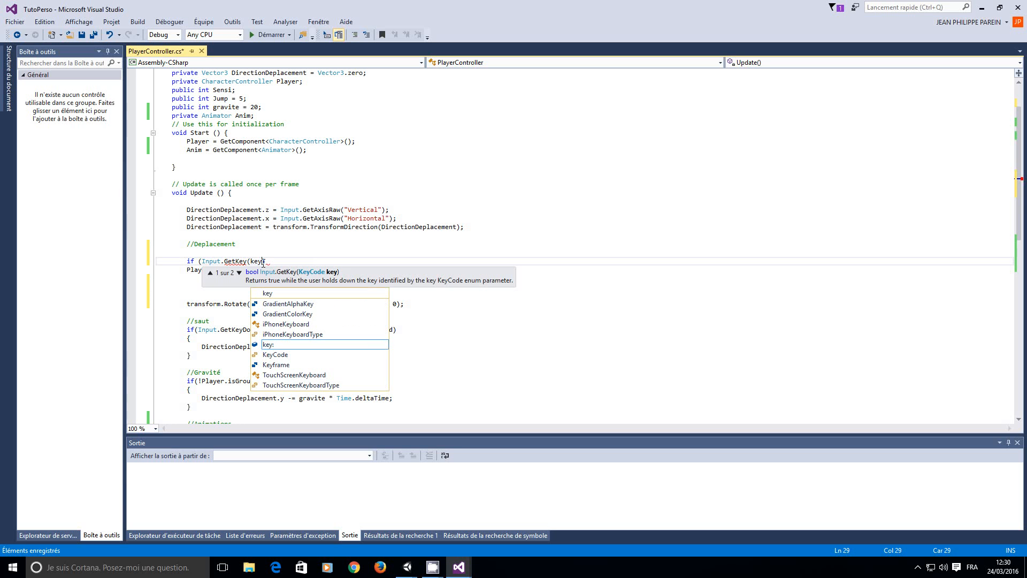
pyautogui.press('Tab')
pyautogui.write('.sh')
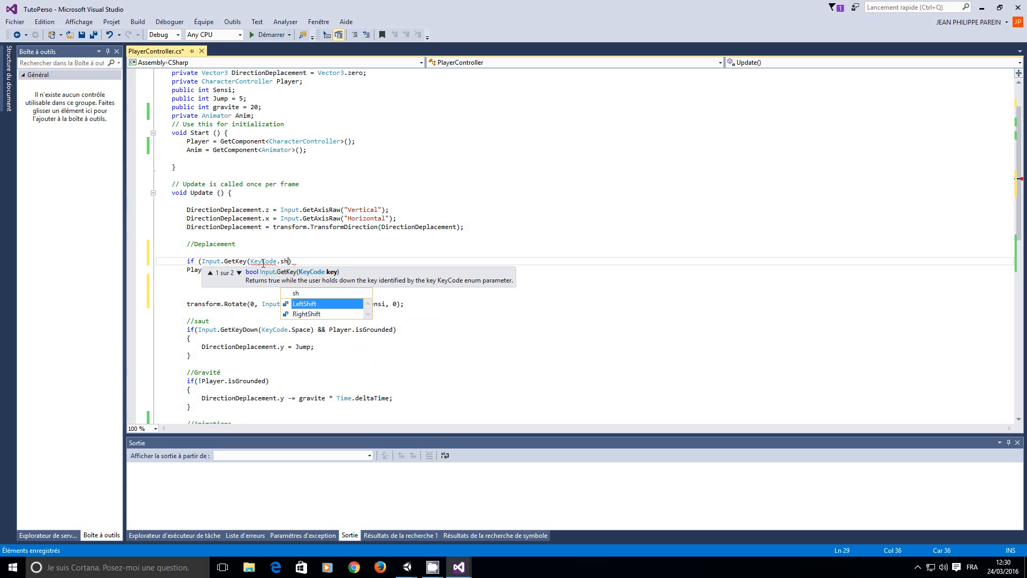
pyautogui.press('Tab')
pyautogui.press('Right')
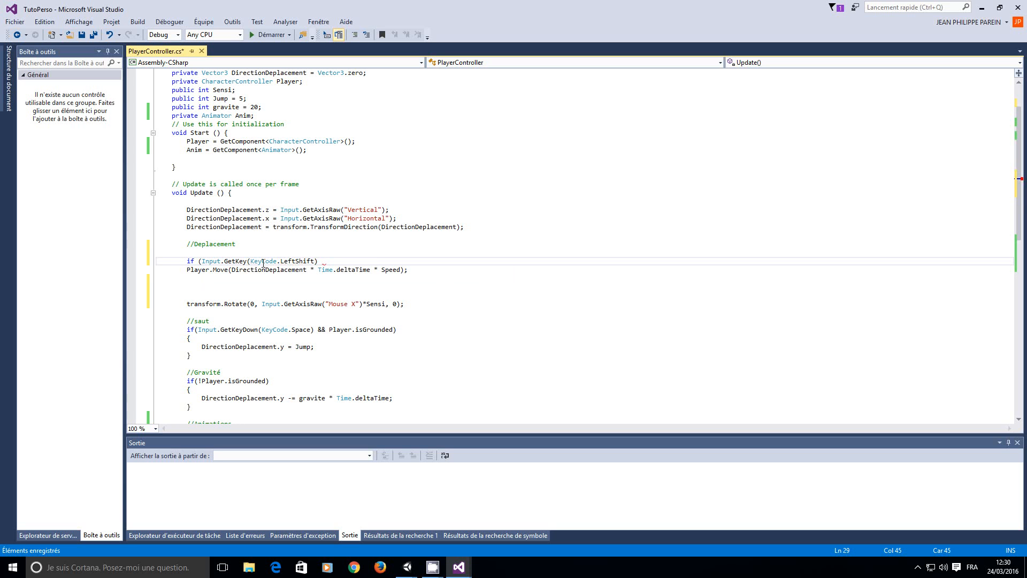
# Step: Open a brace after the LeftShift condition and indent the Player.Move line below it, leaving two blank lines between them
pyautogui.write(')')
pyautogui.press('BackSpace')
pyautogui.press('Delete')
pyautogui.write('{')
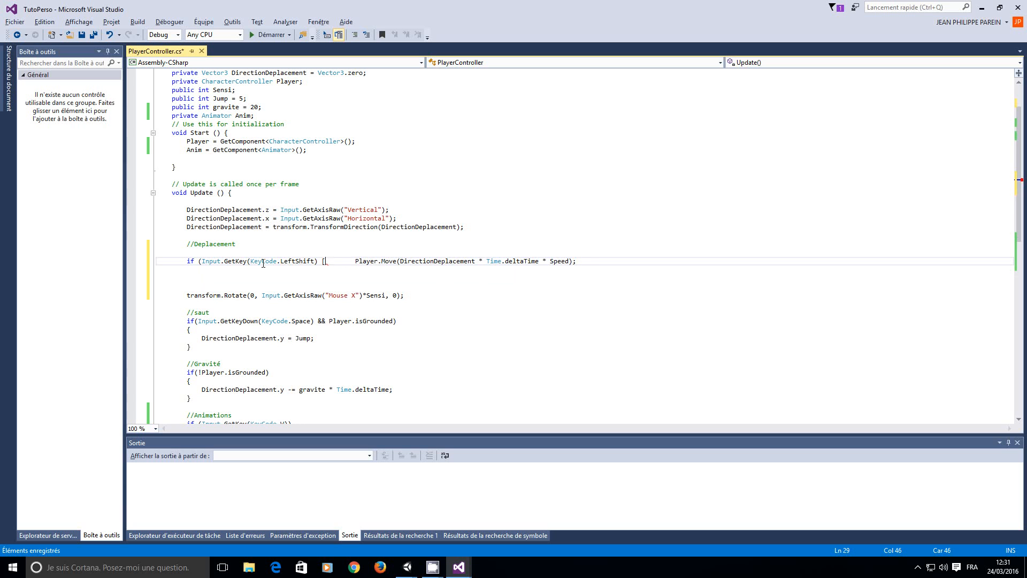
pyautogui.press('BackSpace')
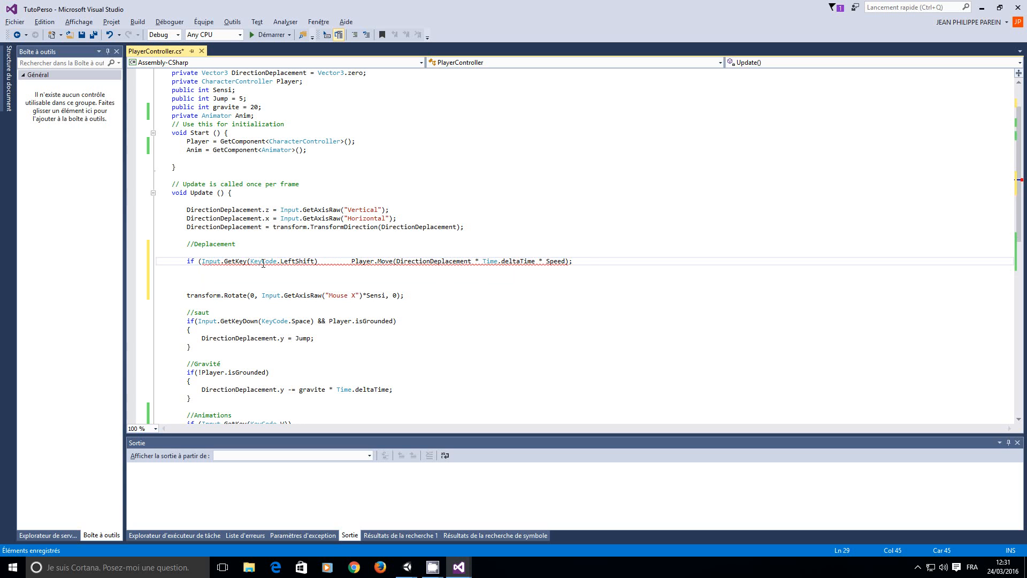
pyautogui.write('{')
pyautogui.press('Return')
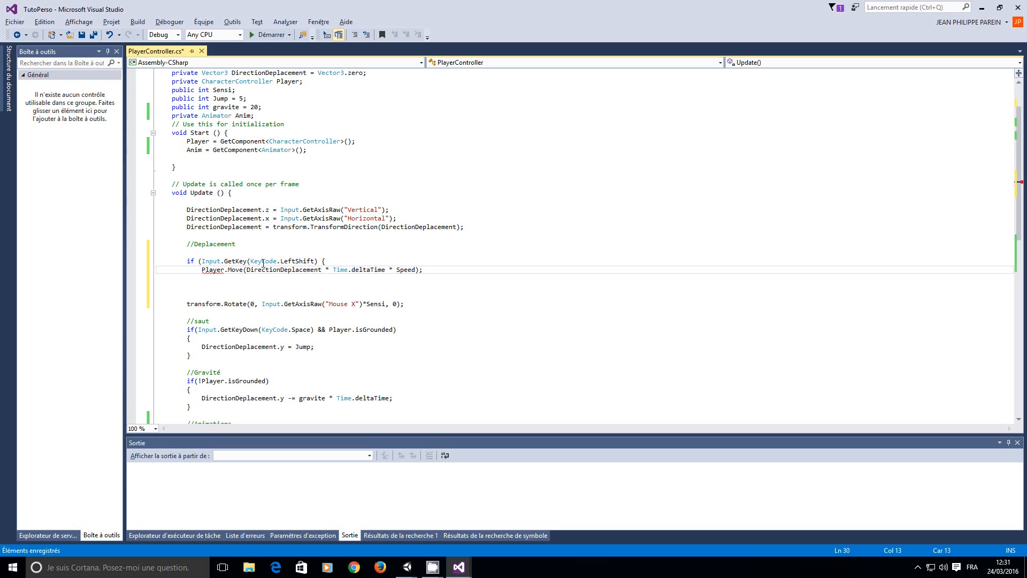
pyautogui.press('Return')
pyautogui.press('Return')
pyautogui.press('Up')
pyautogui.press('Up')
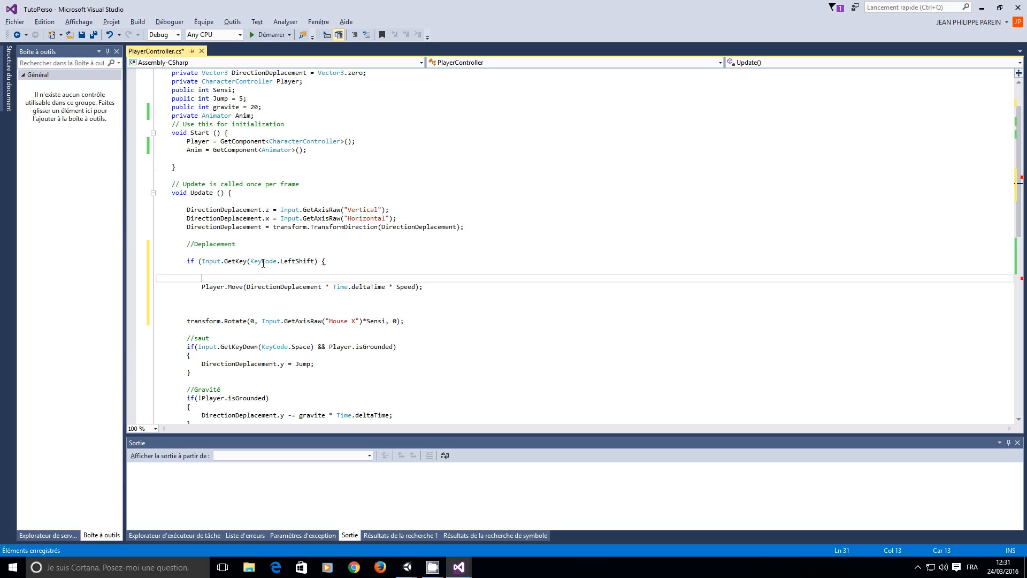
# Step: Put the opening brace on its own line below the LeftShift condition and add an empty line beneath it
pyautogui.click(319, 261)
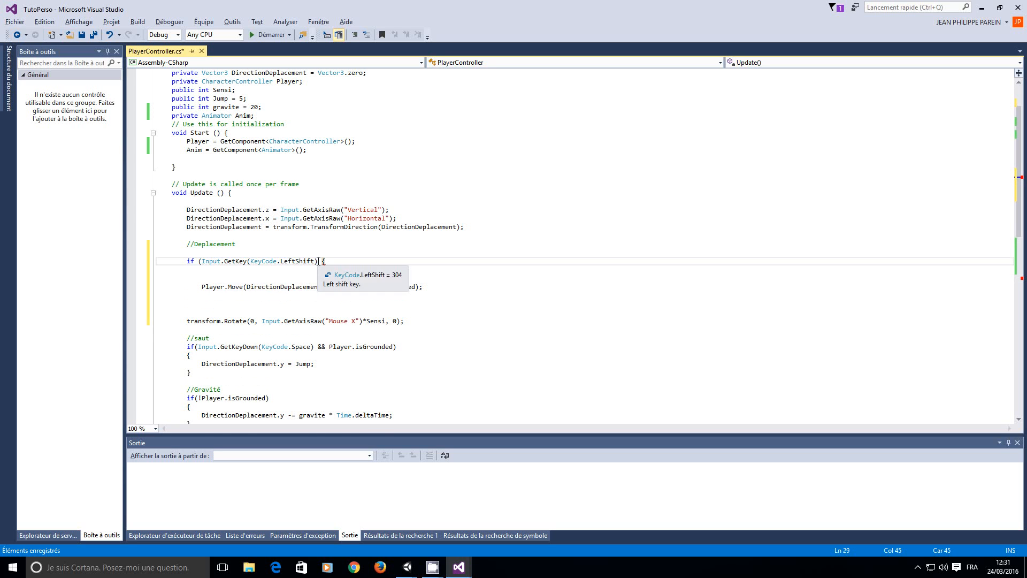
pyautogui.press('Return')
pyautogui.press('Right')
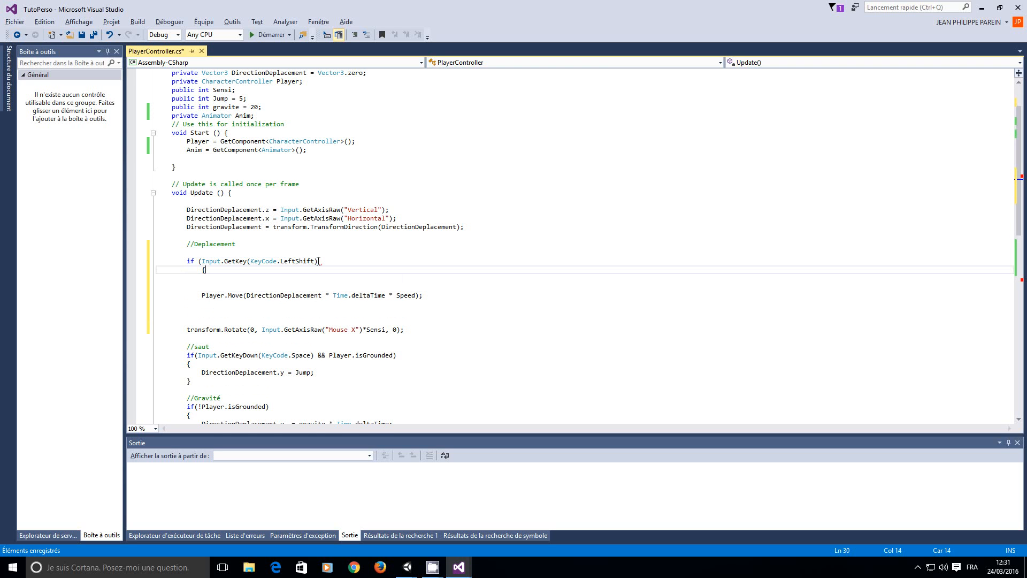
pyautogui.press('Return')
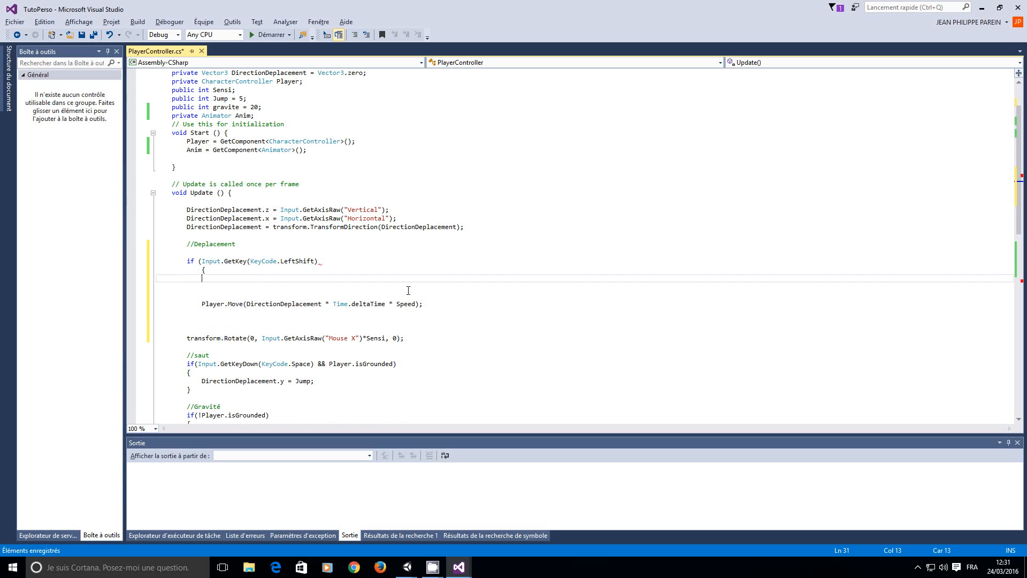
# Step: Copy the Player.Move line directly below the if block's opening brace and replace Speed with RunSpeed in the copy
pyautogui.moveTo(436, 307); pyautogui.dragTo(201, 304)
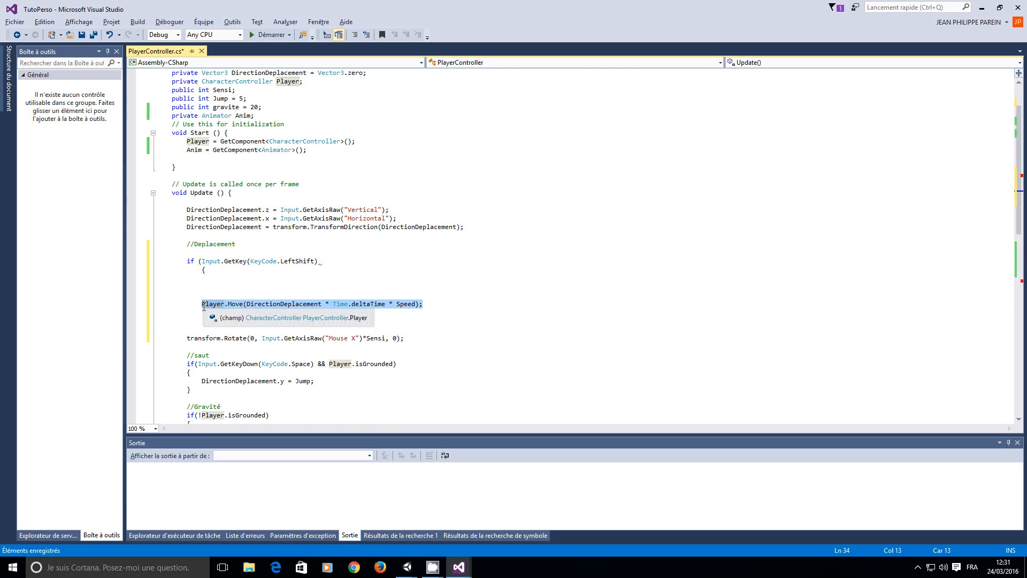
pyautogui.hotkey('ctrl', 'c')
pyautogui.click(217, 277)
pyautogui.hotkey('ctrl', 'v')
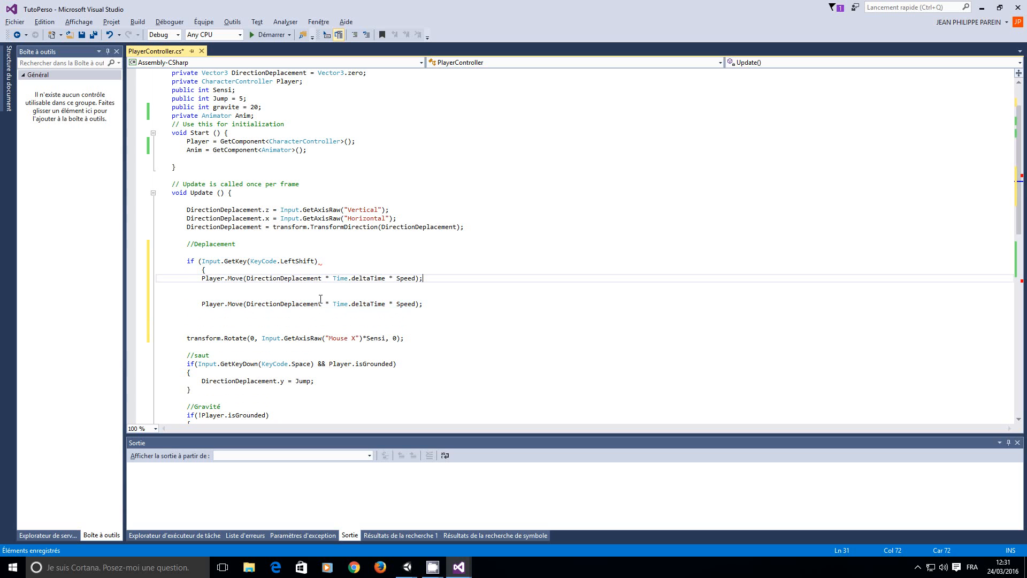
pyautogui.doubleClick(401, 277)
pyautogui.write('RunS')
pyautogui.press('Tab')
# Step: Close the if block after the RunSpeed line and add an else branch with an empty braced block
pyautogui.click(205, 289)
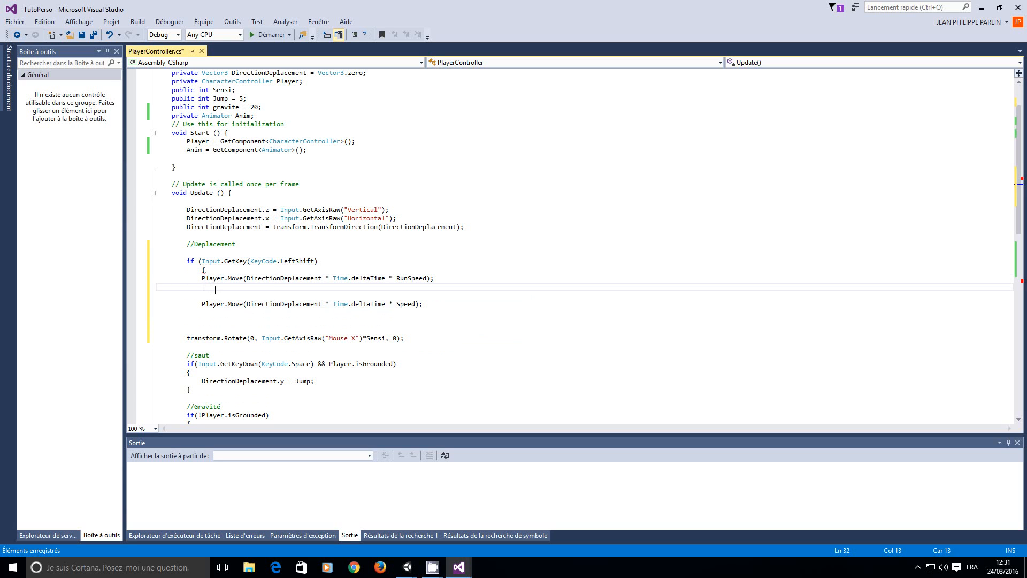
pyautogui.write('}else')
pyautogui.press('Return')
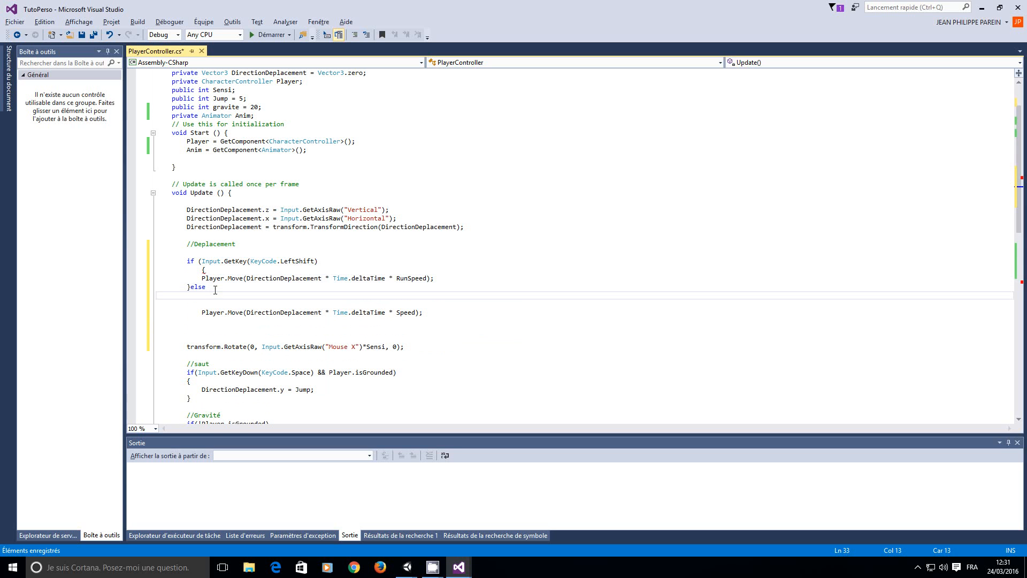
pyautogui.write('{')
pyautogui.press('Return')
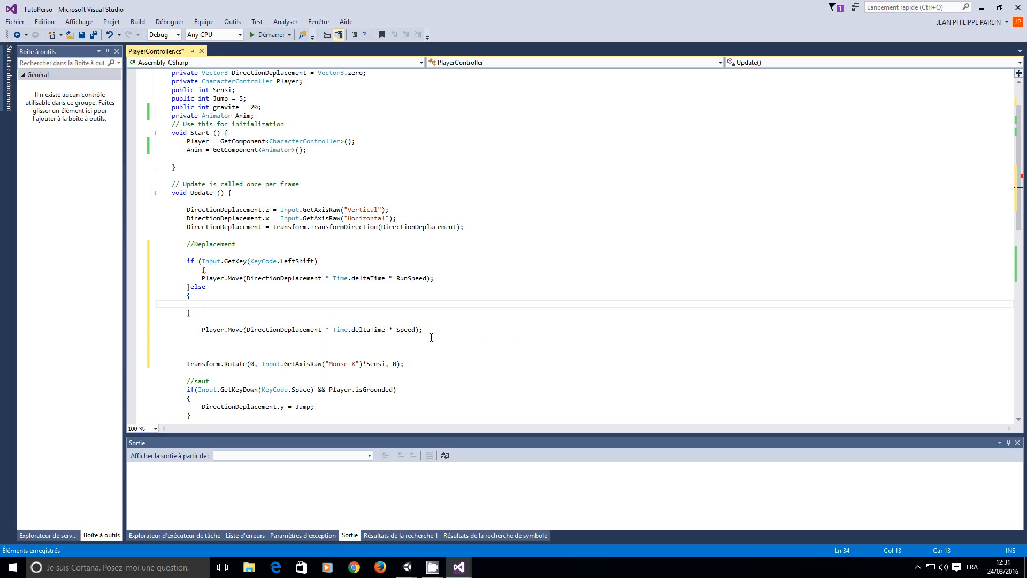
# Step: Move the Player.Move line that uses Speed into the else block and indent it three levels
pyautogui.moveTo(425, 330); pyautogui.dragTo(209, 313)
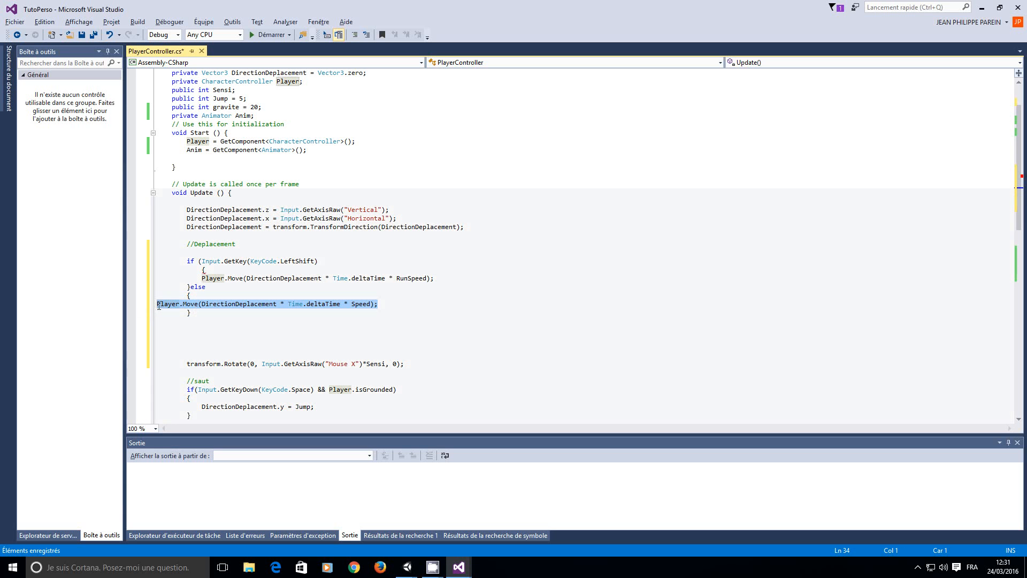
pyautogui.press('Left')
pyautogui.press('Tab')
pyautogui.press('Tab')
pyautogui.press('Tab')
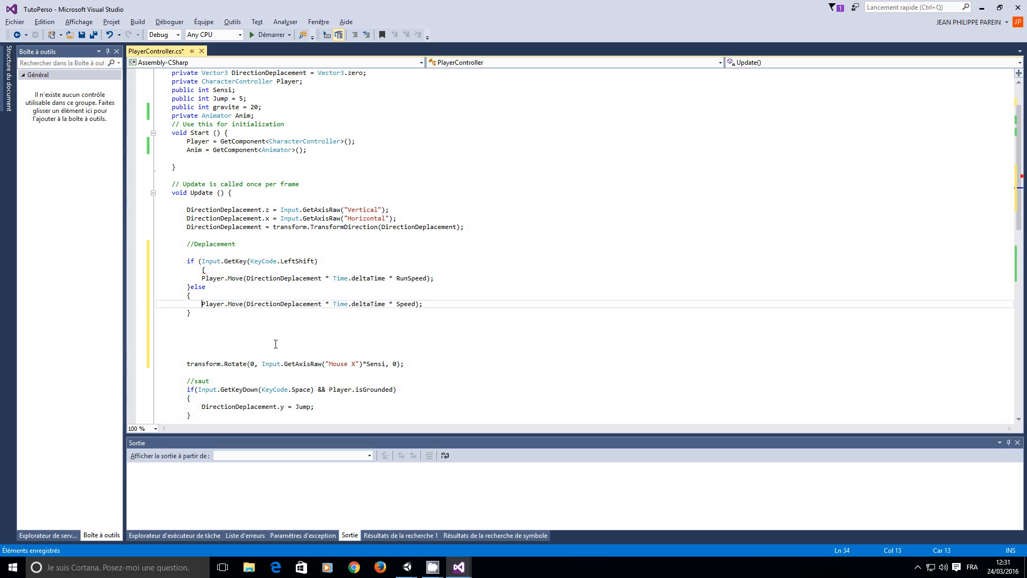
# Step: Align the if block's opening brace with the if keyword and add the missing closing parenthesis to the LeftShift condition
pyautogui.click(203, 270)
pyautogui.press('BackSpace')
pyautogui.press('BackSpace')
pyautogui.press('BackSpace')
pyautogui.press('BackSpace')
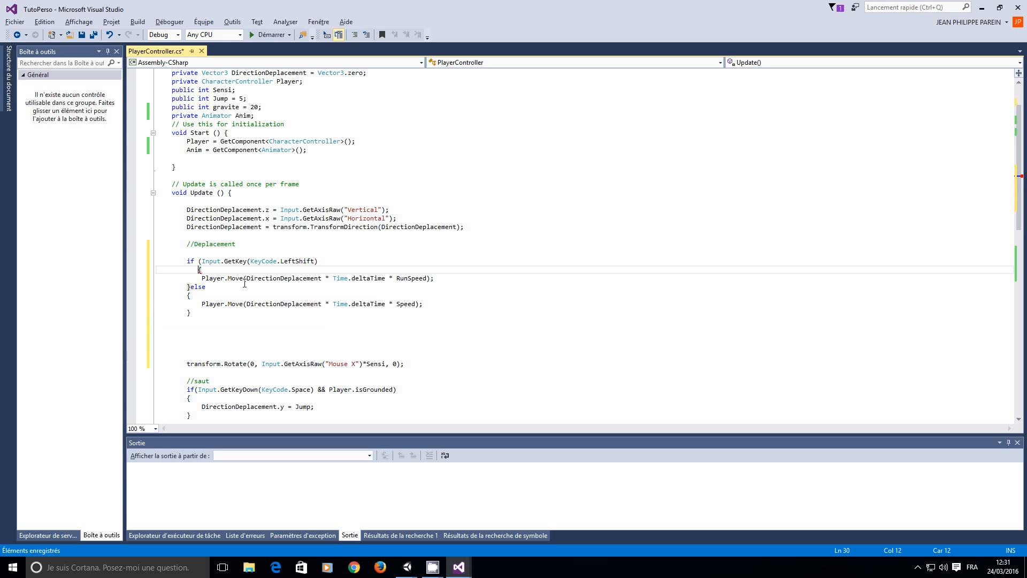
pyautogui.click(242, 355)
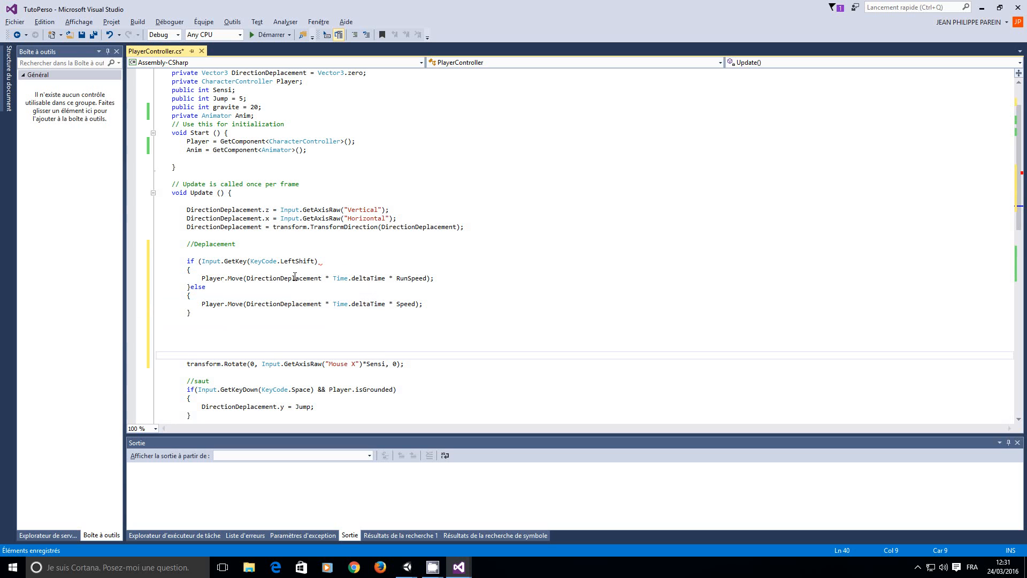
pyautogui.click(335, 262)
pyautogui.write(')')
pyautogui.click(353, 321)
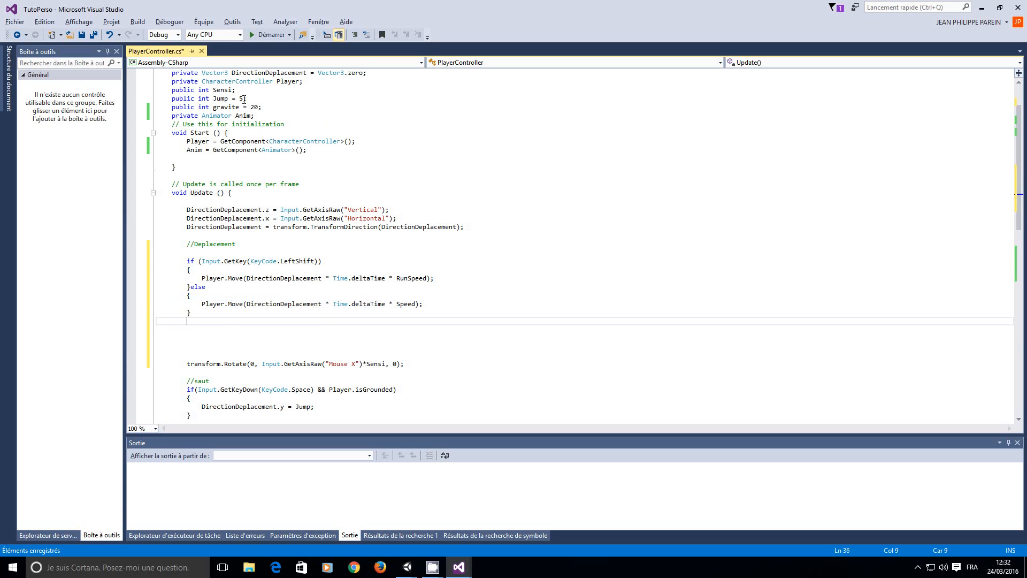
# Step: Save the PlayerController script and switch back to the Unity editor
pyautogui.scroll(1, 244, 99)
pyautogui.scroll(-1, 319, 212)
pyautogui.hotkey('ctrl', 's')
pyautogui.click(981, 8)
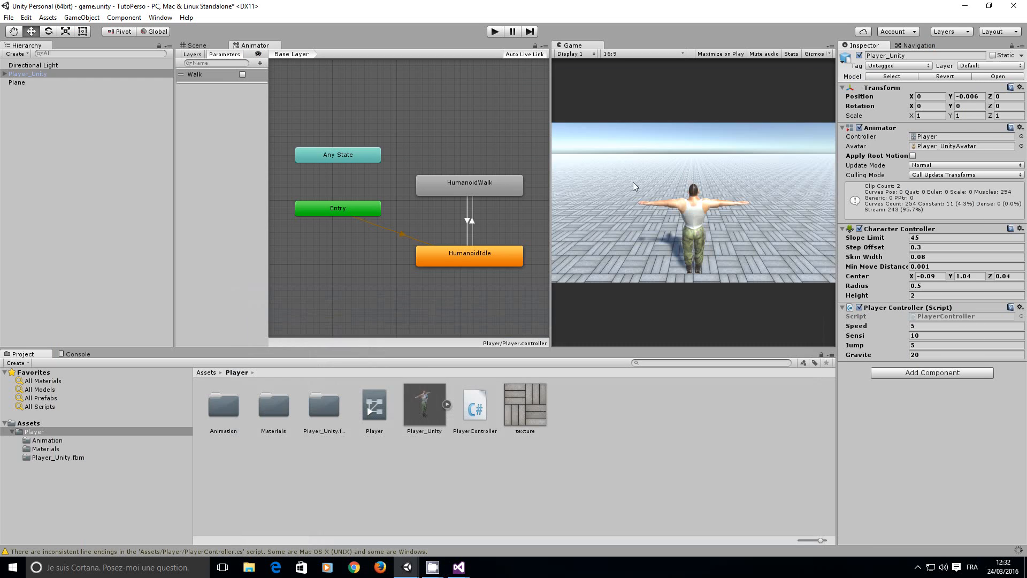
# Step: Run the game to test the character's forward movement, and stop play mode
pyautogui.click(496, 31)
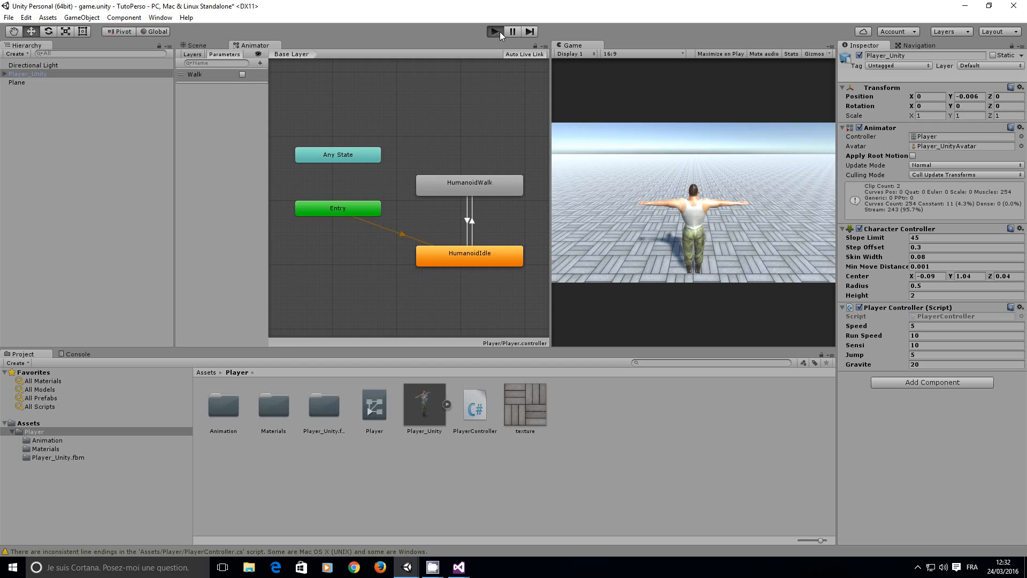
pyautogui.press('w')
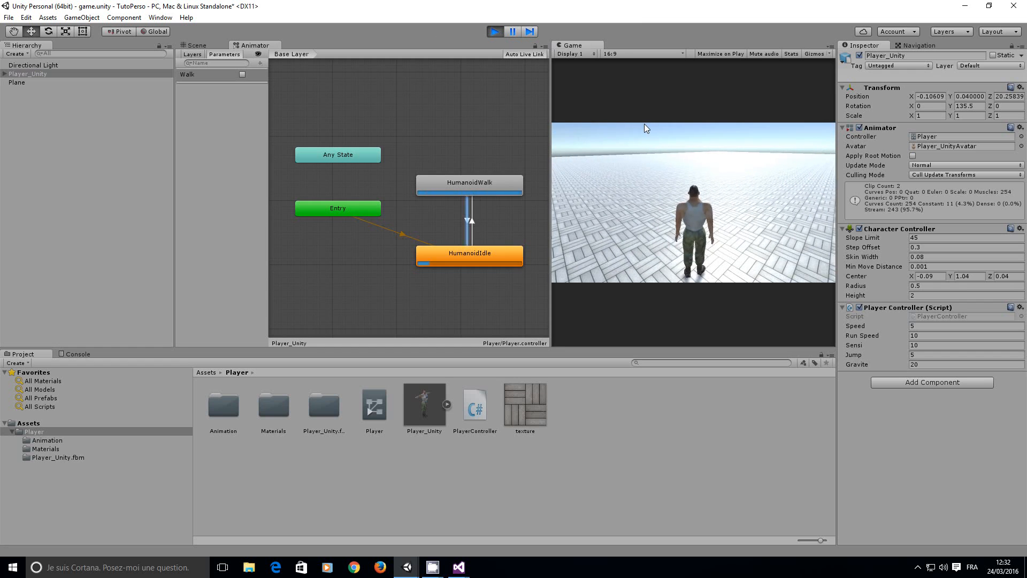
pyautogui.click(492, 33)
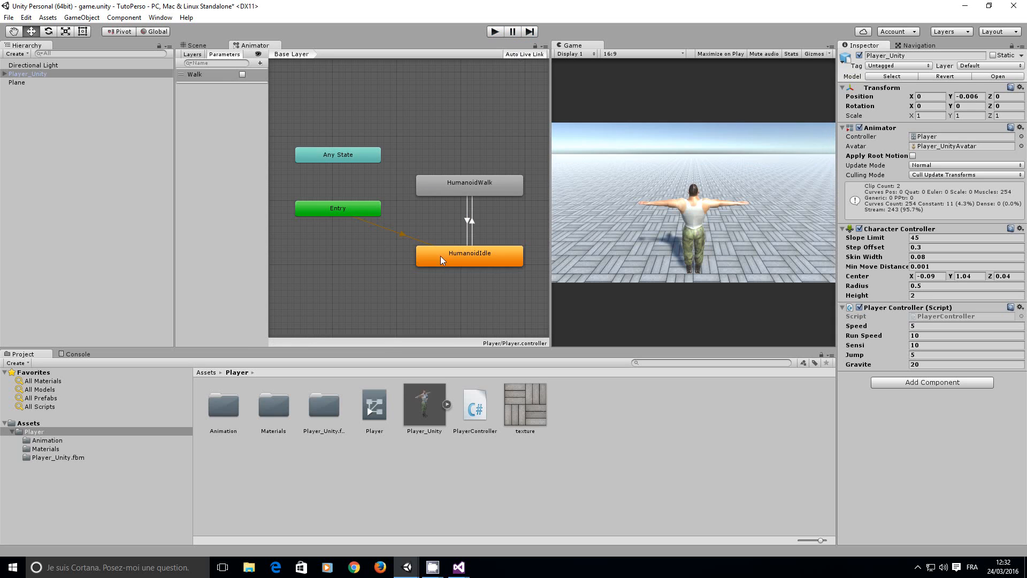
# Step: Open the Player's Animation folder, expand the HumanoidRun model, and preview its HumanoidRun clip
pyautogui.click(234, 410)
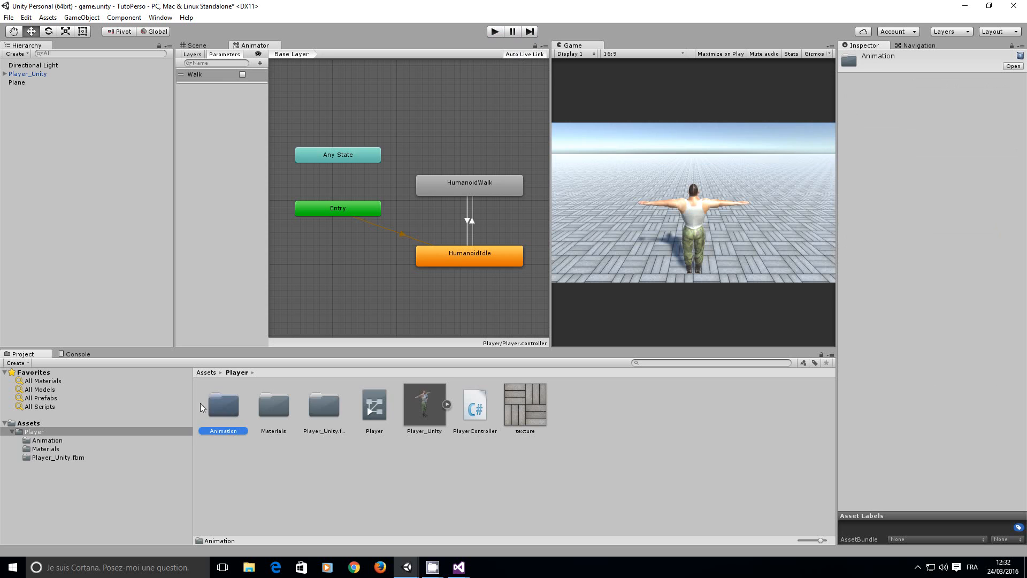
pyautogui.doubleClick(238, 410)
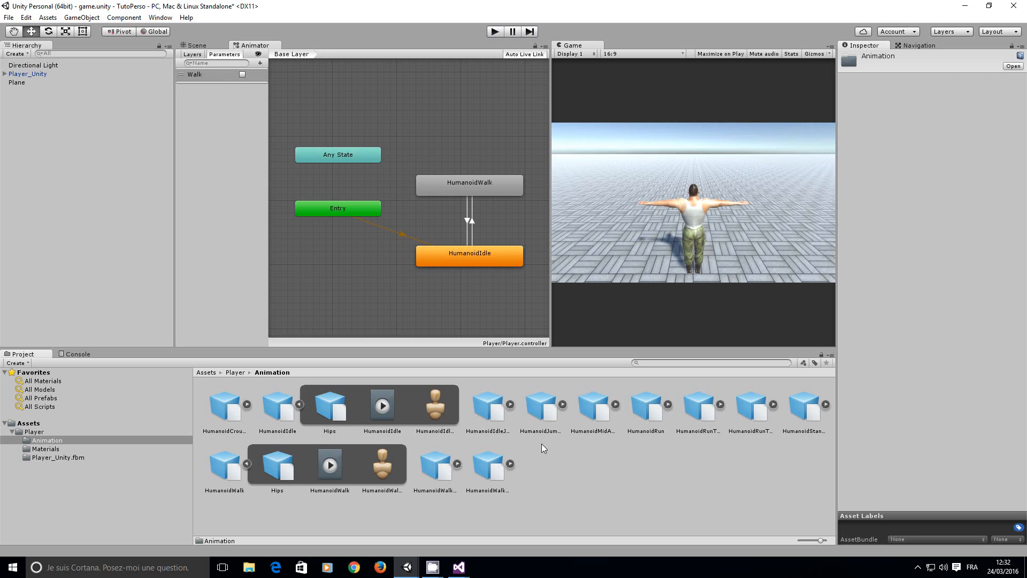
pyautogui.click(667, 405)
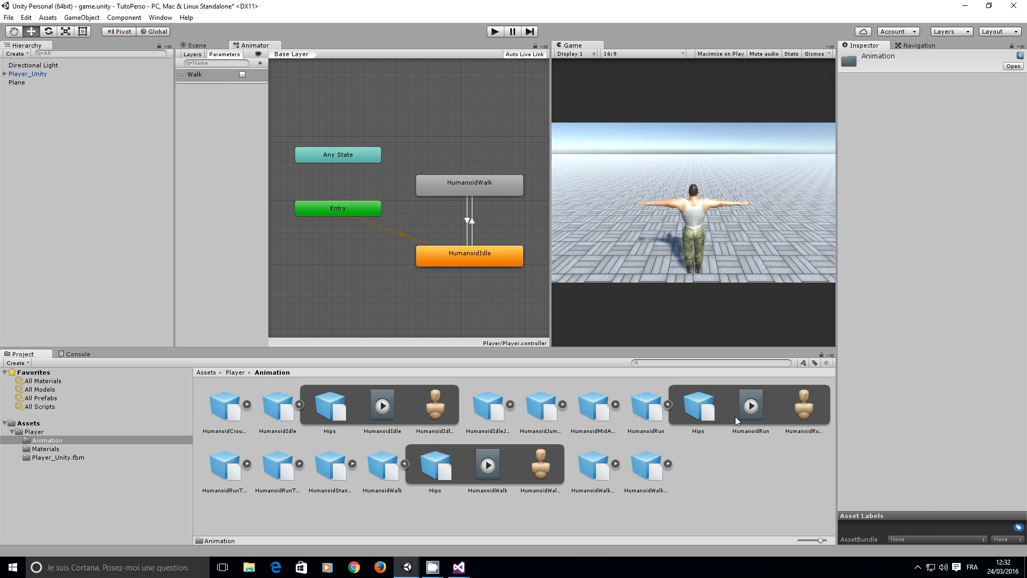
pyautogui.click(747, 412)
pyautogui.click(845, 354)
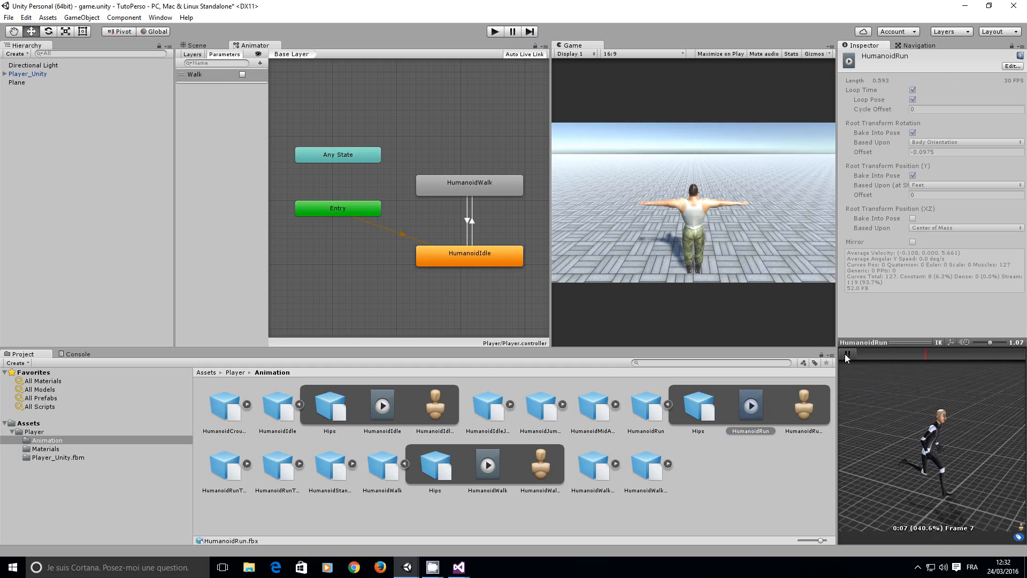
# Step: Add the HumanoidRun clip as an Animator state, shift HumanoidWalk slightly left, and place HumanoidRun above HumanoidWalk
pyautogui.moveTo(754, 409); pyautogui.dragTo(467, 121)
pyautogui.moveTo(458, 186); pyautogui.dragTo(432, 182)
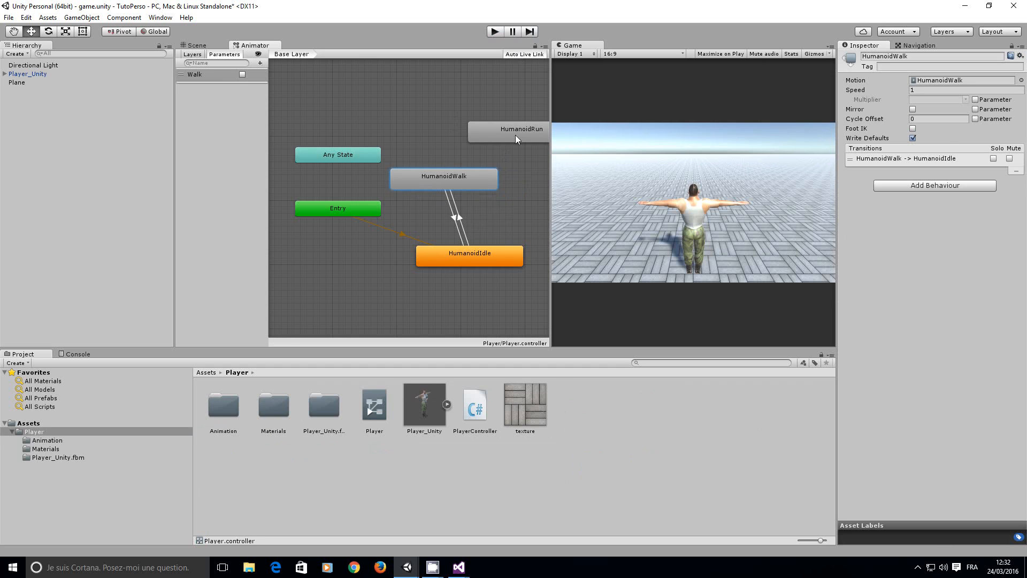
pyautogui.moveTo(515, 135); pyautogui.dragTo(464, 123)
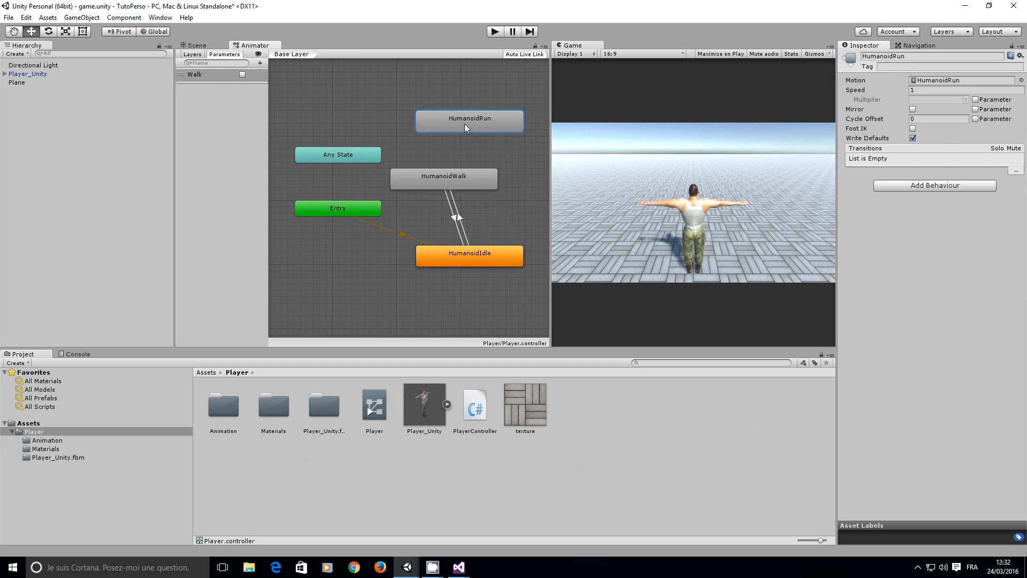
# Step: Add a Bool parameter named Run to the animator controller
pyautogui.click(258, 63)
pyautogui.click(280, 98)
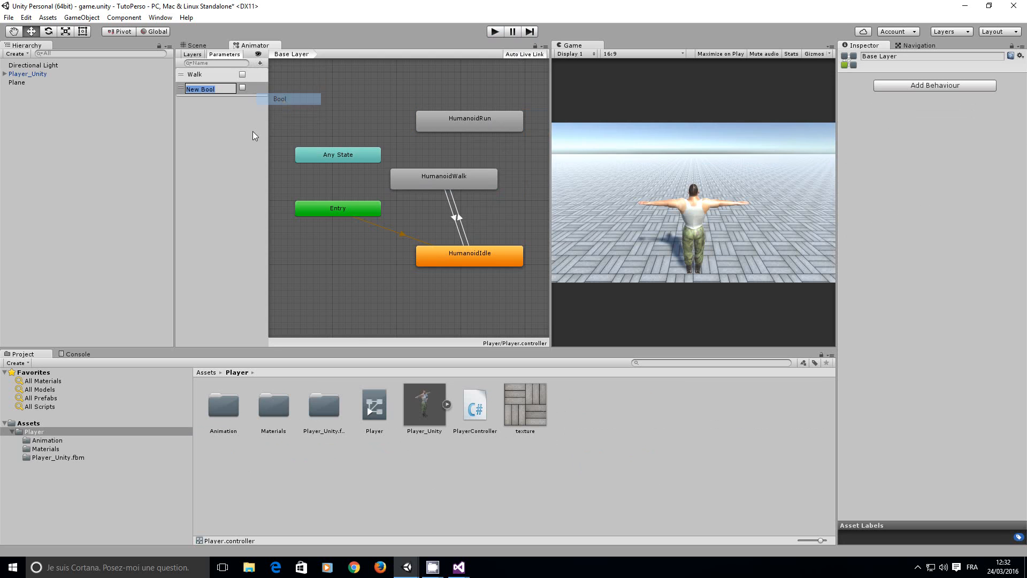
pyautogui.write('Run')
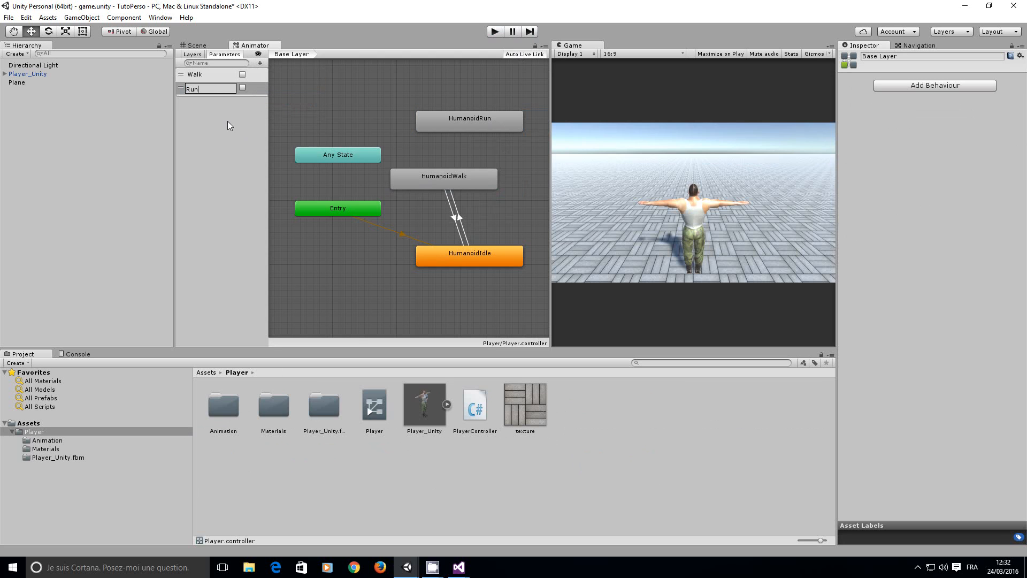
pyautogui.press('Return')
# Step: Shift the HumanoidWalk state closer beneath HumanoidRun and create a transition from HumanoidWalk to HumanoidRun
pyautogui.moveTo(442, 175); pyautogui.dragTo(463, 185)
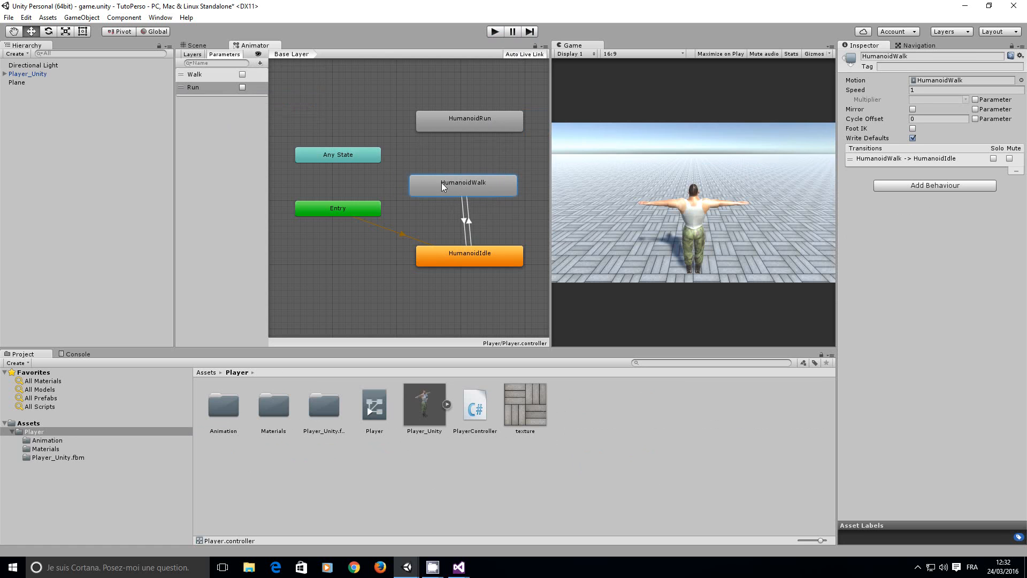
pyautogui.rightClick(444, 183)
pyautogui.click(470, 190)
pyautogui.click(465, 126)
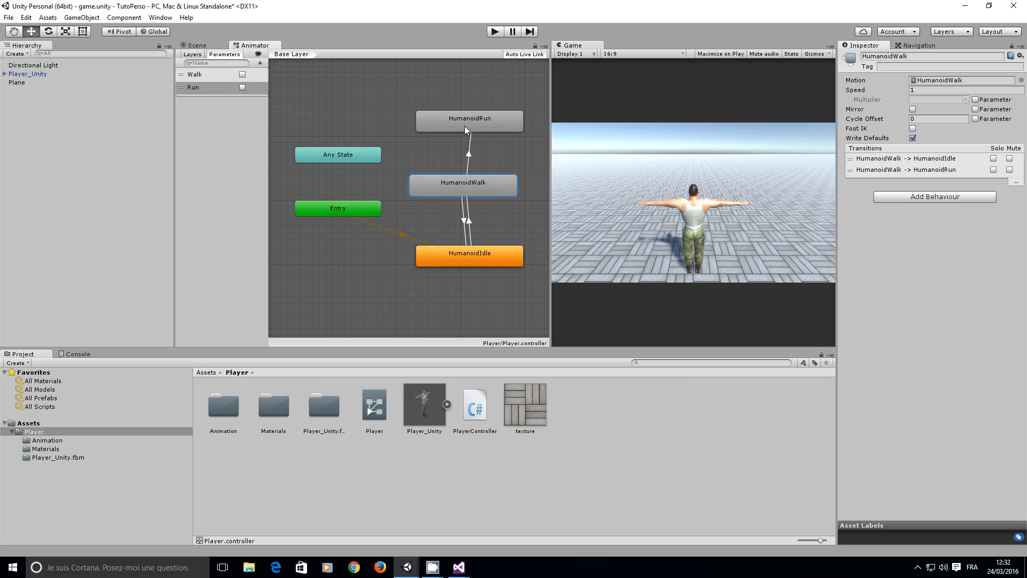
# Step: Disable Has Exit Time on the HumanoidWalk to HumanoidRun transition and add the condition Run true
pyautogui.click(468, 155)
pyautogui.click(913, 140)
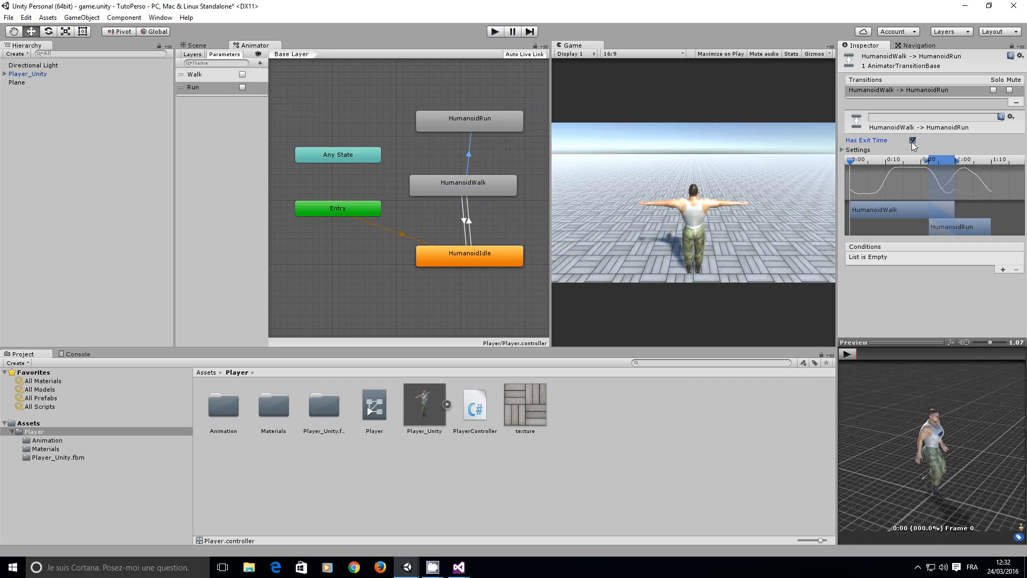
pyautogui.click(465, 220)
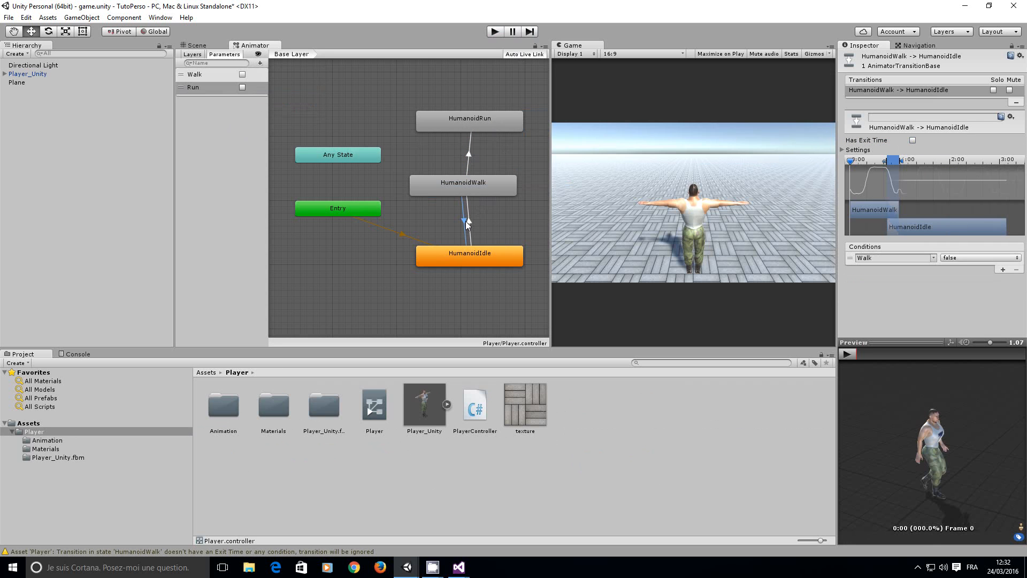
pyautogui.click(469, 221)
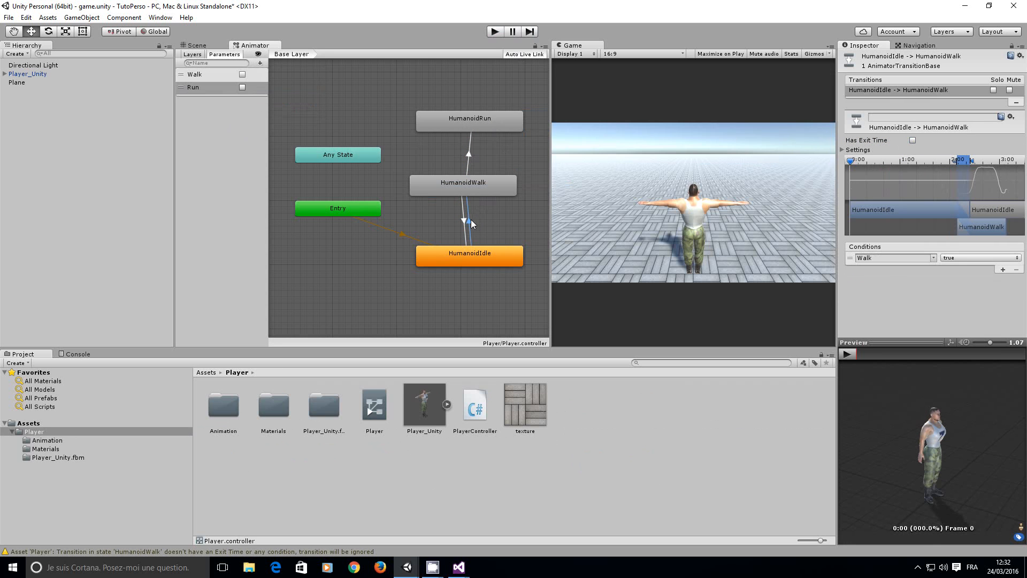
pyautogui.click(469, 156)
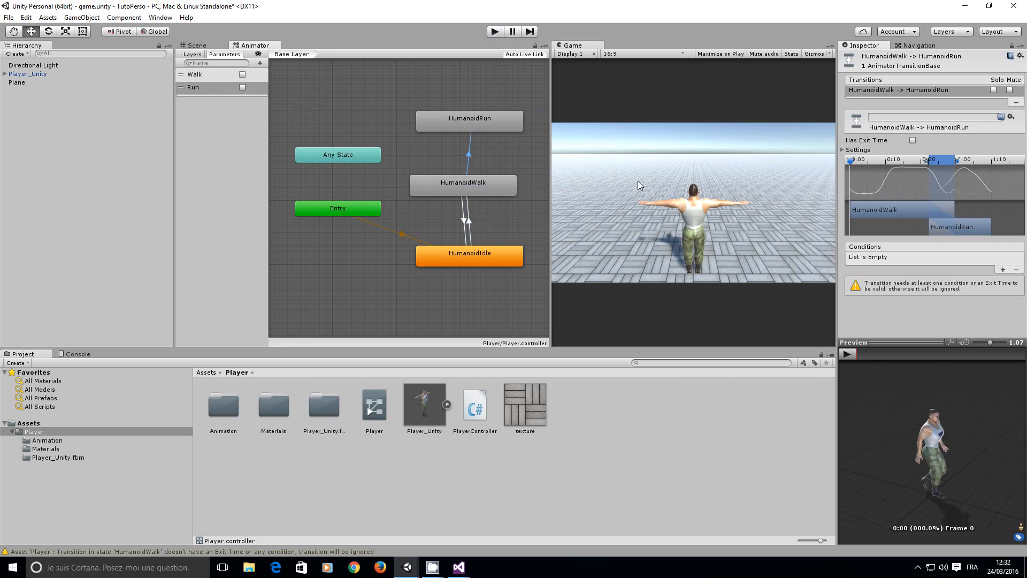
pyautogui.click(1003, 270)
pyautogui.click(933, 259)
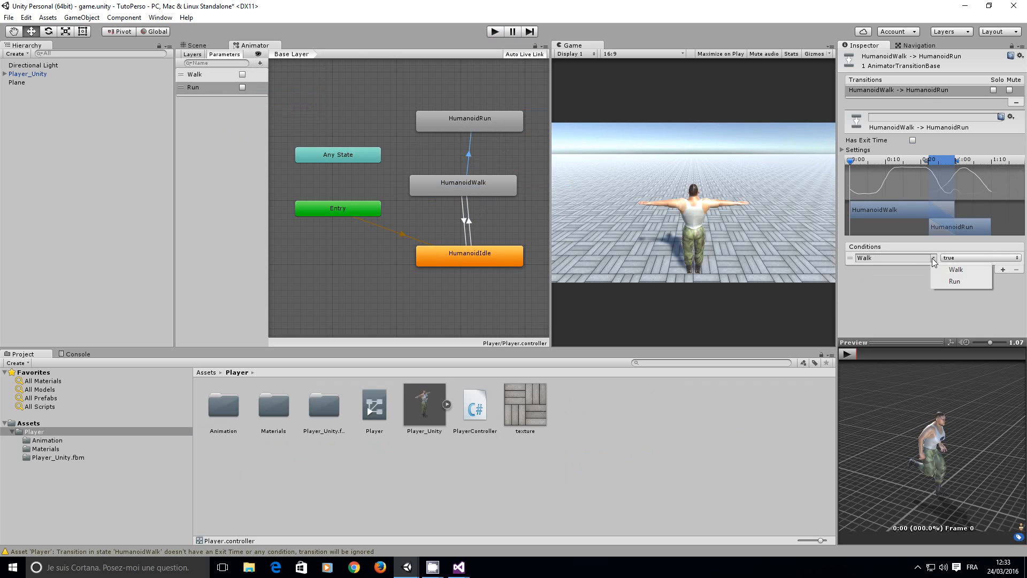
pyautogui.click(954, 281)
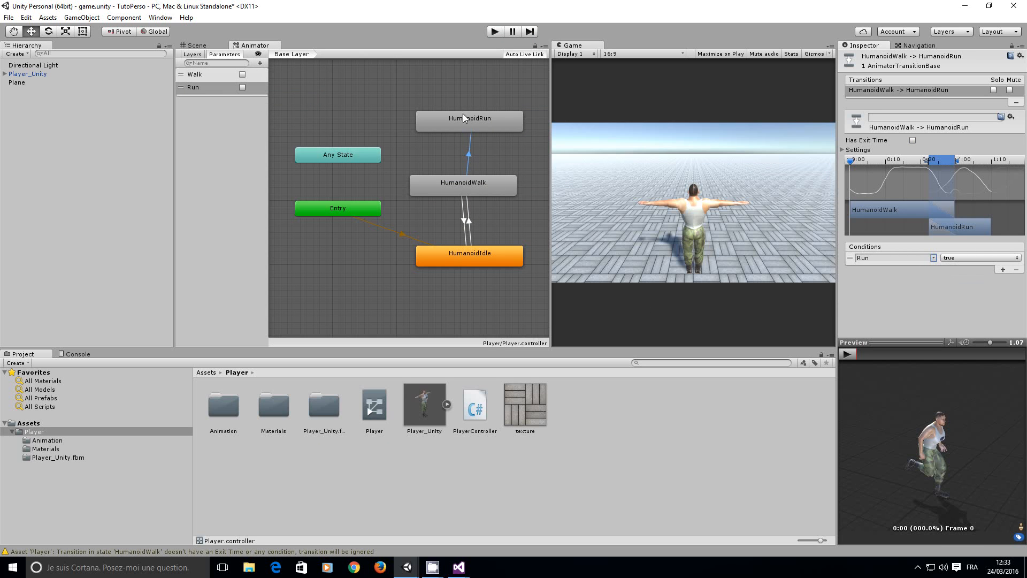
# Step: Create a return transition from the HumanoidRun state to HumanoidWalk
pyautogui.click(495, 120)
pyautogui.rightClick(492, 121)
pyautogui.click(516, 128)
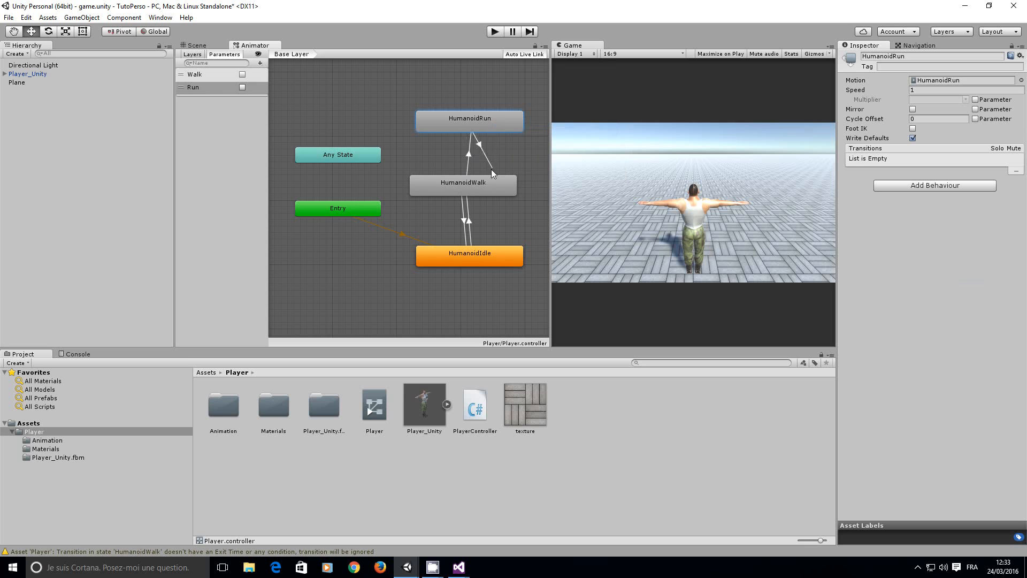
pyautogui.click(455, 180)
# Step: Add the condition Run false to the HumanoidRun to HumanoidWalk transition
pyautogui.click(463, 153)
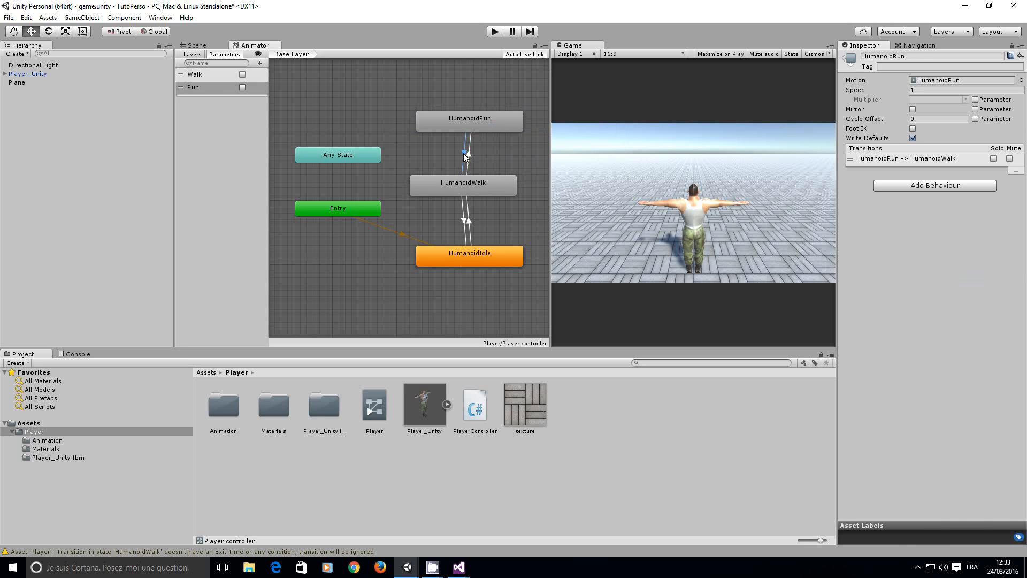
pyautogui.click(1002, 270)
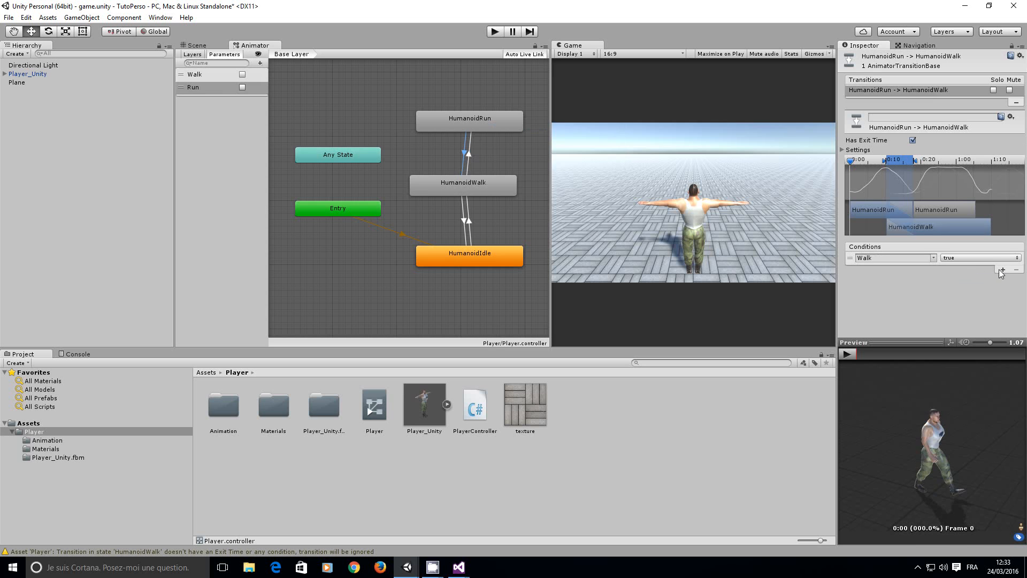
pyautogui.click(934, 258)
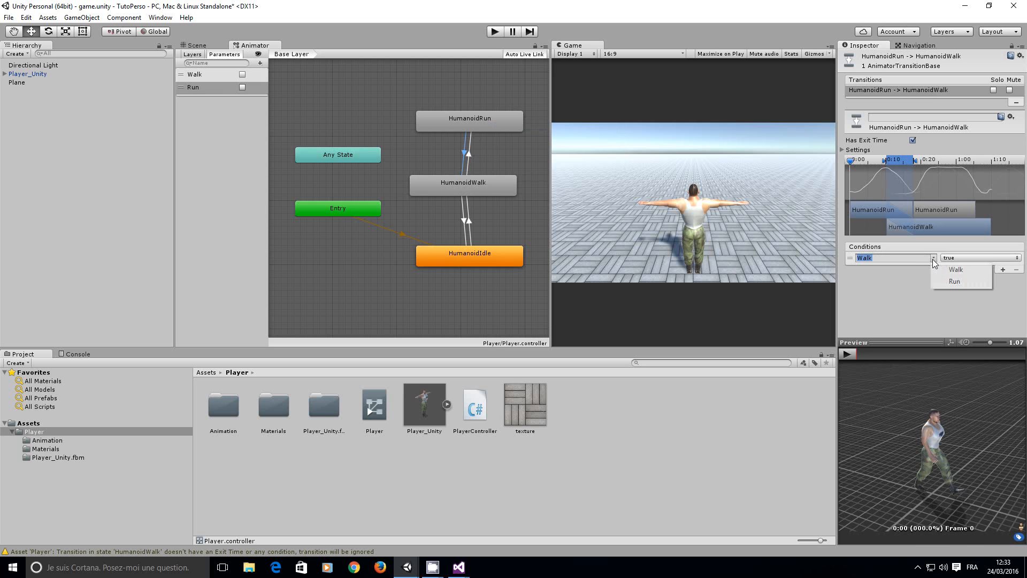
pyautogui.click(954, 281)
pyautogui.click(966, 258)
pyautogui.click(966, 281)
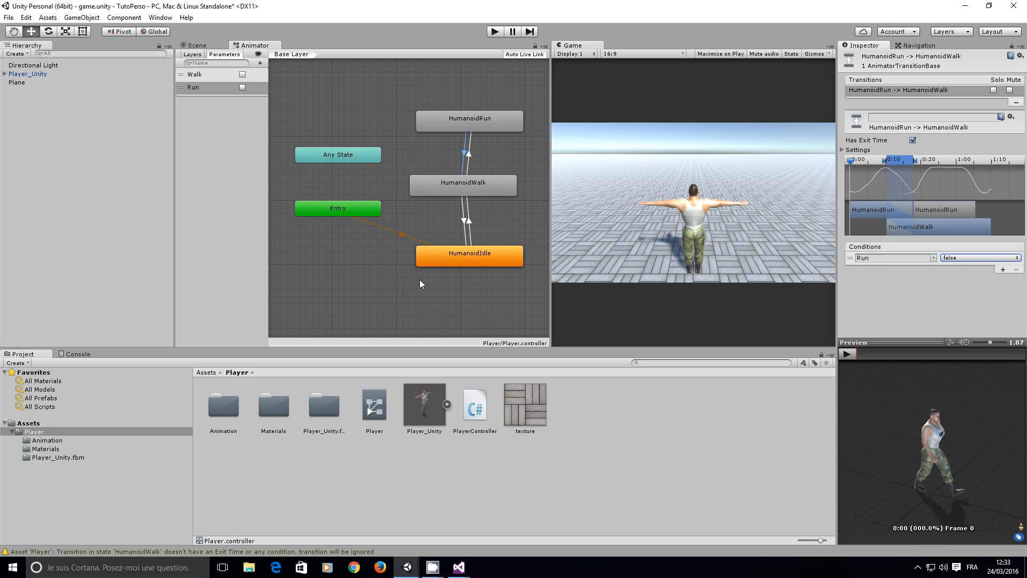
# Step: Add Walk true as a second condition on the HumanoidRun to HumanoidWalk transition
pyautogui.click(487, 170)
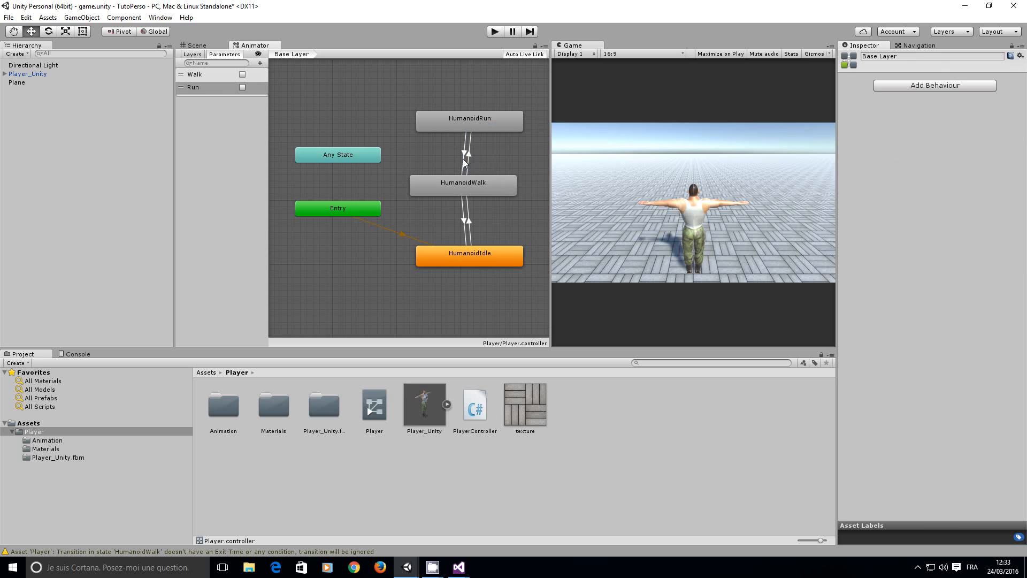
pyautogui.click(464, 155)
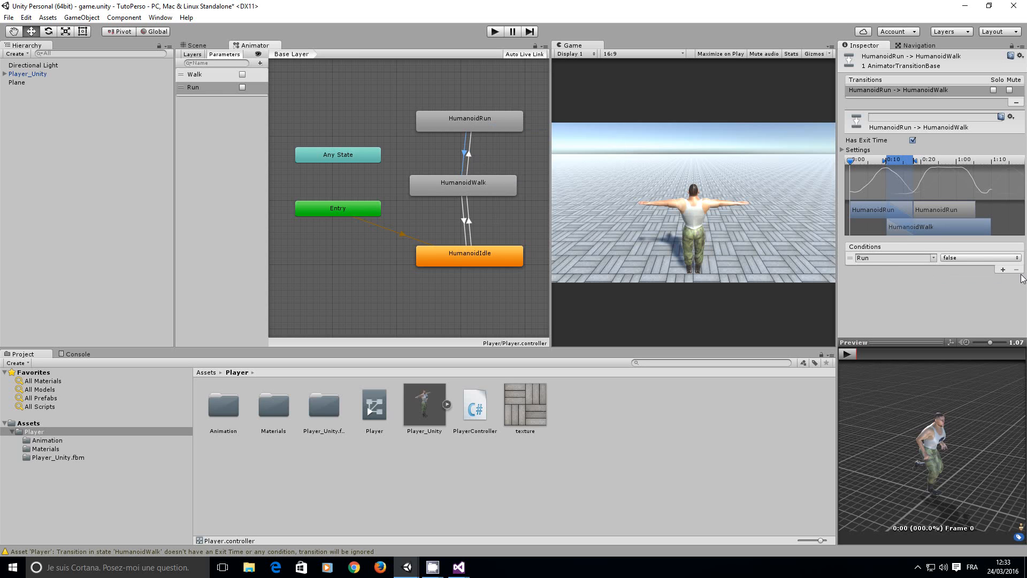
pyautogui.click(1003, 269)
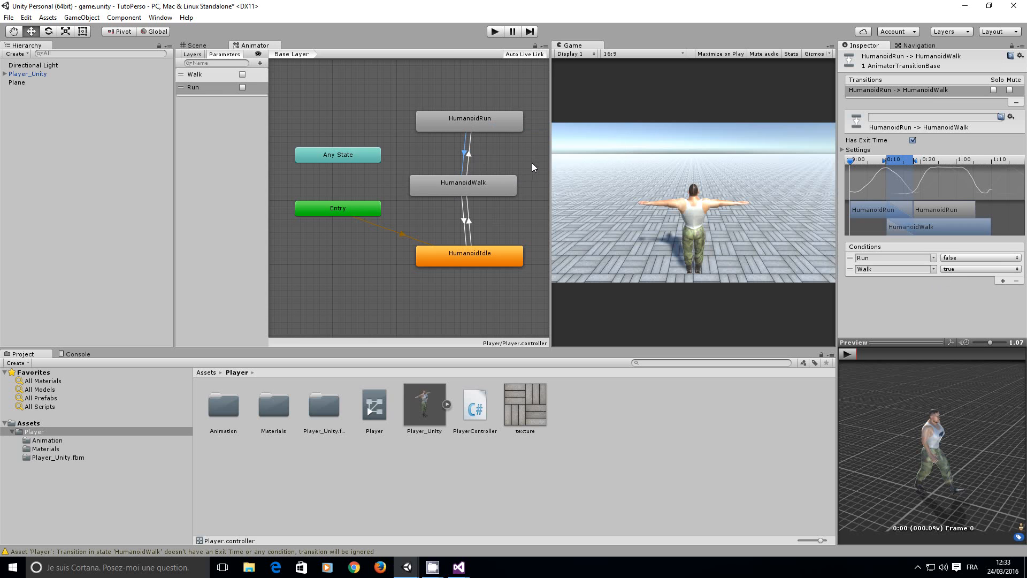
# Step: Move HumanoidWalk aside, out of line with the other states, and create a direct transition from HumanoidRun to HumanoidIdle
pyautogui.moveTo(471, 182); pyautogui.dragTo(516, 185)
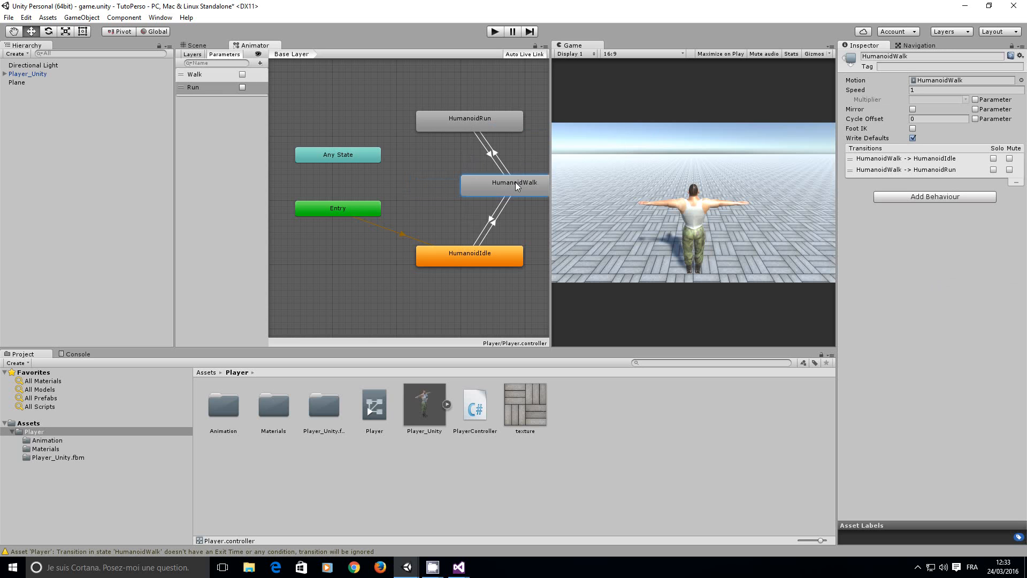
pyautogui.click(427, 125)
pyautogui.rightClick(427, 125)
pyautogui.click(431, 131)
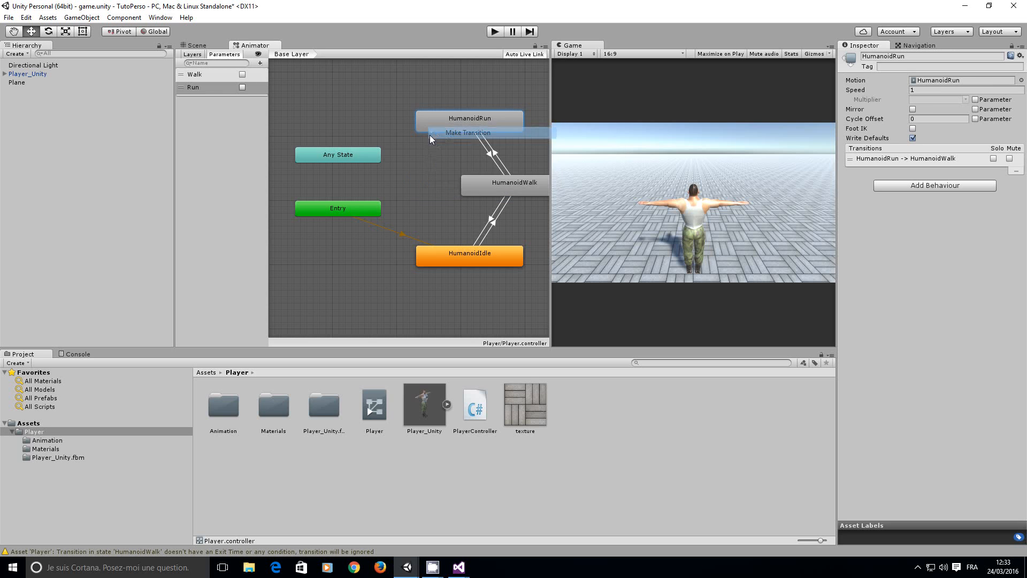
pyautogui.click(438, 248)
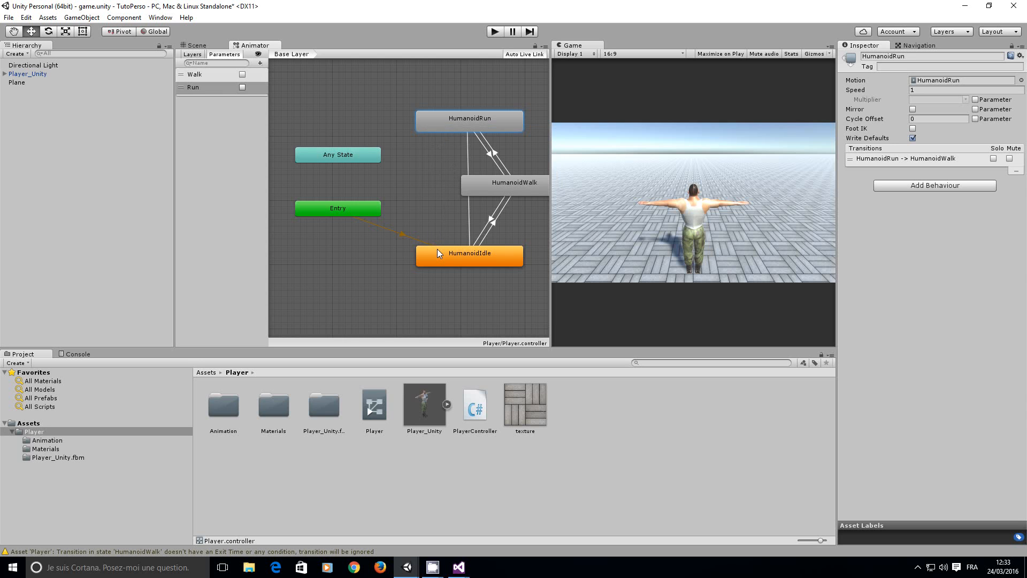
pyautogui.moveTo(483, 185); pyautogui.dragTo(502, 185)
# Step: Disable Has Exit Time on the HumanoidRun to HumanoidIdle transition and add the conditions Run false and Walk false
pyautogui.click(467, 188)
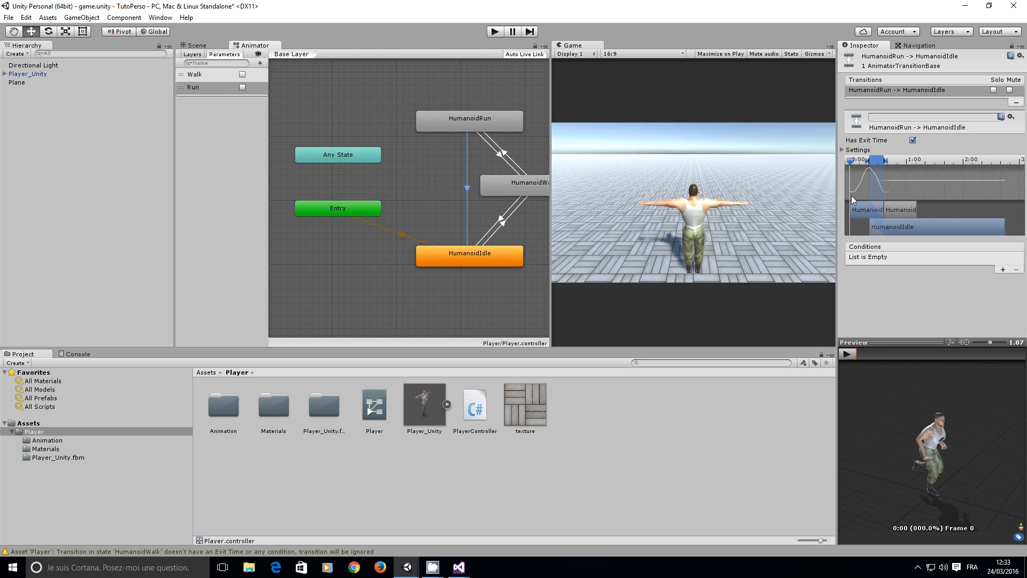
pyautogui.click(913, 140)
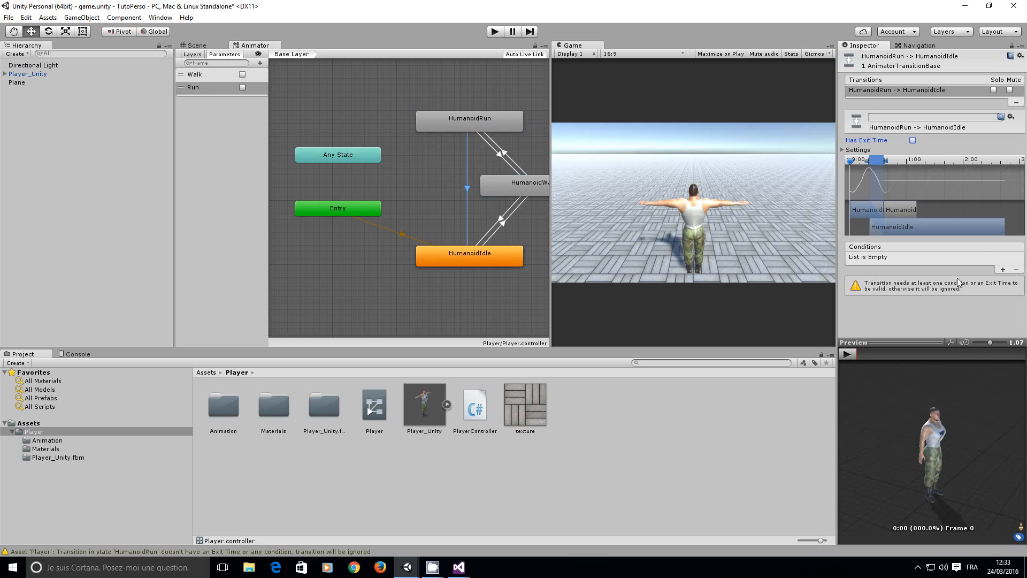
pyautogui.click(1004, 272)
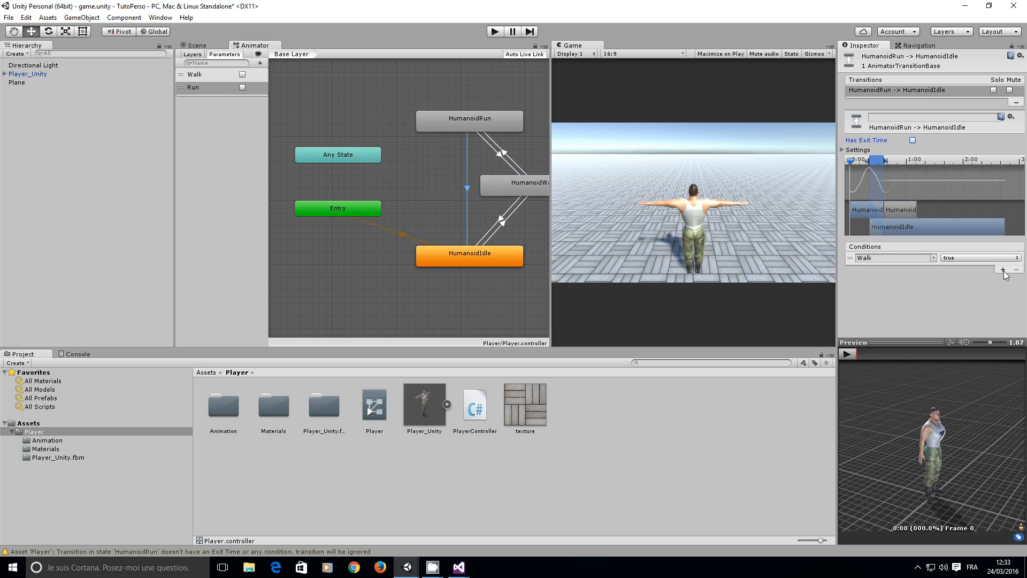
pyautogui.click(932, 258)
pyautogui.click(933, 281)
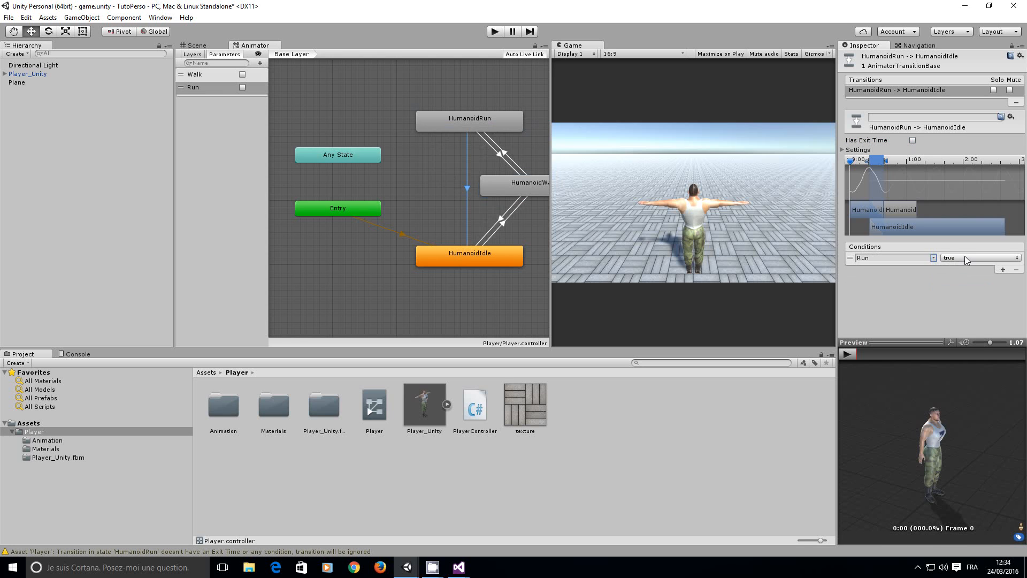
pyautogui.click(965, 257)
pyautogui.click(966, 281)
pyautogui.click(1002, 270)
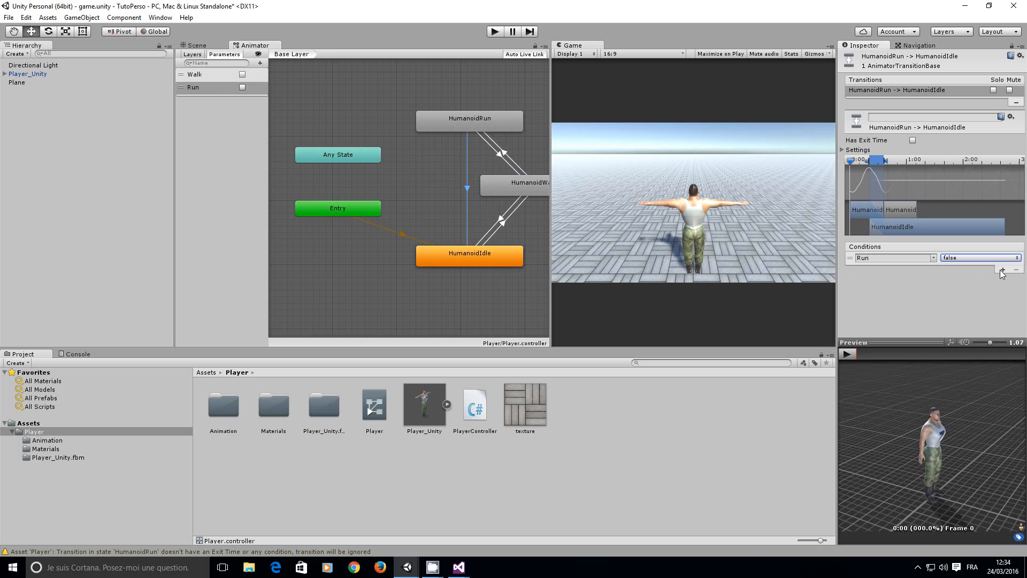
pyautogui.click(957, 270)
pyautogui.click(963, 292)
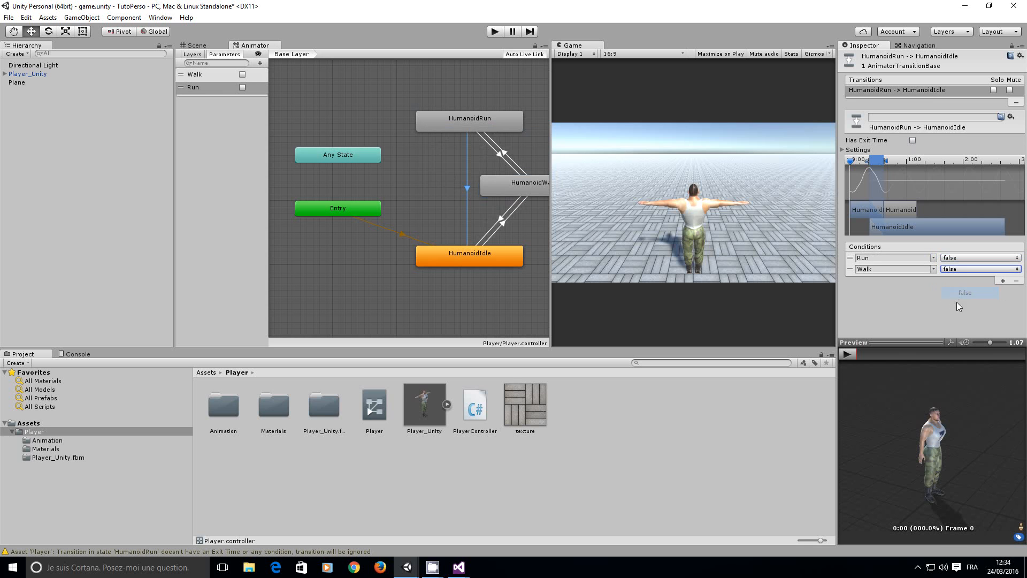
# Step: Spread the HumanoidRun and HumanoidWalk nodes into a triangle with HumanoidIdle, checking the conditions on HumanoidRun's two outgoing transitions
pyautogui.moveTo(481, 122); pyautogui.dragTo(457, 121)
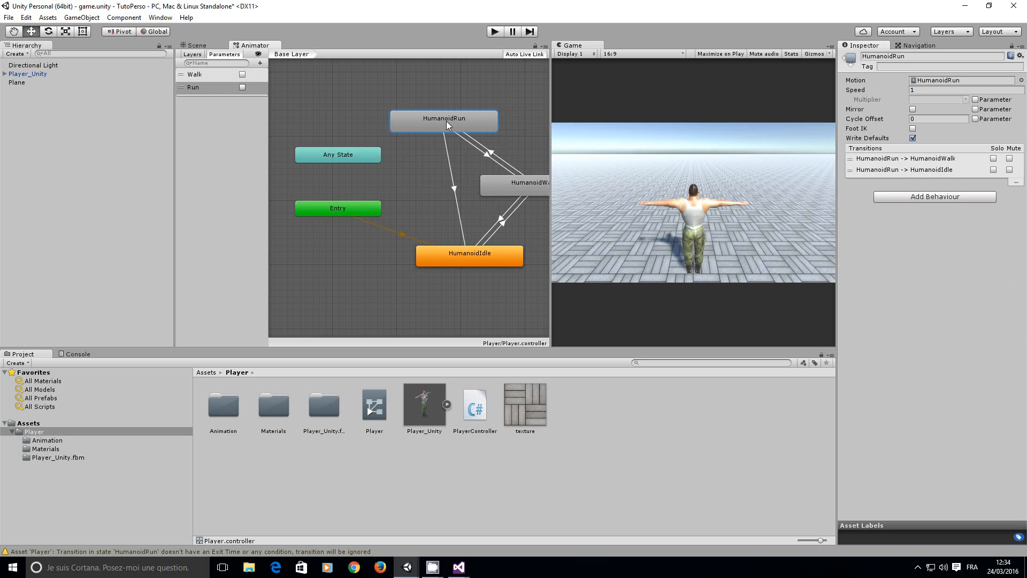
pyautogui.moveTo(499, 183); pyautogui.dragTo(492, 185)
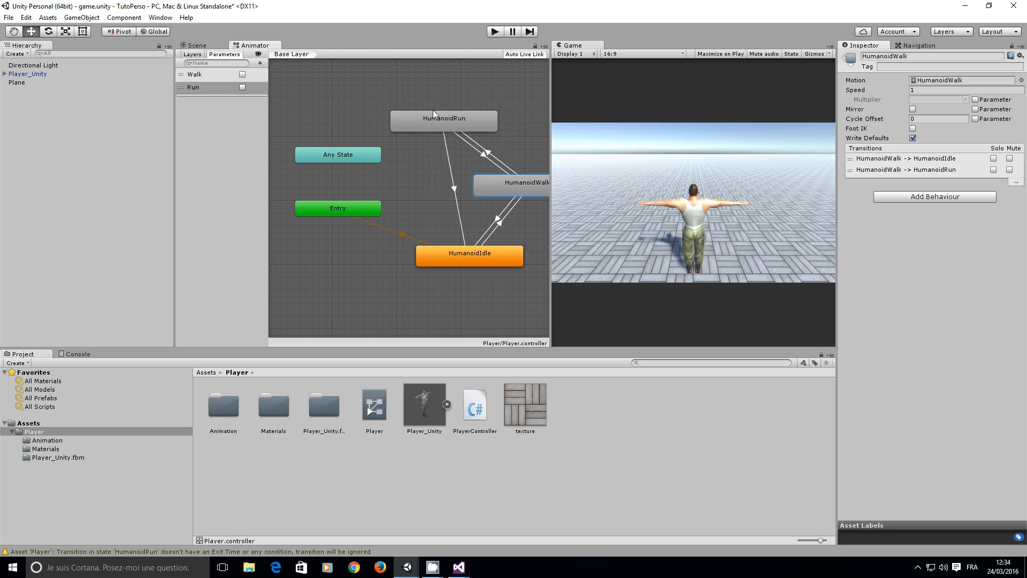
pyautogui.click(458, 124)
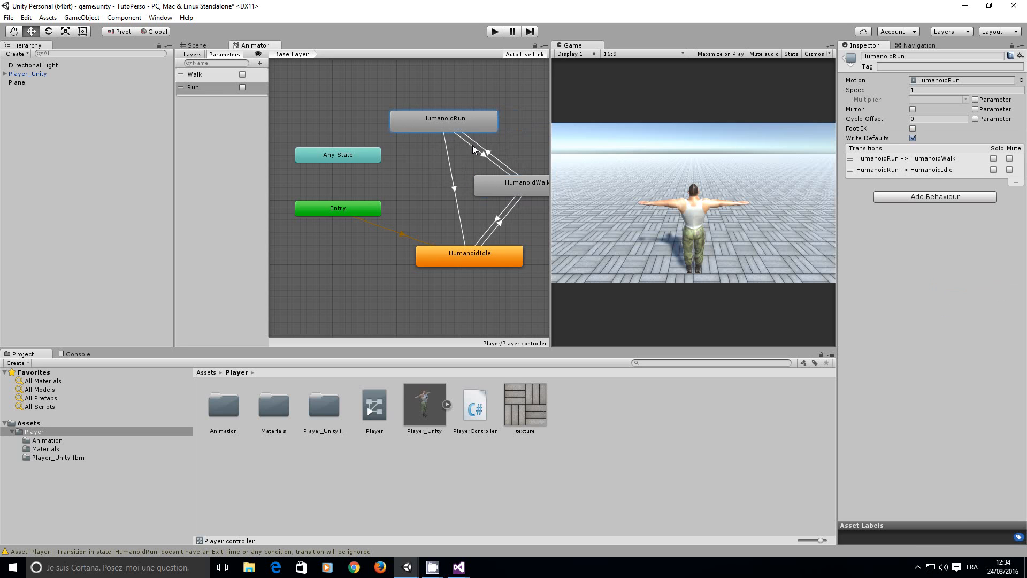
pyautogui.click(471, 146)
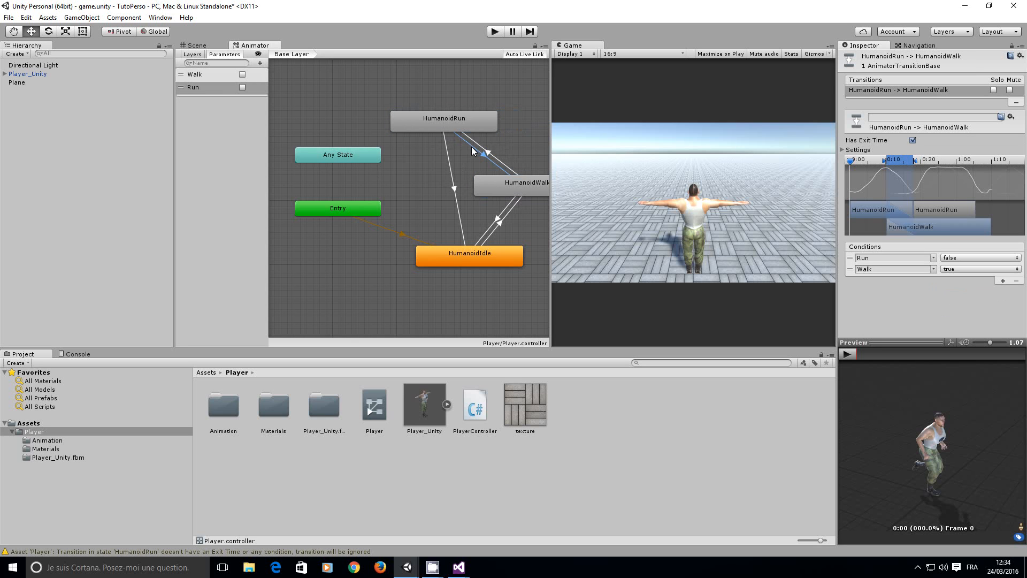
pyautogui.click(447, 137)
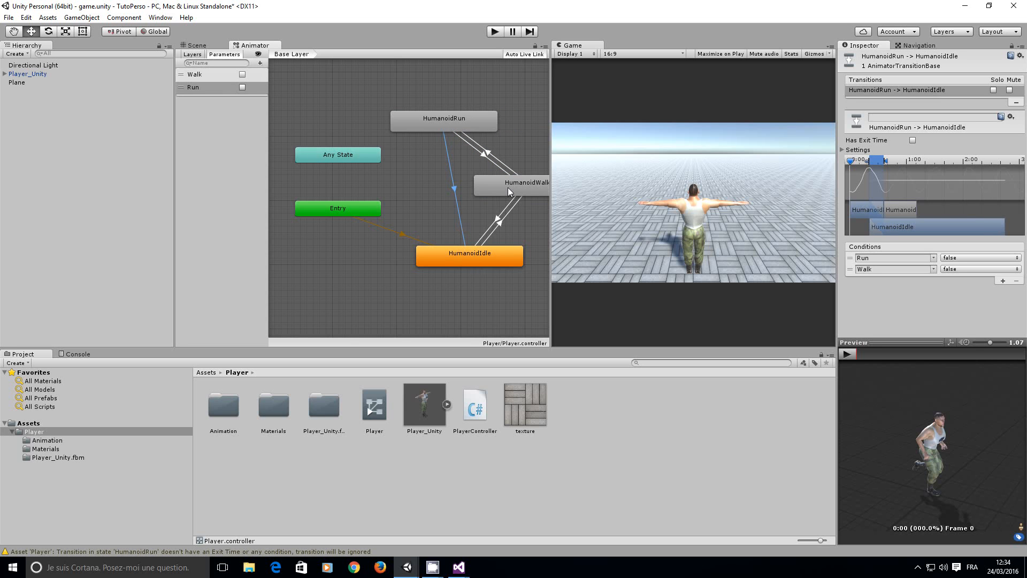
pyautogui.moveTo(433, 117); pyautogui.dragTo(400, 117)
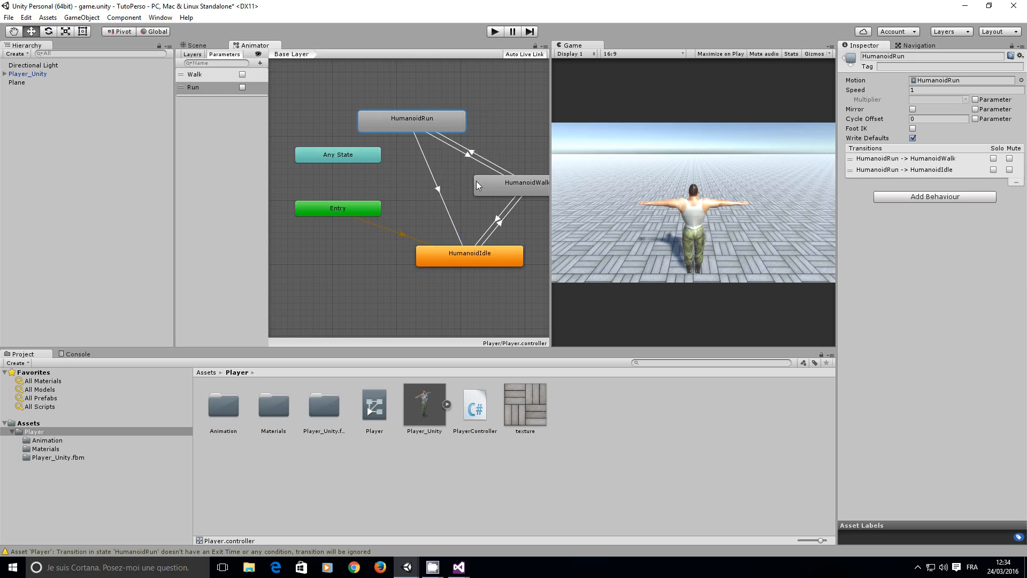
pyautogui.click(489, 181)
pyautogui.moveTo(489, 182); pyautogui.dragTo(474, 171)
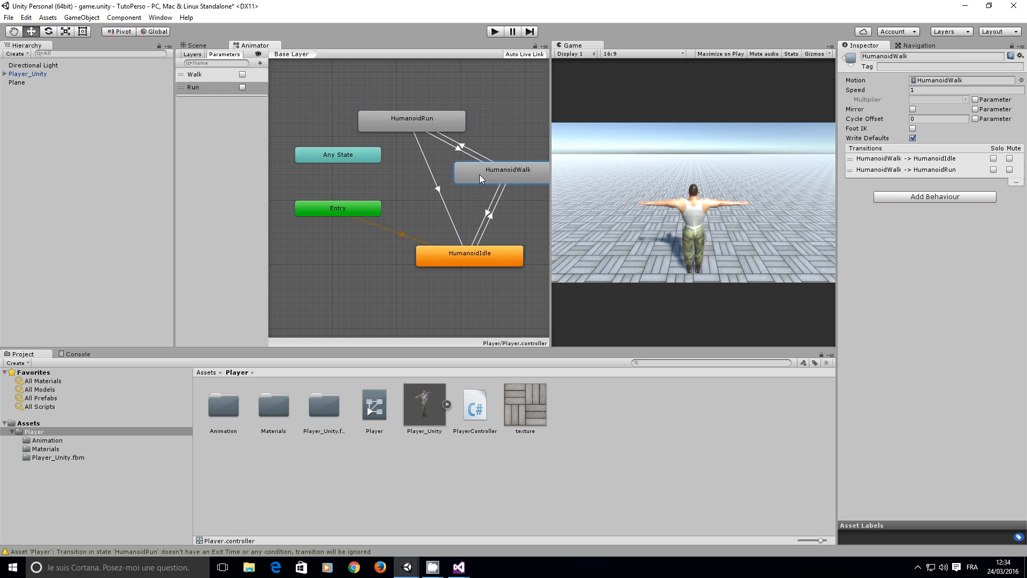
# Step: Create a transition from HumanoidIdle to HumanoidRun in the animator graph
pyautogui.rightClick(451, 256)
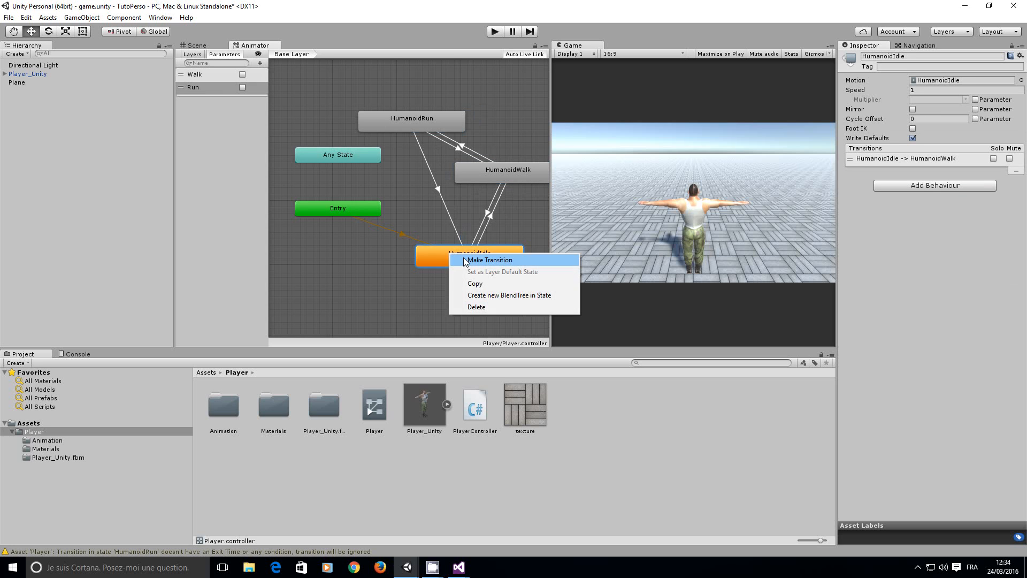
pyautogui.click(464, 259)
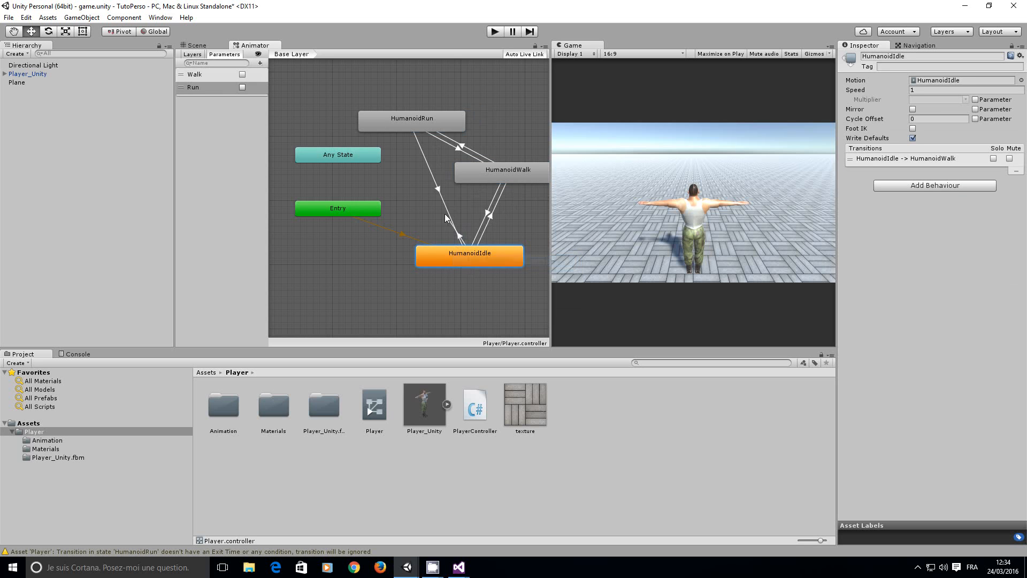
pyautogui.click(416, 124)
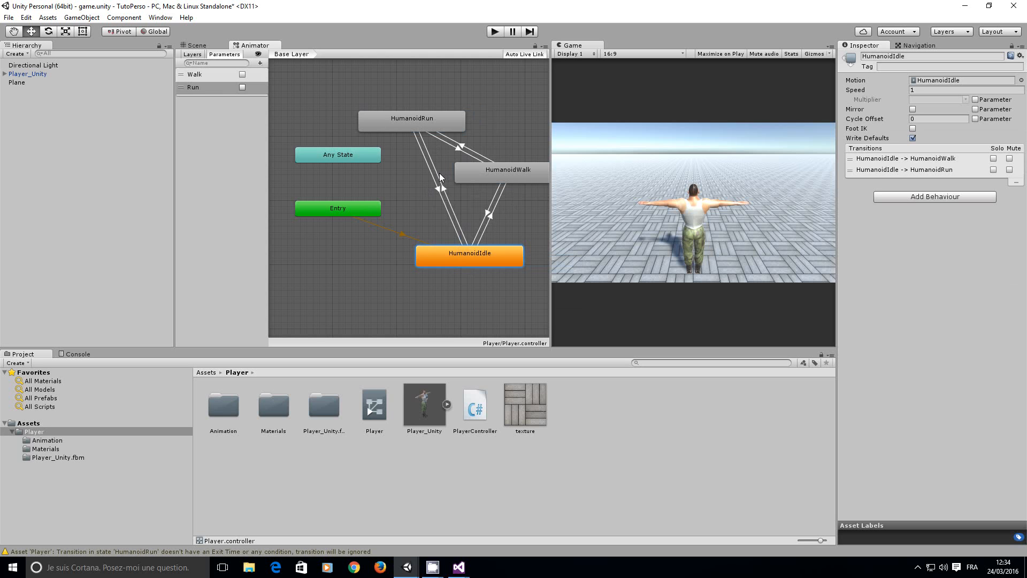
# Step: Add the conditions Run true and Walk false to the HumanoidIdle to HumanoidRun transition, and move the HumanoidWalk node slightly outward
pyautogui.click(445, 189)
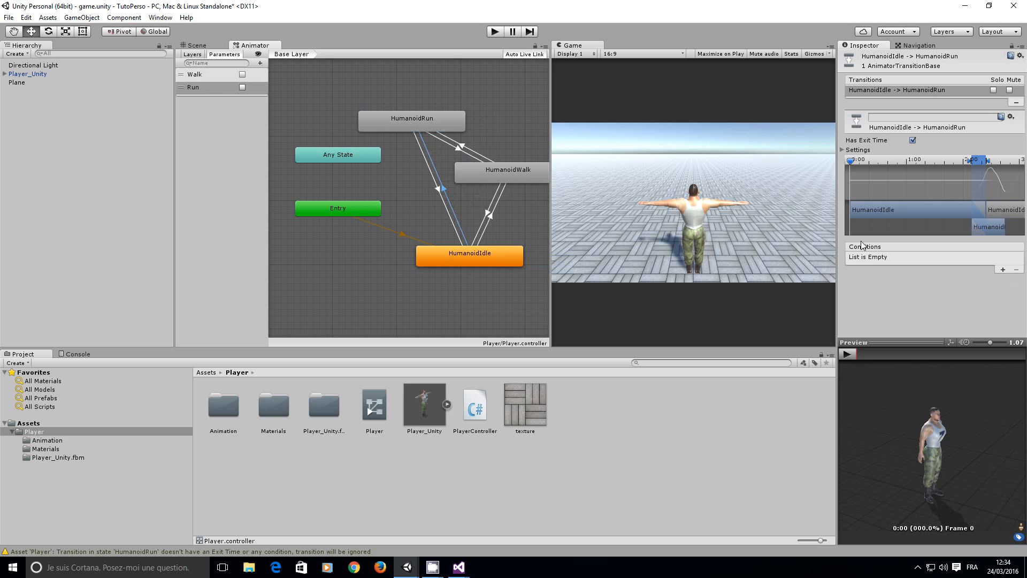
pyautogui.click(1002, 269)
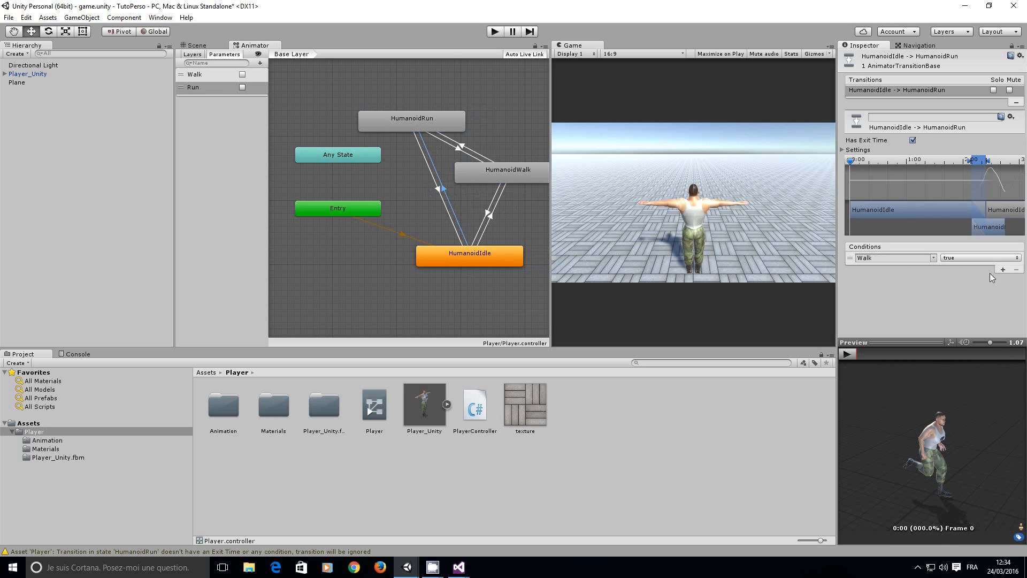
pyautogui.click(933, 258)
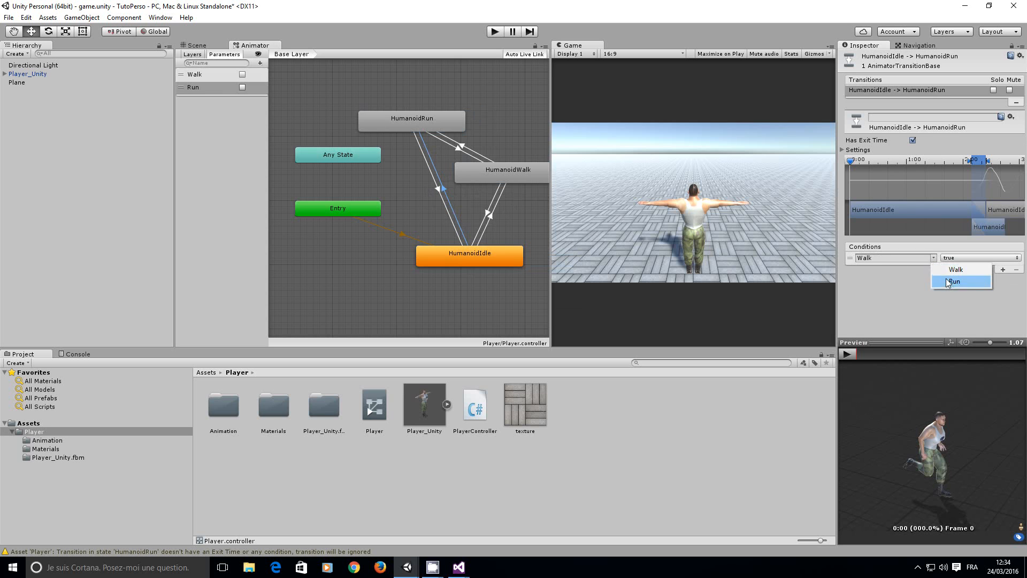
pyautogui.click(944, 282)
pyautogui.click(998, 269)
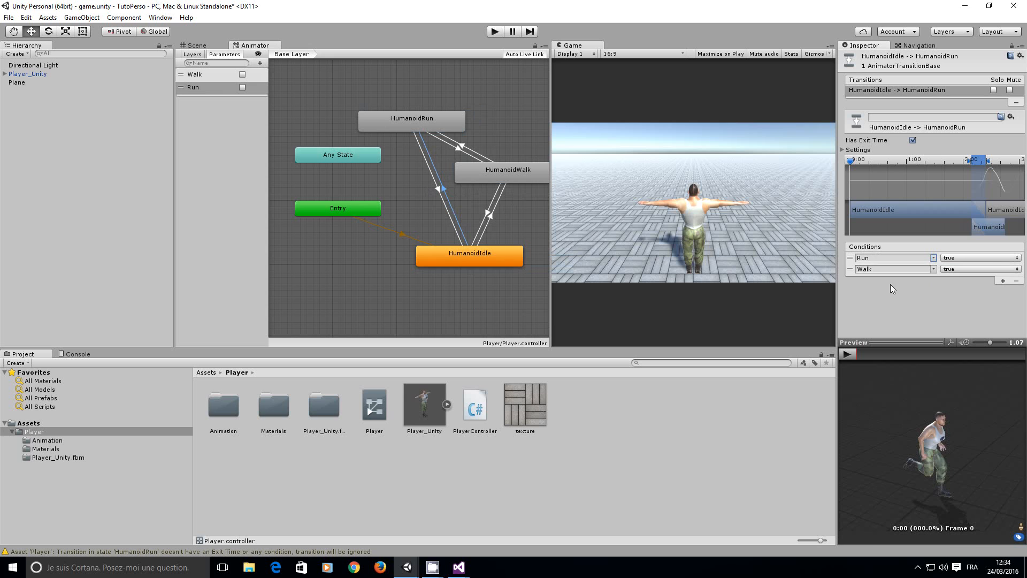
pyautogui.click(962, 269)
pyautogui.click(962, 292)
pyautogui.click(448, 291)
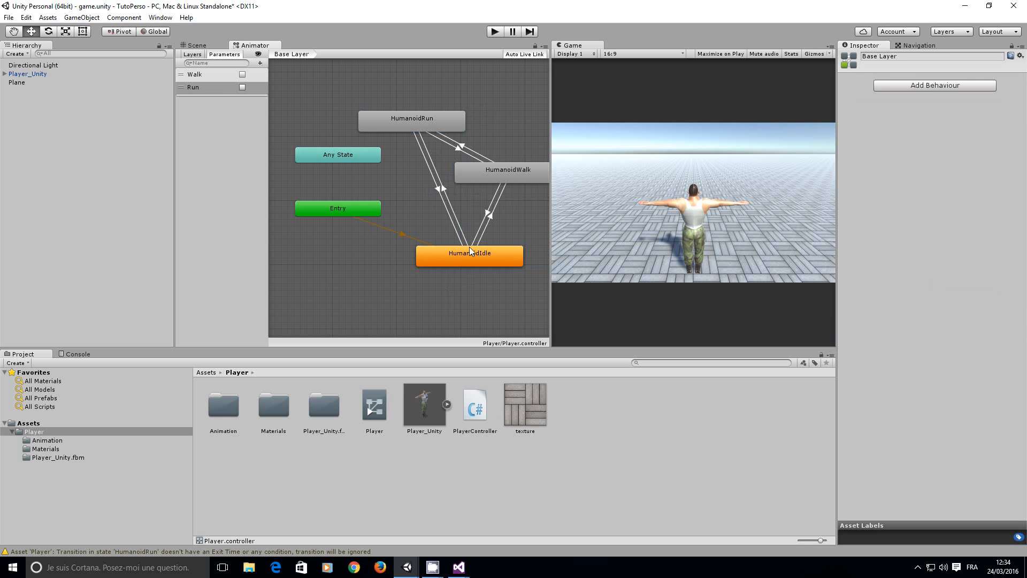
pyautogui.moveTo(489, 178); pyautogui.dragTo(495, 171)
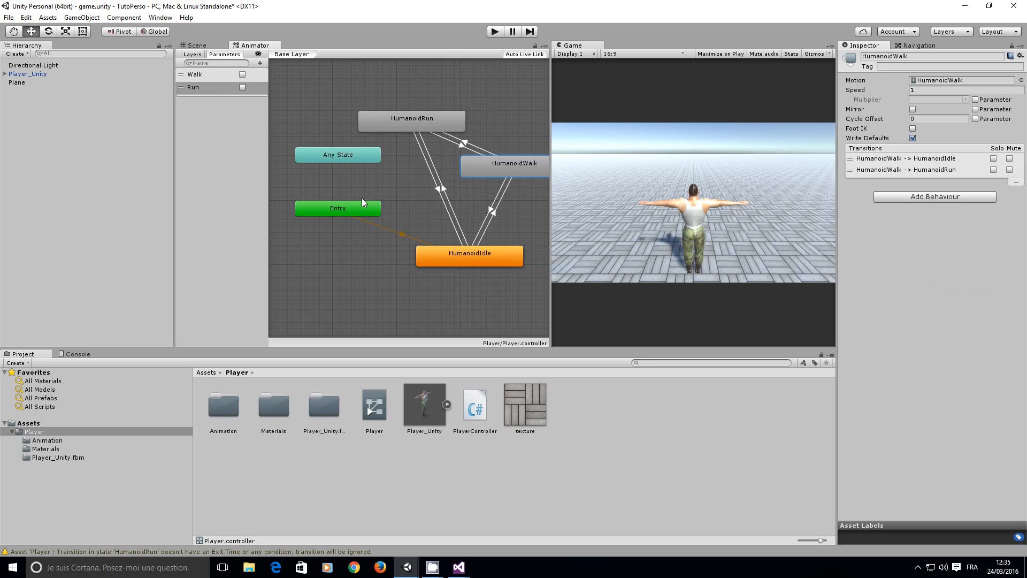
# Step: Switch to the TutoPerso project in Visual Studio and go to the Animations section of PlayerController.cs
pyautogui.moveTo(458, 566)
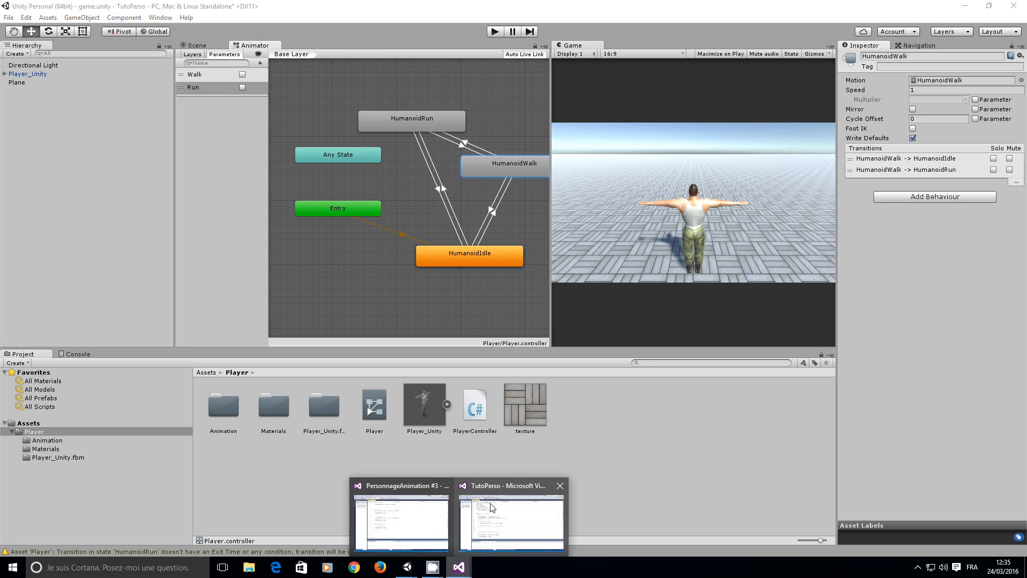
pyautogui.click(507, 514)
pyautogui.click(534, 270)
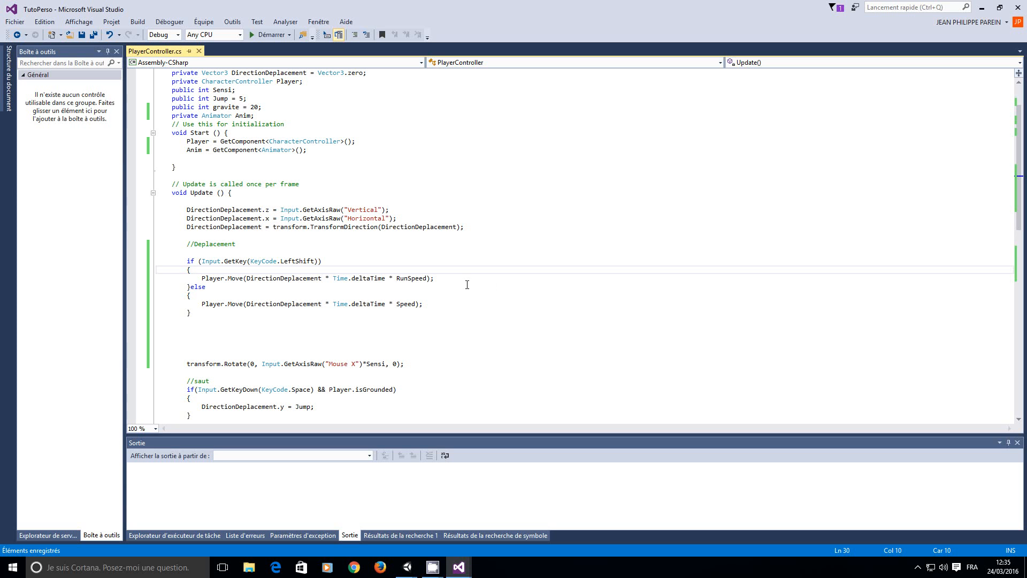
pyautogui.scroll(-7, 470, 283)
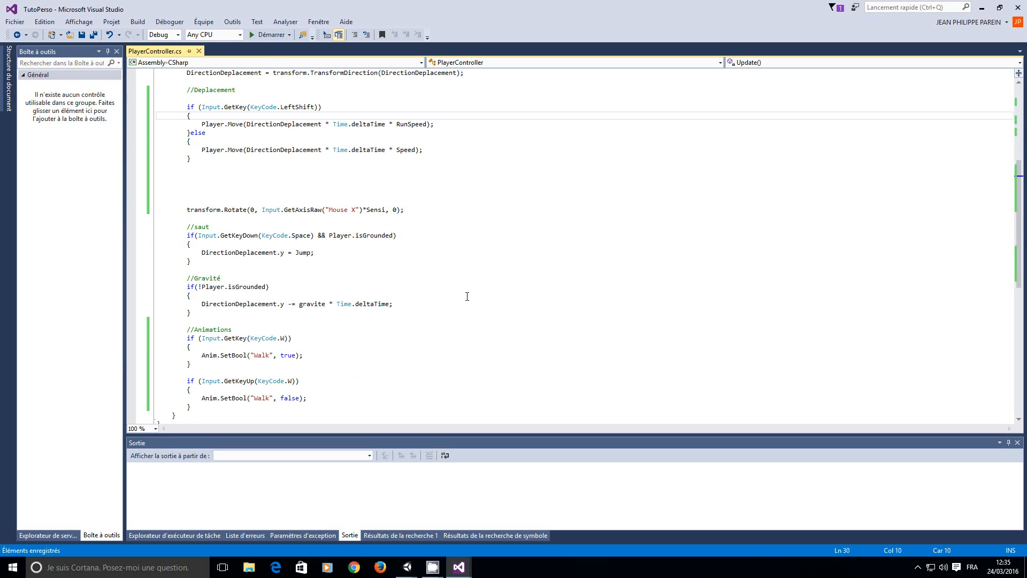
pyautogui.hotkey('alt', 'Tab')
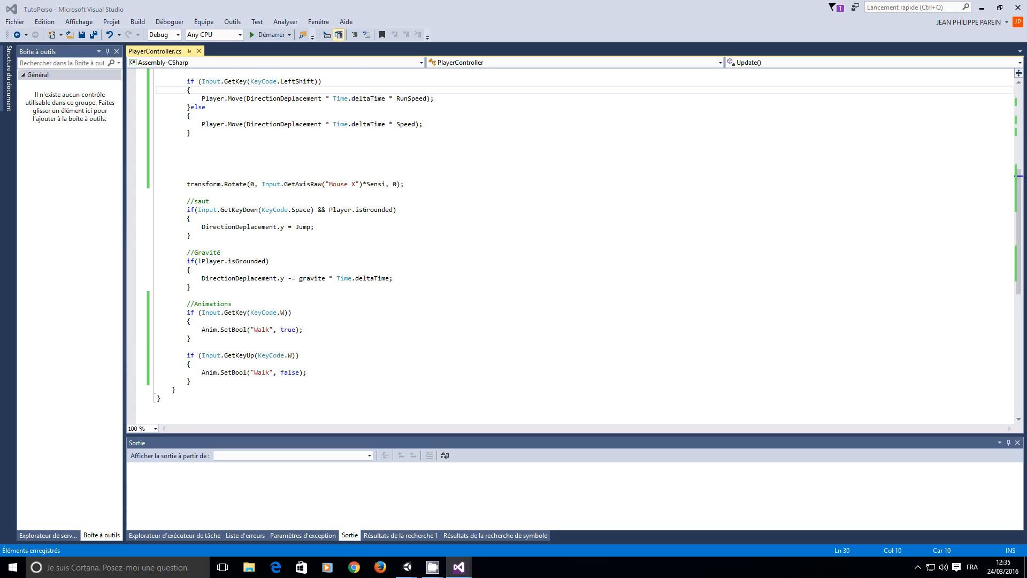
# Step: Extend the GetKey W condition under the Animations comment with & Input.GetKey(KeyCode.LeftShift)
pyautogui.click(289, 312)
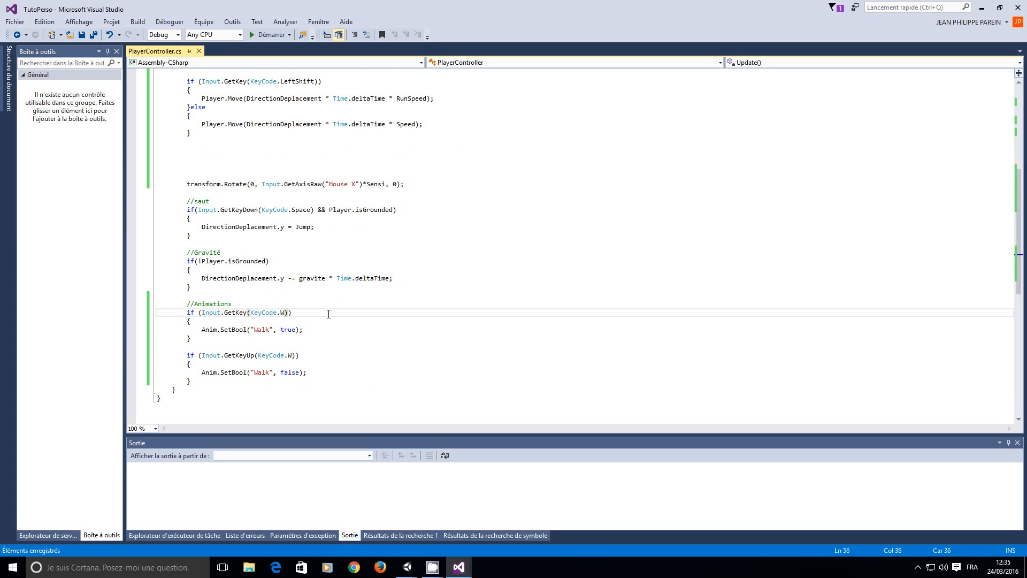
pyautogui.write('& Input')
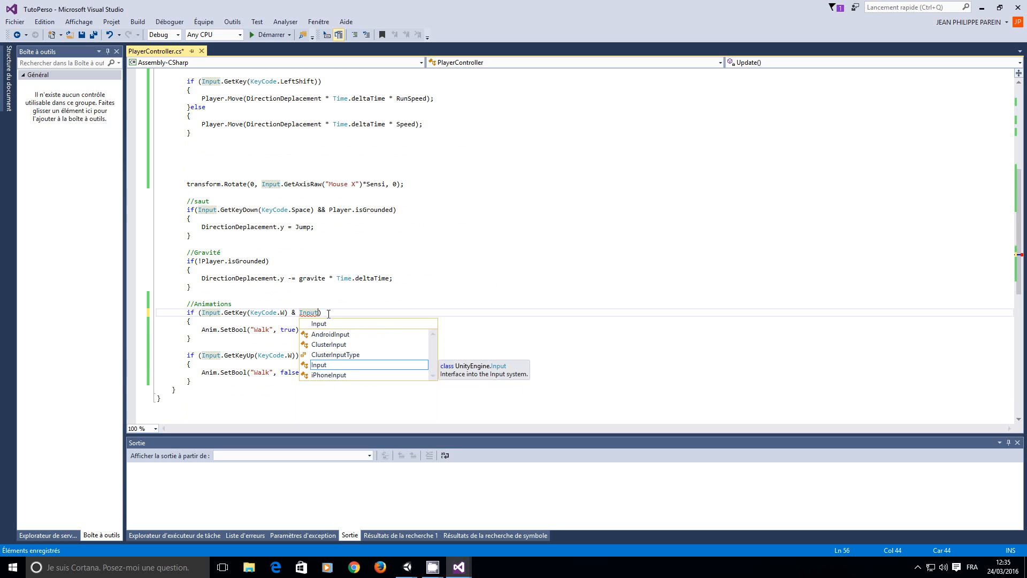
pyautogui.write('(Get')
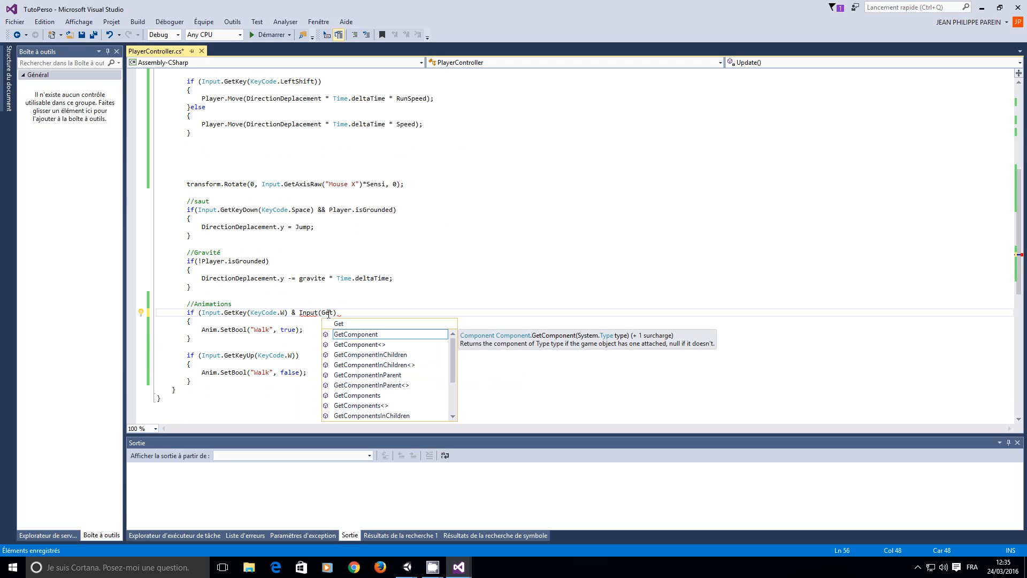
pyautogui.press('BackSpace')
pyautogui.press('BackSpace')
pyautogui.press('BackSpace')
pyautogui.press('BackSpace')
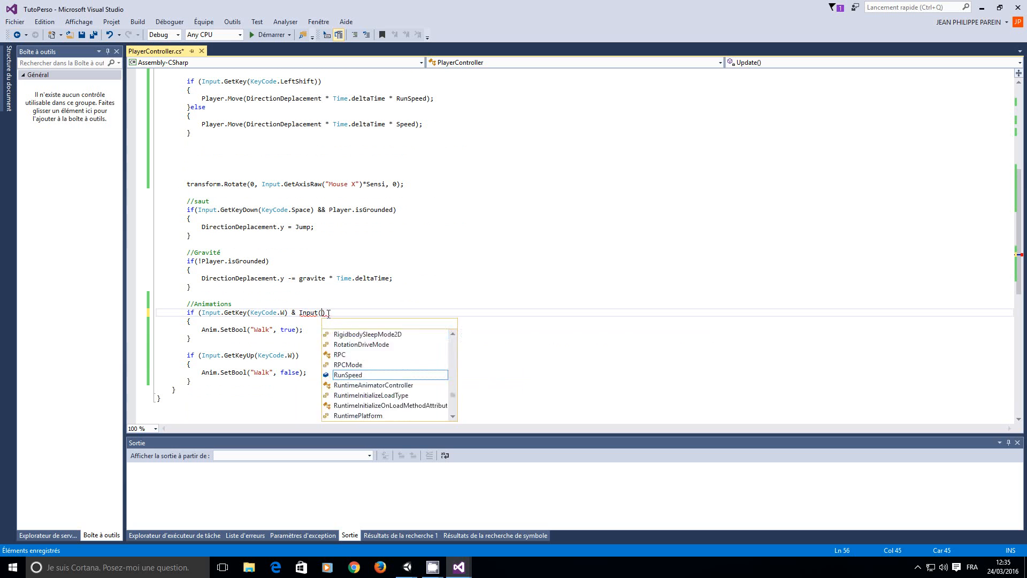
pyautogui.write('.Ge')
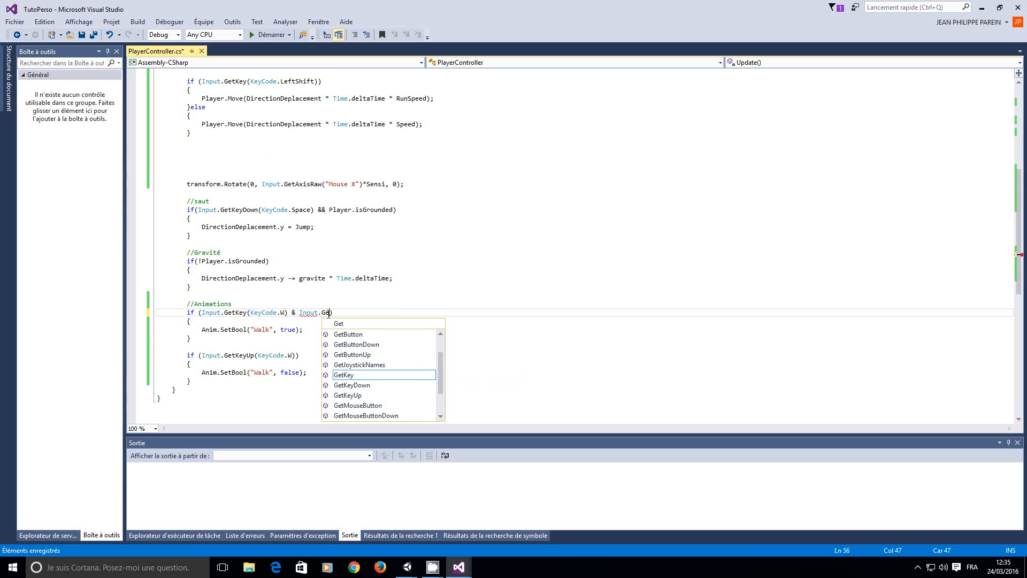
pyautogui.press('Down')
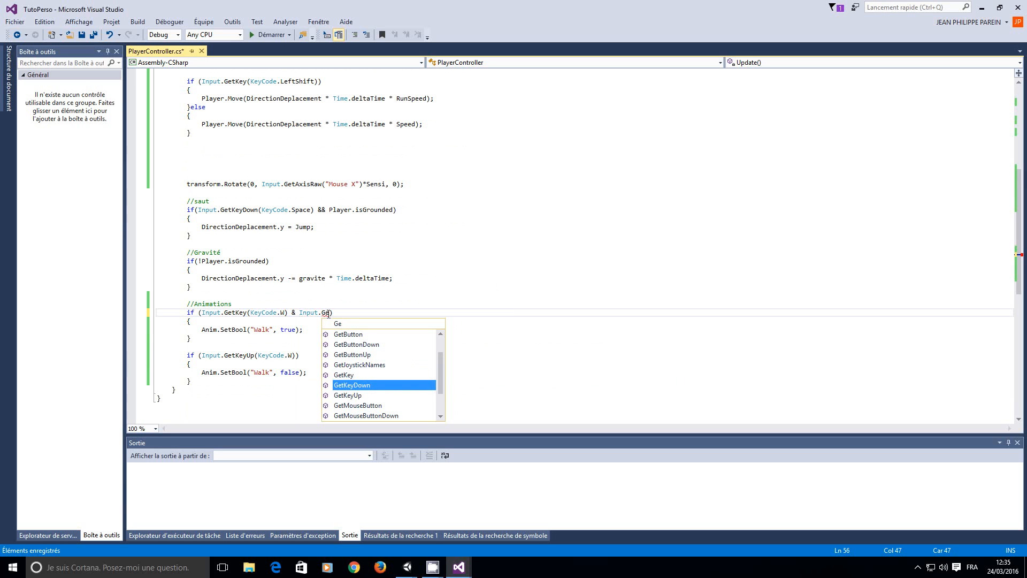
pyautogui.press('Up')
pyautogui.press('Tab')
pyautogui.write('(keyco')
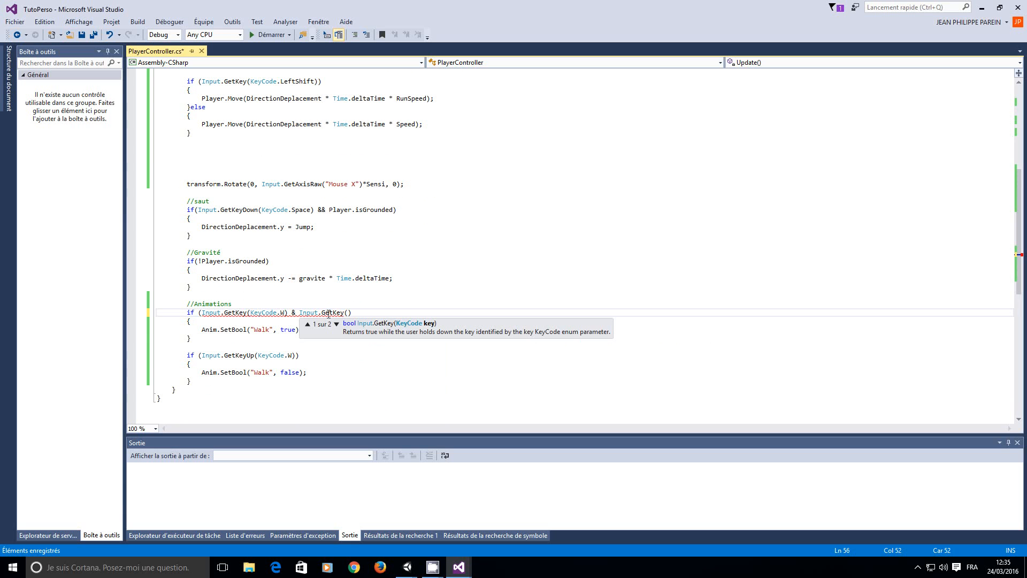
pyautogui.press('Tab')
pyautogui.write('.LeftShift')
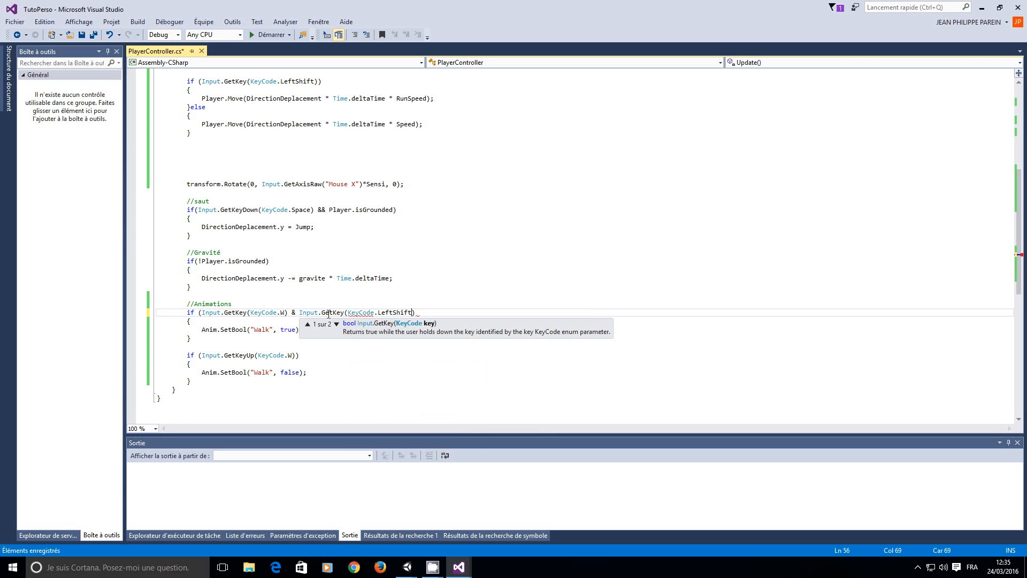
pyautogui.write(')')
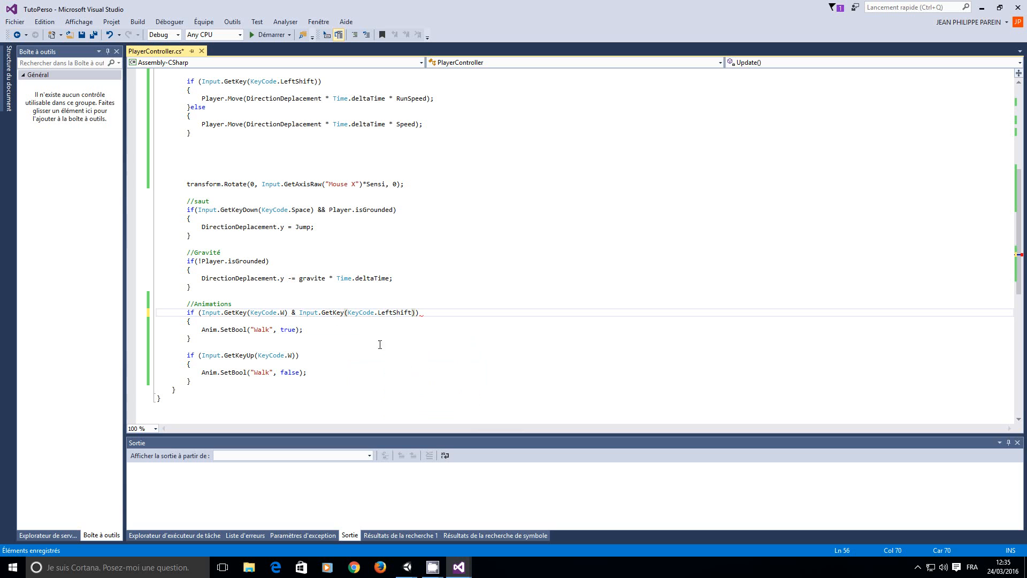
pyautogui.click(378, 345)
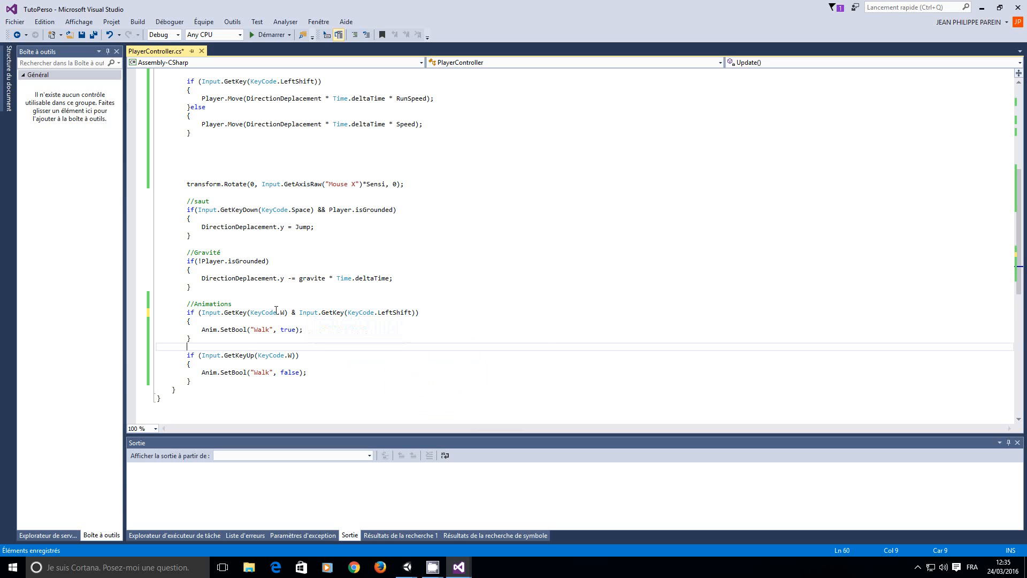
# Step: Negate the LeftShift check in the W key condition with an exclamation mark
pyautogui.moveTo(336, 316)
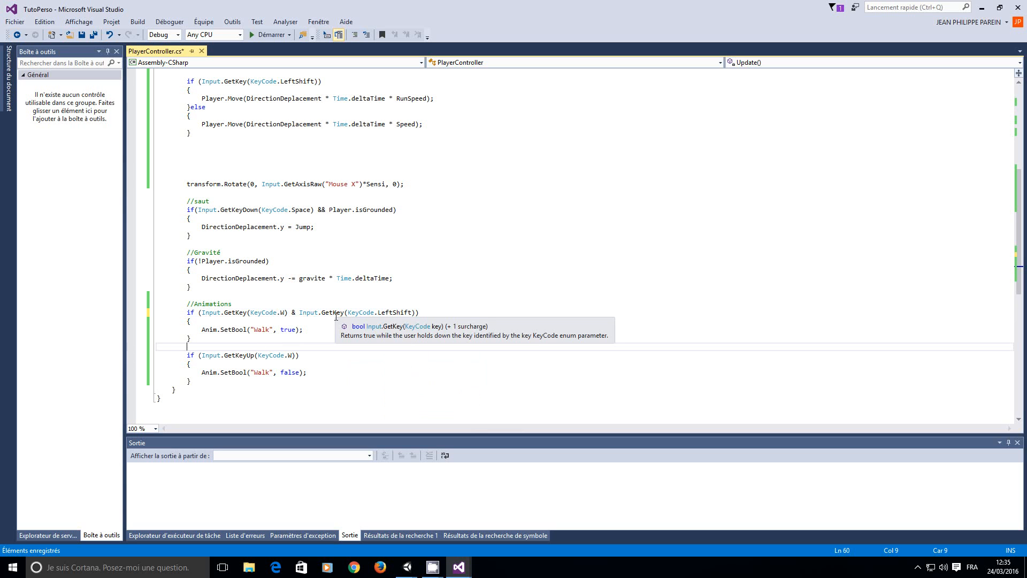
pyautogui.click(300, 313)
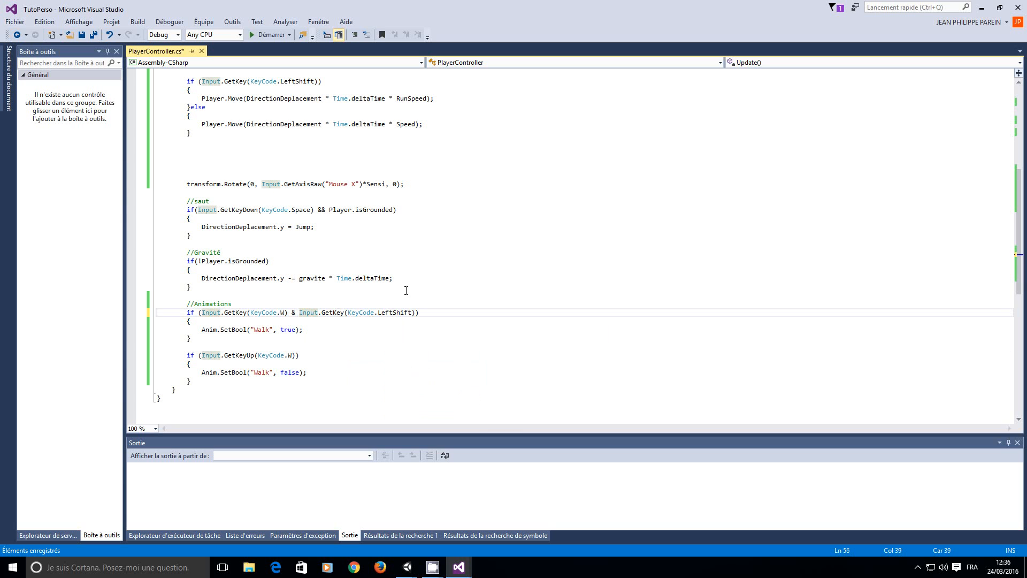
pyautogui.write('!')
pyautogui.press('Down')
pyautogui.press('Down')
pyautogui.press('Down')
pyautogui.press('Down')
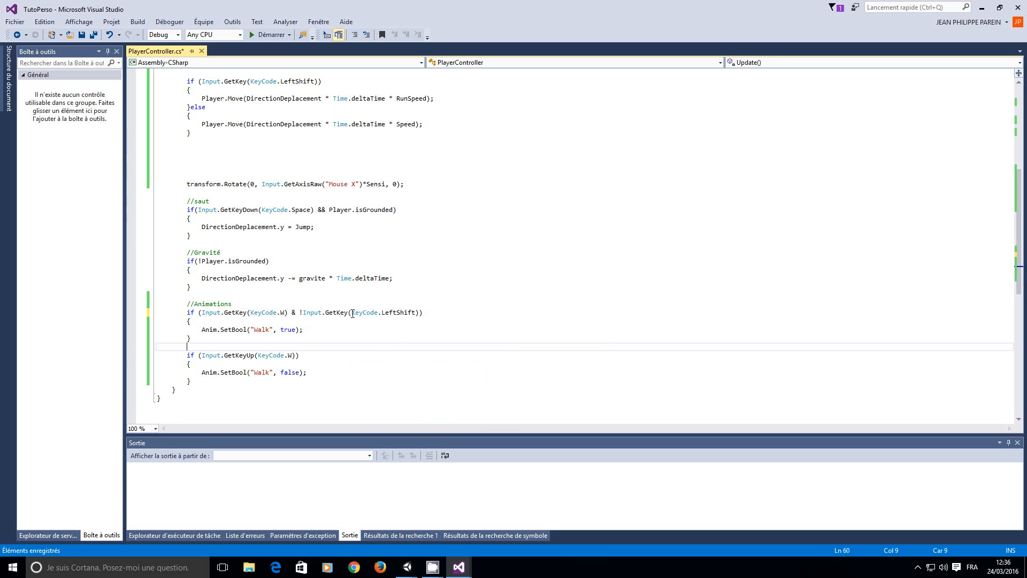
# Step: Add the line Anim.SetBool("Run", false); below the Walk true call in the first animation if block
pyautogui.click(347, 330)
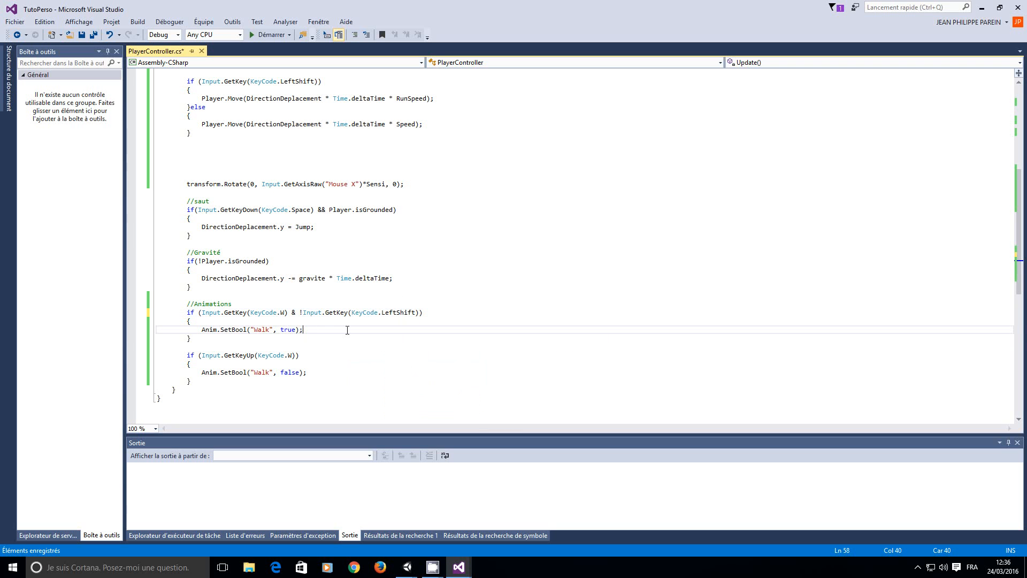
pyautogui.press('Return')
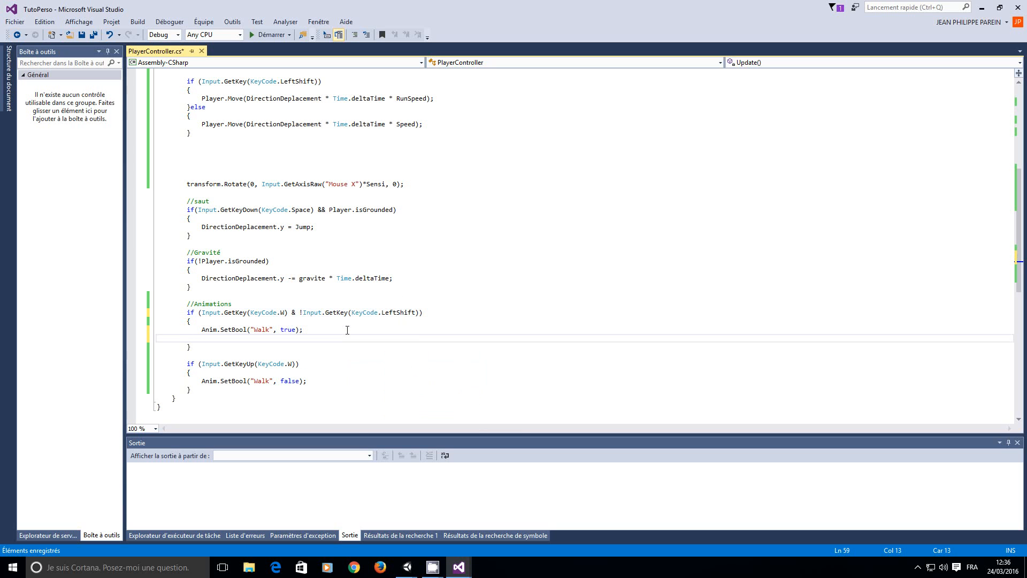
pyautogui.write('Anim')
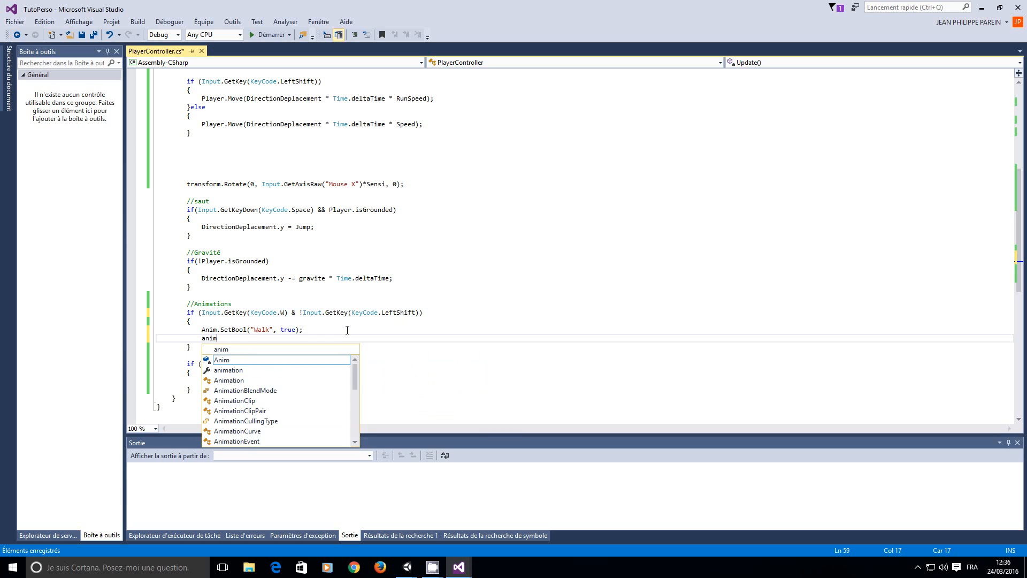
pyautogui.press('Escape')
pyautogui.write('.SetBool')
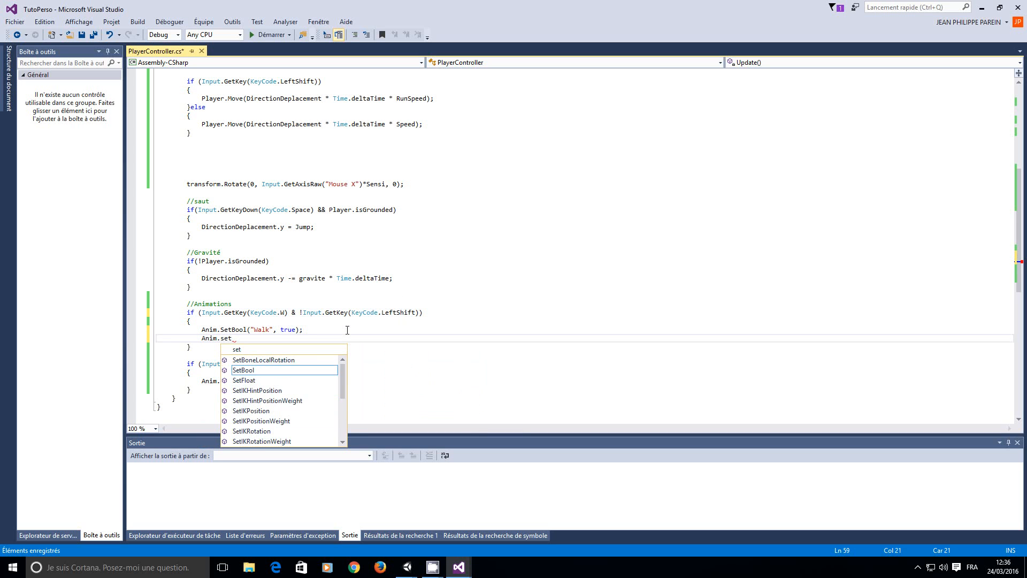
pyautogui.press('Escape')
pyautogui.write('("Run"')
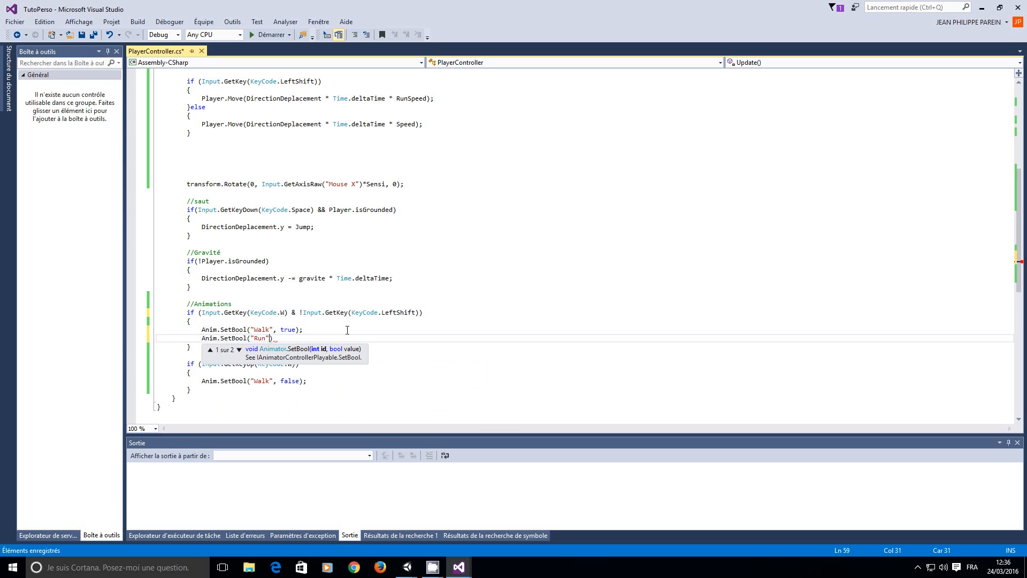
pyautogui.write(',fa')
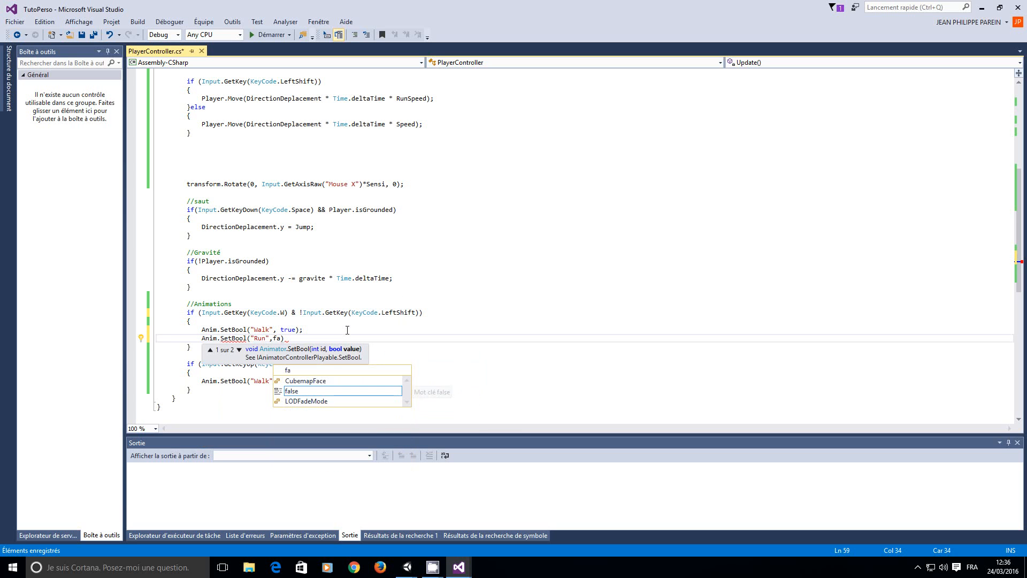
pyautogui.press('Tab')
pyautogui.write(')')
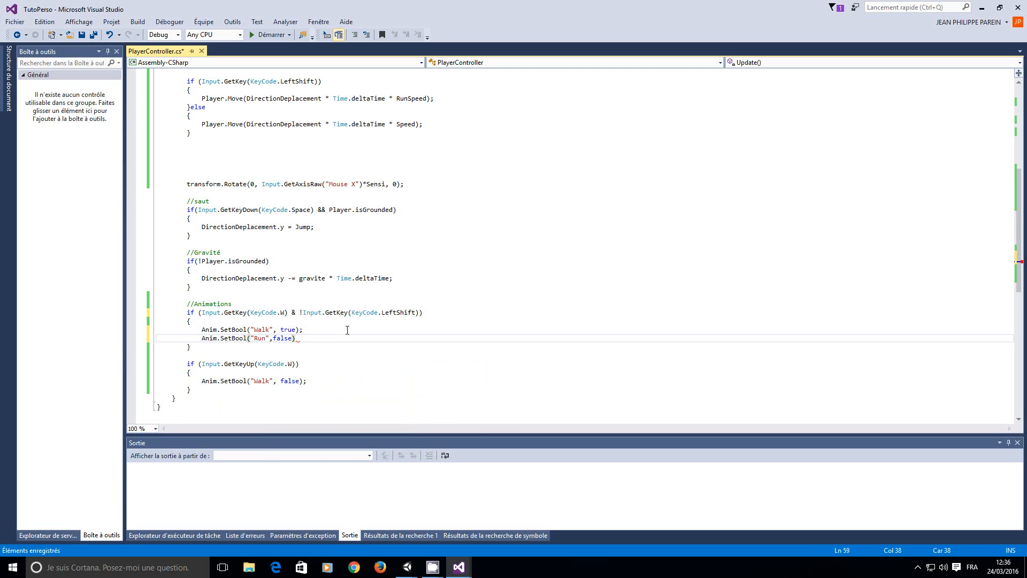
pyautogui.write(';')
# Step: Duplicate the GetKey W animation if block directly below itself, above the GetKeyUp W block
pyautogui.click(439, 380)
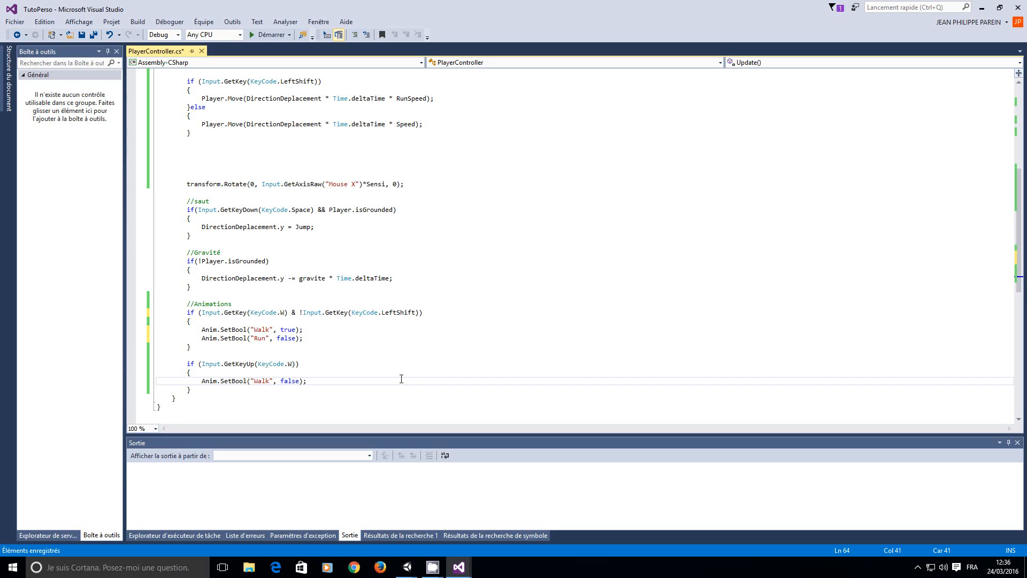
pyautogui.click(216, 355)
pyautogui.press('Return')
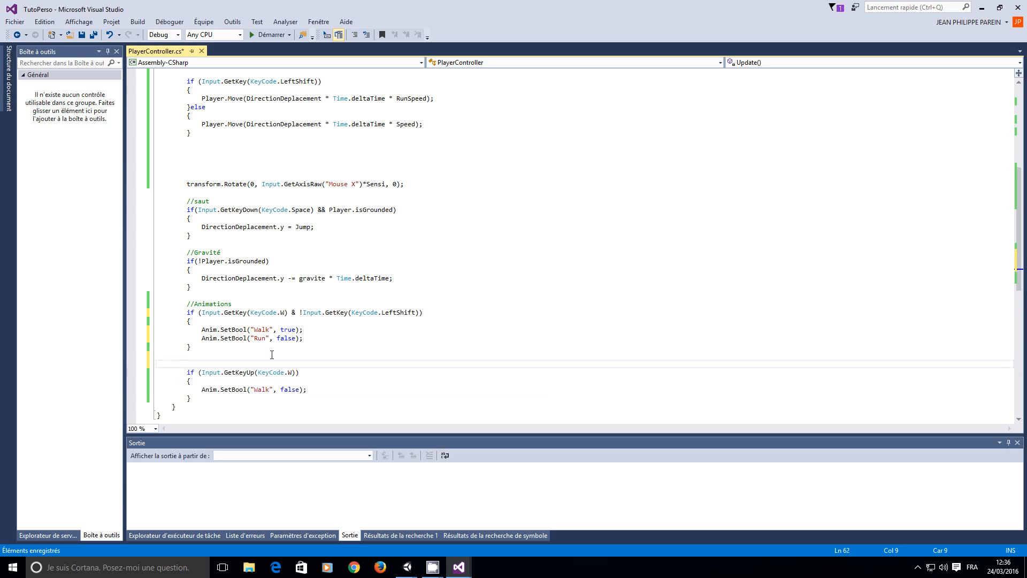
pyautogui.press('Return')
pyautogui.press('Up')
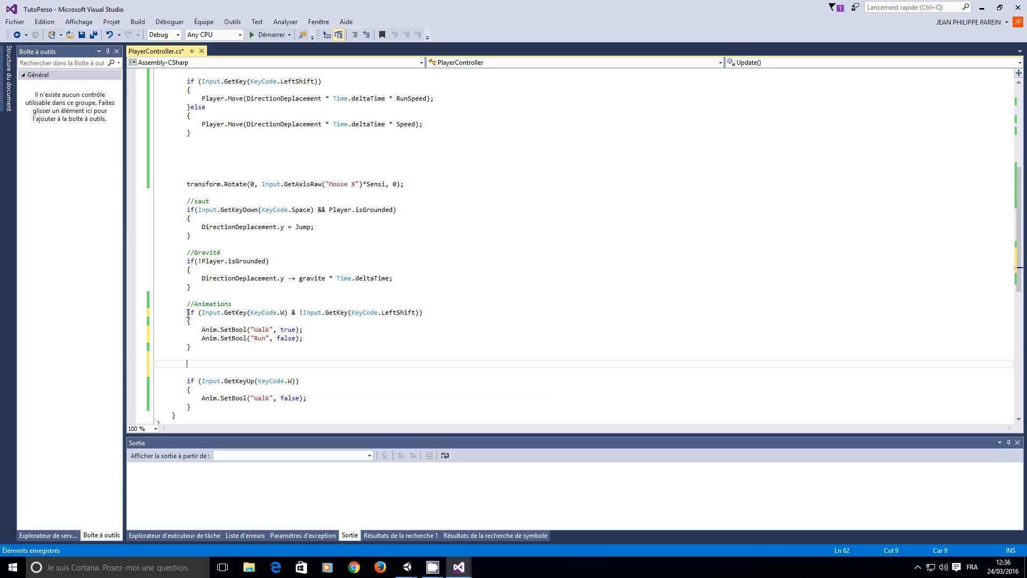
pyautogui.moveTo(187, 313); pyautogui.dragTo(201, 346)
pyautogui.hotkey('ctrl', 'c')
pyautogui.click(238, 365)
pyautogui.hotkey('ctrl', 'v')
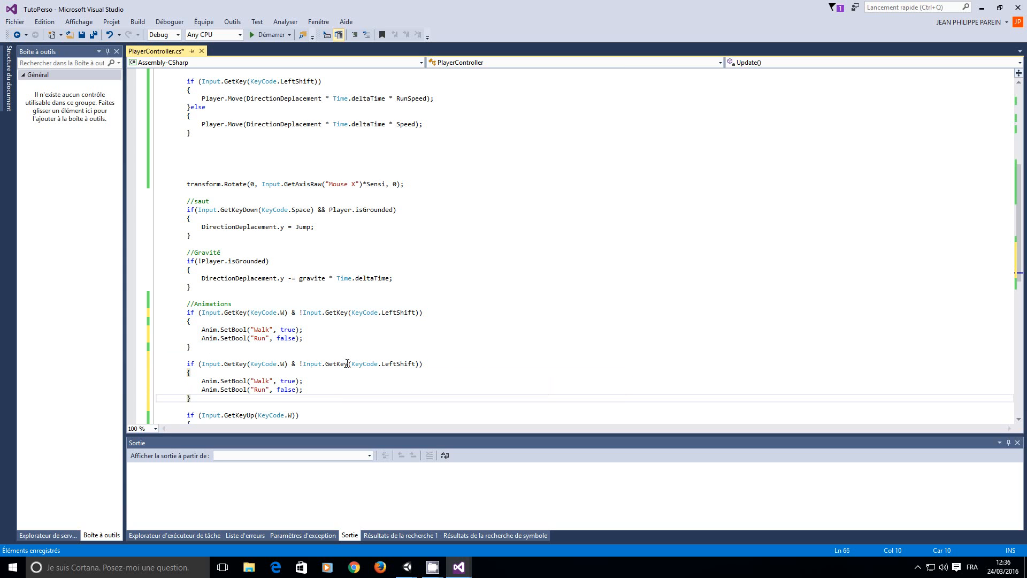
# Step: Remove the exclamation mark before the LeftShift check in the copied if condition
pyautogui.click(303, 364)
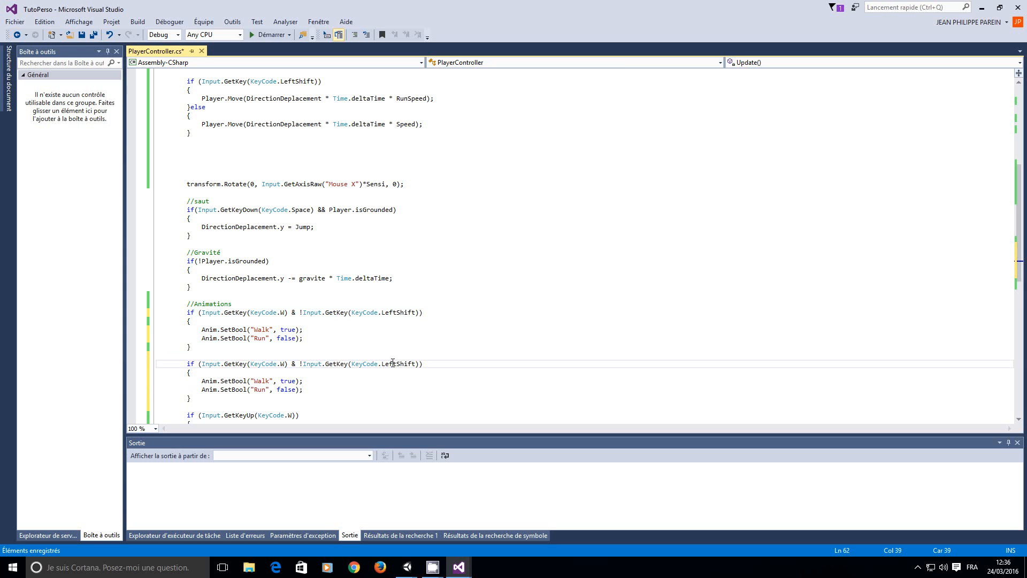
pyautogui.press('BackSpace')
pyautogui.press('Down')
pyautogui.press('Down')
pyautogui.press('Down')
pyautogui.press('Down')
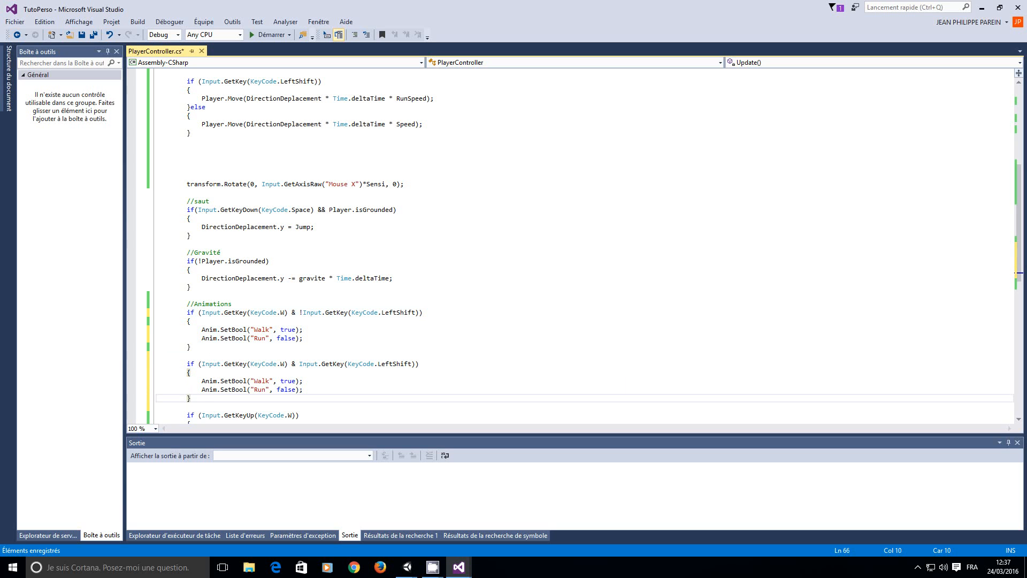
# Step: Set Walk to false and Run to true in the SetBool calls of the second GetKey W block
pyautogui.doubleClick(282, 381)
pyautogui.write('false')
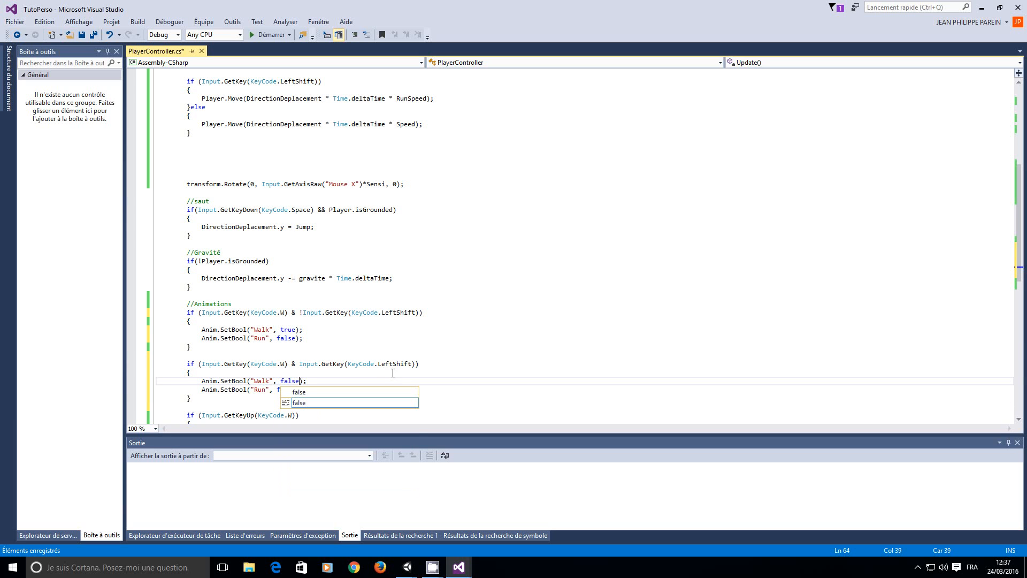
pyautogui.click(285, 390)
pyautogui.doubleClick(286, 389)
pyautogui.write('True')
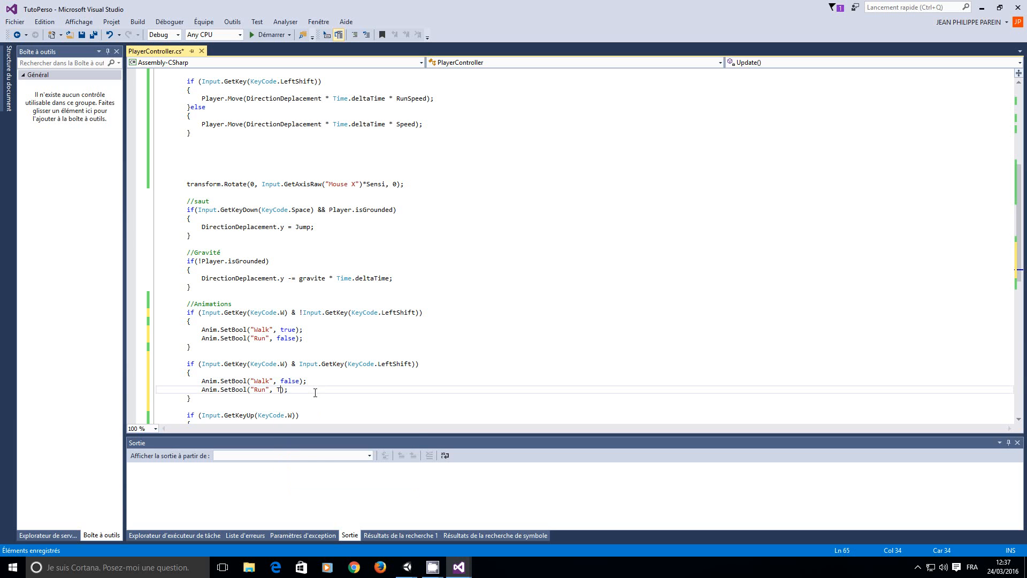
pyautogui.press('BackSpace')
pyautogui.press('BackSpace')
pyautogui.press('BackSpace')
pyautogui.press('BackSpace')
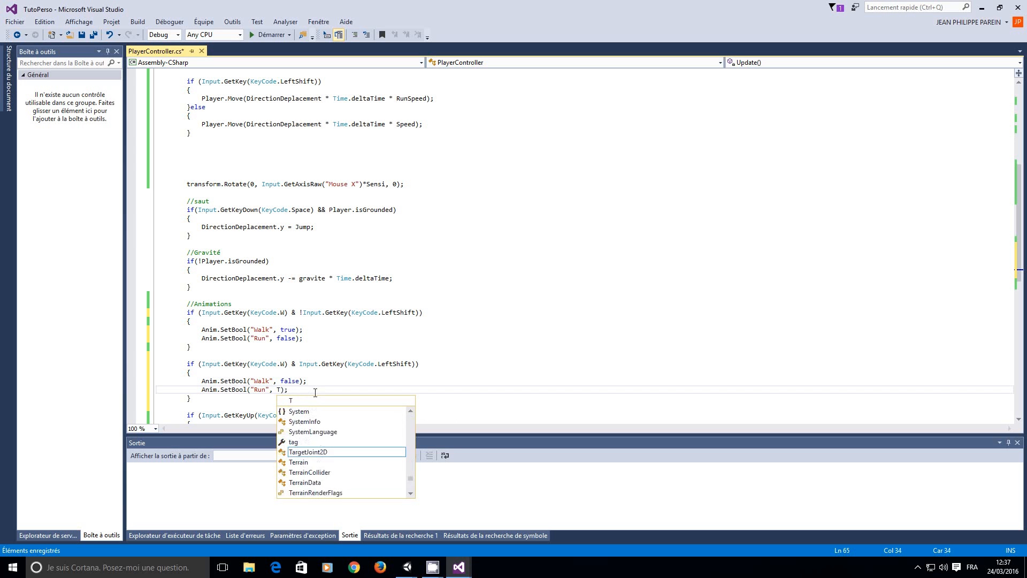
pyautogui.write('t')
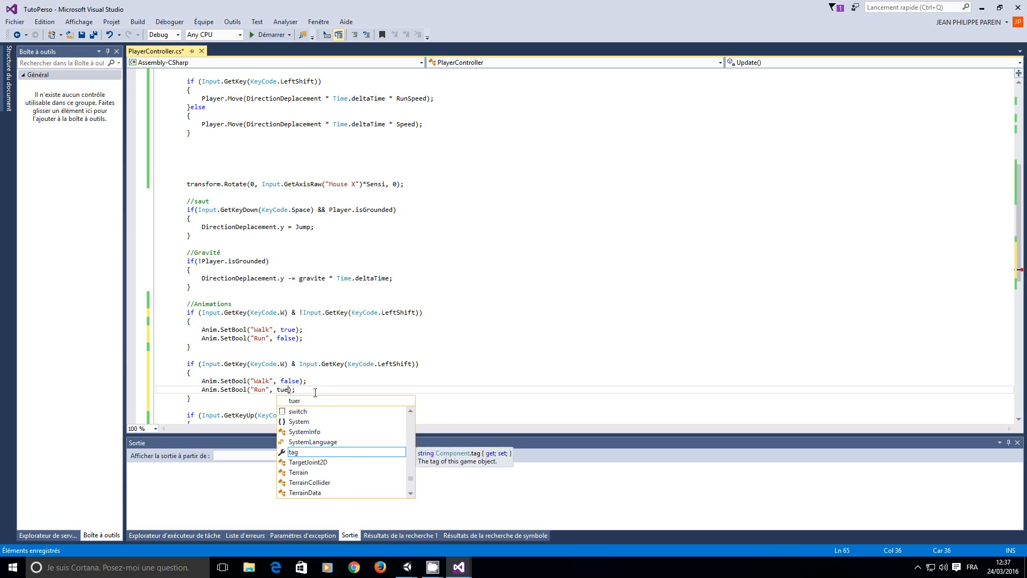
pyautogui.write('rue')
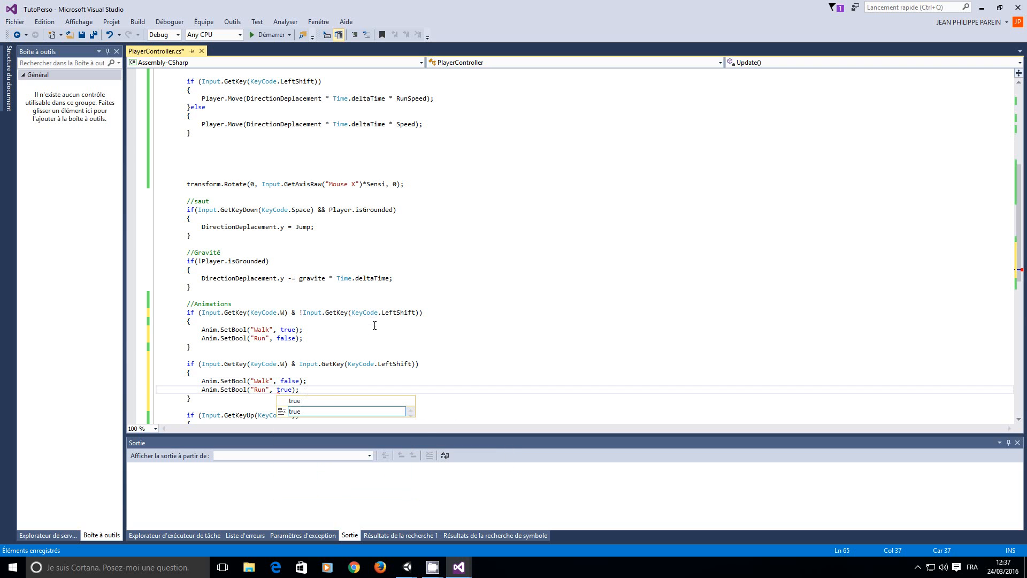
pyautogui.click(374, 325)
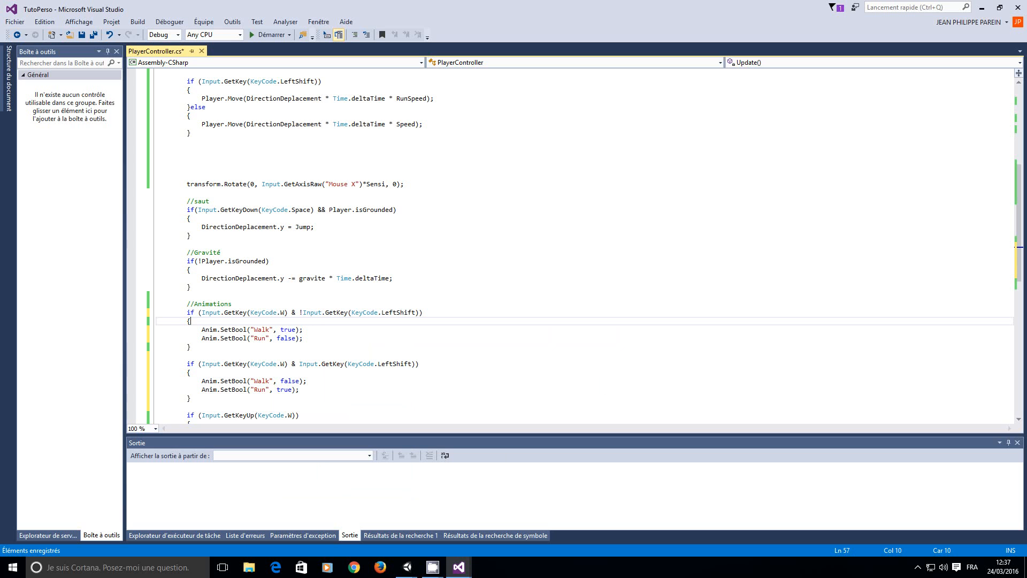
# Step: Duplicate the GetKeyUp W block below itself and negate the copy's condition with an exclamation mark
pyautogui.scroll(-2, 328, 361)
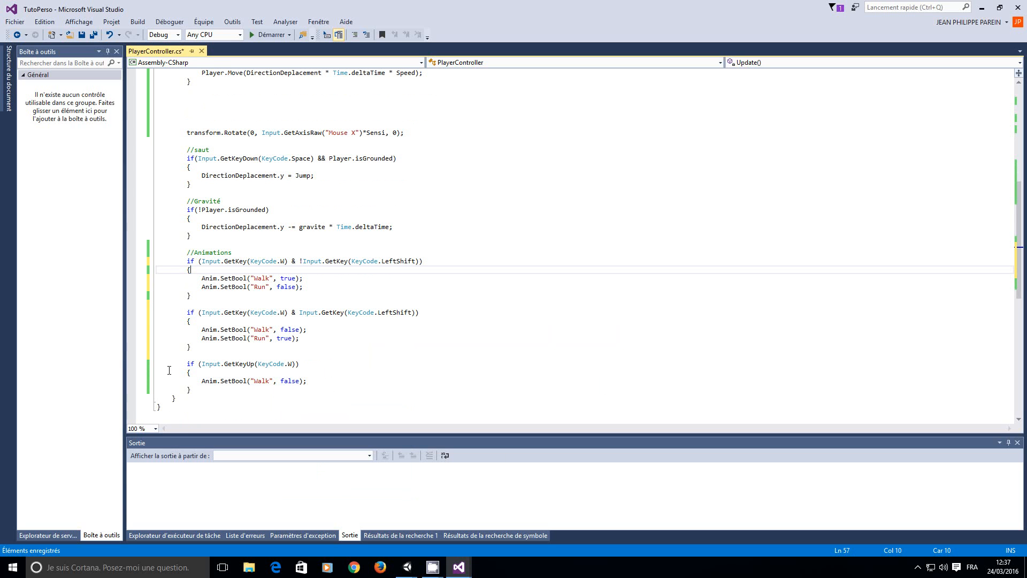
pyautogui.moveTo(186, 364); pyautogui.dragTo(209, 391)
pyautogui.hotkey('ctrl', 'c')
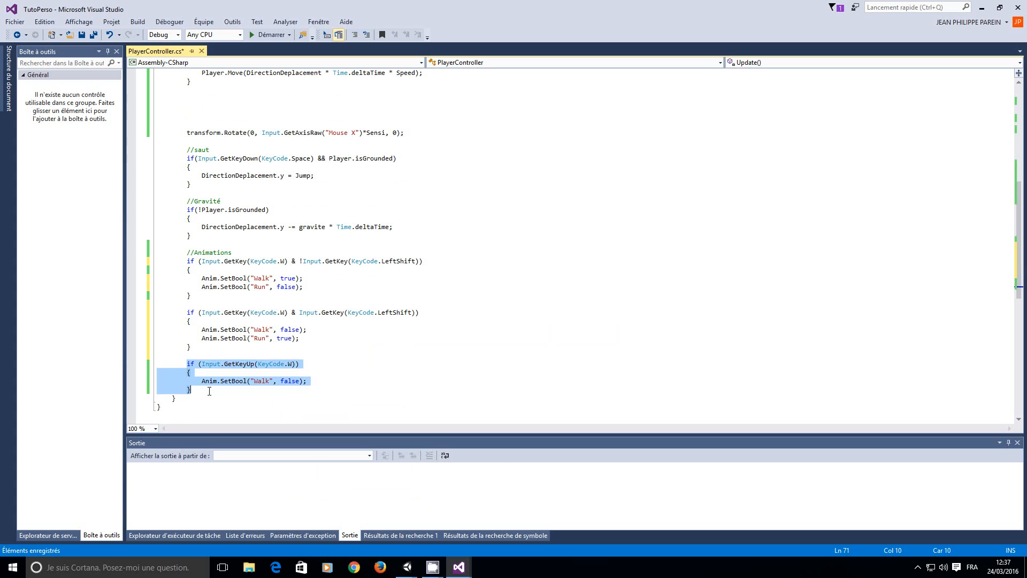
pyautogui.click(209, 391)
pyautogui.press('Return')
pyautogui.press('Return')
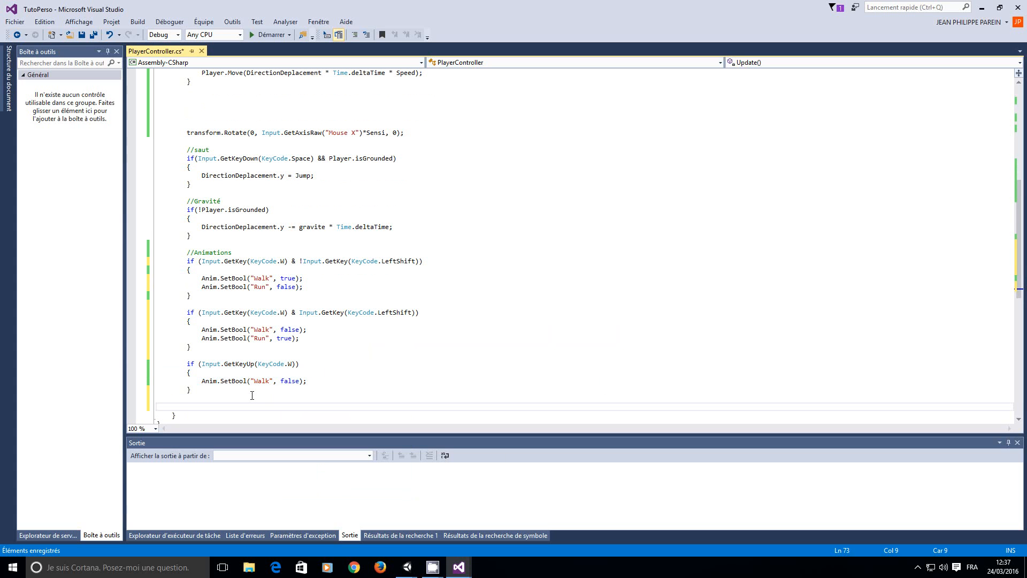
pyautogui.hotkey('ctrl', 'v')
pyautogui.scroll(-1, 356, 355)
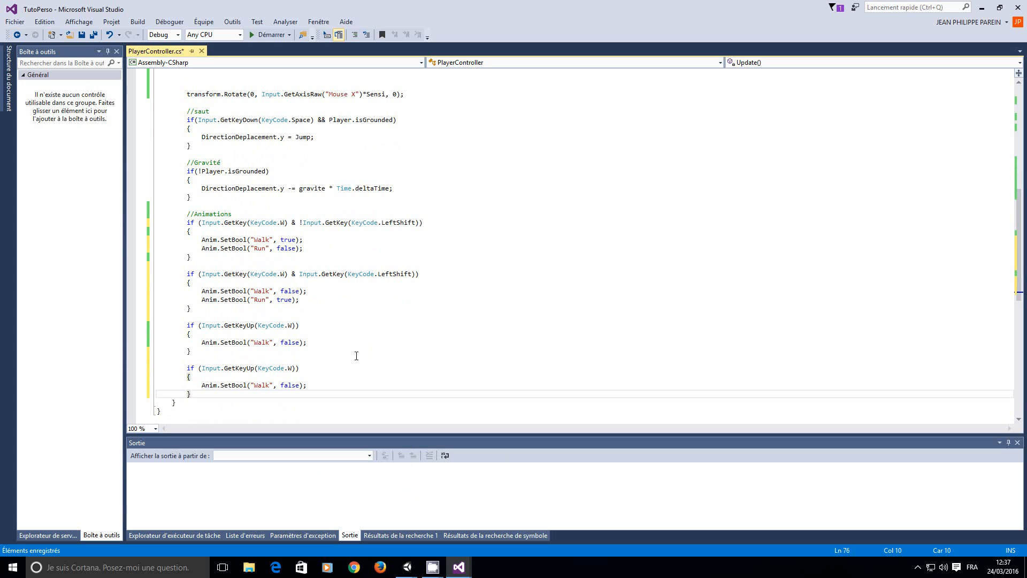
pyautogui.click(202, 368)
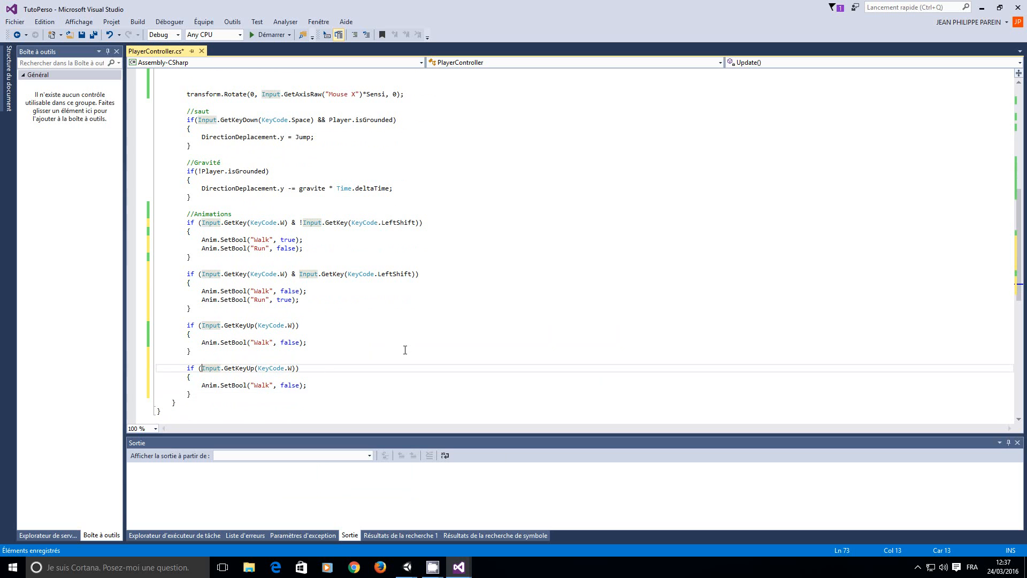
pyautogui.write('!')
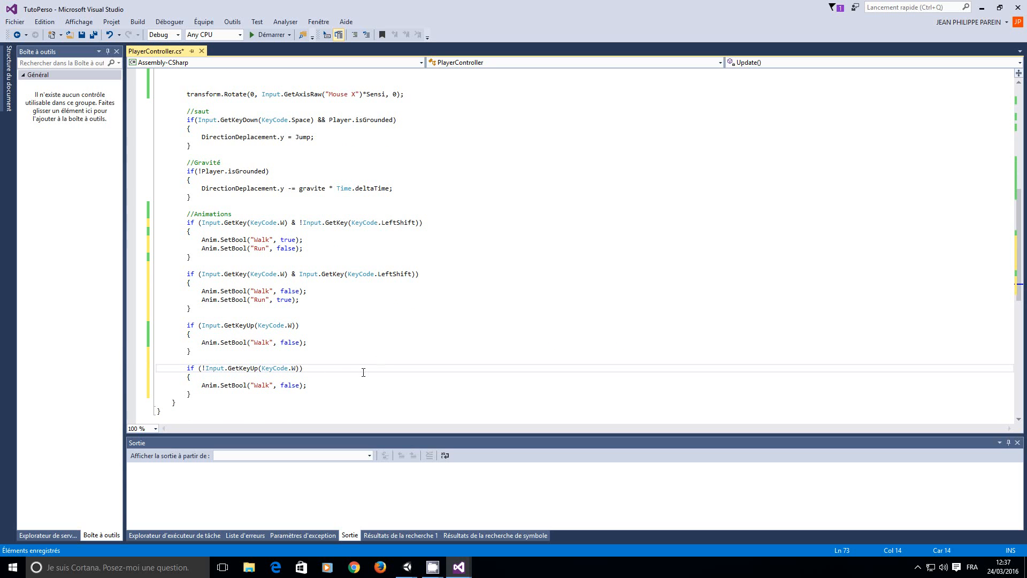
pyautogui.press('Down')
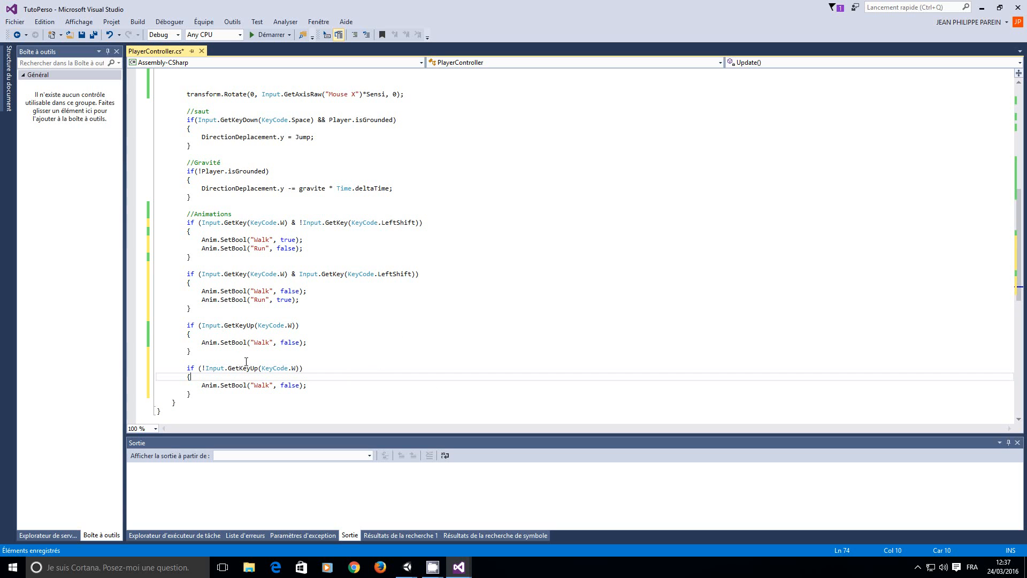
# Step: Add the line Anim.SetBool("Run", false); below the Walk call in the original GetKeyUp W block
pyautogui.moveTo(308, 342); pyautogui.dragTo(250, 342)
pyautogui.moveTo(308, 300); pyautogui.dragTo(201, 301)
pyautogui.hotkey('ctrl', 'c')
pyautogui.click(321, 340)
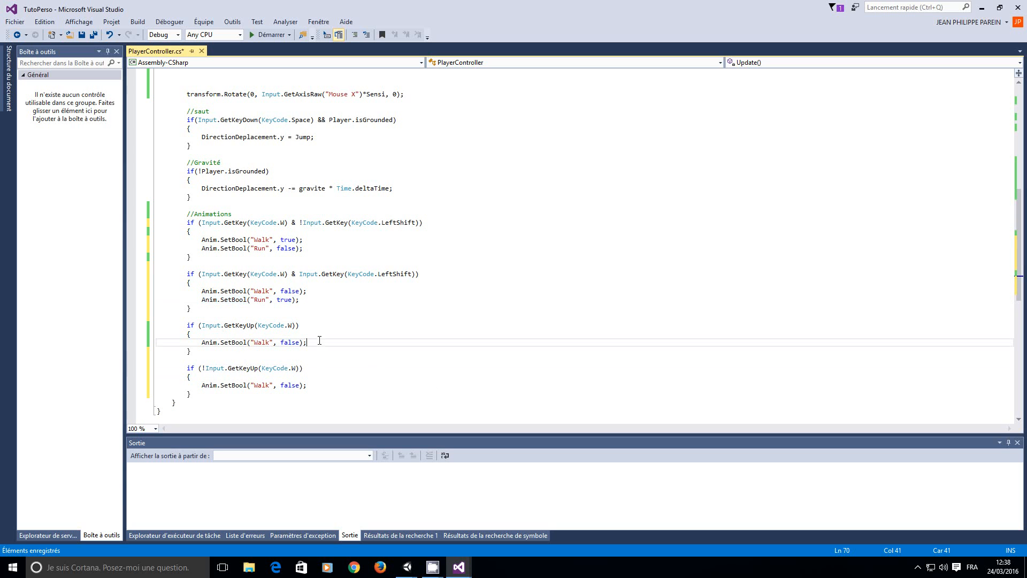
pyautogui.press('Return')
pyautogui.hotkey('ctrl', 'v')
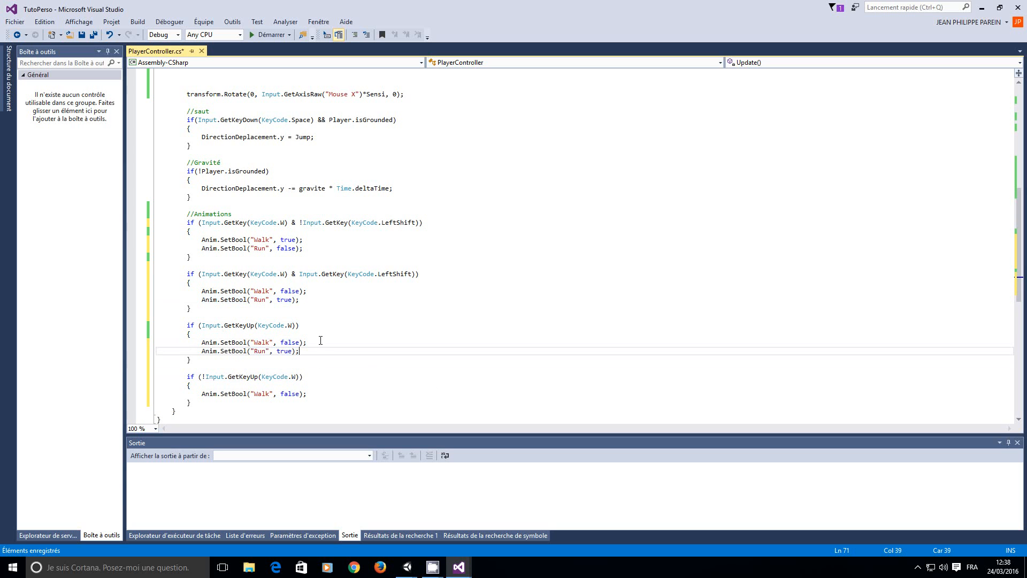
pyautogui.doubleClick(284, 350)
pyautogui.write('false')
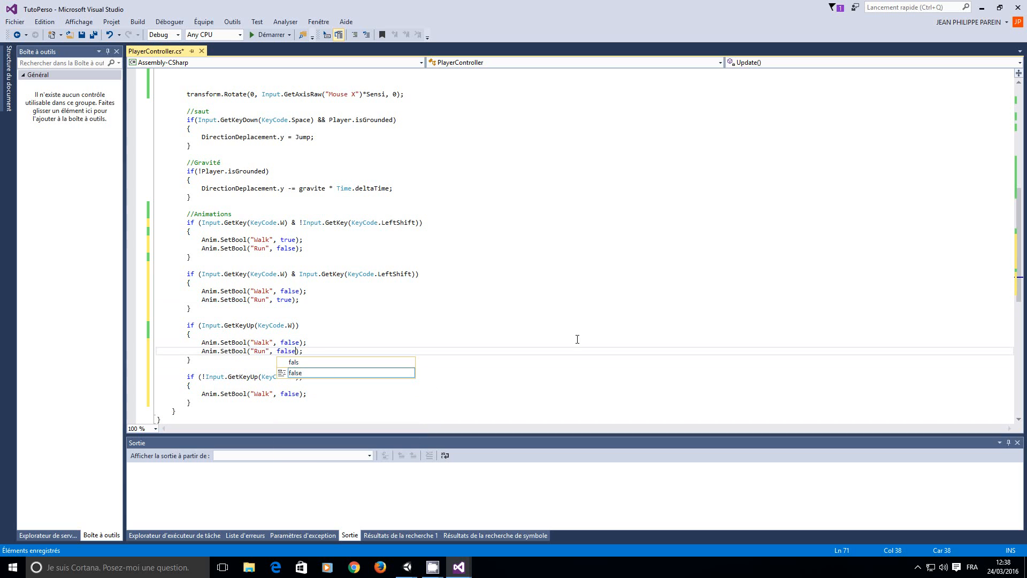
pyautogui.click(554, 314)
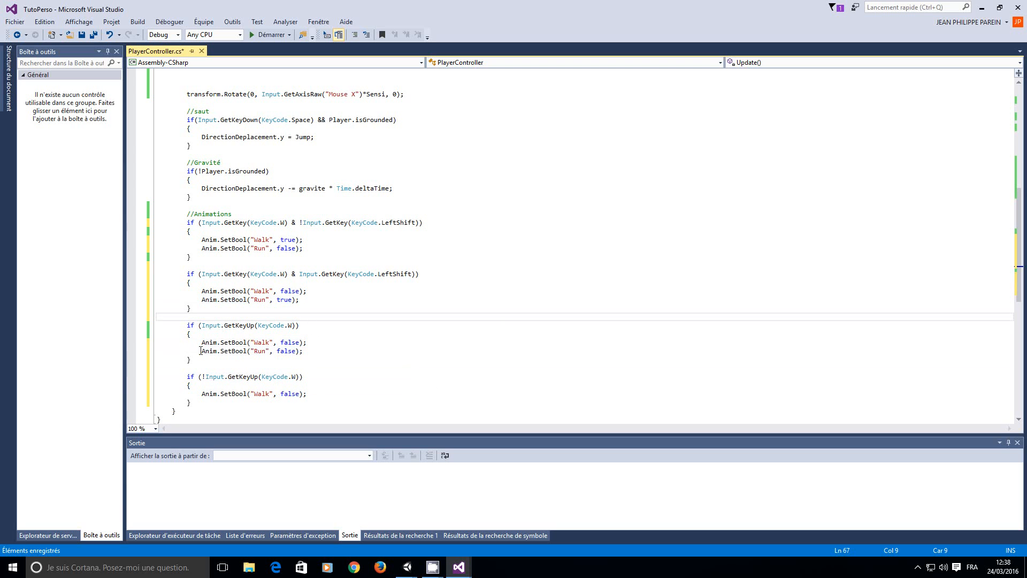
# Step: Delete the negated GetKeyUp W block at the end of Update()
pyautogui.click(184, 376)
pyautogui.hotkey('shift', 'Down')
pyautogui.hotkey('shift', 'Down')
pyautogui.hotkey('shift', 'Down')
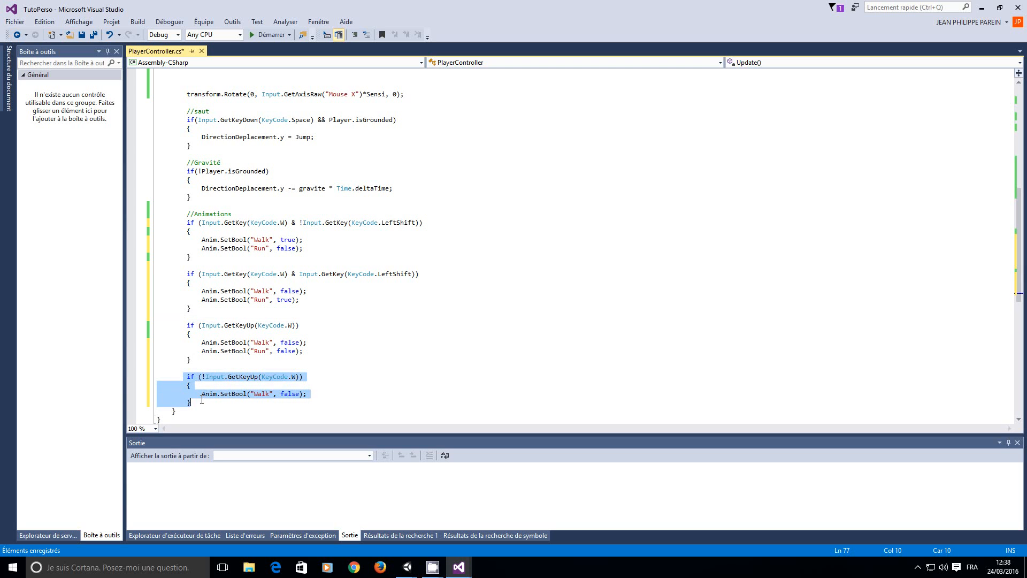
pyautogui.hotkey('shift', 'Right')
pyautogui.press('Delete')
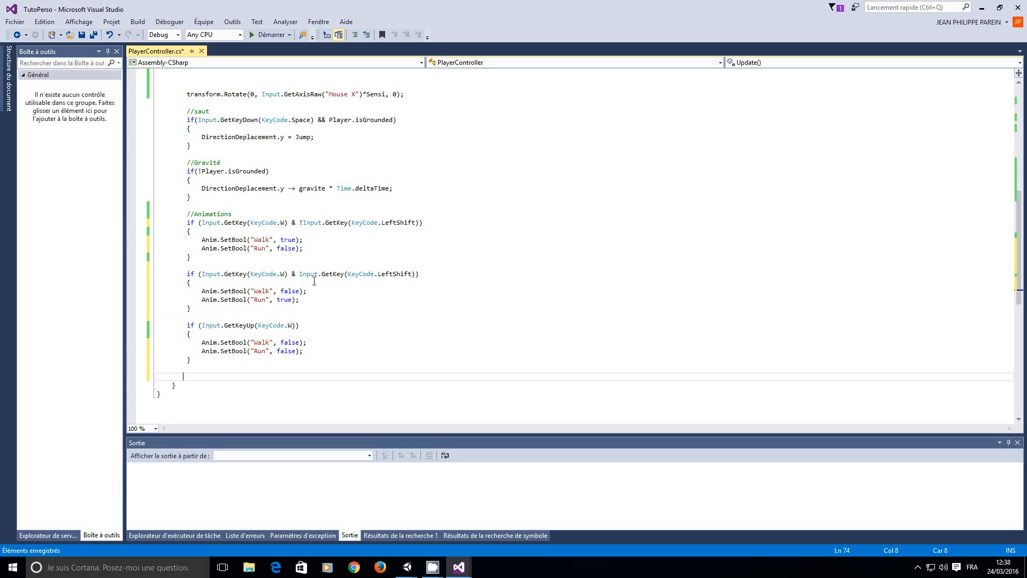
# Step: Negate the remaining GetKeyUp W condition with an exclamation mark and save PlayerController.cs
pyautogui.click(202, 325)
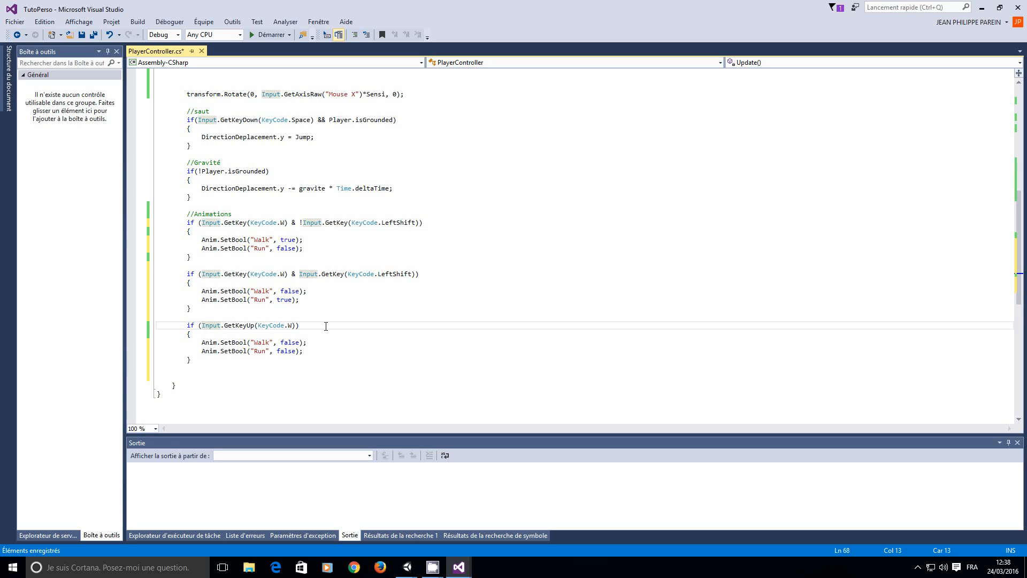
pyautogui.write('!')
pyautogui.hotkey('ctrl', 'End')
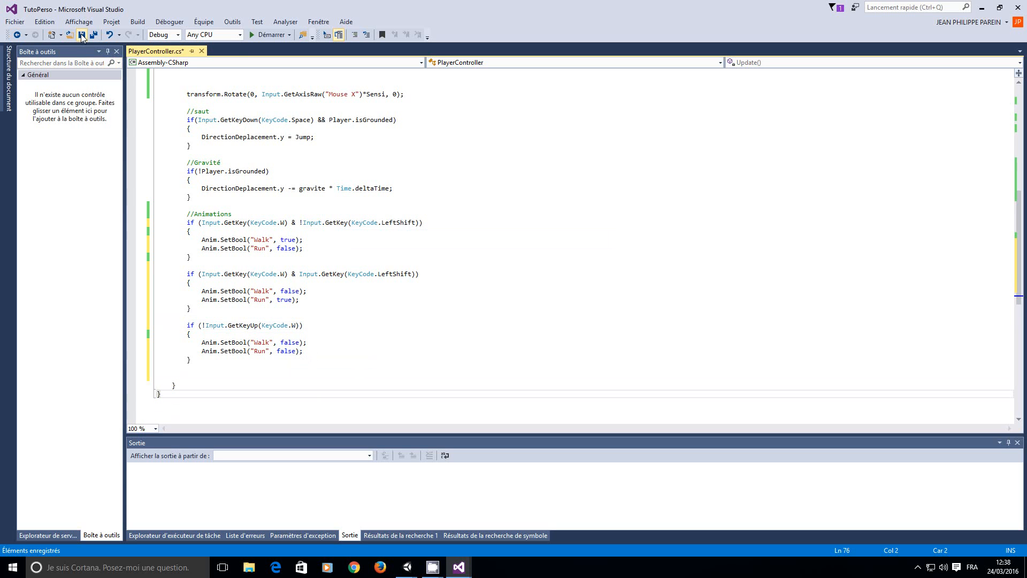
pyautogui.hotkey('ctrl', 's')
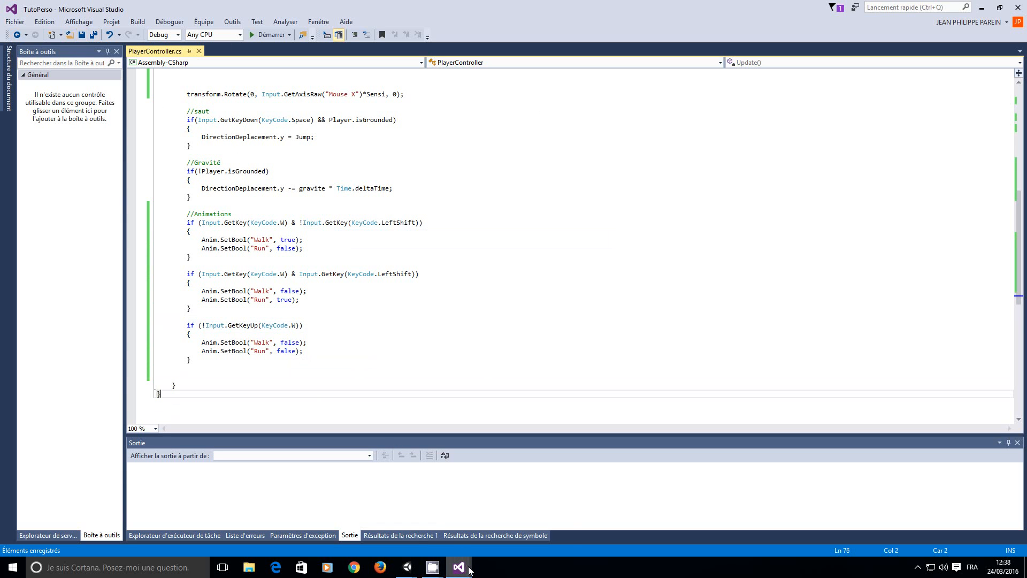
# Step: Switch to the Unity window with game.unity and briefly run the game in play mode to test the animations
pyautogui.moveTo(407, 567)
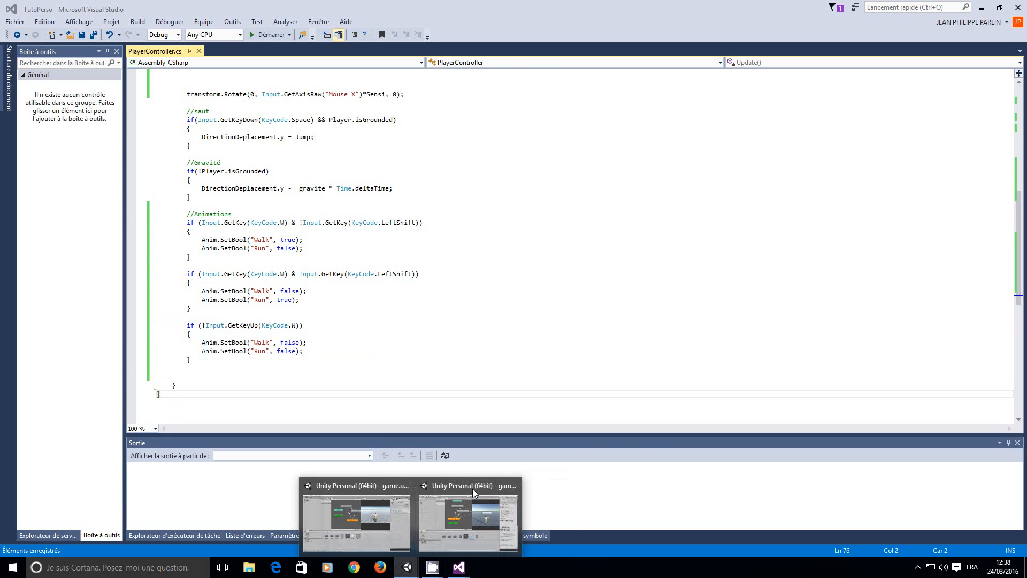
pyautogui.click(374, 531)
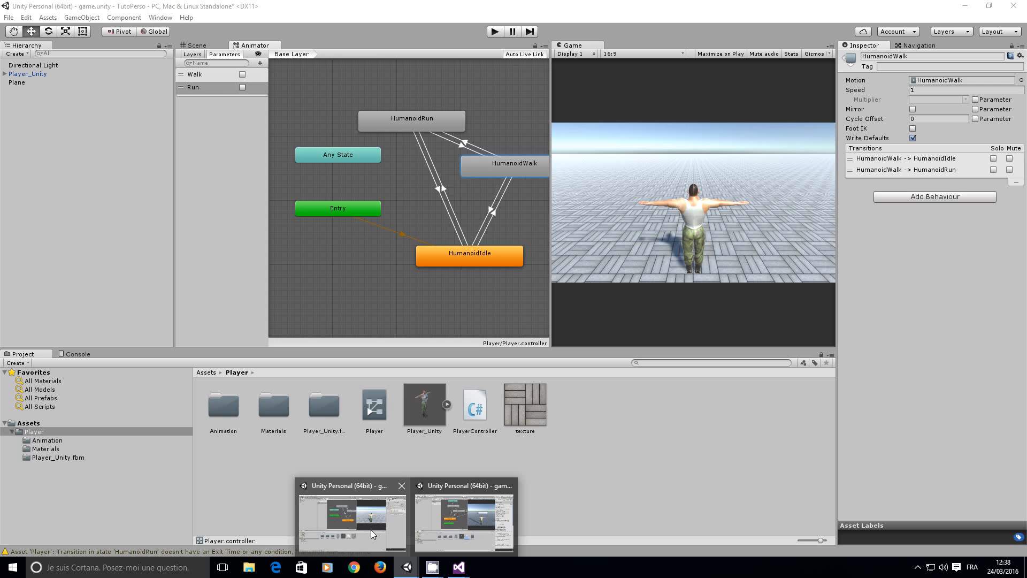
pyautogui.click(495, 33)
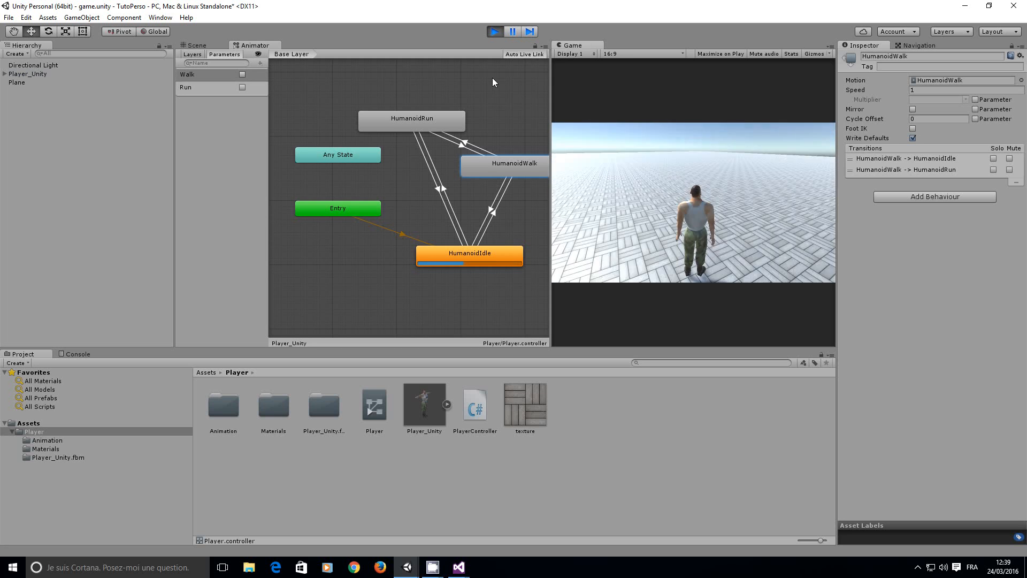
pyautogui.click(493, 32)
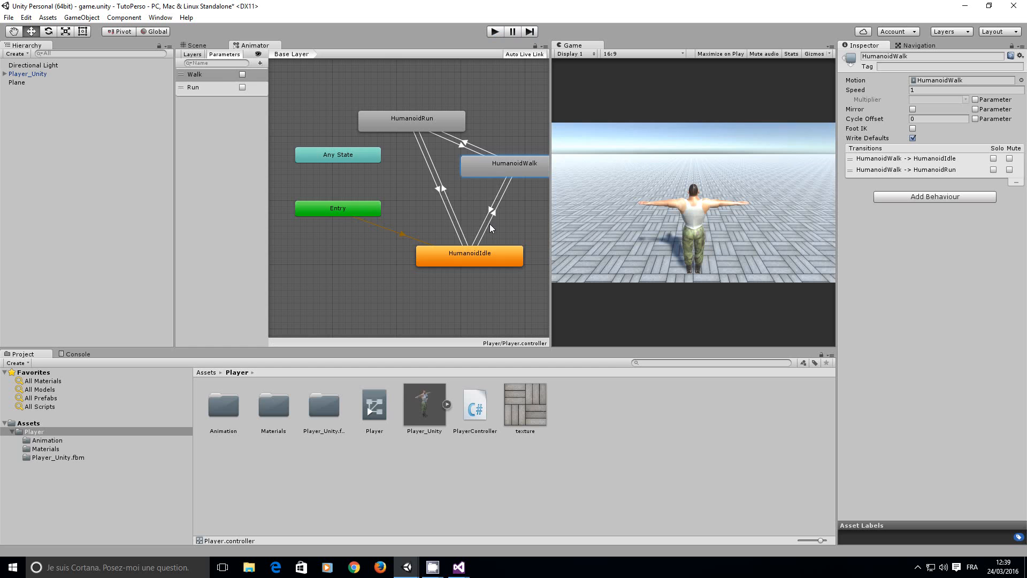
# Step: Switch to Visual Studio, save PlayerController.cs again and return to Unity
pyautogui.hotkey('alt', 'Tab')
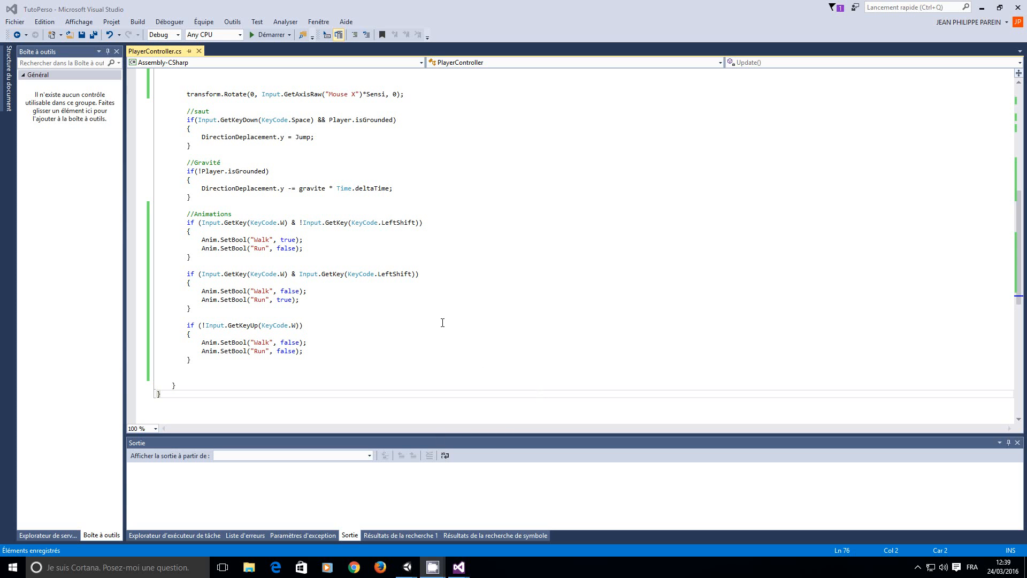
pyautogui.click(82, 36)
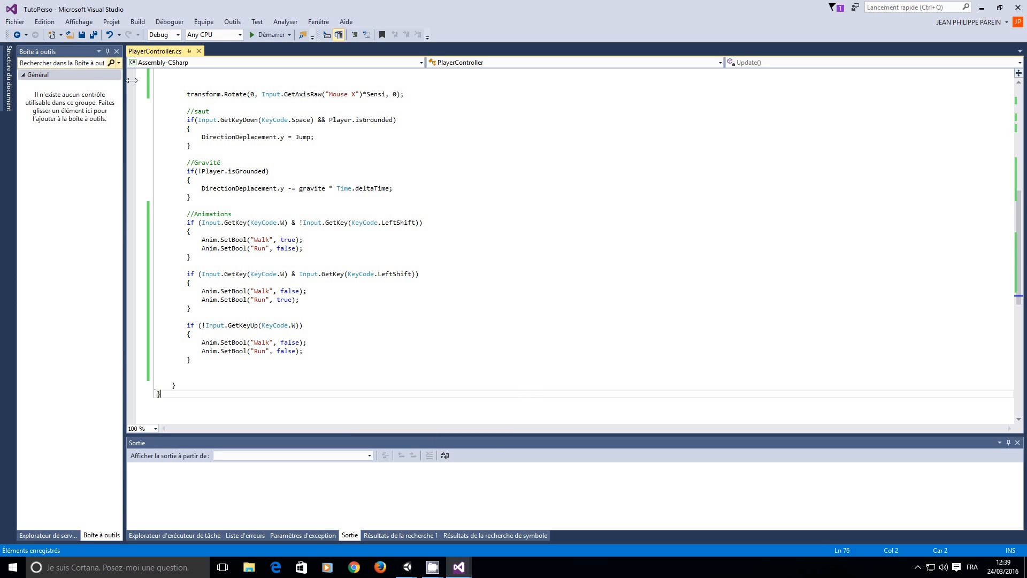
pyautogui.click(982, 7)
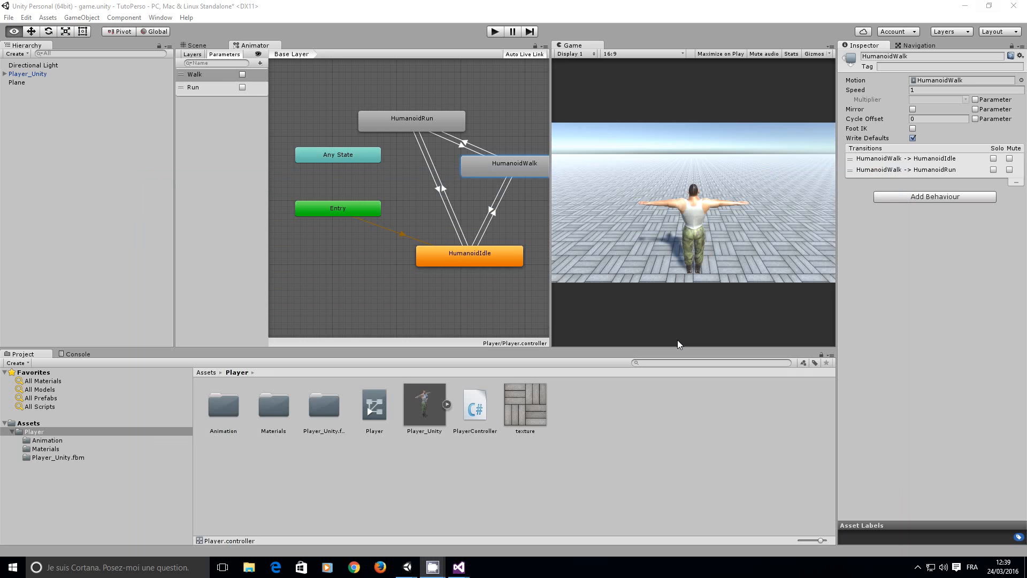
# Step: Briefly run the game in play mode, stop it and inspect the HumanoidIdle to HumanoidWalk transition
pyautogui.click(493, 32)
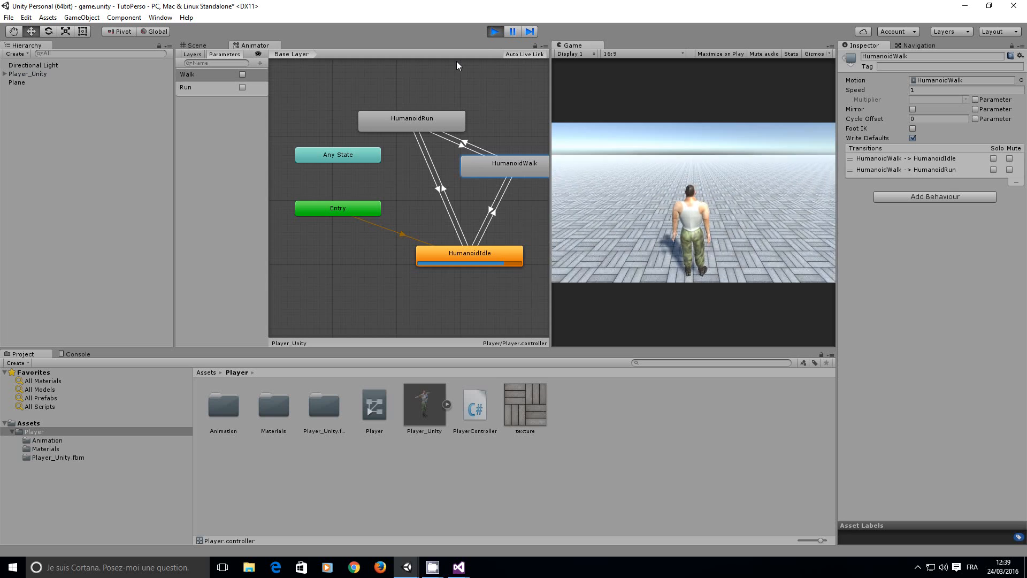
pyautogui.click(494, 32)
pyautogui.click(493, 221)
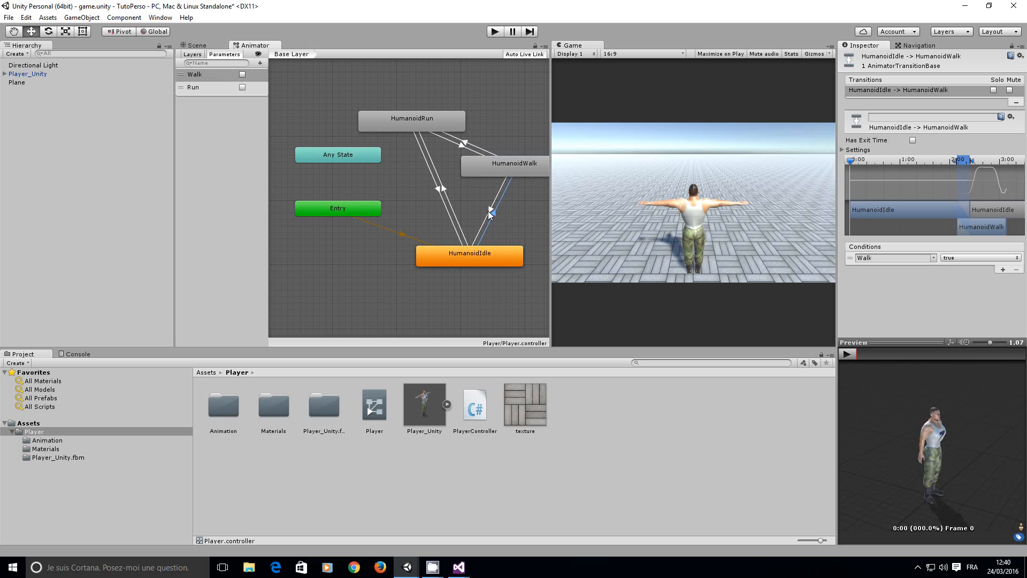
pyautogui.click(489, 213)
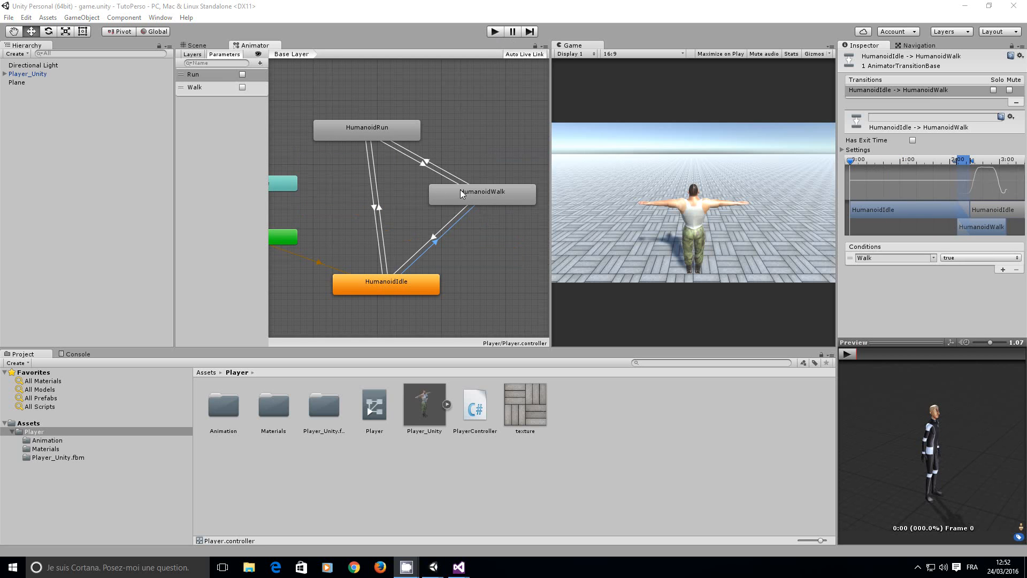
# Step: In Visual Studio, make the negated W condition in PlayerController.cs use GetKey, save the file and return to Unity
pyautogui.moveTo(458, 566)
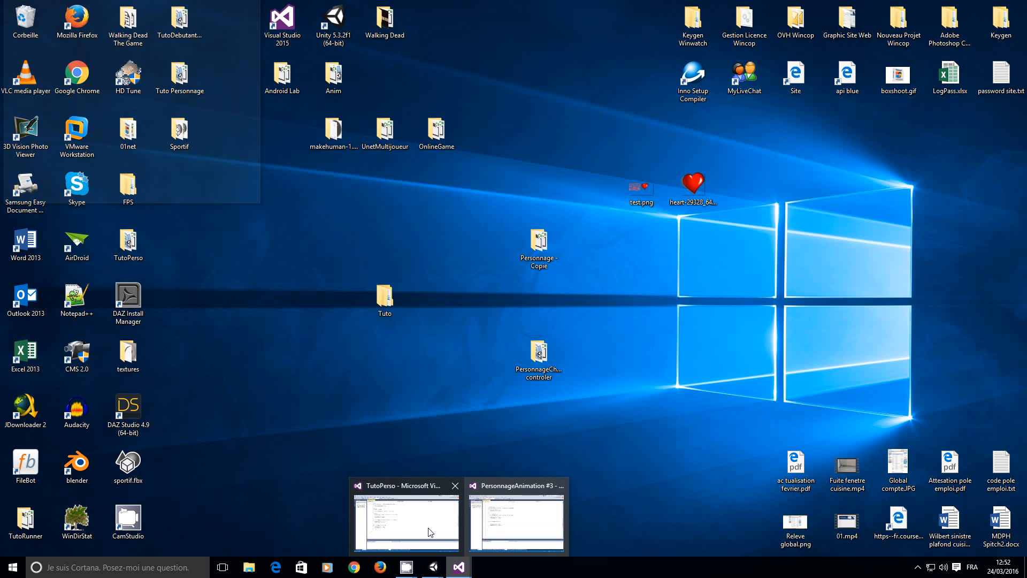
pyautogui.click(417, 525)
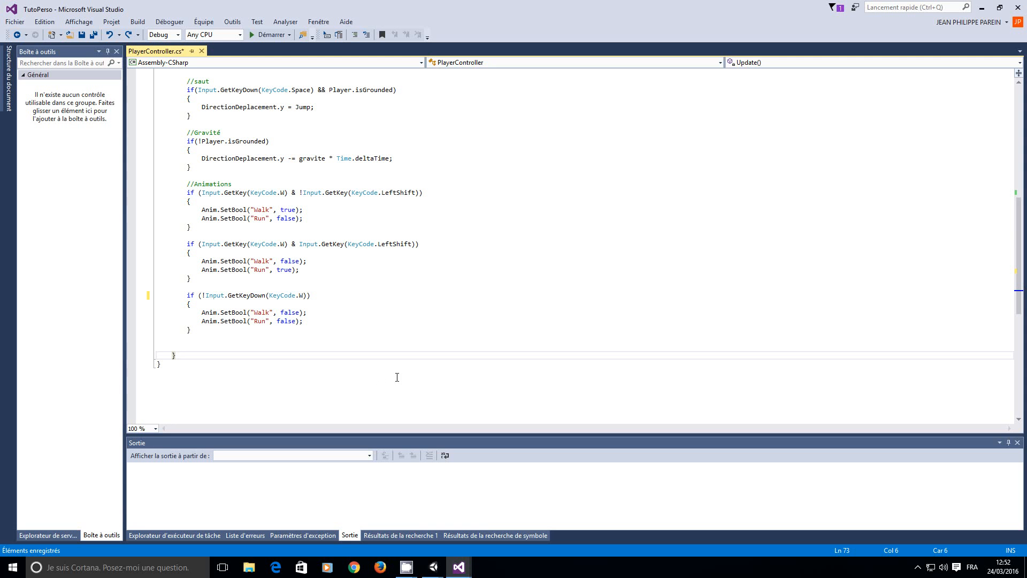
pyautogui.doubleClick(244, 295)
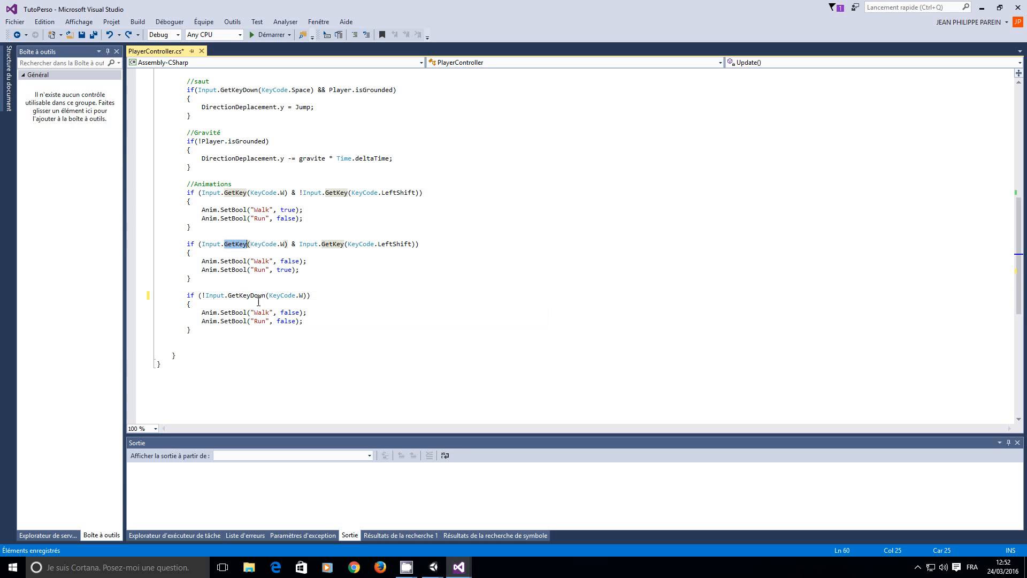
pyautogui.write('GetKey')
pyautogui.click(391, 378)
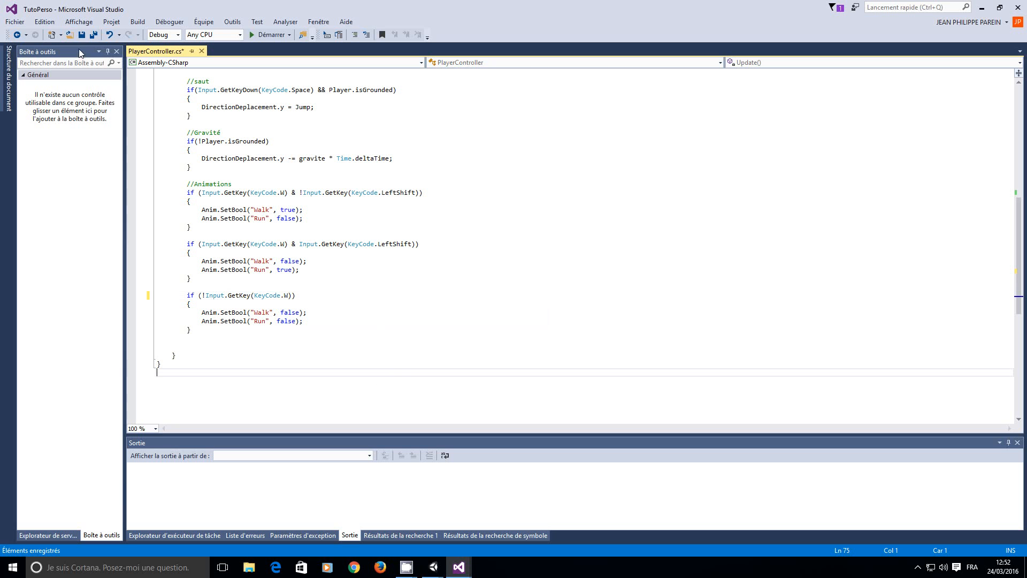
pyautogui.click(81, 34)
pyautogui.click(982, 8)
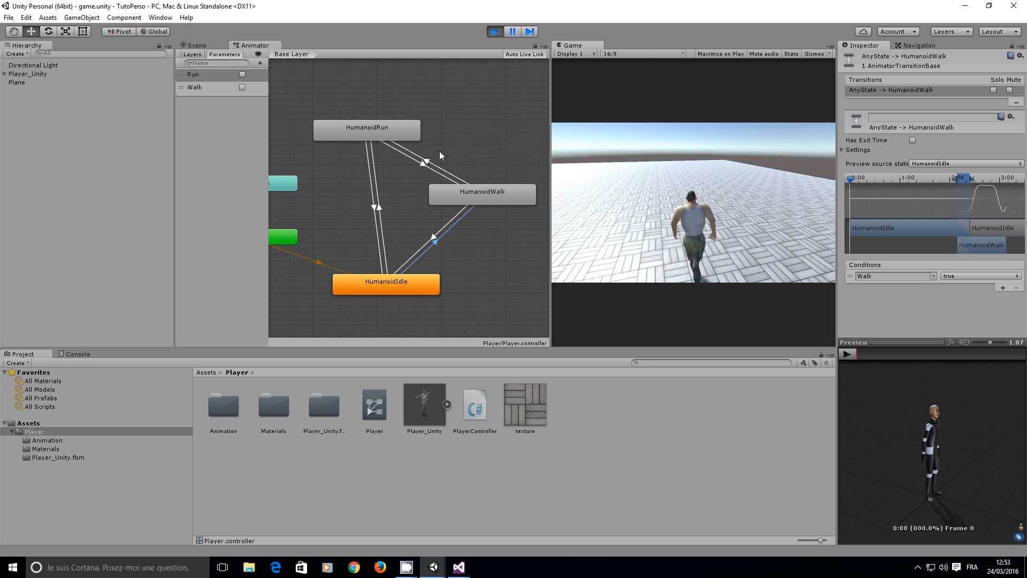
# Step: Stop play mode and set the Interruption Source of the HumanoidWalk to HumanoidRun transition to Next State
pyautogui.click(495, 34)
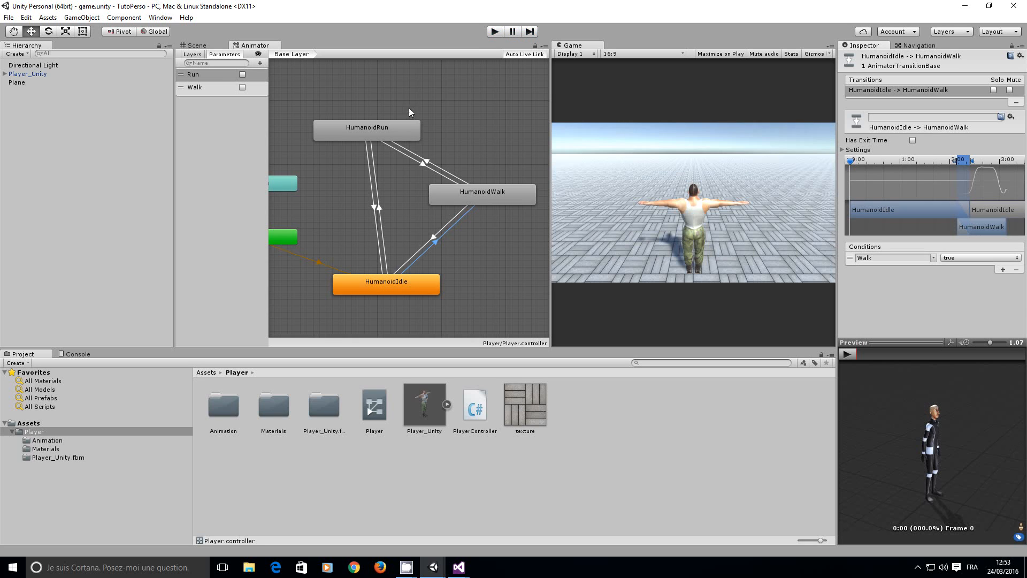
pyautogui.click(477, 194)
pyautogui.click(440, 168)
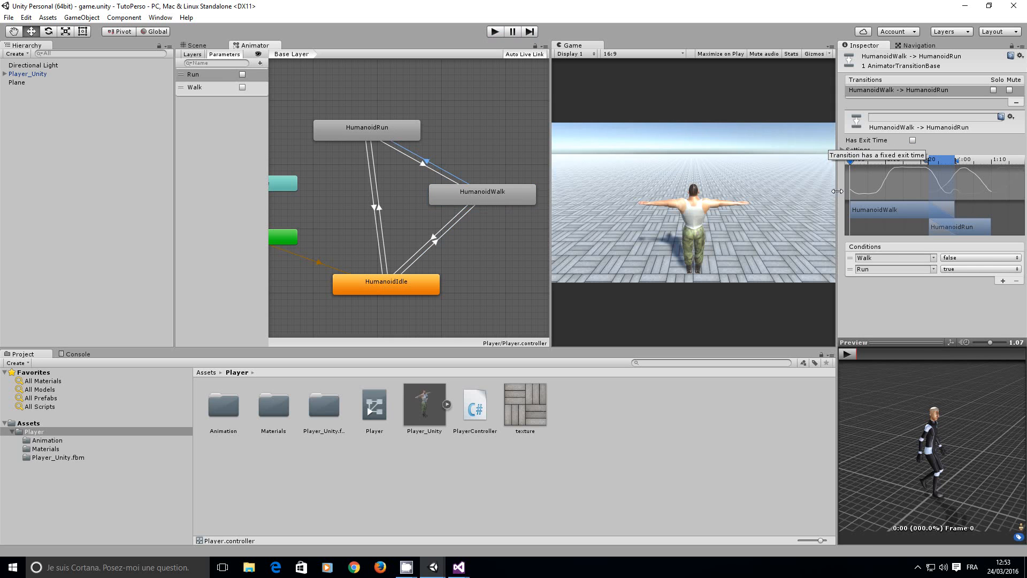
pyautogui.click(843, 151)
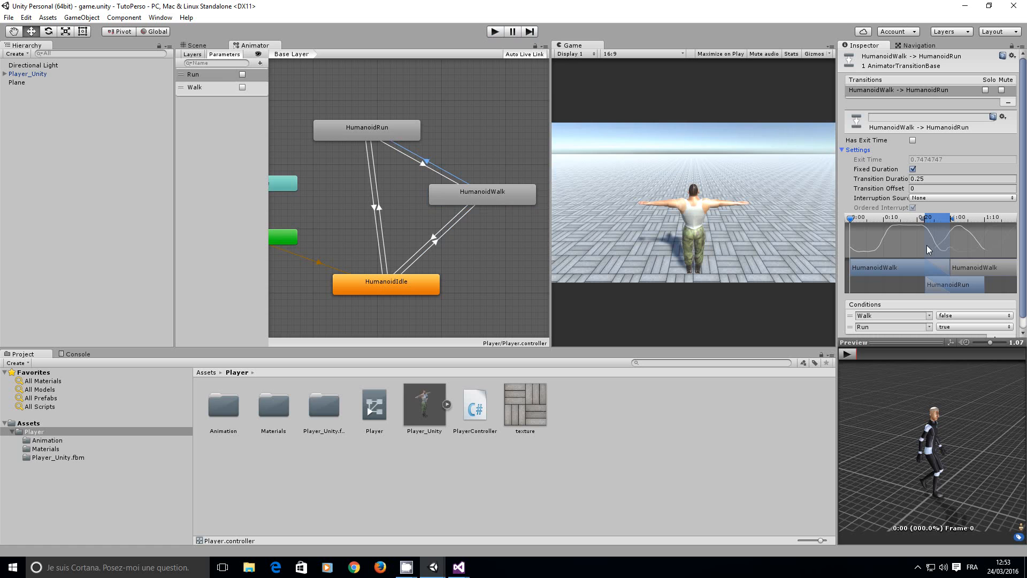
pyautogui.scroll(2, 911, 264)
pyautogui.click(940, 198)
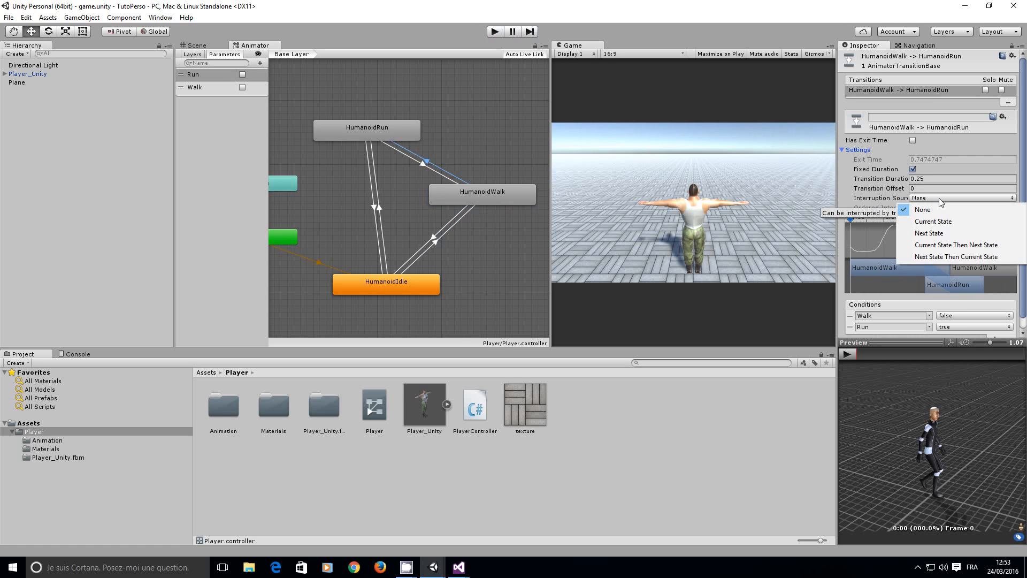
pyautogui.click(932, 235)
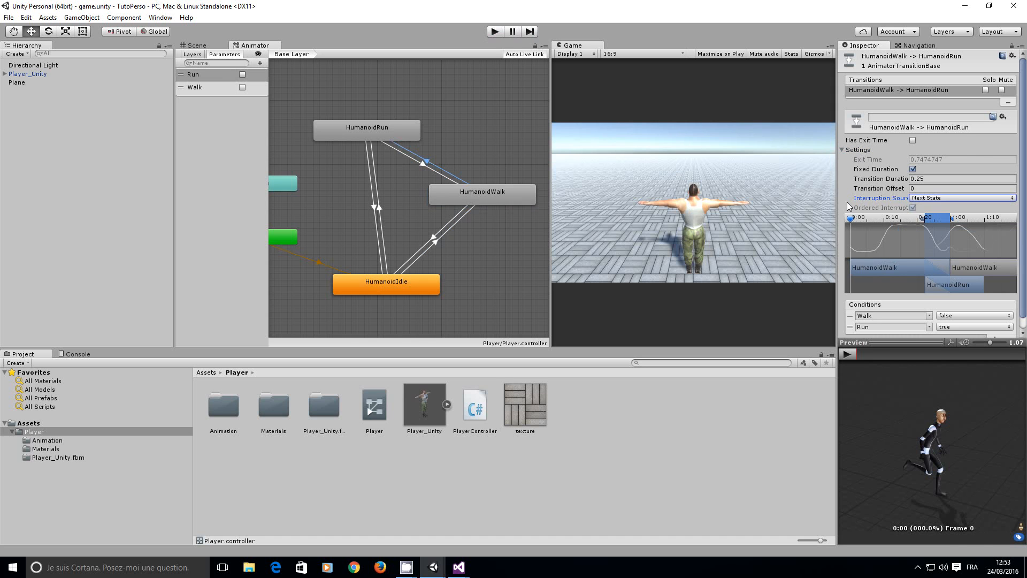
# Step: Start play mode and try toggling the Run and Walk animator parameters while the game runs
pyautogui.click(501, 33)
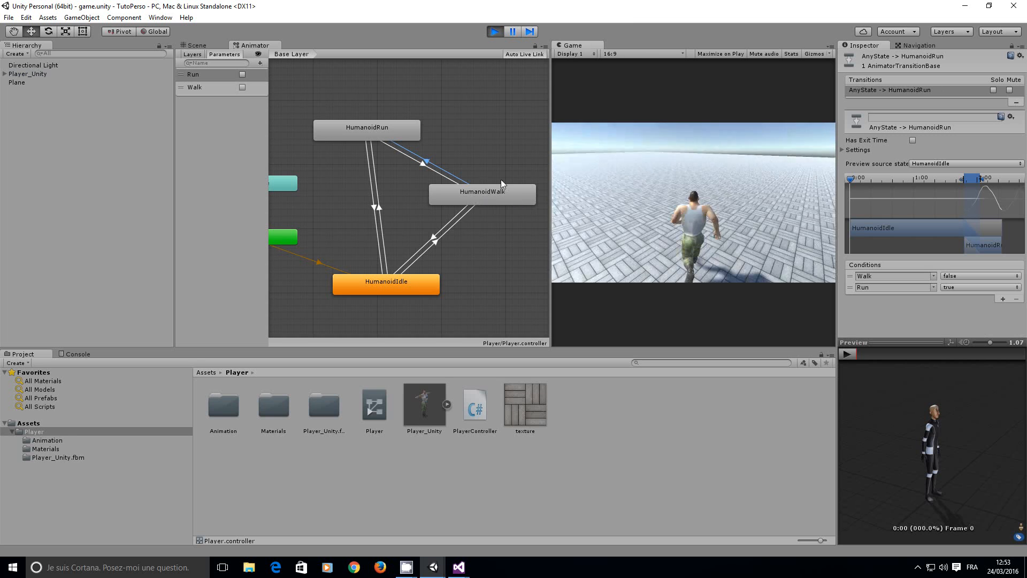
pyautogui.click(242, 75)
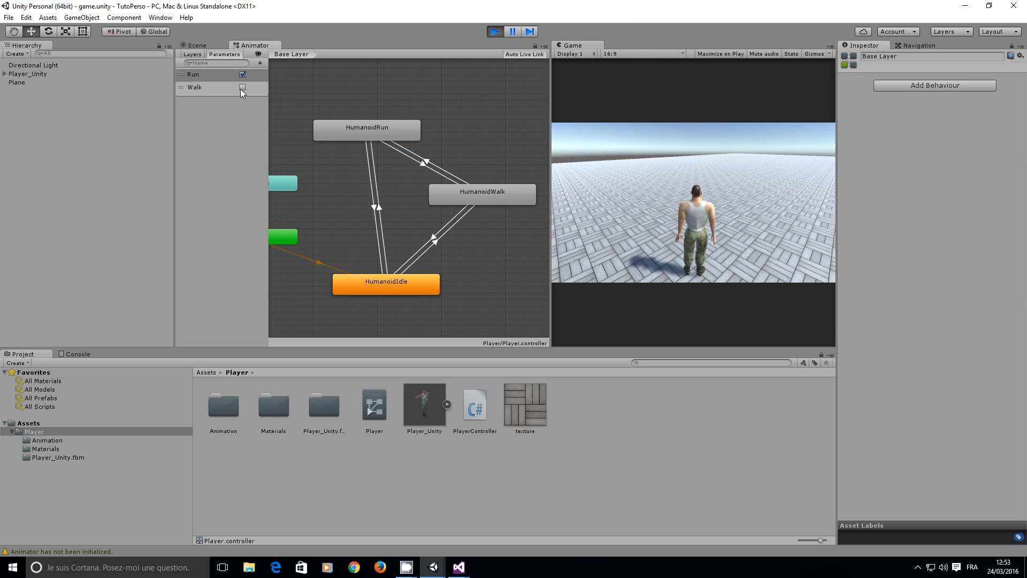
pyautogui.click(242, 86)
pyautogui.click(242, 75)
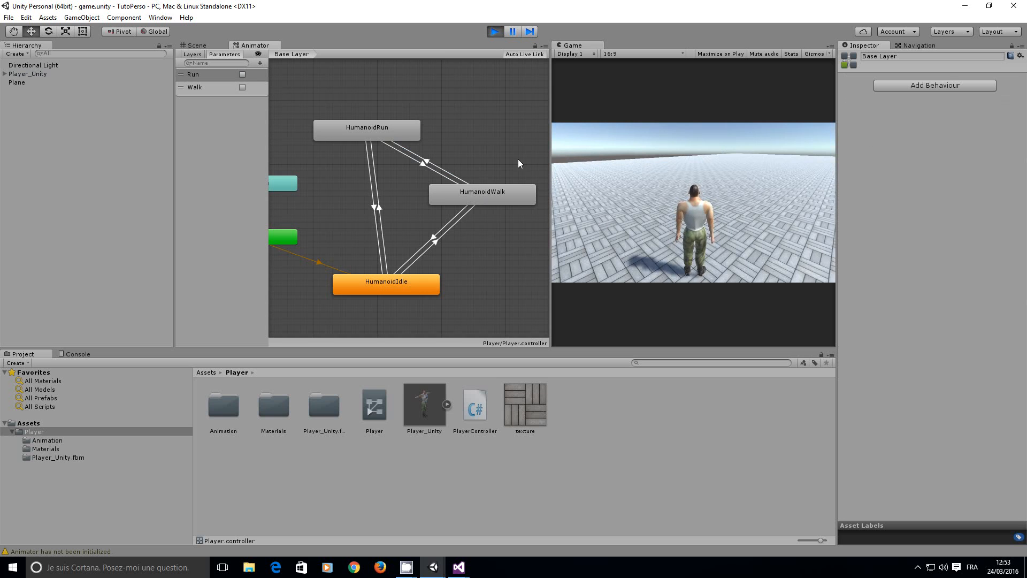
# Step: Move the character forward in the running game to test walking and running, and stop play mode
pyautogui.click(635, 201)
pyautogui.press('Up')
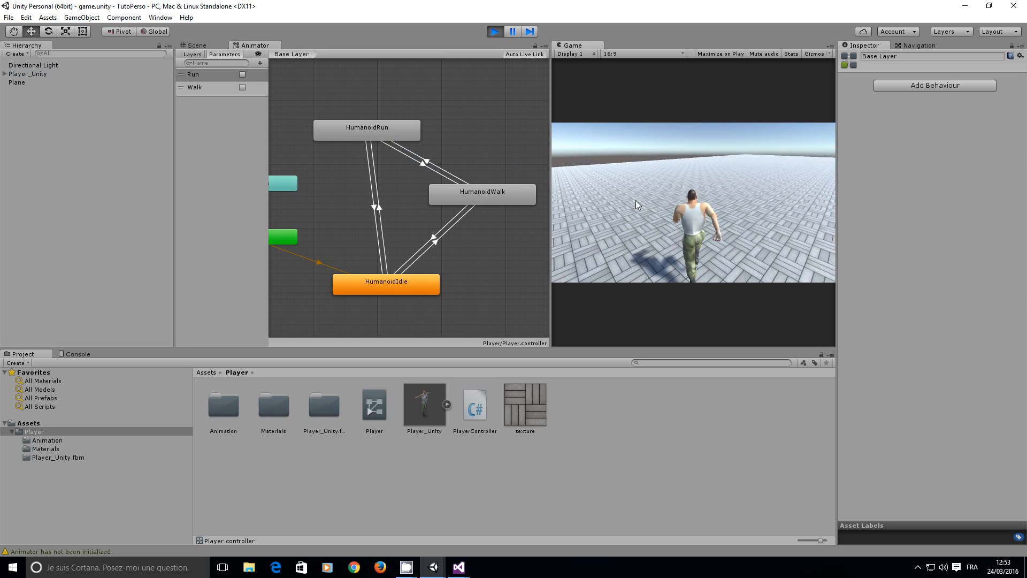
pyautogui.press('shift')
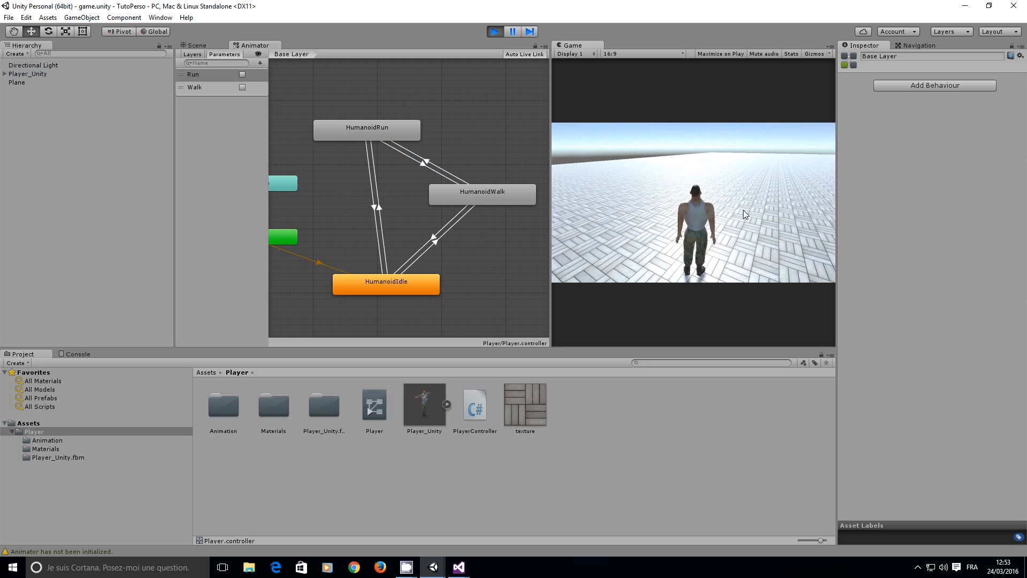
pyautogui.press('Up')
pyautogui.press('shift')
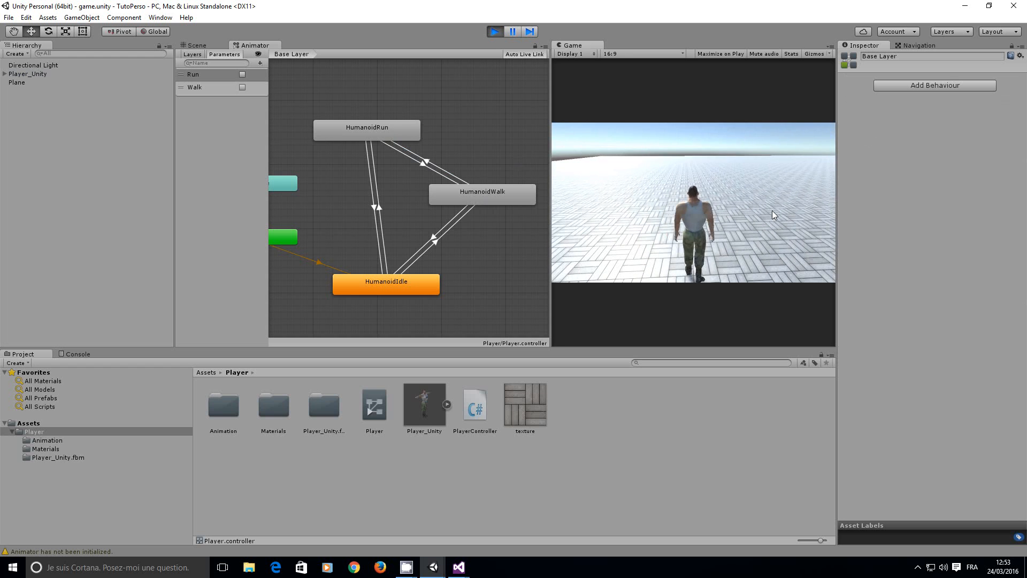
pyautogui.click(495, 31)
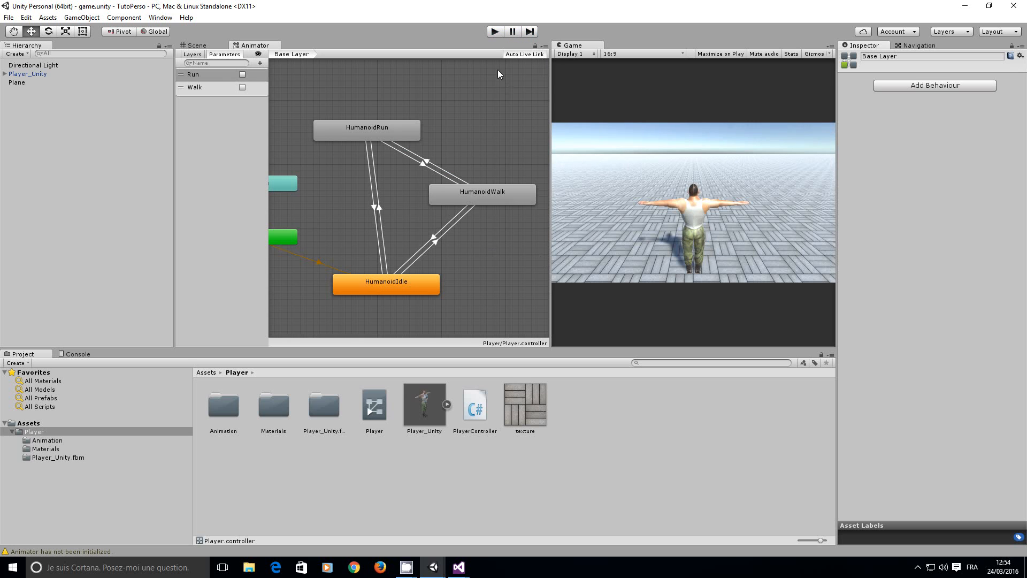
# Step: Run the game again, check the HumanoidIdle to HumanoidWalk transition and test the character's forward walk
pyautogui.click(494, 36)
pyautogui.press('Up')
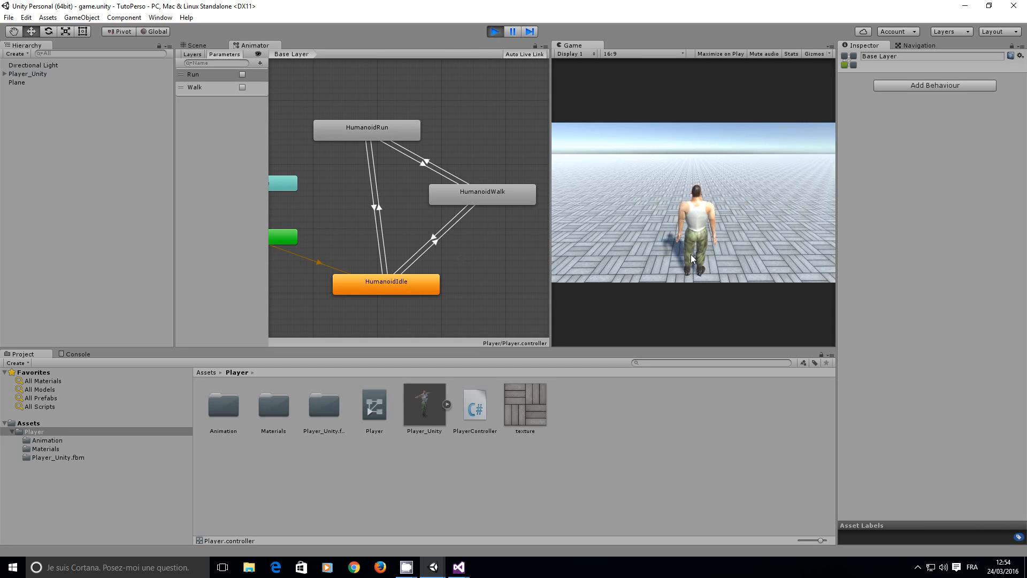
pyautogui.click(435, 242)
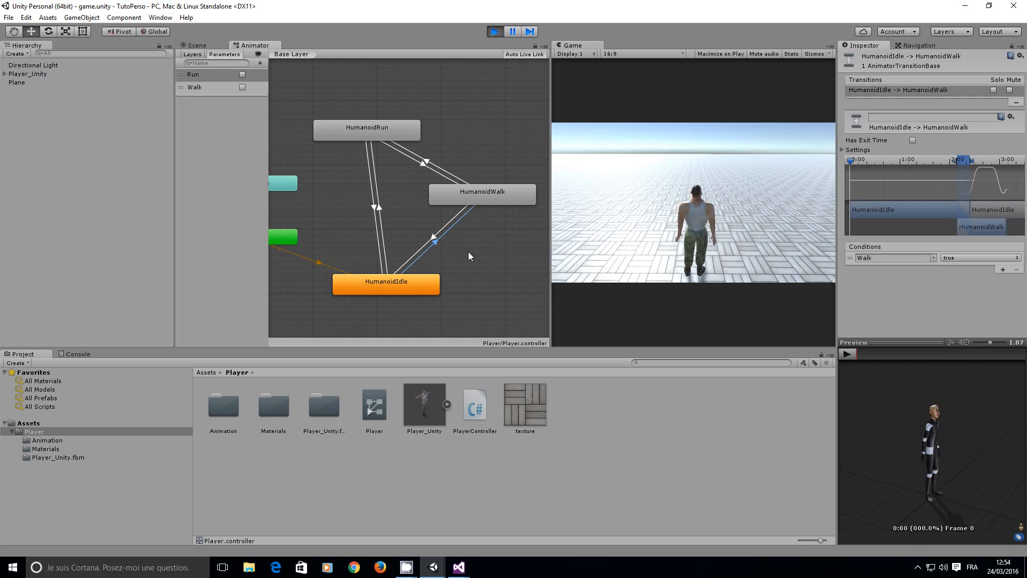
pyautogui.click(467, 251)
pyautogui.click(668, 245)
pyautogui.press('Up')
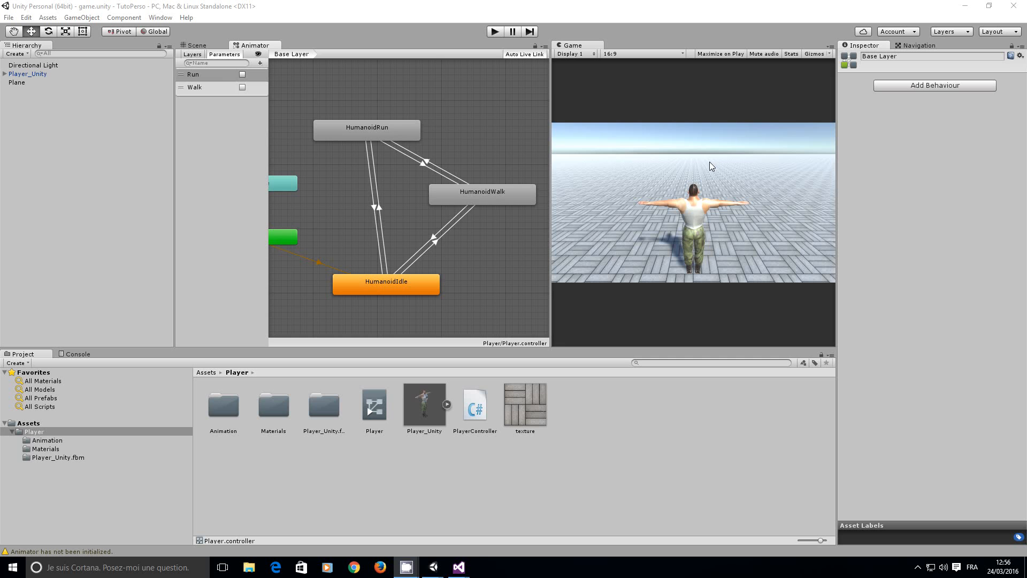
# Step: Restart play mode, test the changes between idle, walk and run with the character, and stop the game
pyautogui.click(494, 32)
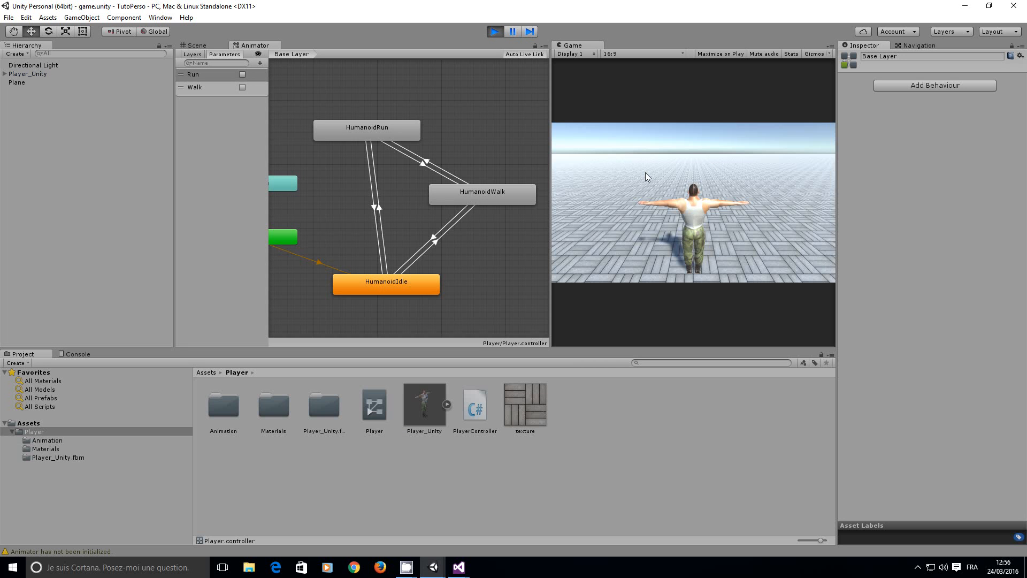
pyautogui.press('Up')
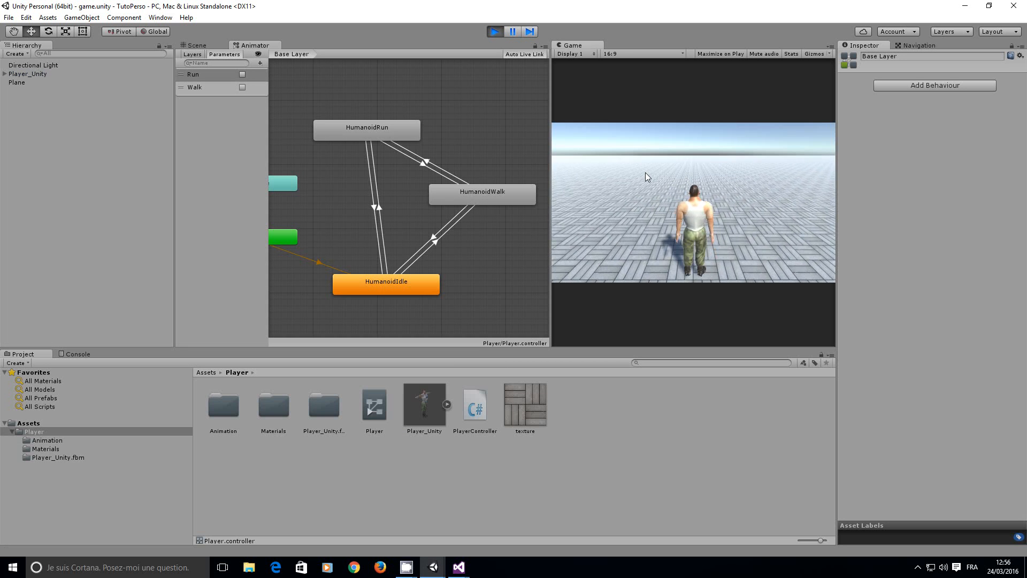
pyautogui.hotkey('shift', 'Up')
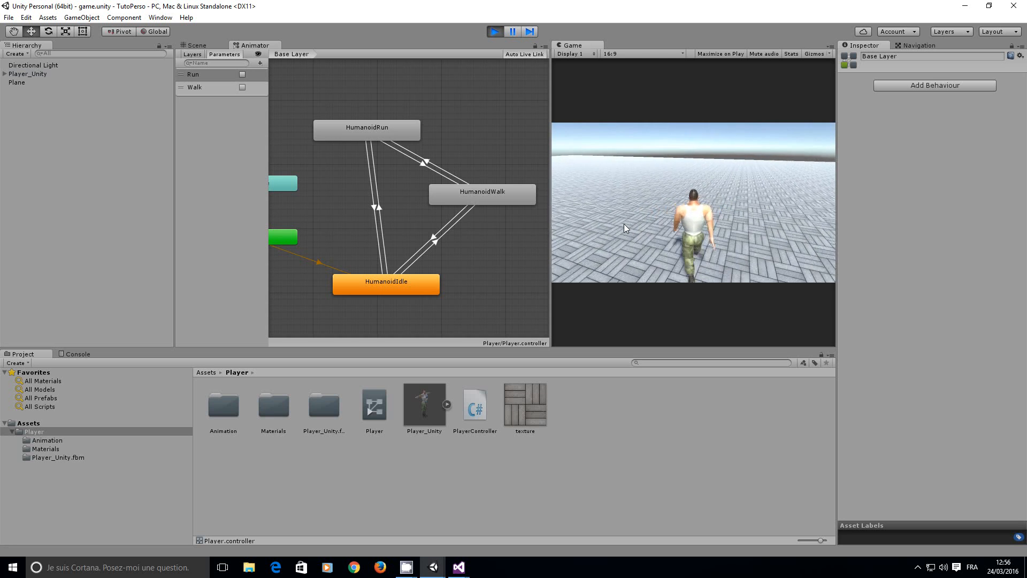
pyautogui.hotkey('shift', 'Up')
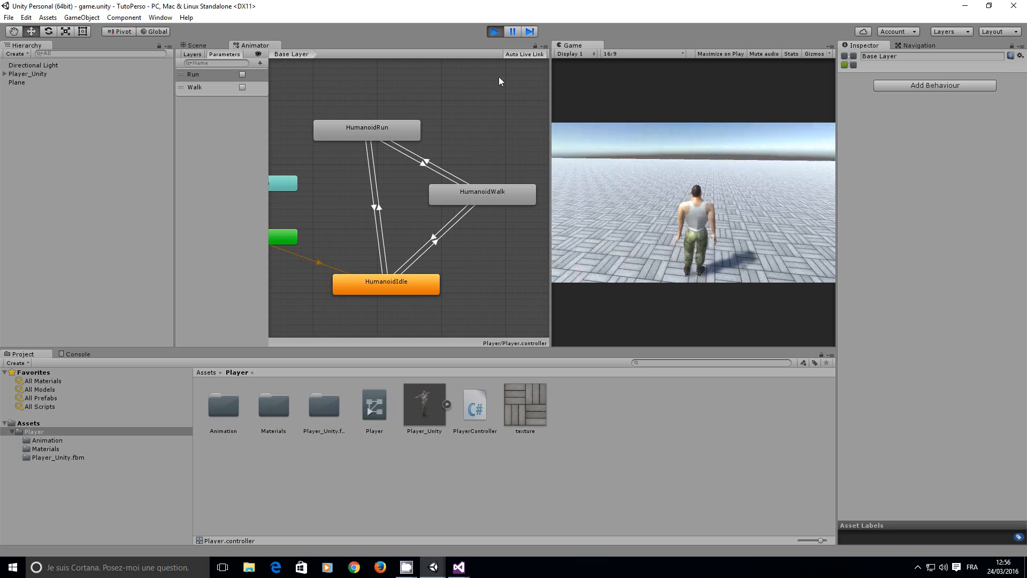
pyautogui.click(495, 31)
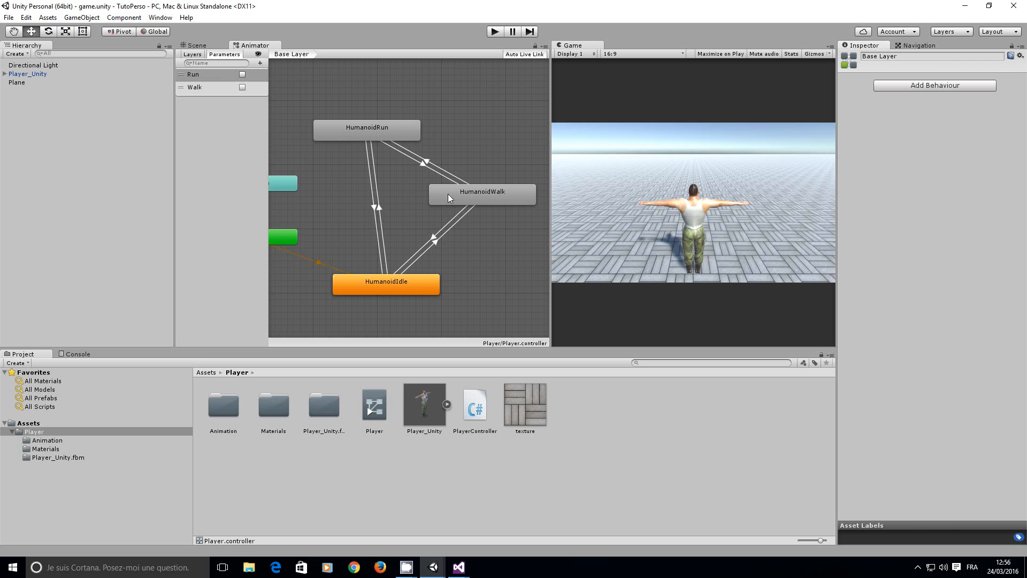
# Step: Add a Run condition set to false to the HumanoidWalk to HumanoidIdle transition
pyautogui.click(436, 234)
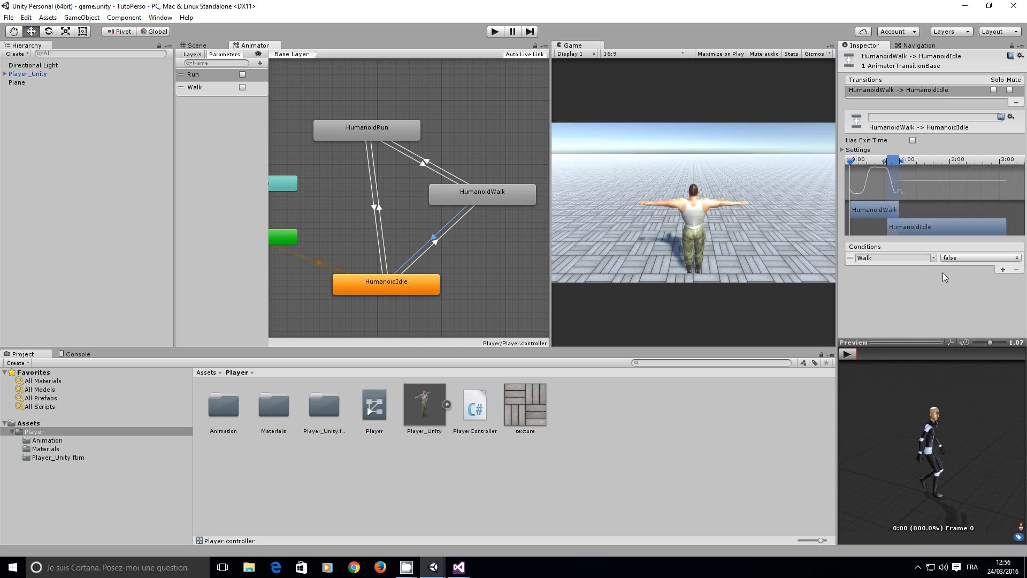
pyautogui.click(1003, 270)
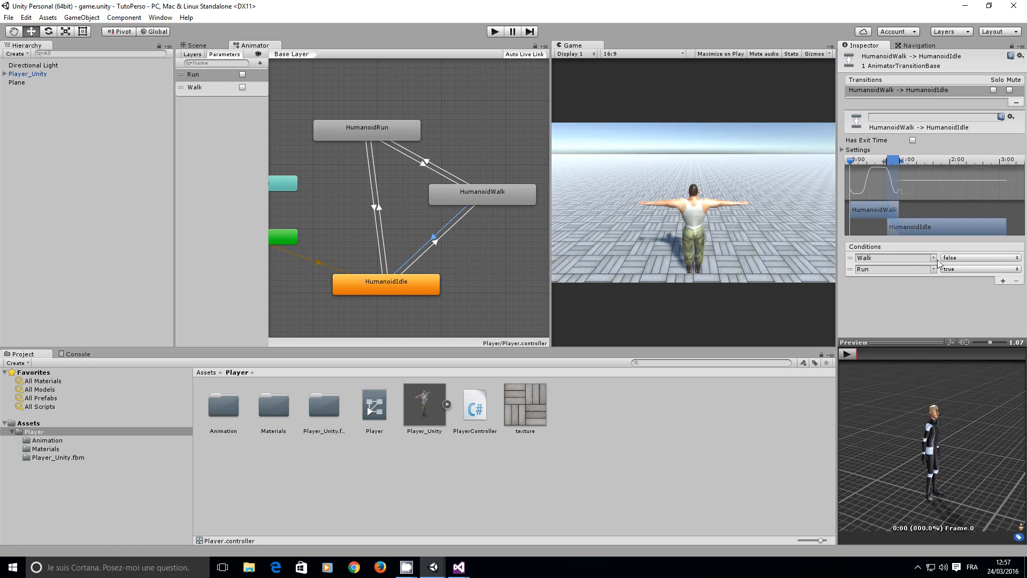
pyautogui.click(958, 271)
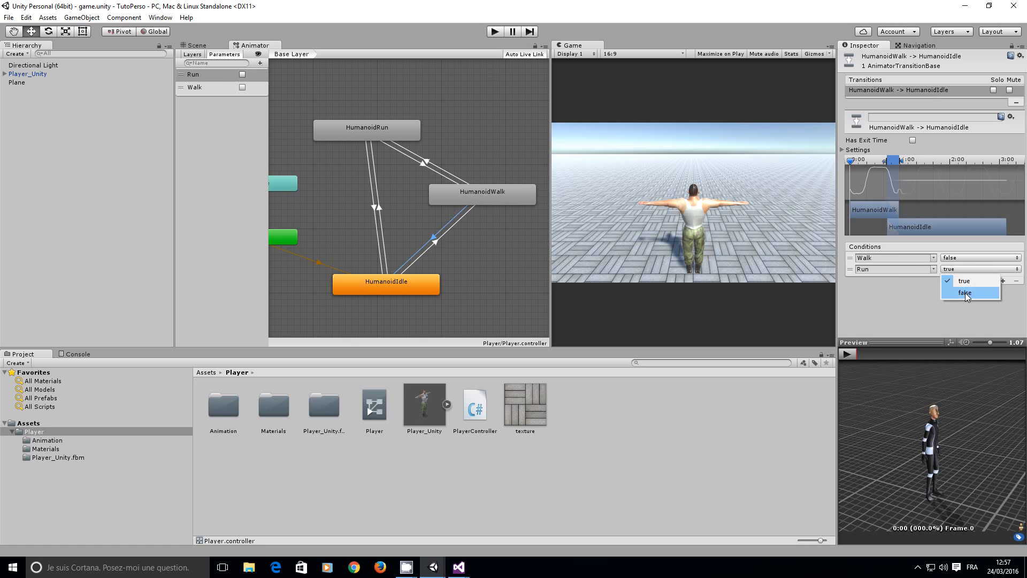
pyautogui.click(945, 278)
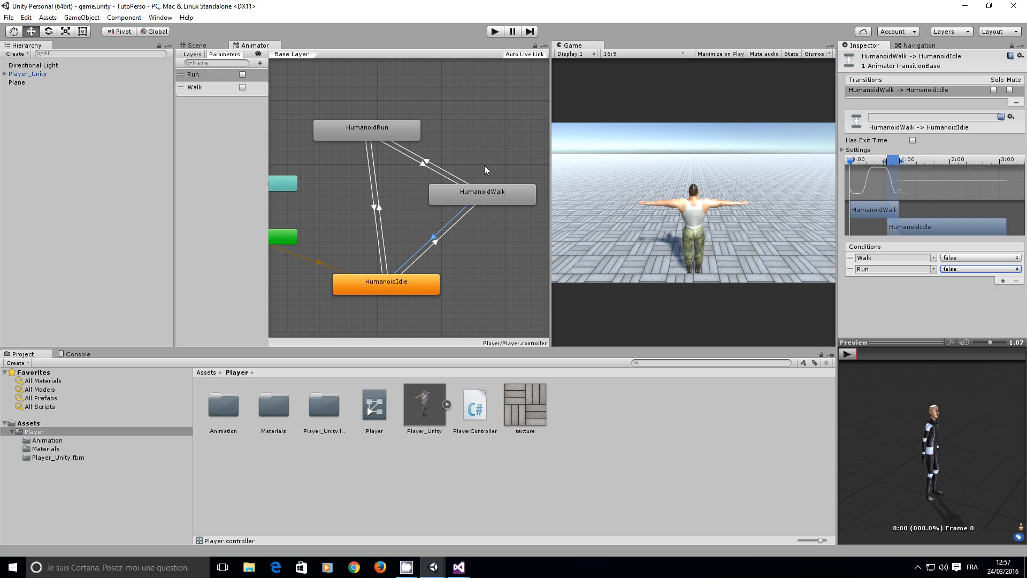
# Step: Play the game and test the character's running with the extra transition condition
pyautogui.click(494, 33)
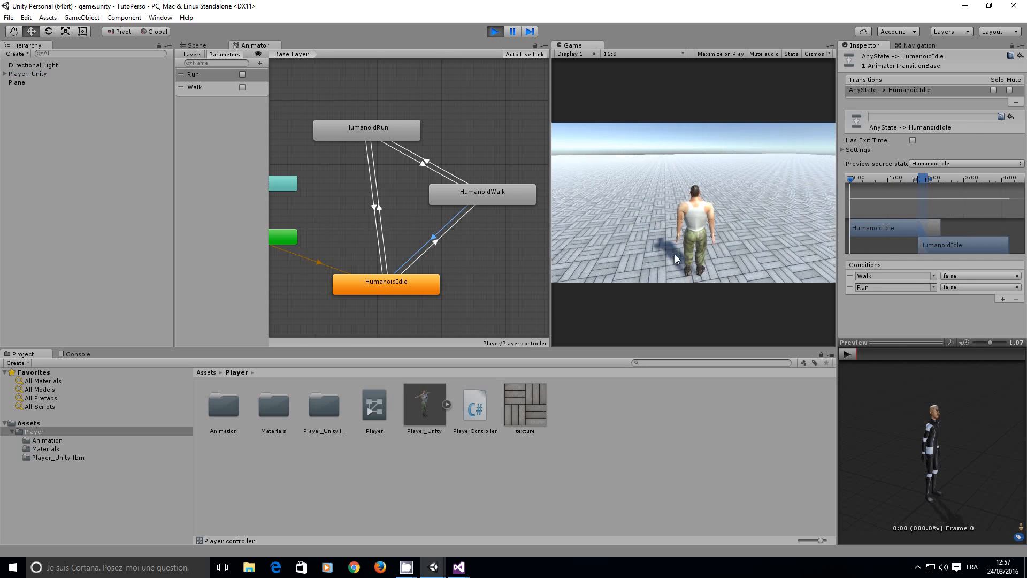
pyautogui.hotkey('shift', 'Up')
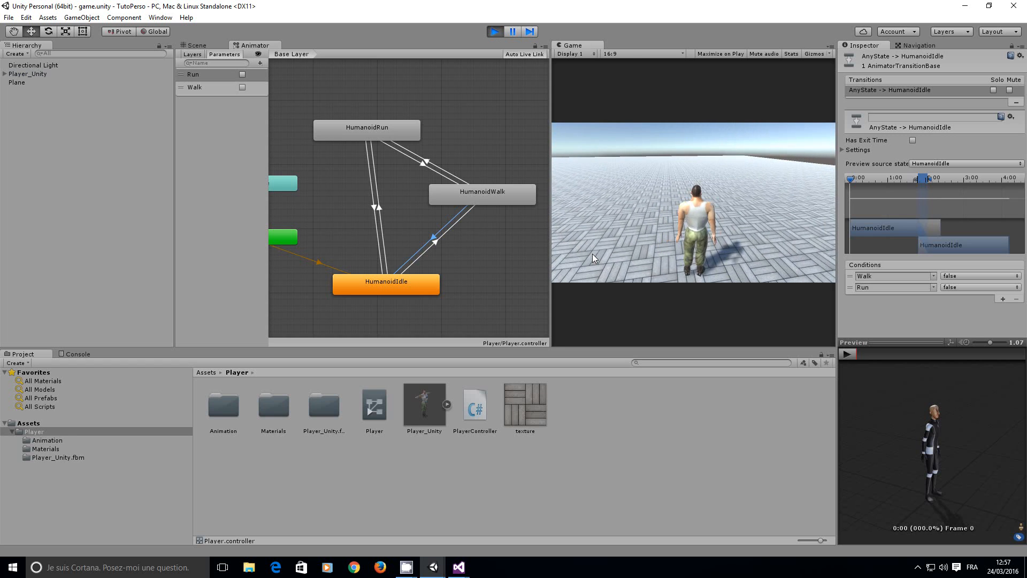
pyautogui.hotkey('shift', 'Up')
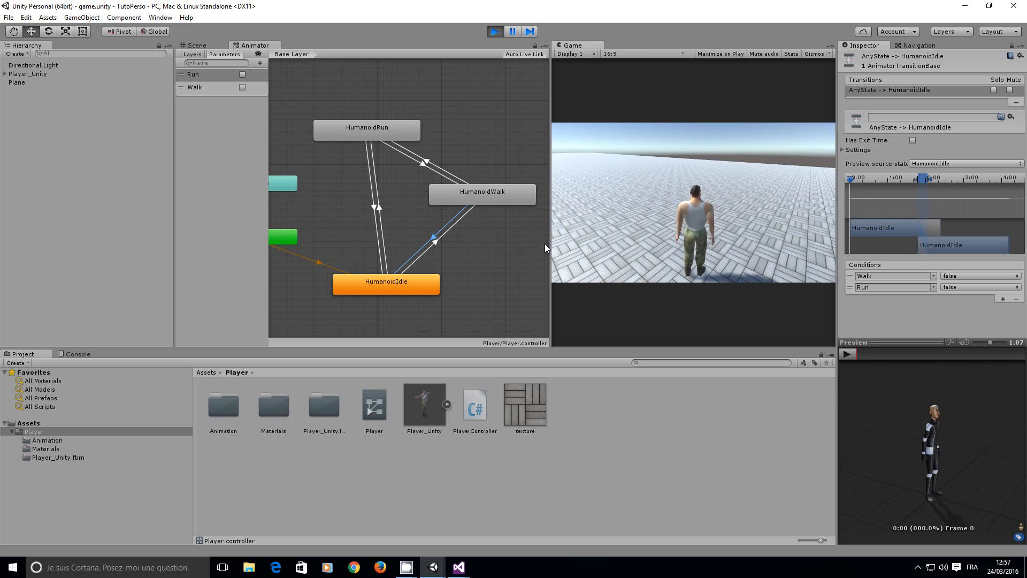
# Step: Stop the game and select the Any State node in the animator graph
pyautogui.click(495, 32)
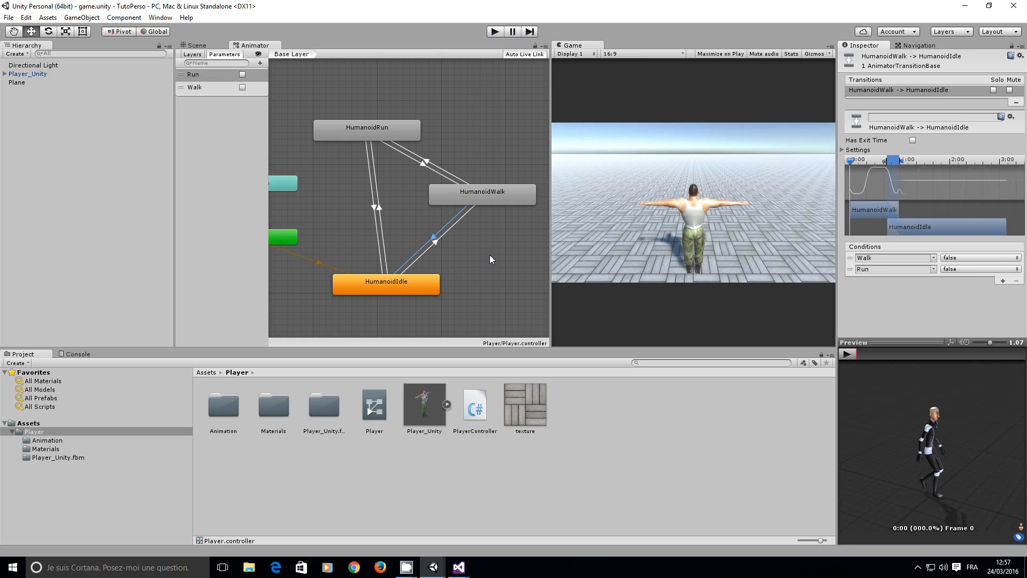
pyautogui.moveTo(353, 212); pyautogui.dragTo(415, 218, button='middle')
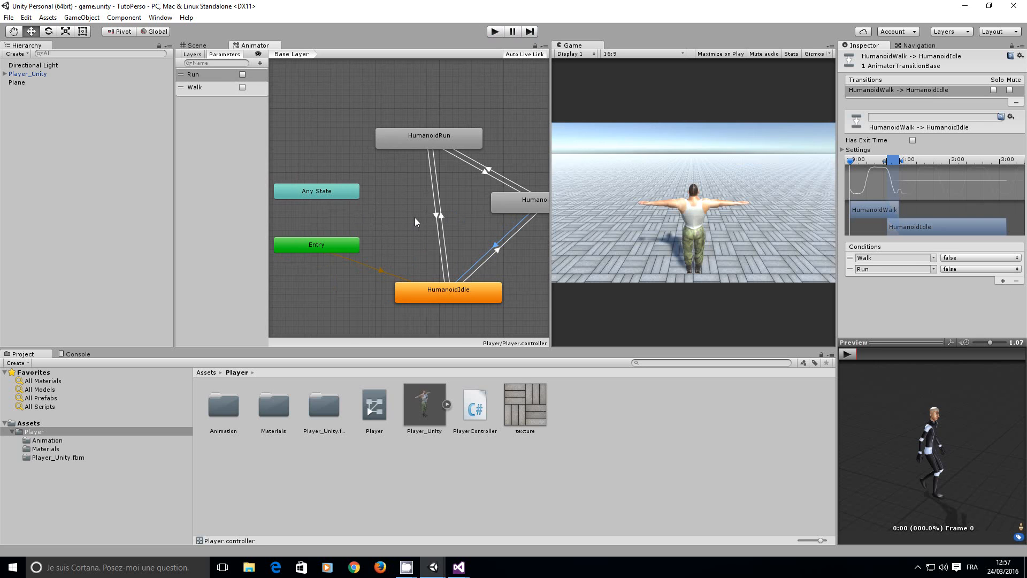
pyautogui.click(315, 194)
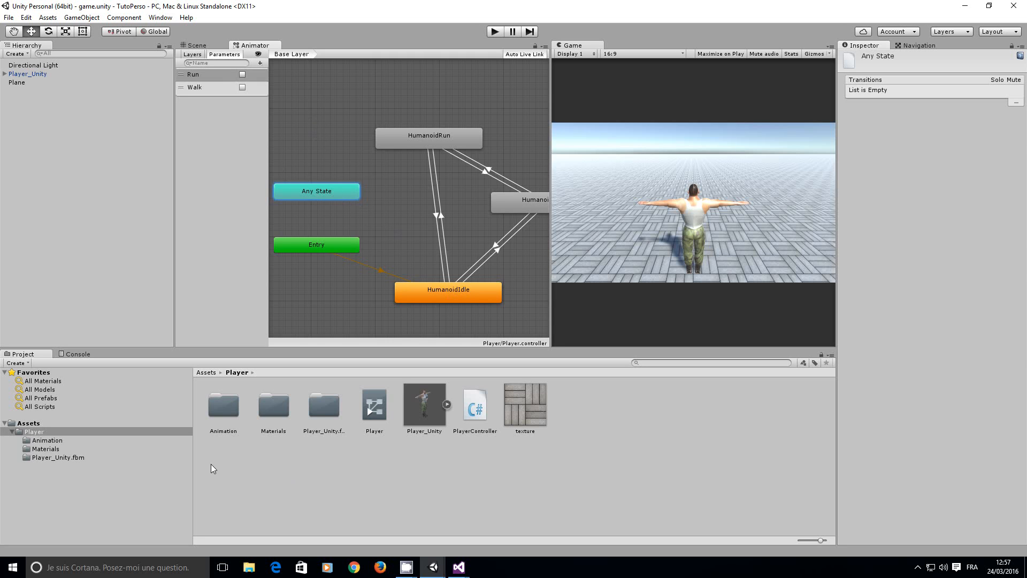
pyautogui.click(49, 441)
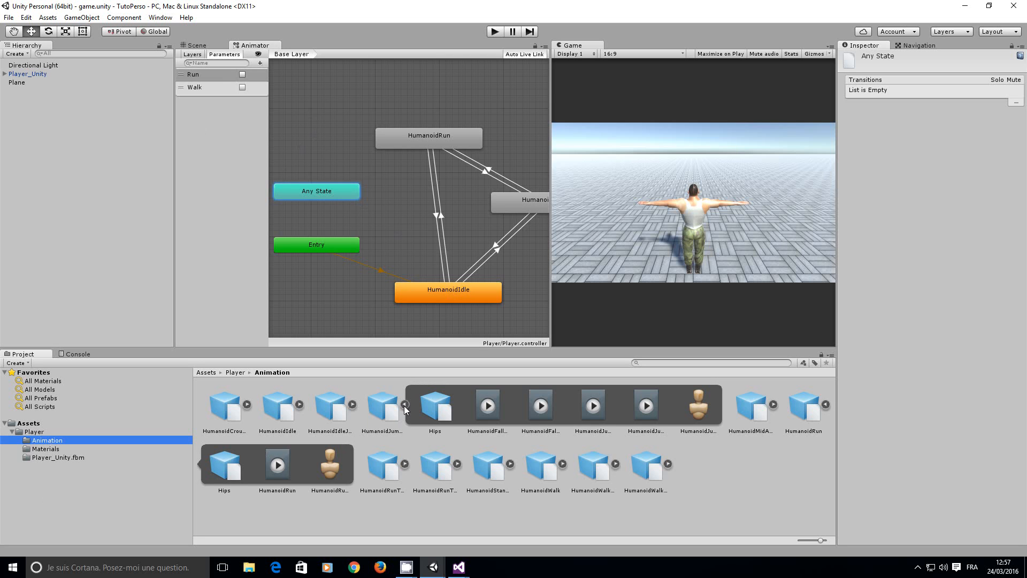
pyautogui.click(593, 406)
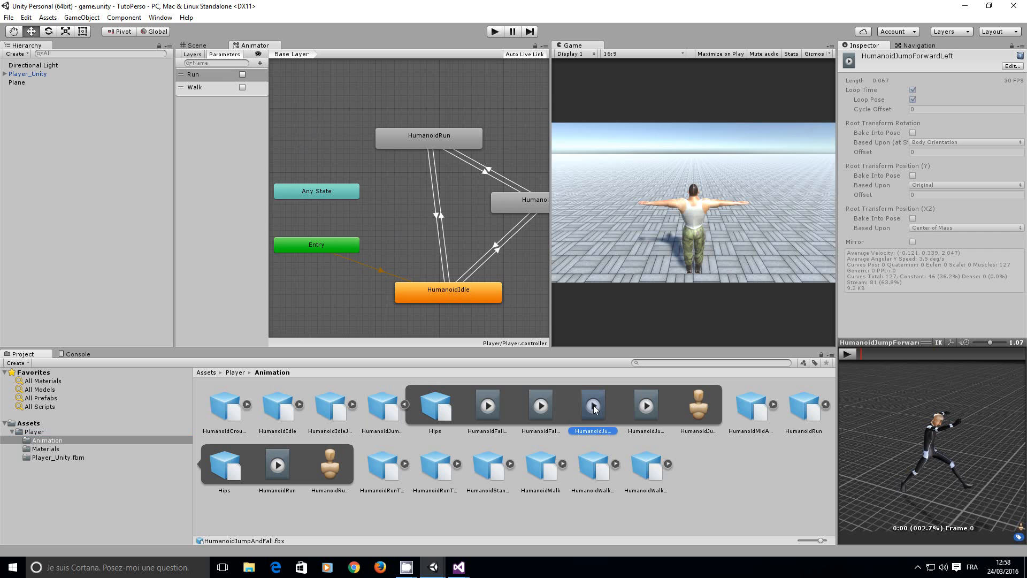
pyautogui.moveTo(307, 104); pyautogui.dragTo(307, 103)
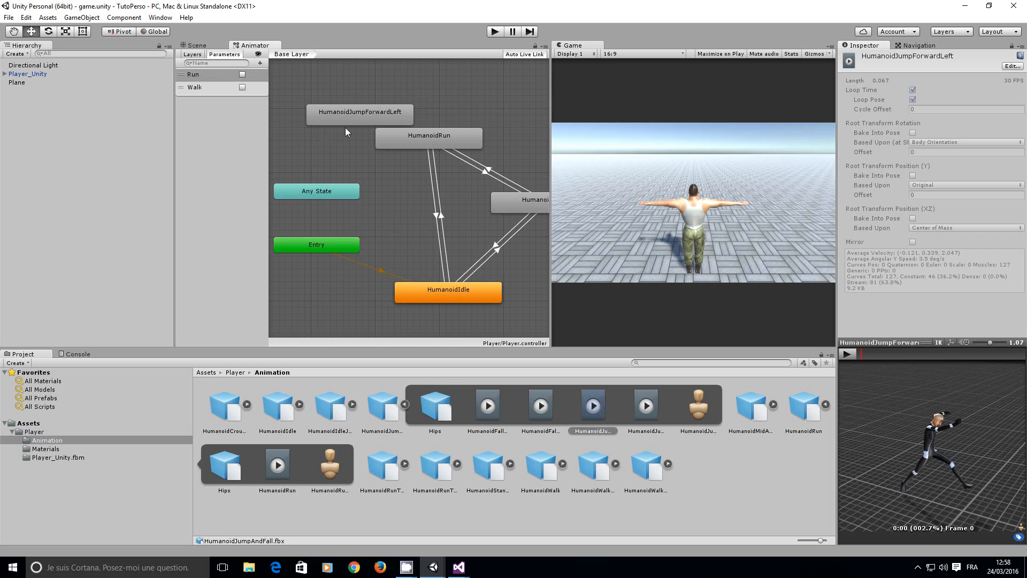
pyautogui.click(351, 114)
pyautogui.press('Delete')
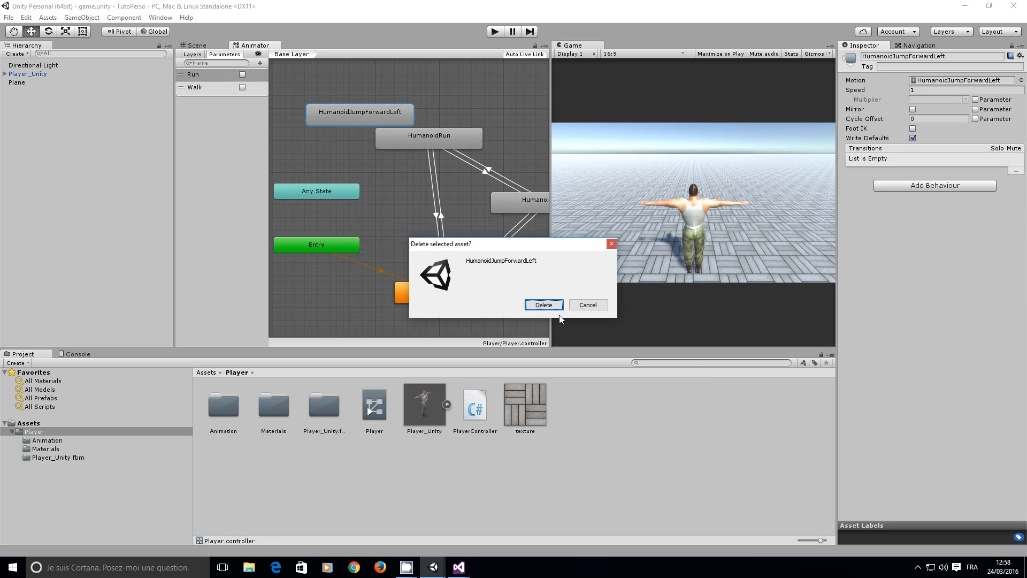
pyautogui.press('Return')
# Step: Preview the HumanoidJumpForwardLeft clip from the Animation folder and add it as a state above HumanoidRun in the animator graph
pyautogui.doubleClick(223, 405)
pyautogui.click(588, 407)
pyautogui.click(847, 354)
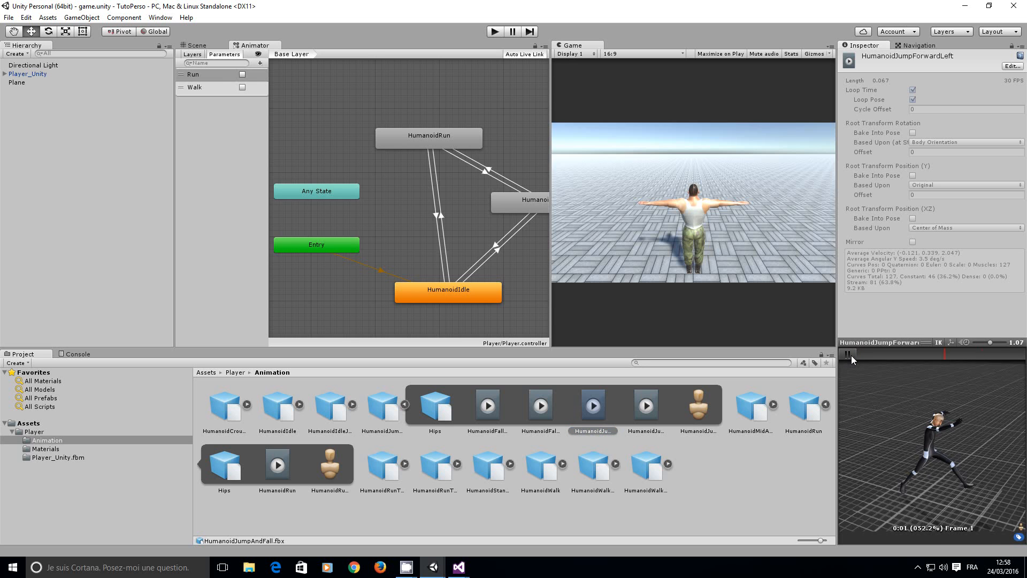
pyautogui.moveTo(369, 77); pyautogui.dragTo(329, 95)
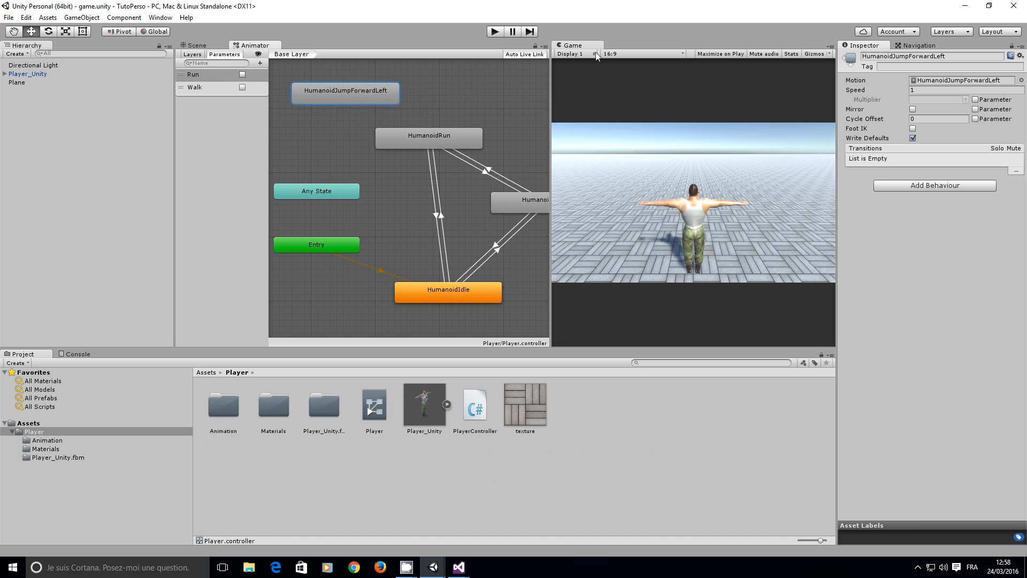
# Step: Set the HumanoidJumpForwardLeft clip's range to start at 328 and end at 374, and apply the import settings
pyautogui.click(421, 103)
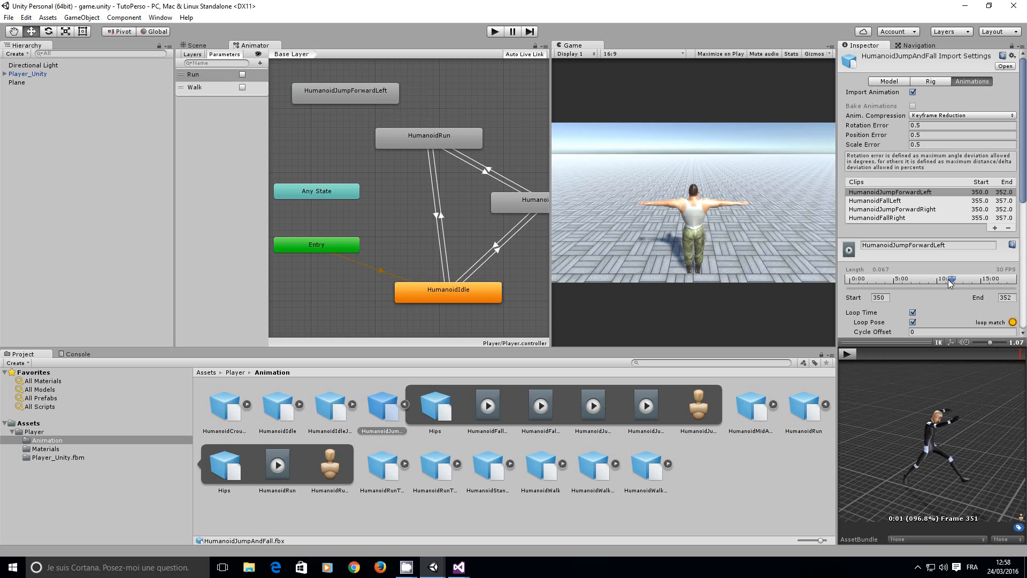
pyautogui.moveTo(949, 281)
pyautogui.mouseDown()
pyautogui.moveTo(930, 283)
pyautogui.moveTo(942, 279)
pyautogui.mouseUp()
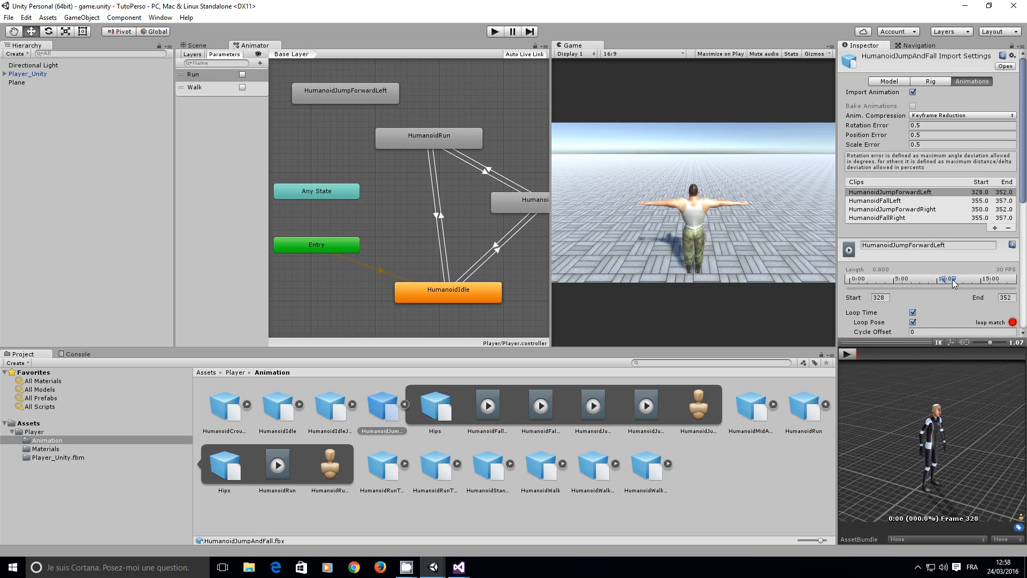
pyautogui.moveTo(952, 279); pyautogui.dragTo(961, 281)
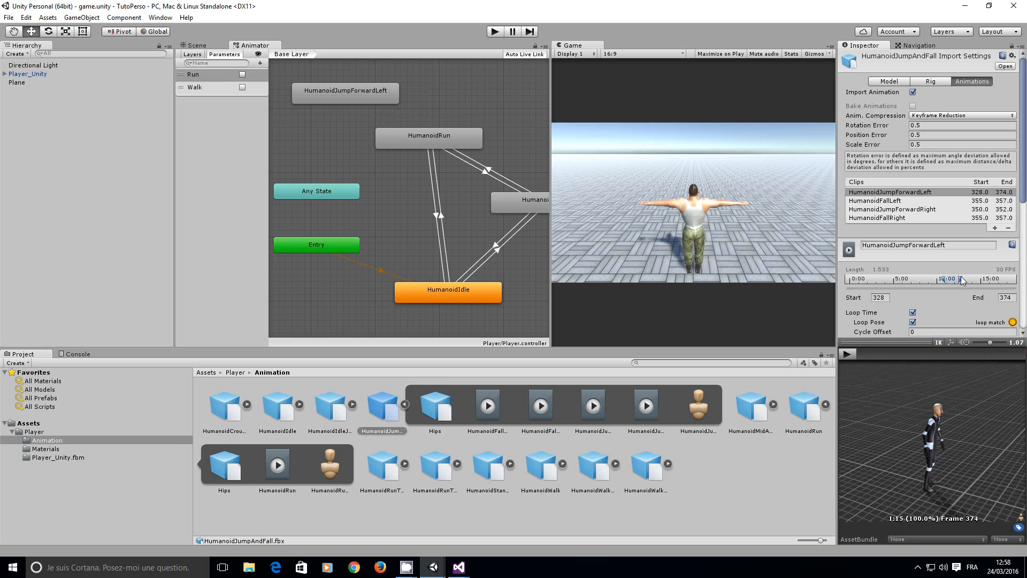
pyautogui.click(445, 91)
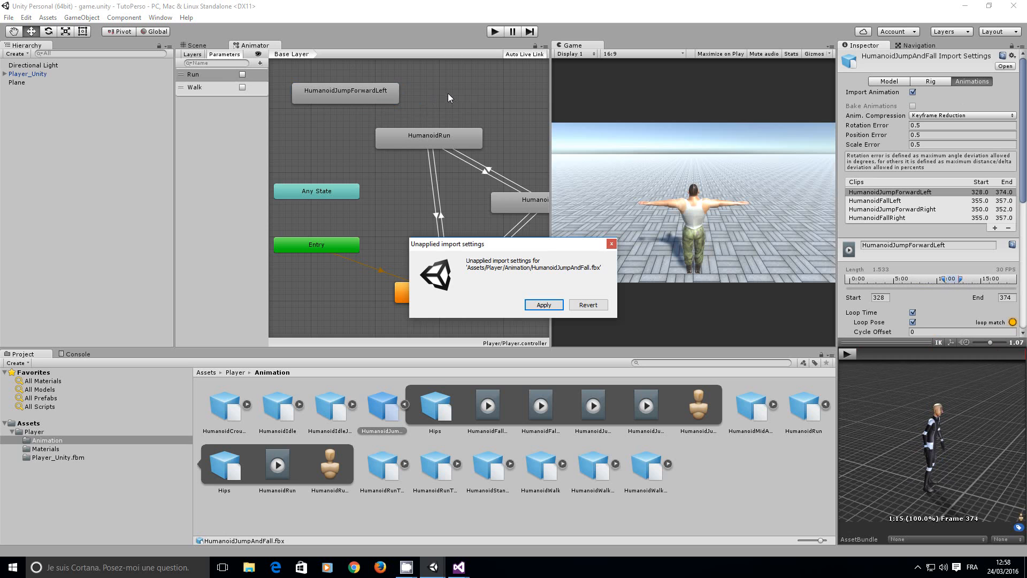
pyautogui.click(543, 305)
# Step: Try to shorten the HumanoidJumpForwardLeft state's name to HumanoidJump
pyautogui.click(337, 99)
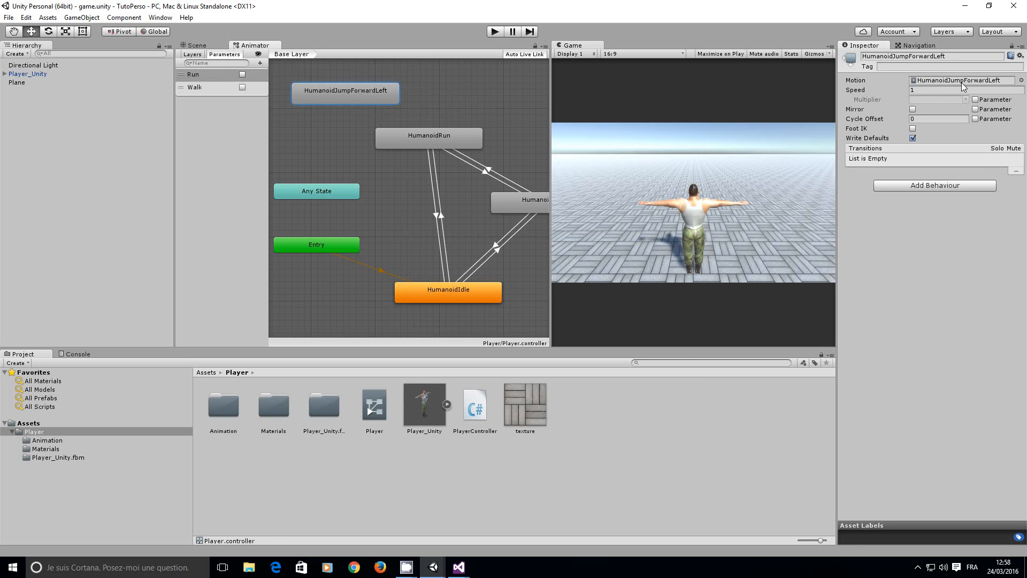
pyautogui.click(904, 57)
pyautogui.moveTo(910, 57); pyautogui.dragTo(968, 56)
pyautogui.press('BackSpace')
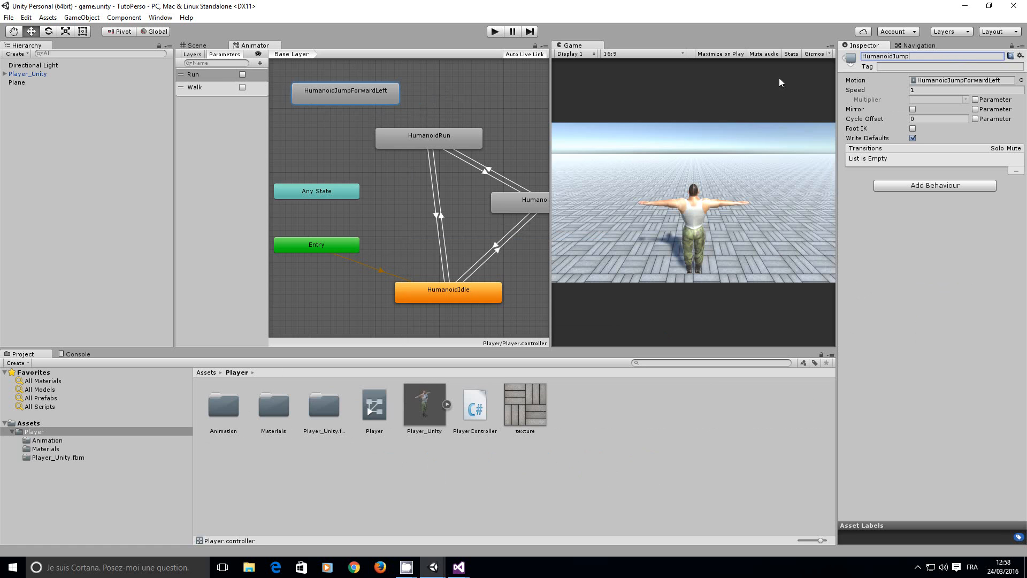
pyautogui.click(321, 136)
# Step: Rename the HumanoidJumpForwardLeft state to HumanoidJump and reposition it above the Any State node
pyautogui.click(363, 94)
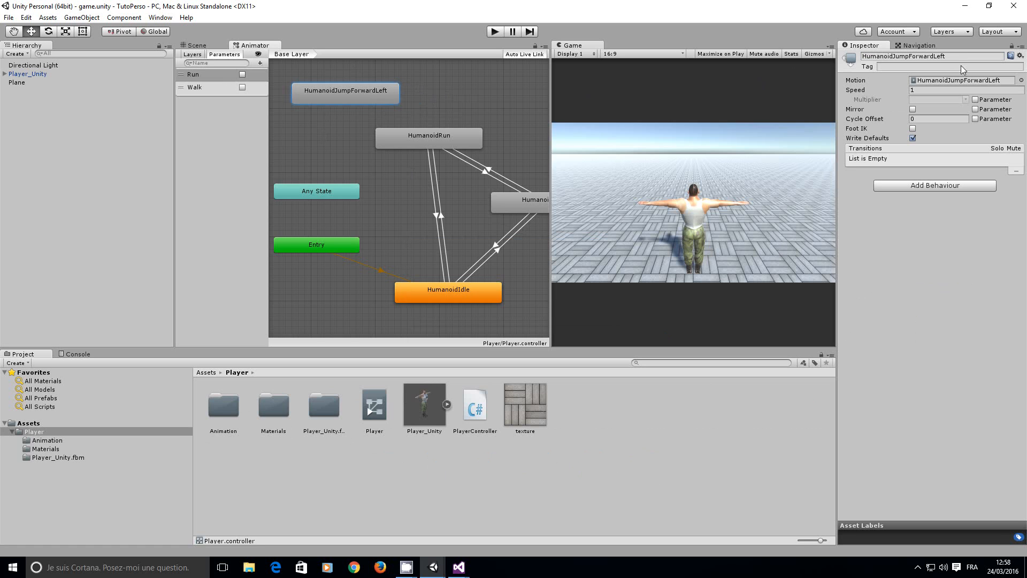
pyautogui.click(909, 57)
pyautogui.moveTo(908, 57); pyautogui.dragTo(944, 56)
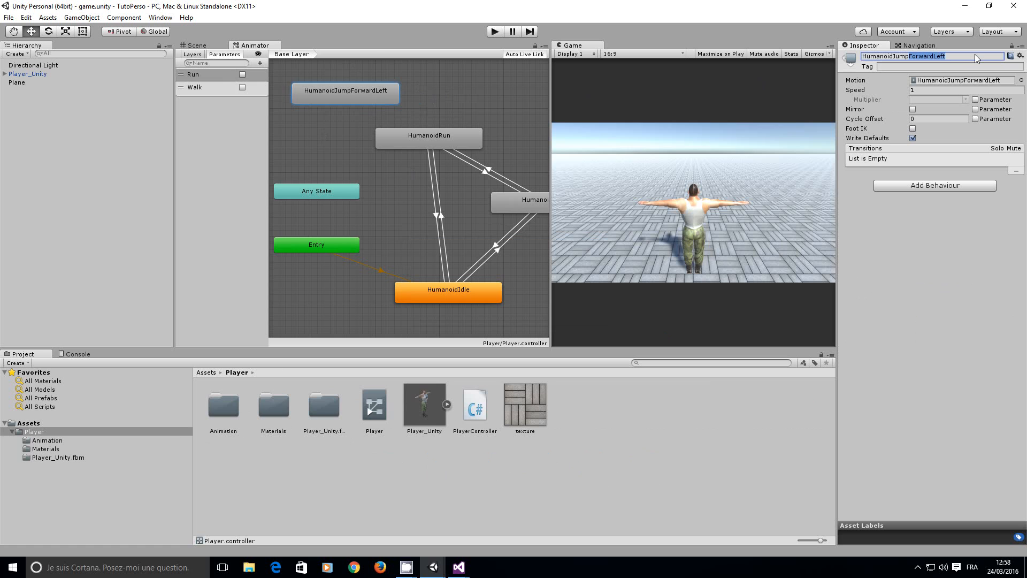
pyautogui.press('BackSpace')
pyautogui.press('Tab')
pyautogui.moveTo(351, 95); pyautogui.dragTo(336, 102)
pyautogui.click(317, 193)
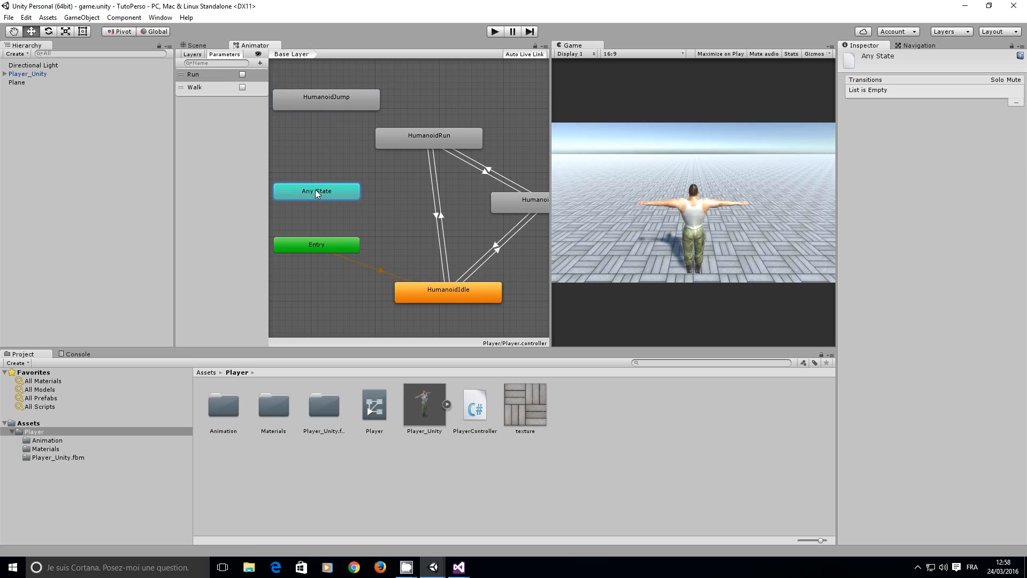
pyautogui.rightClick(317, 194)
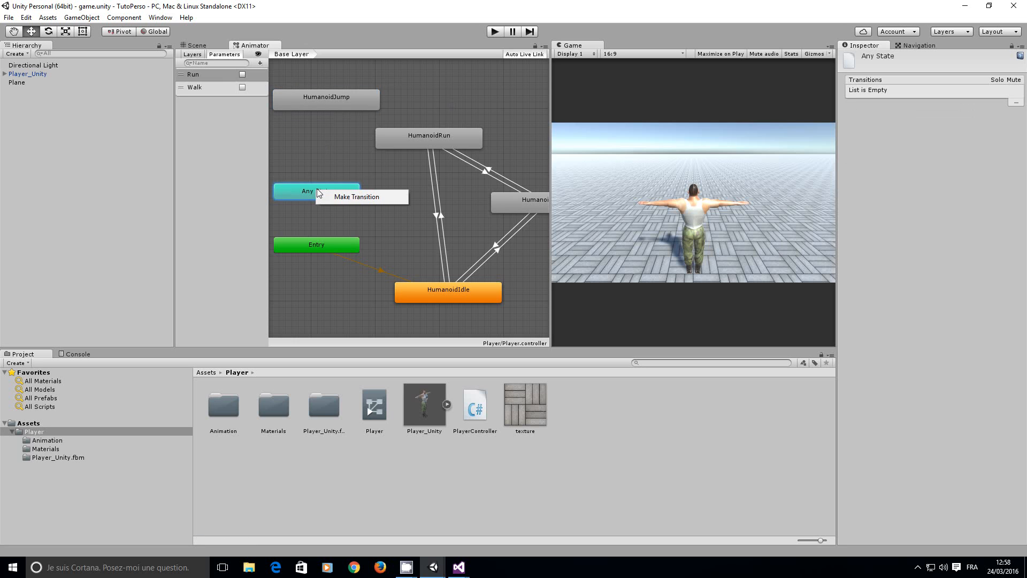
pyautogui.click(281, 134)
# Step: Add a Trigger parameter named Jumping to the animator
pyautogui.click(260, 63)
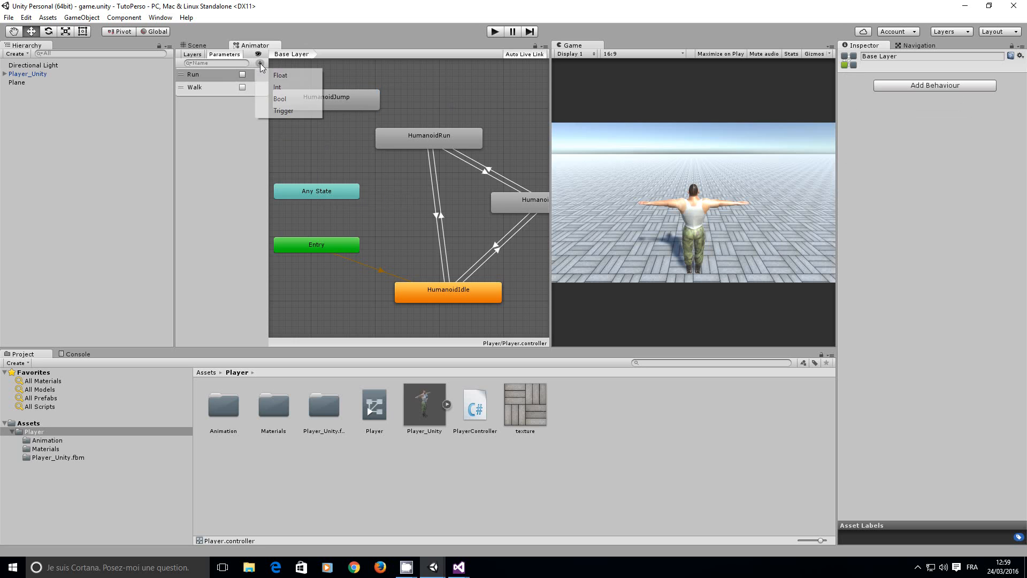
pyautogui.click(283, 111)
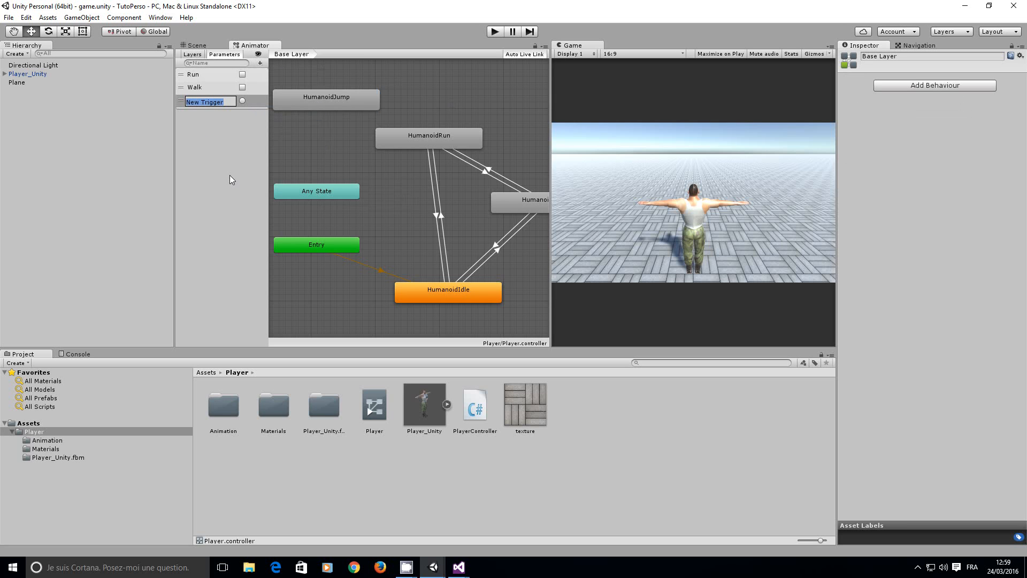
pyautogui.write('Jumping')
pyautogui.press('Return')
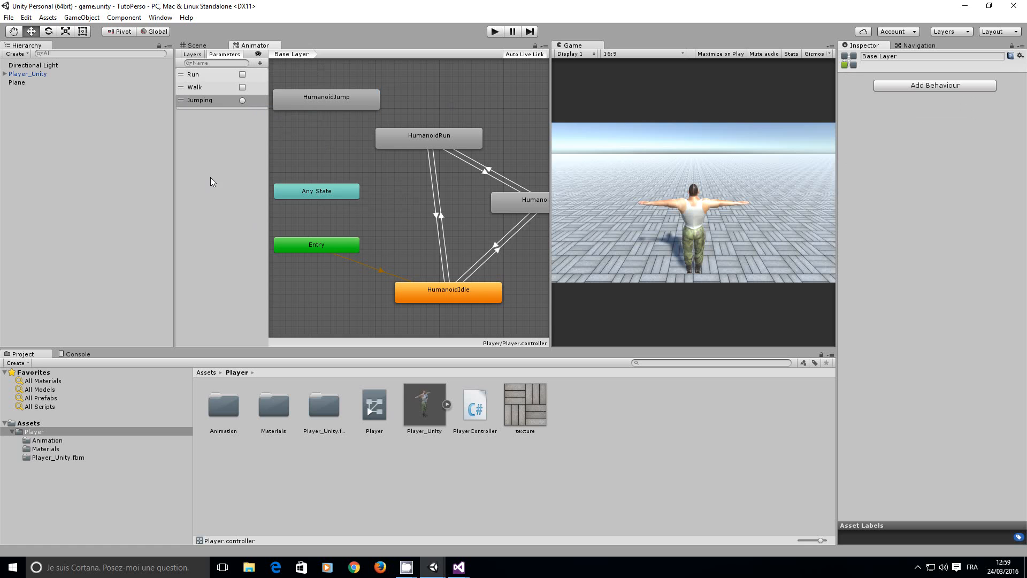
# Step: Create a transition from Any State to HumanoidJump and select it
pyautogui.click(312, 102)
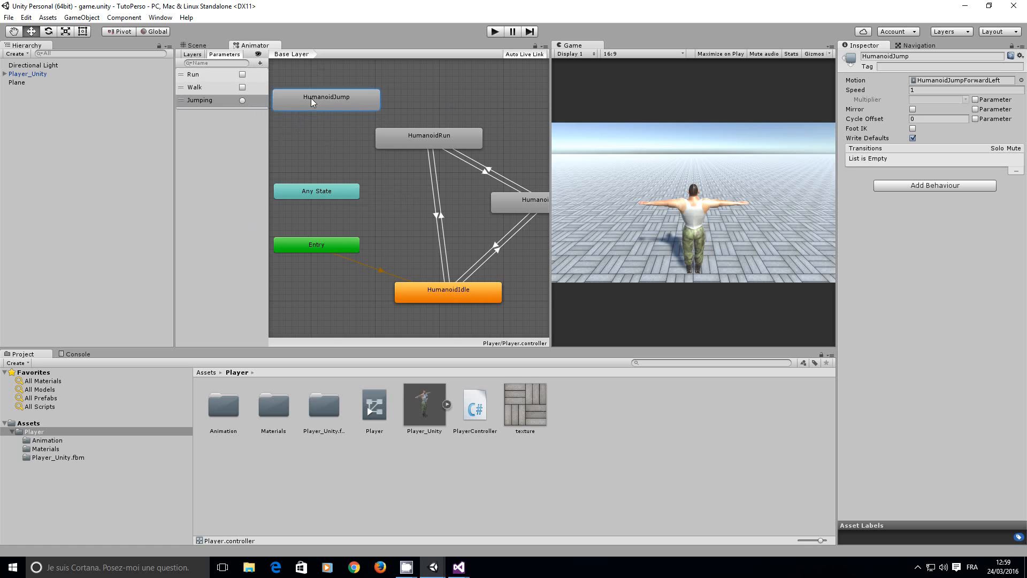
pyautogui.rightClick(313, 192)
pyautogui.click(347, 198)
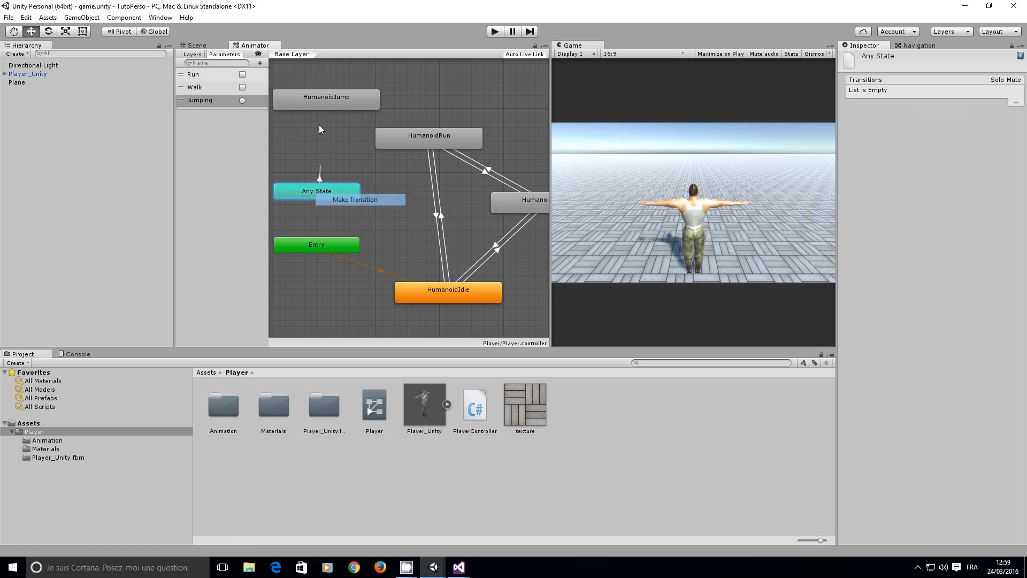
pyautogui.click(314, 101)
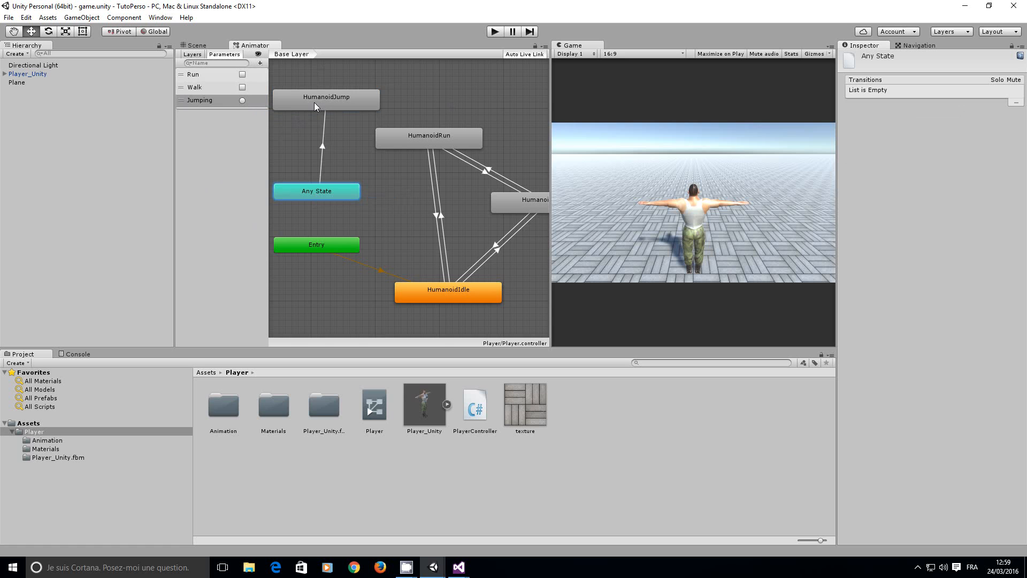
pyautogui.click(325, 147)
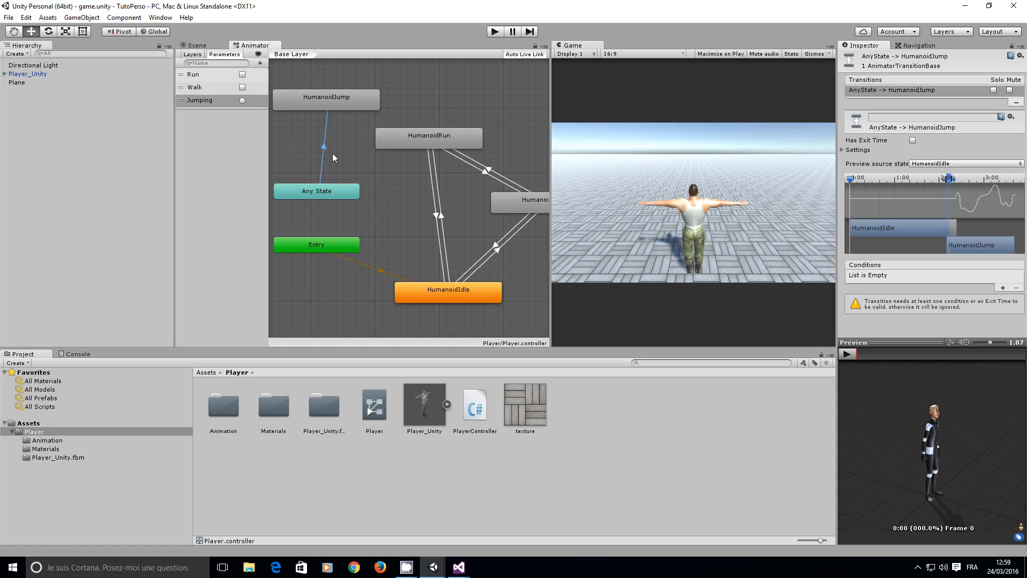
pyautogui.click(210, 102)
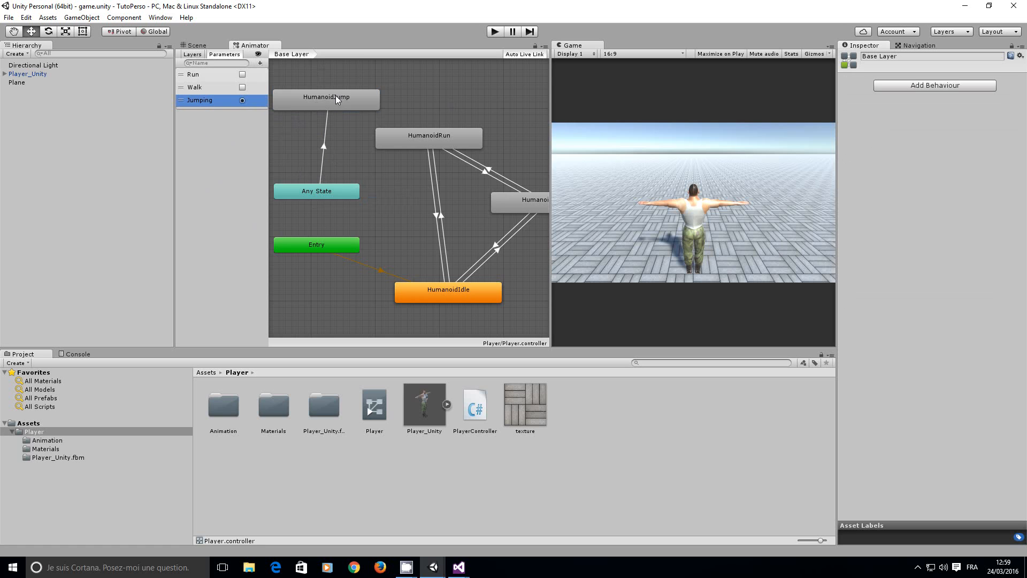
pyautogui.click(241, 122)
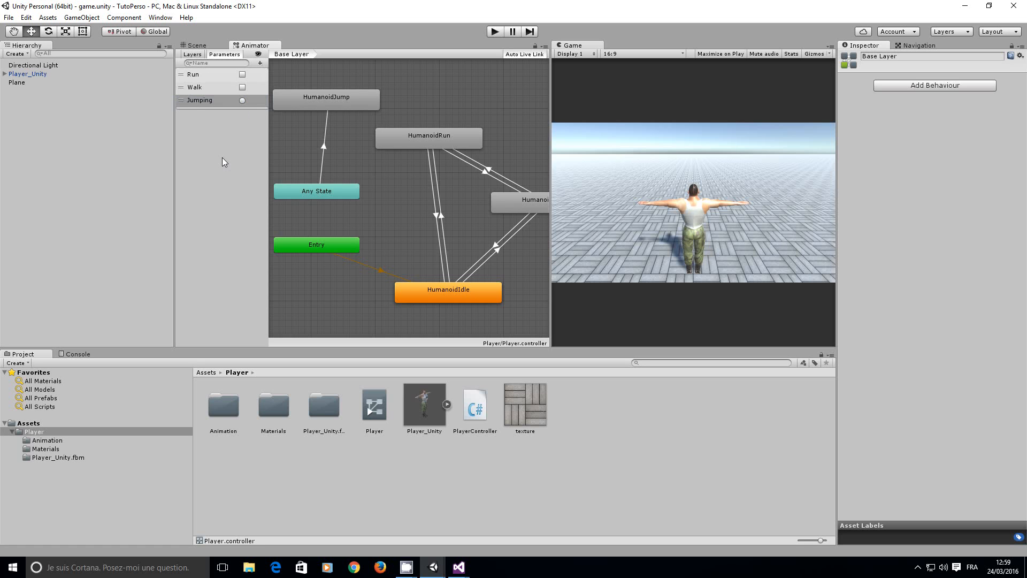
pyautogui.click(330, 106)
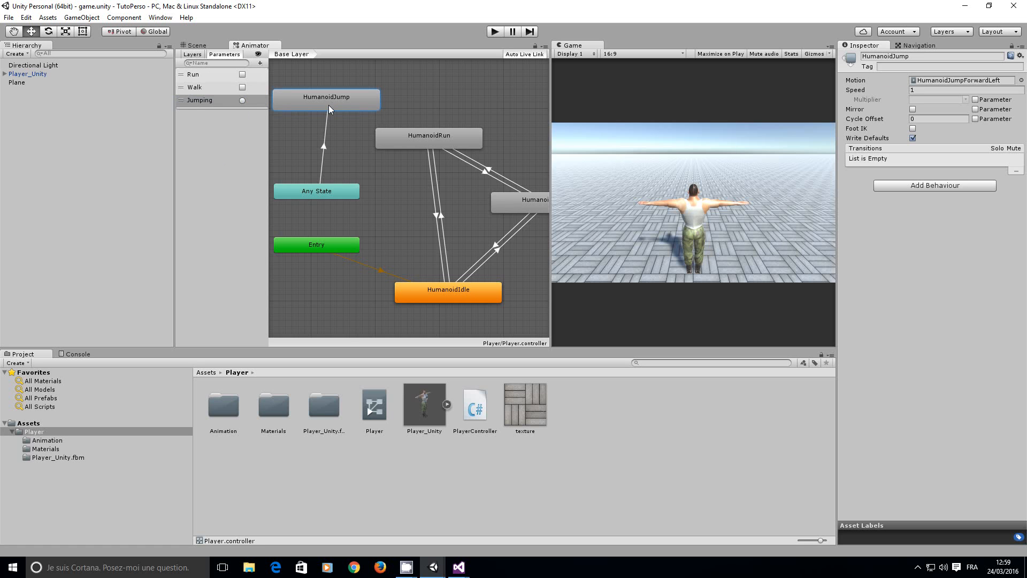
# Step: Enable Has Exit Time on the Any State to HumanoidJump transition and preview the blend
pyautogui.click(325, 141)
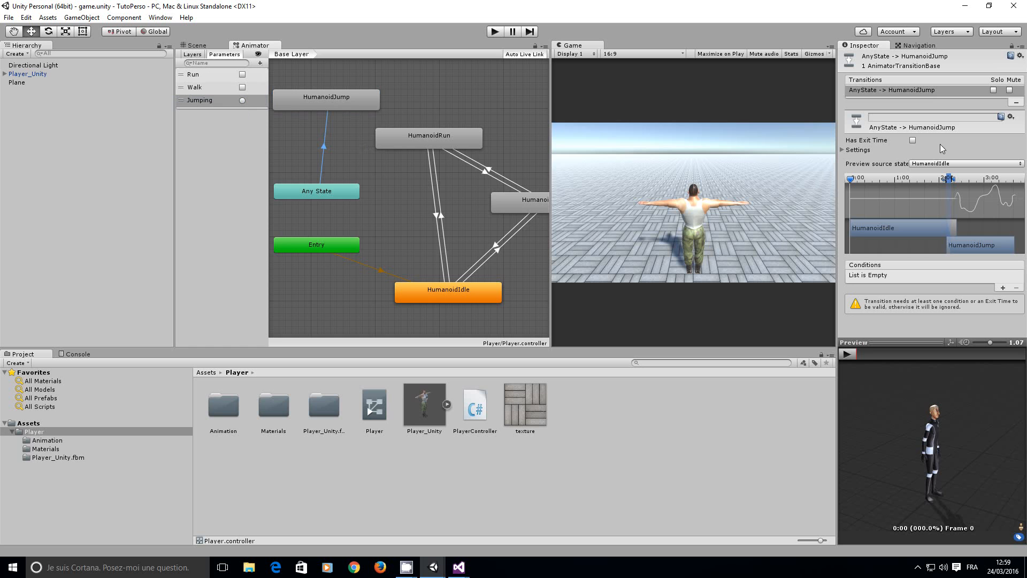
pyautogui.click(912, 141)
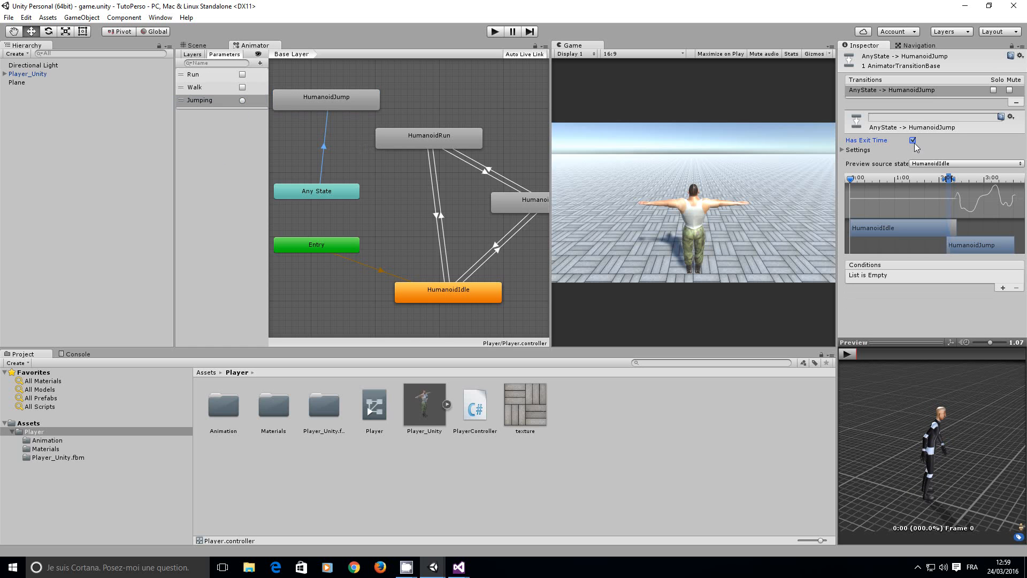
pyautogui.click(844, 355)
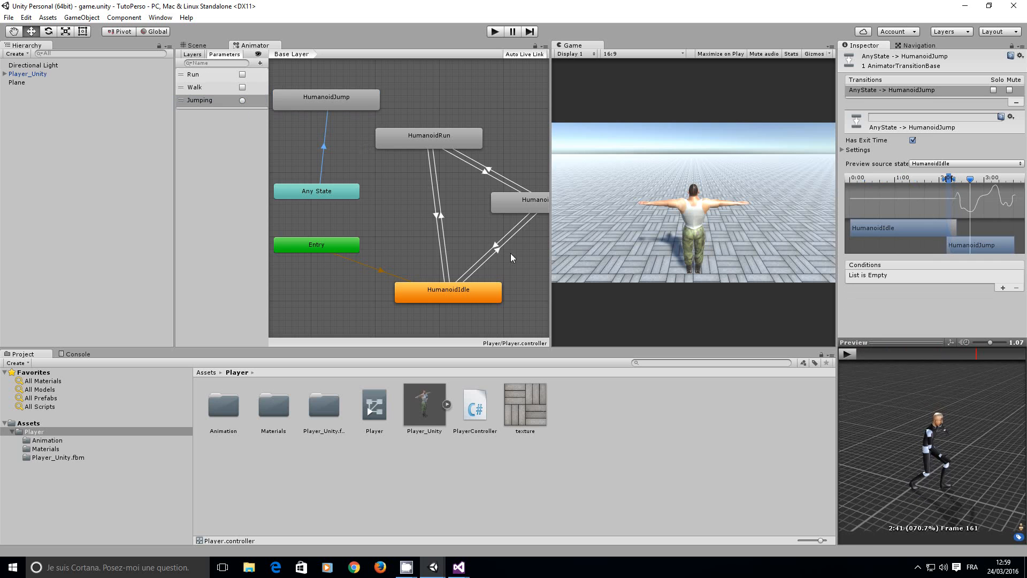
# Step: Open the import settings of the HumanoidJump state's clip and preview its jump animation
pyautogui.click(332, 99)
pyautogui.doubleClick(338, 98)
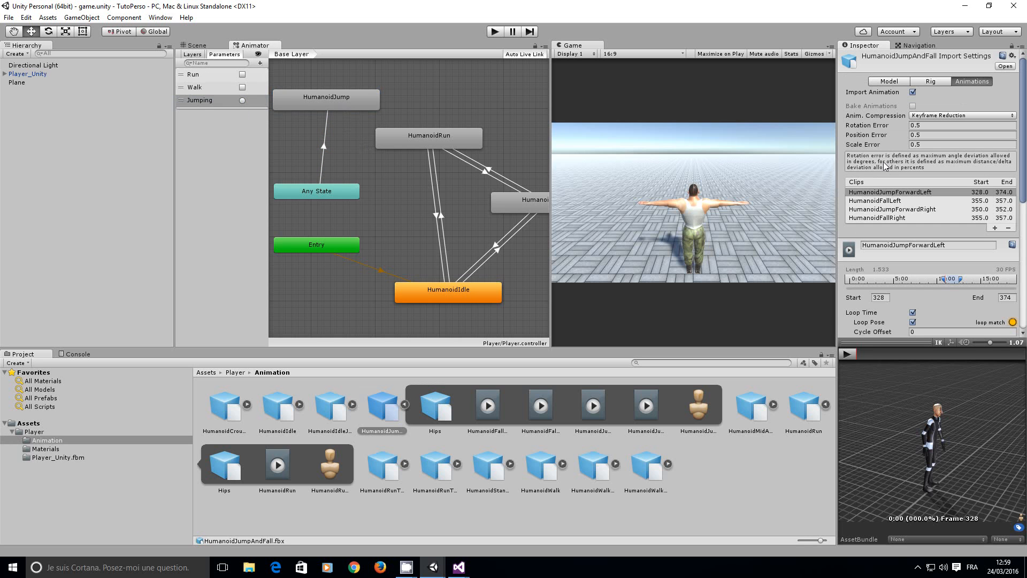
pyautogui.click(843, 353)
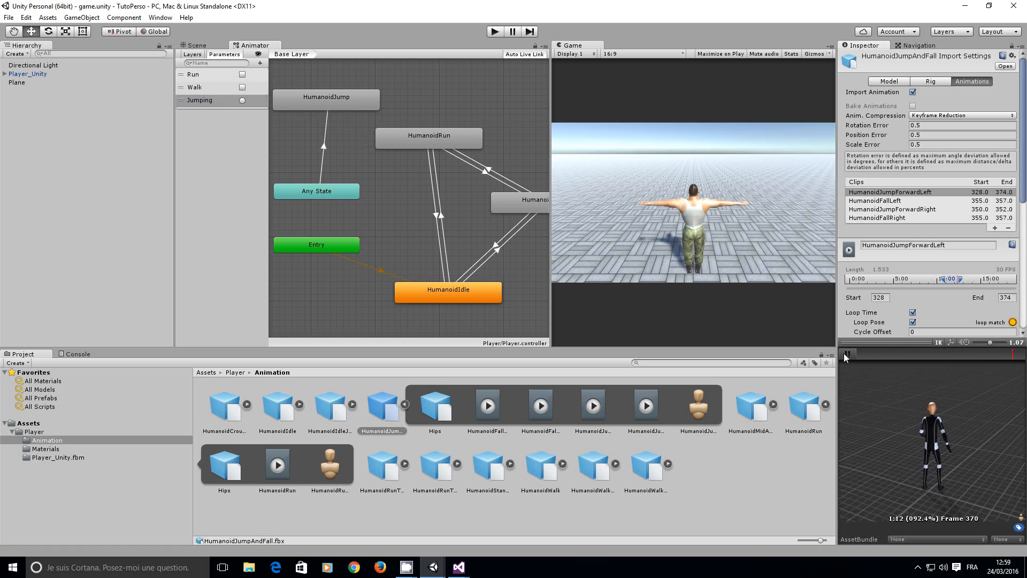
pyautogui.click(844, 354)
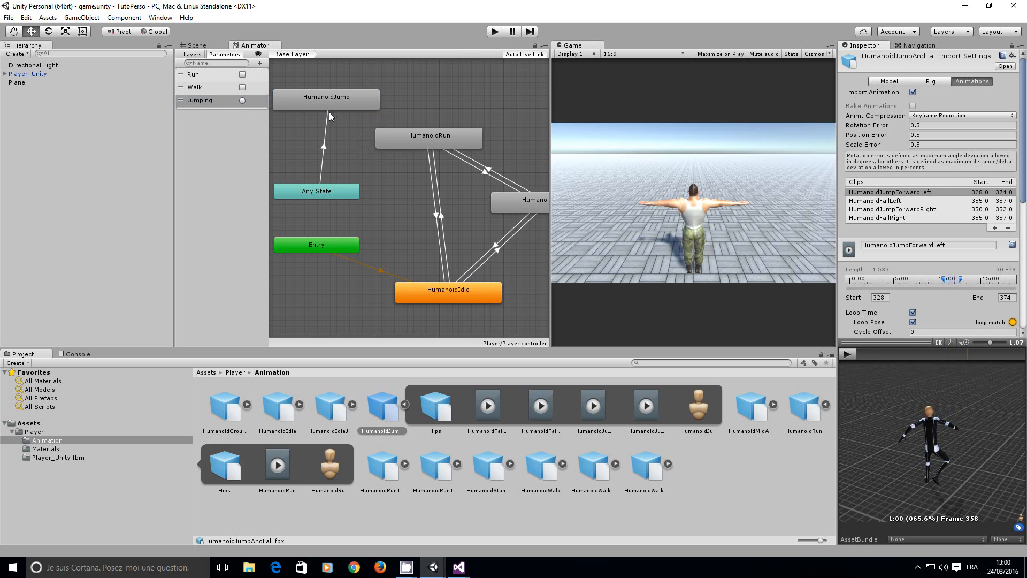
# Step: Add a Jumping condition to the Any State to HumanoidJump transition
pyautogui.moveTo(333, 101); pyautogui.dragTo(329, 107)
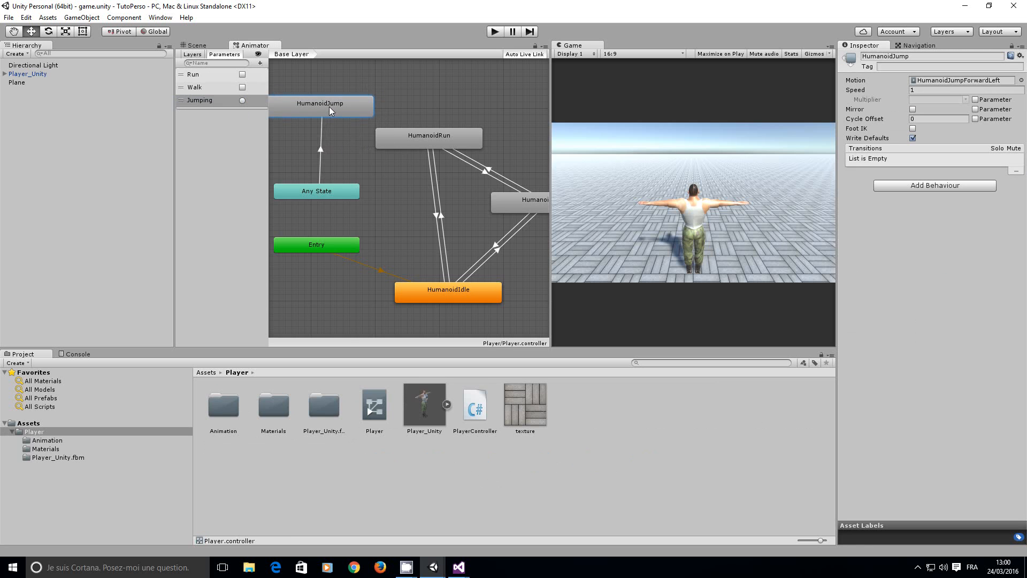
pyautogui.click(322, 151)
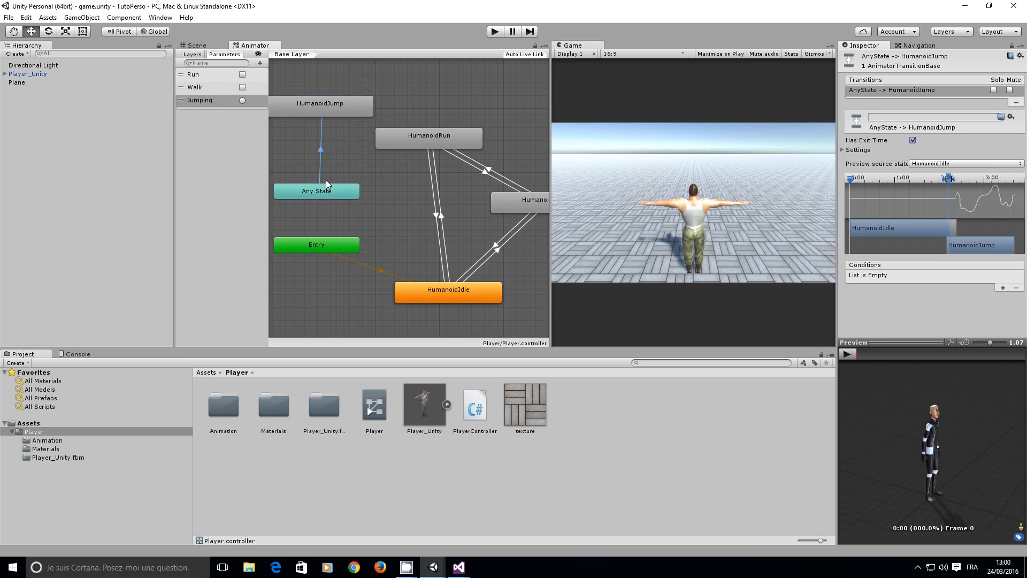
pyautogui.click(1002, 287)
pyautogui.click(934, 276)
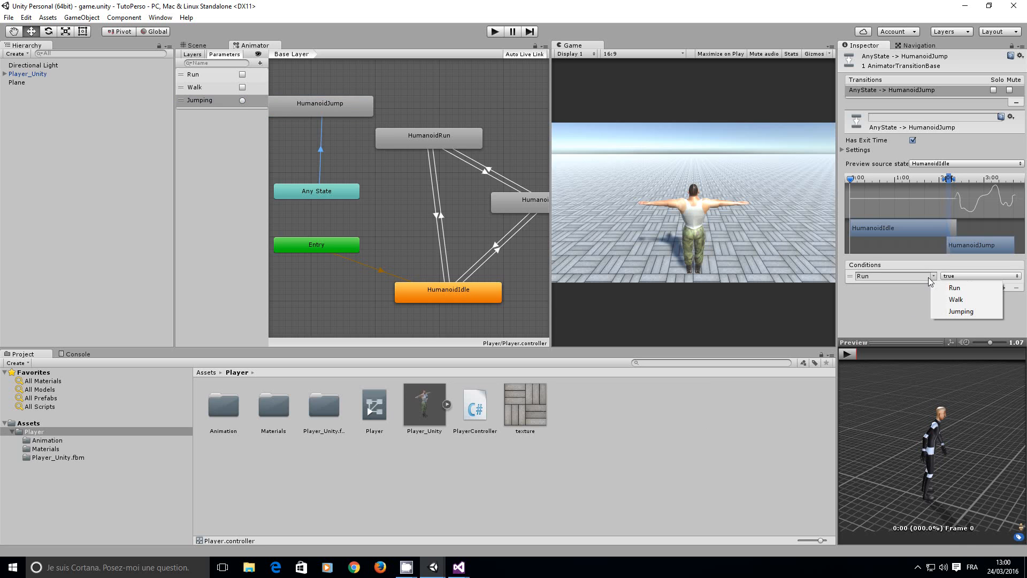
pyautogui.click(958, 312)
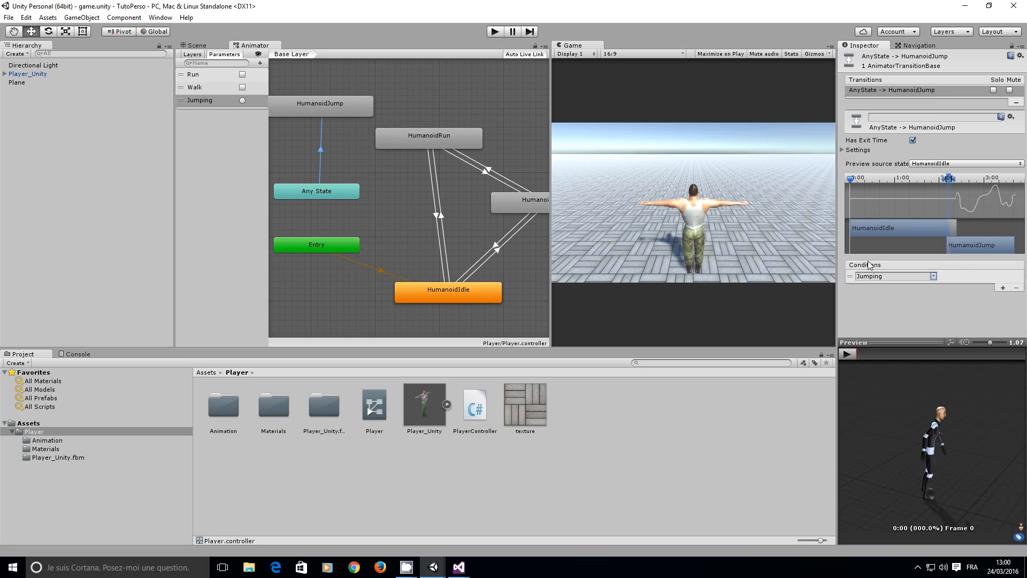
pyautogui.moveTo(317, 109); pyautogui.dragTo(310, 108)
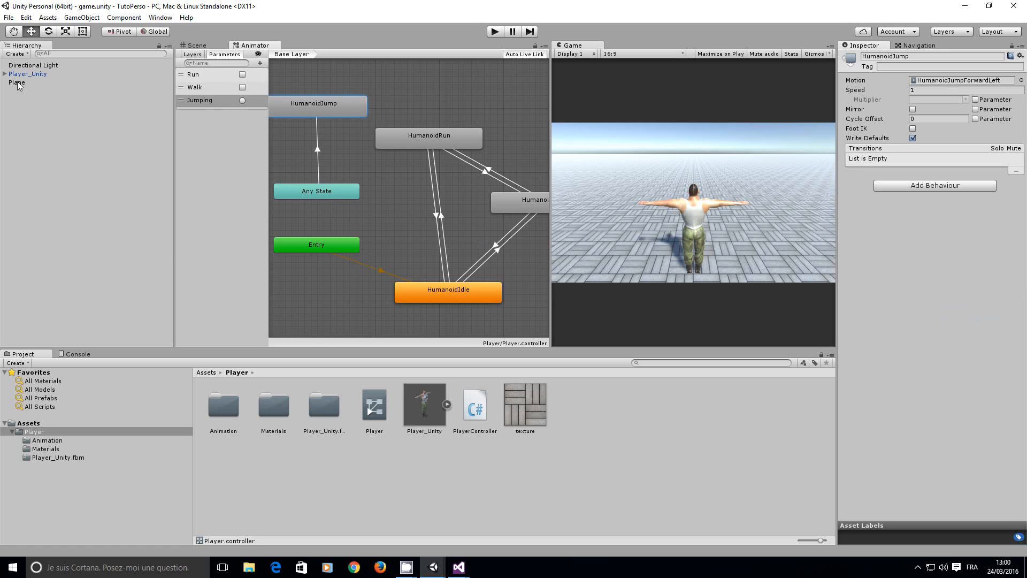
# Step: Switch to Visual Studio, add Anim.SetTrigger("Jumping"); after the Jump assignment in PlayerController.cs's saut block, and save the script
pyautogui.click(457, 571)
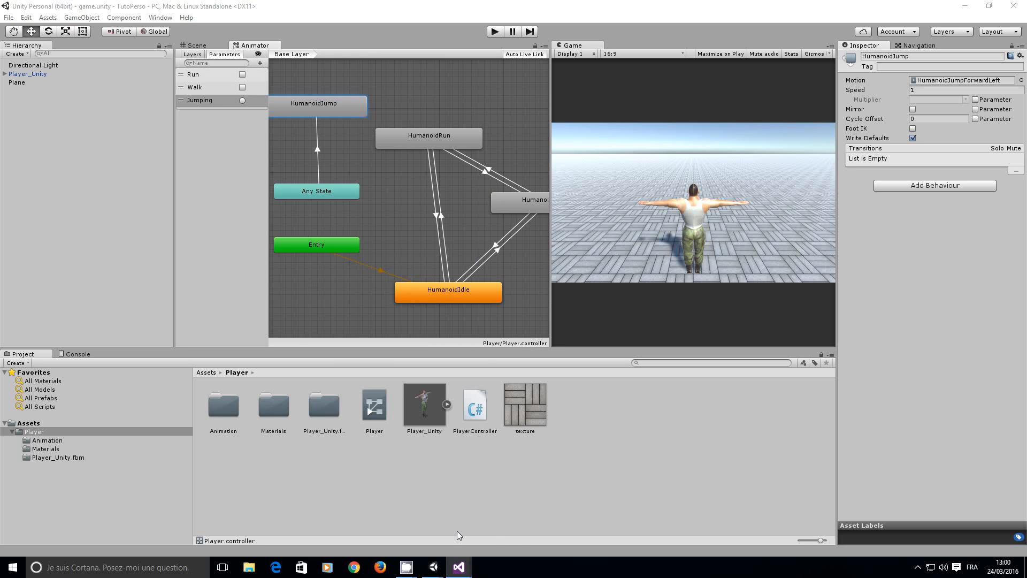
pyautogui.click(406, 524)
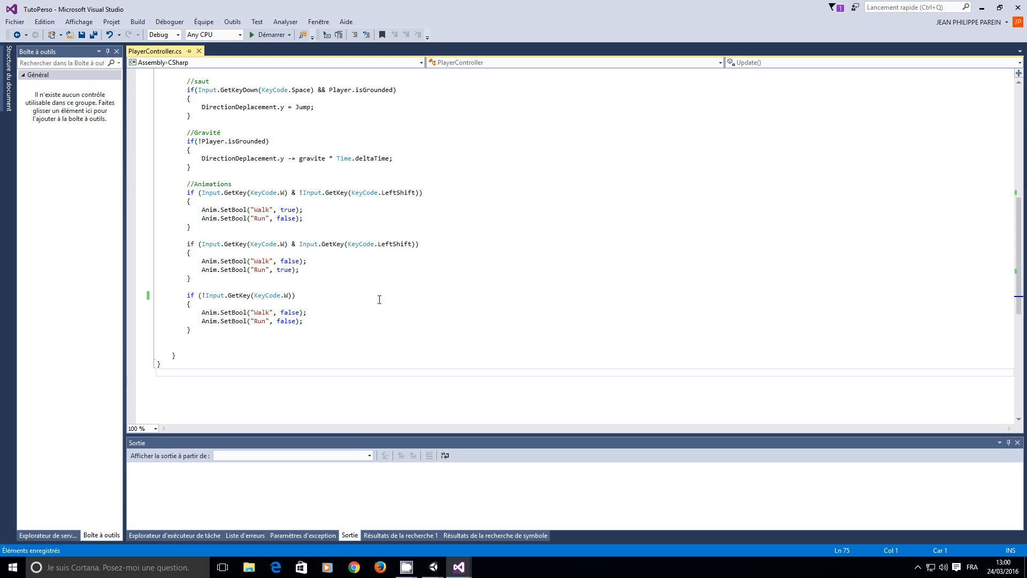
pyautogui.scroll(5, 397, 332)
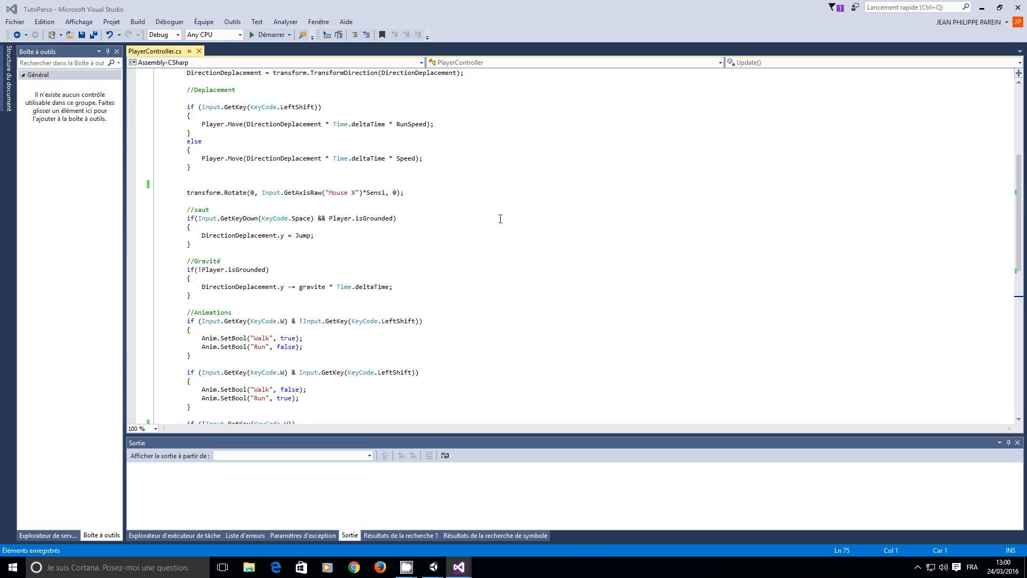
pyautogui.click(496, 269)
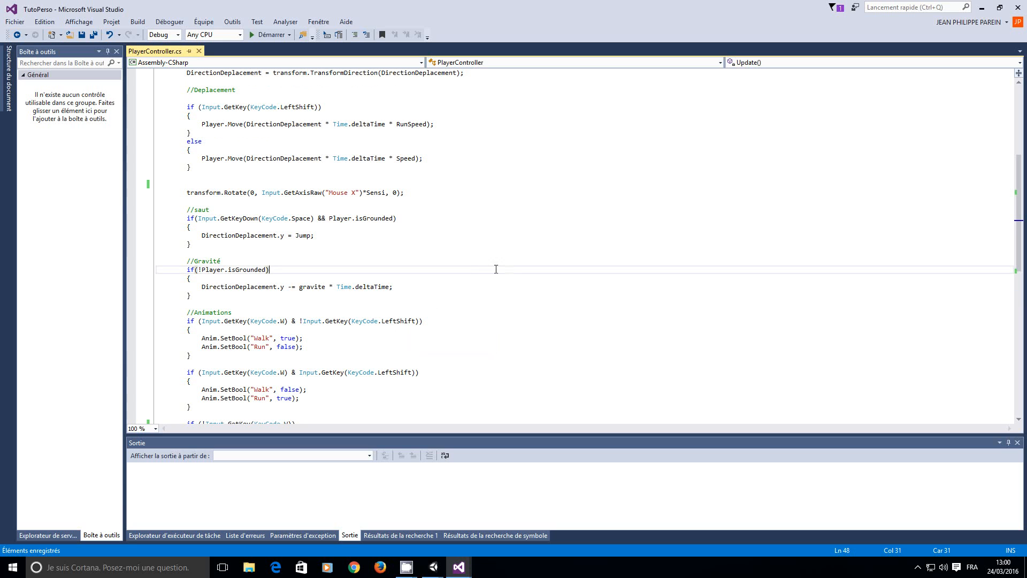
pyautogui.click(344, 234)
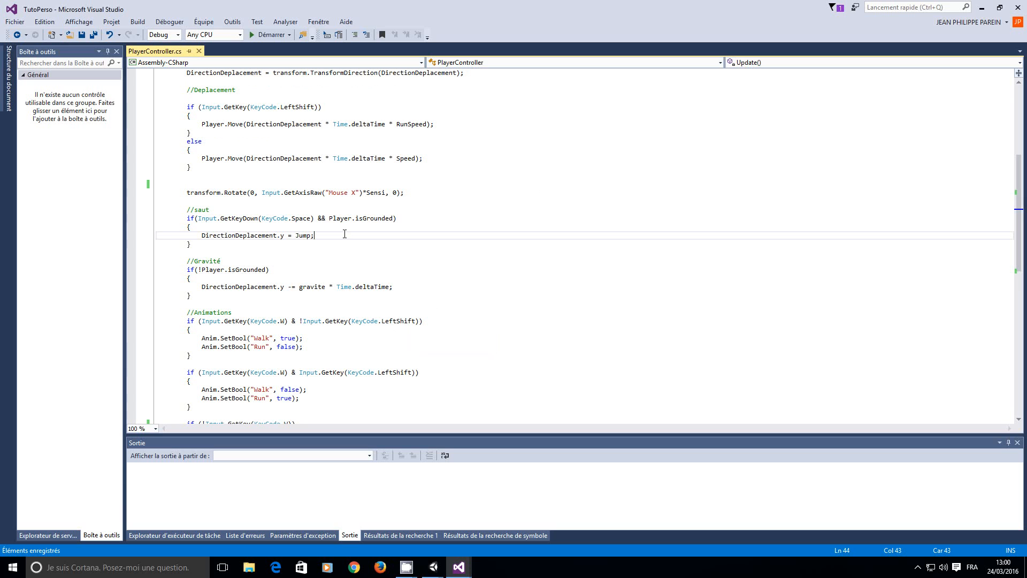
pyautogui.press('Return')
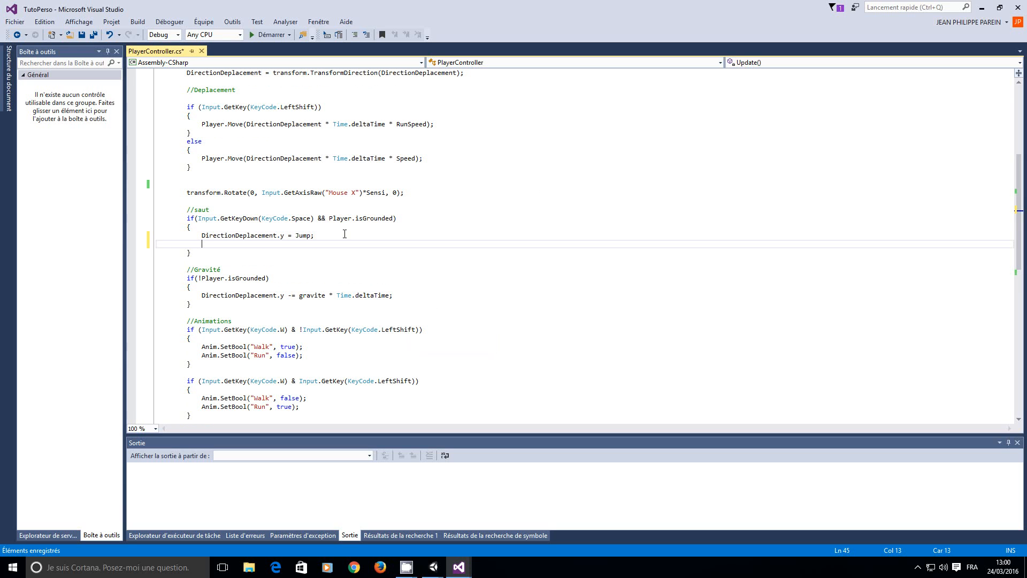
pyautogui.write('an')
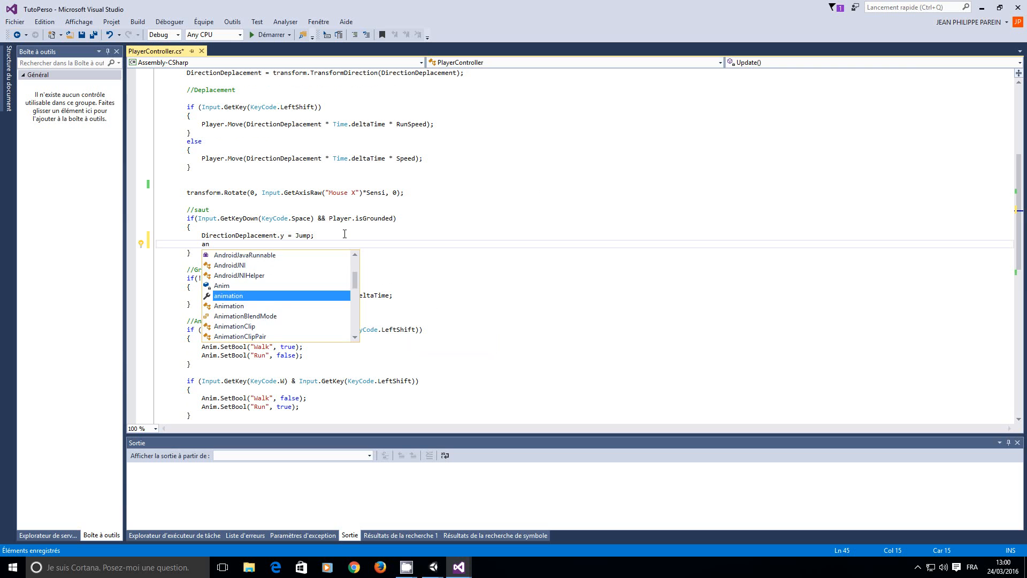
pyautogui.write('im.set')
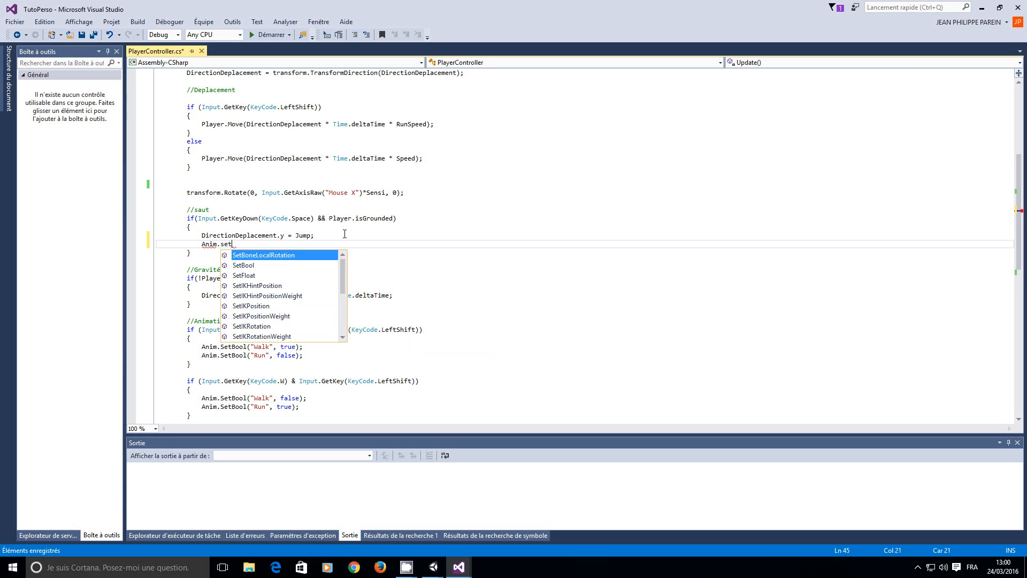
pyautogui.write('tr')
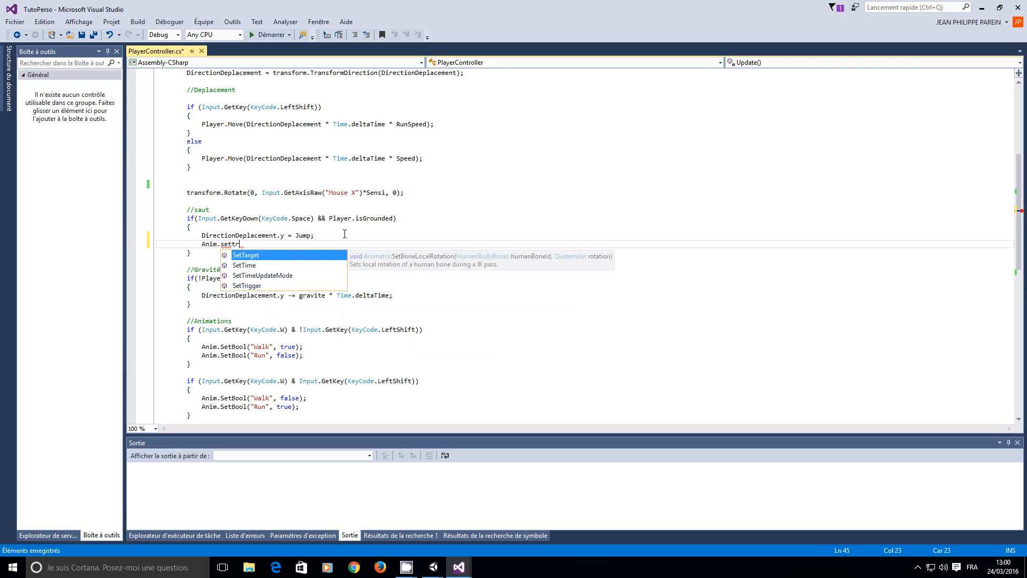
pyautogui.press('Tab')
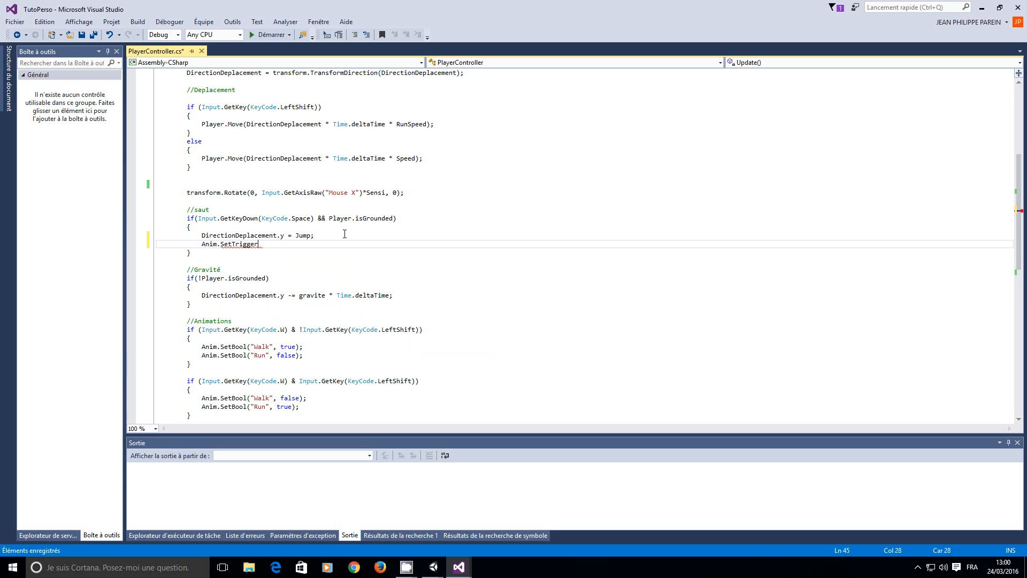
pyautogui.write('("')
pyautogui.write('Jumping')
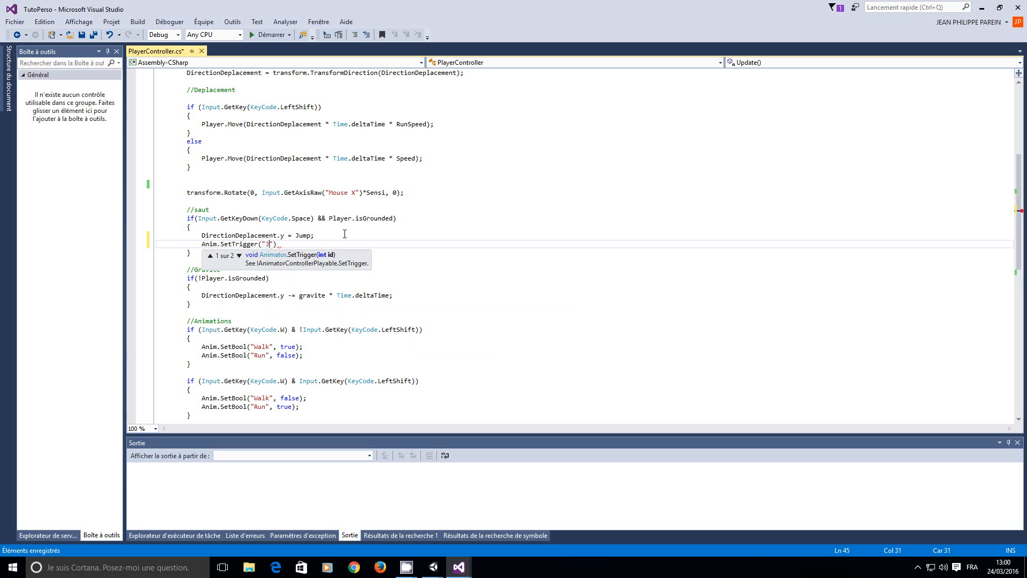
pyautogui.write('")')
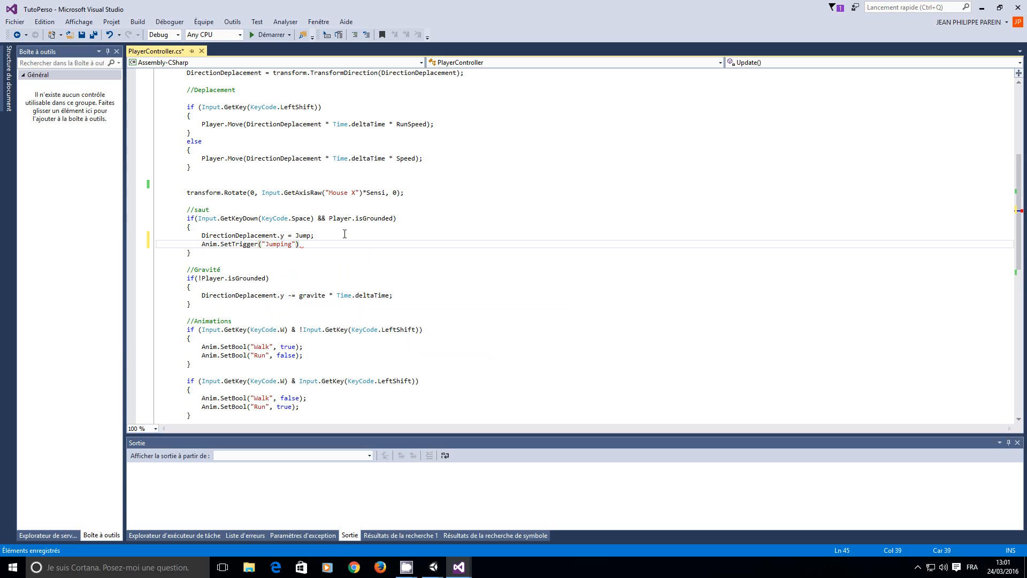
pyautogui.write(';')
pyautogui.click(511, 297)
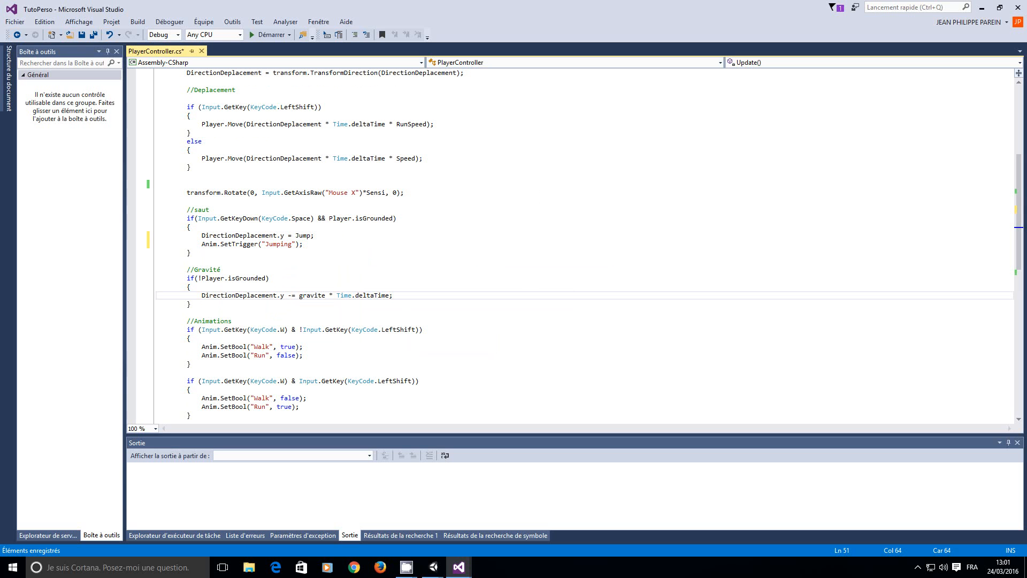
pyautogui.hotkey('ctrl', 's')
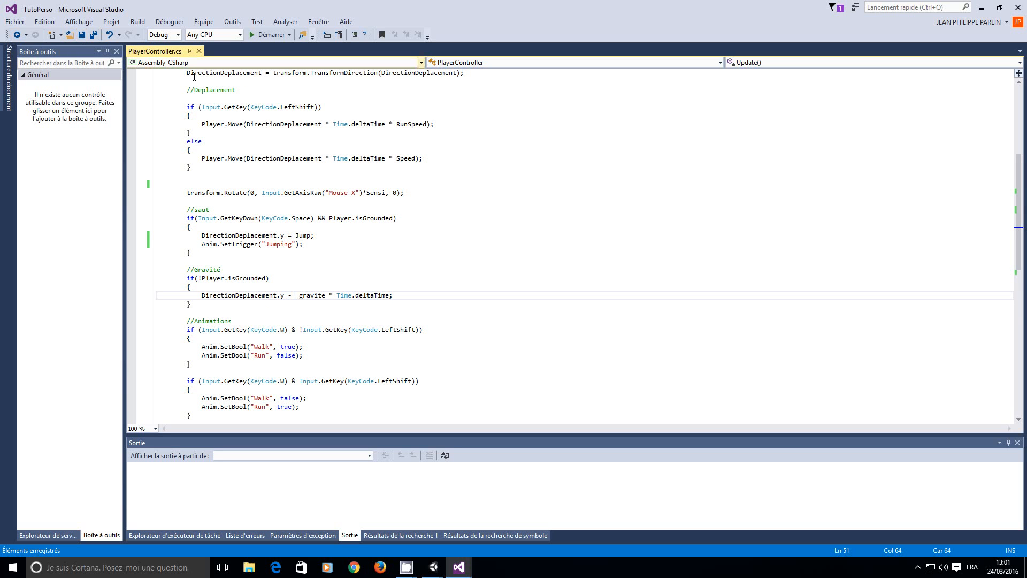
# Step: Switch back to Unity and test the character's jump in play mode, stopping playback when done
pyautogui.click(982, 8)
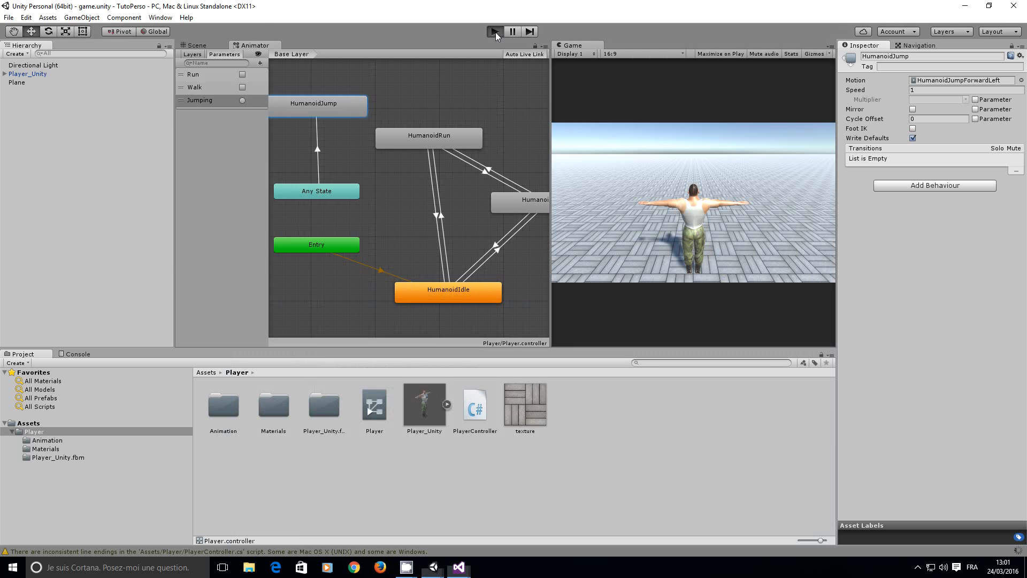
pyautogui.click(496, 32)
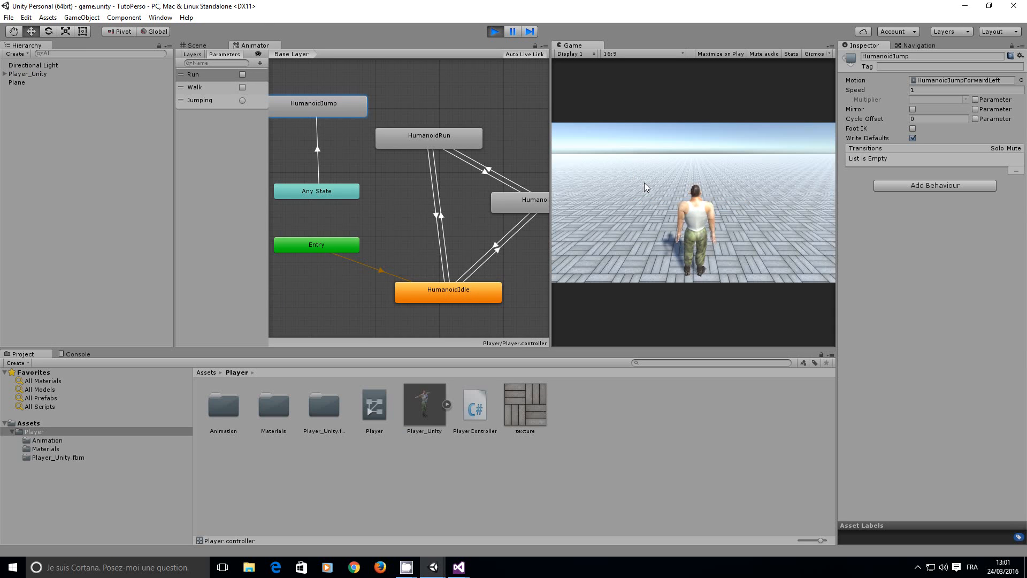
pyautogui.press('space')
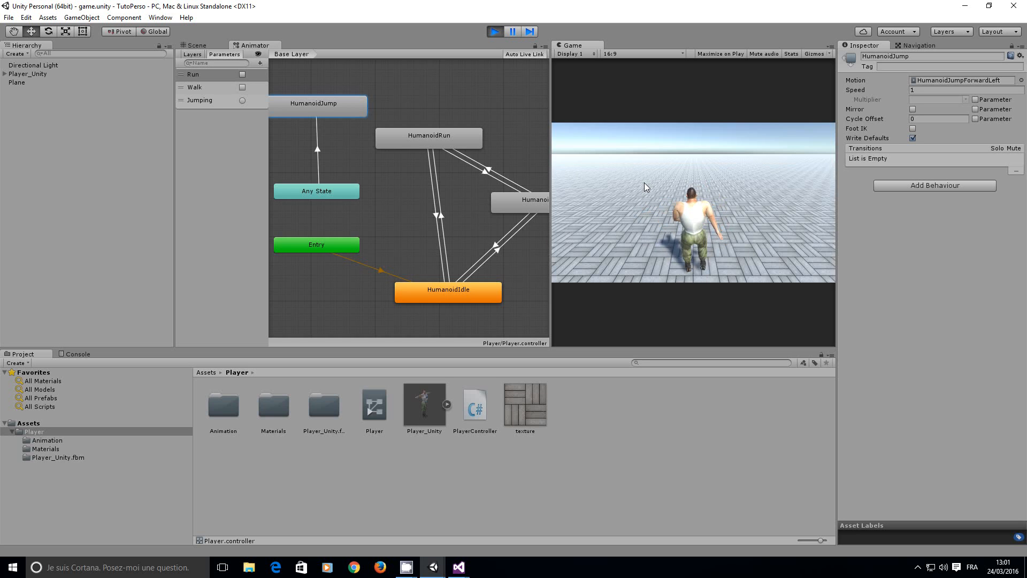
pyautogui.press('space')
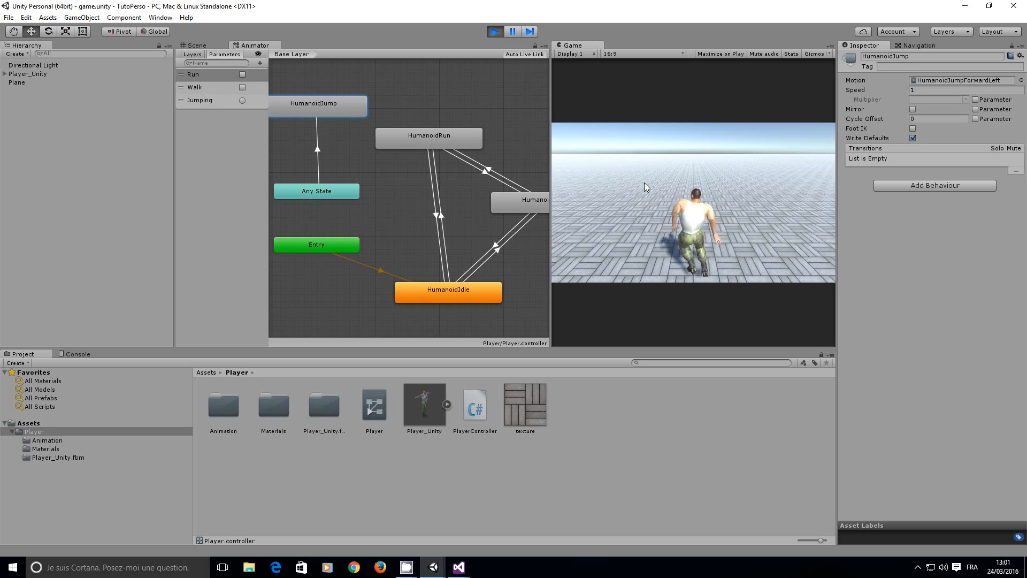
pyautogui.click(495, 32)
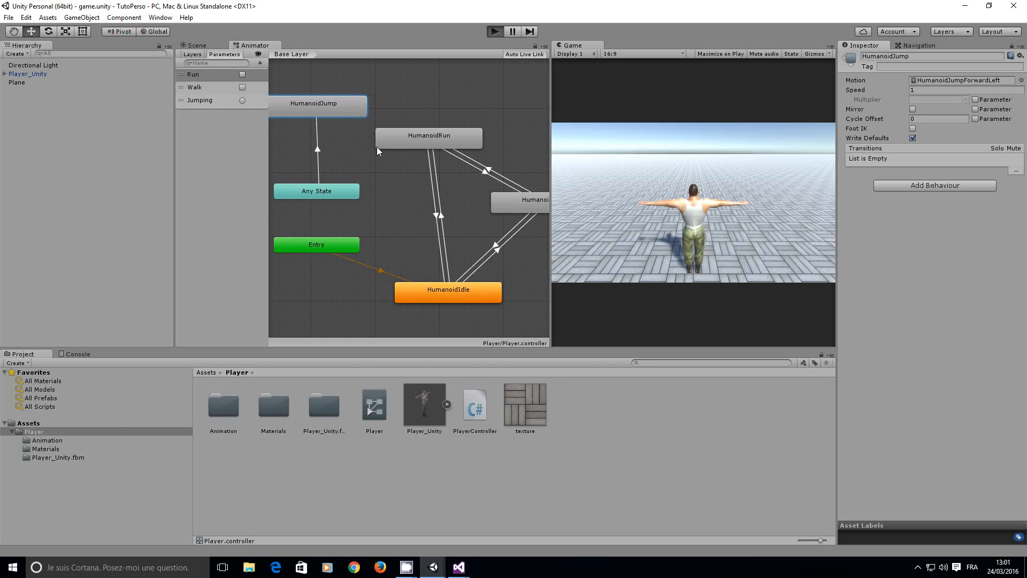
pyautogui.hotkey('ctrl', 'p')
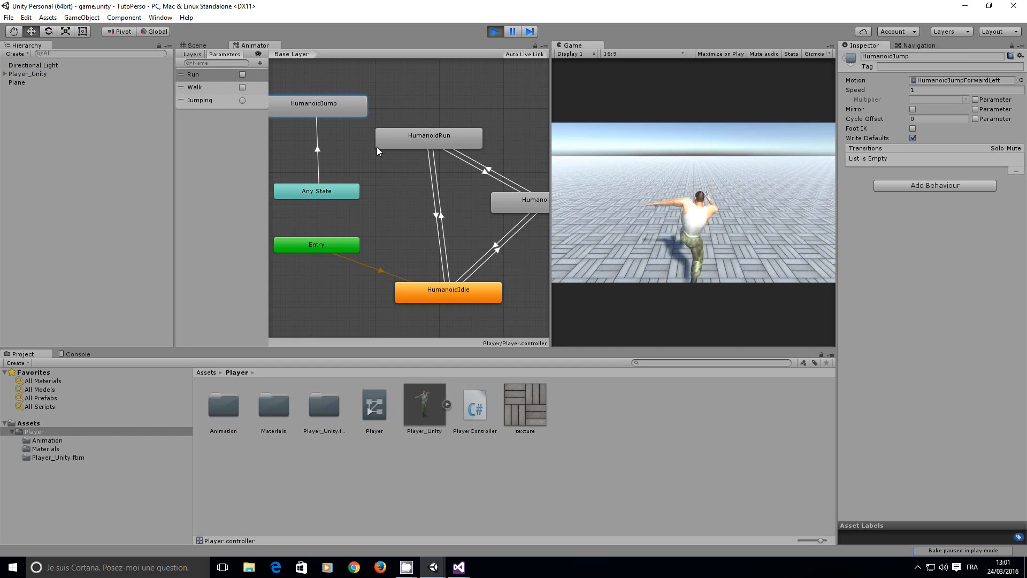
pyautogui.click(497, 31)
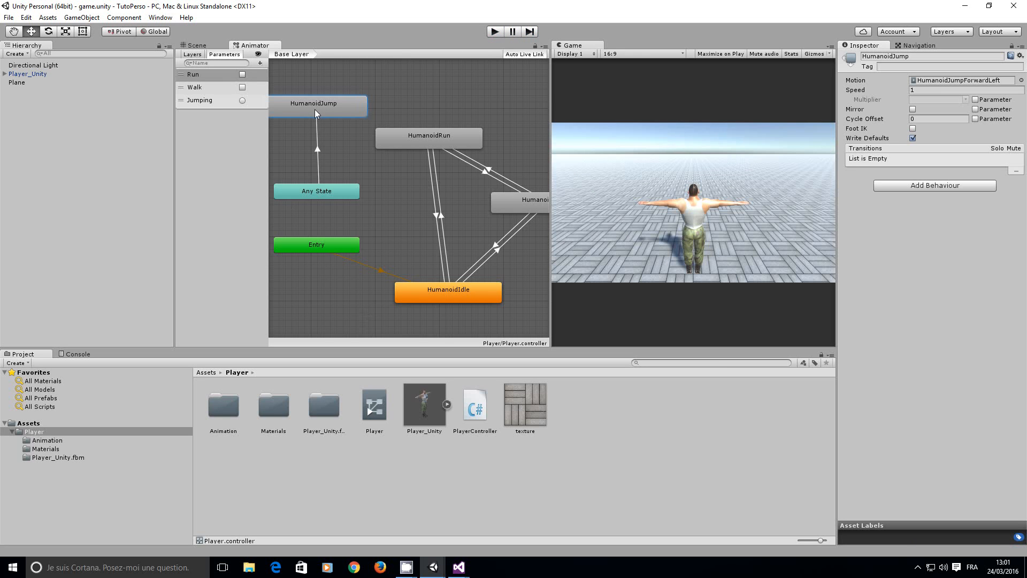
# Step: Shift the HumanoidRun state slightly down and create a transition from HumanoidJump to HumanoidIdle
pyautogui.moveTo(408, 134); pyautogui.dragTo(417, 154)
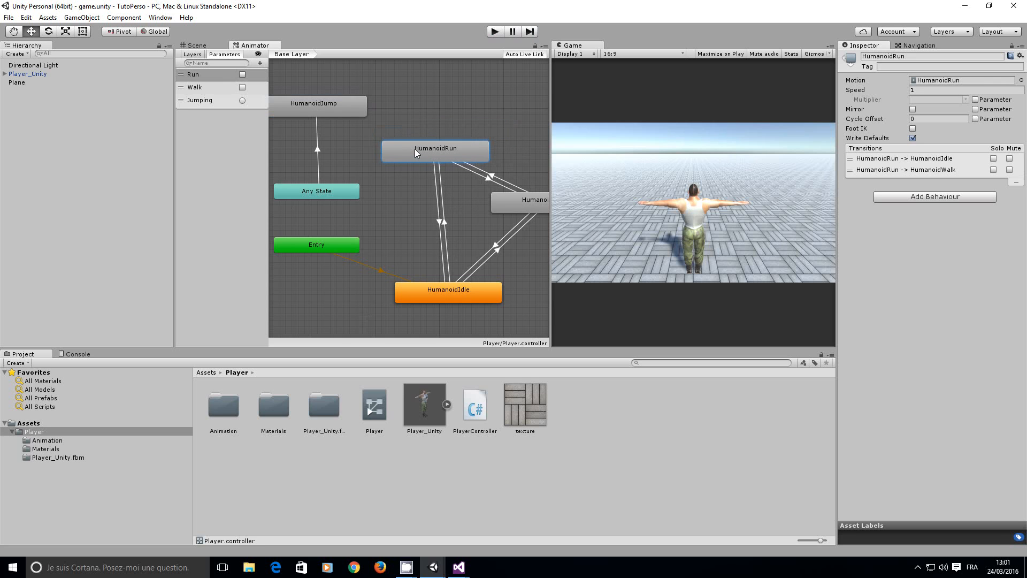
pyautogui.click(332, 110)
pyautogui.rightClick(332, 105)
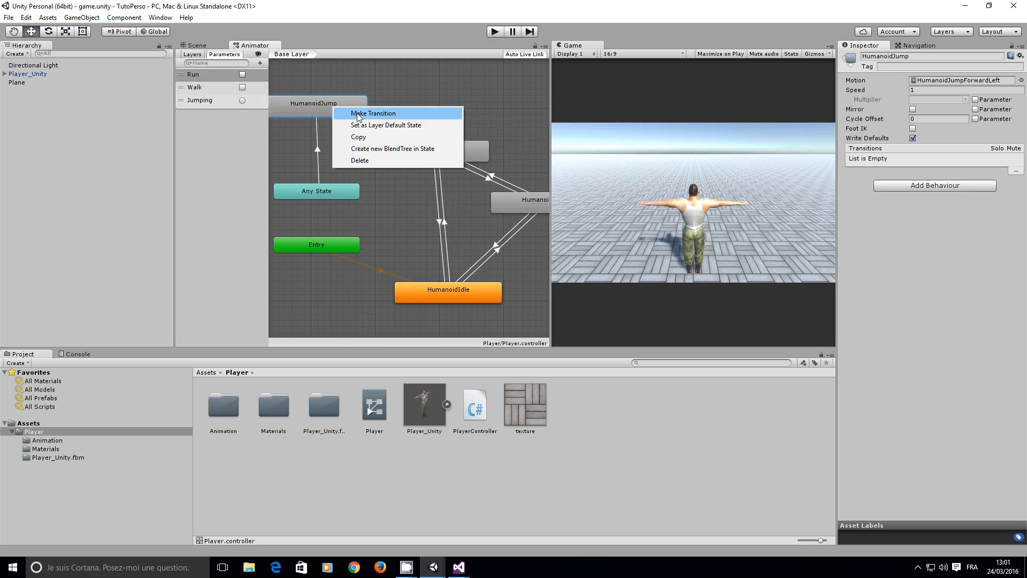
pyautogui.click(345, 110)
pyautogui.click(430, 292)
pyautogui.click(440, 289)
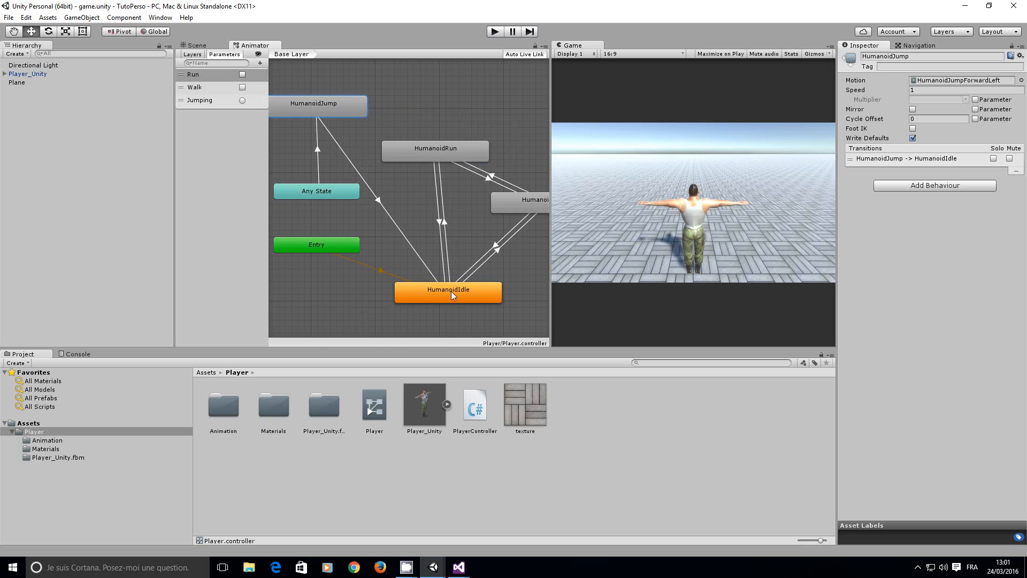
# Step: Add the conditions Run false and Walk false to the HumanoidJump to HumanoidIdle transition
pyautogui.click(378, 199)
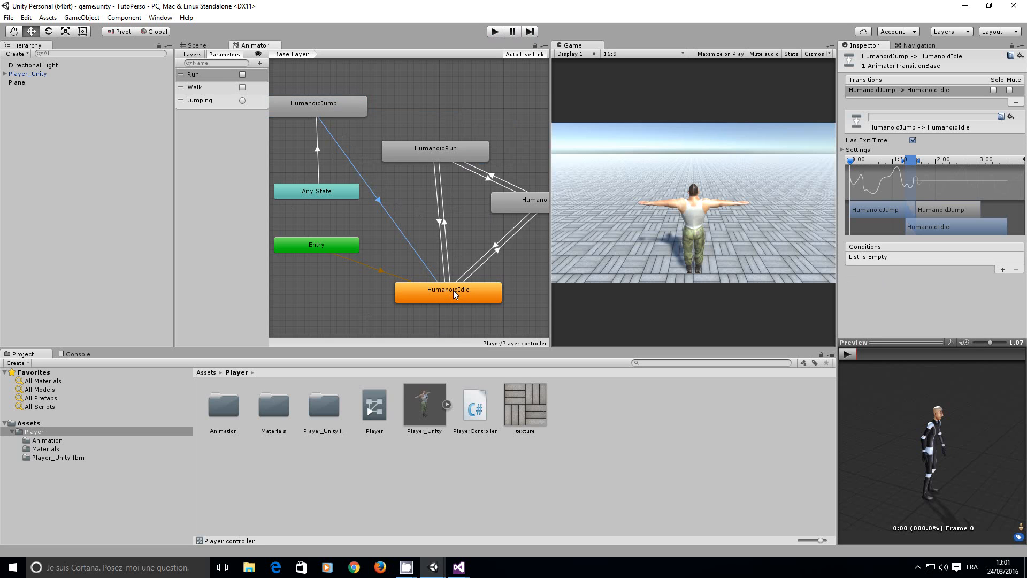
pyautogui.click(1003, 269)
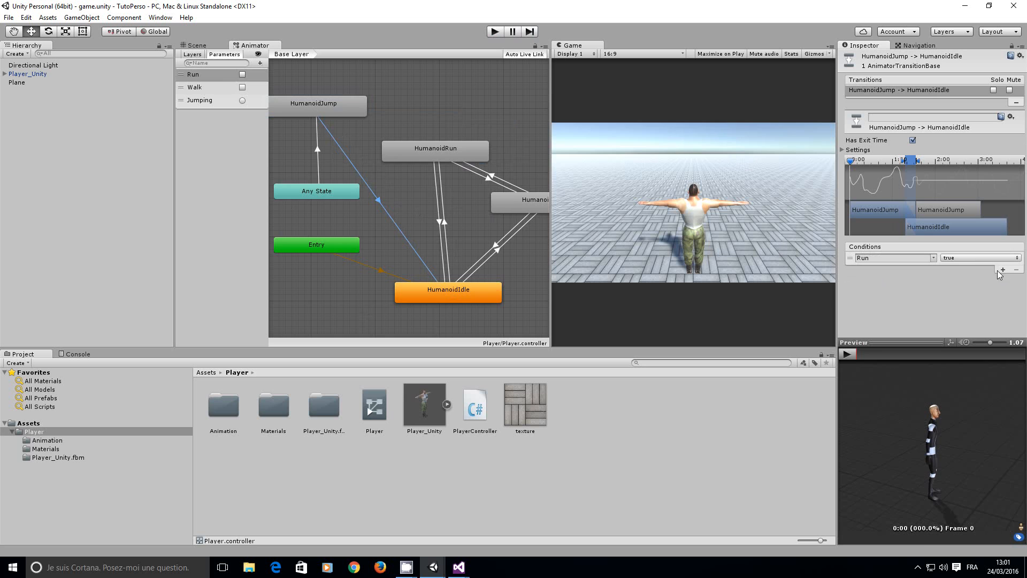
pyautogui.click(976, 259)
pyautogui.click(962, 280)
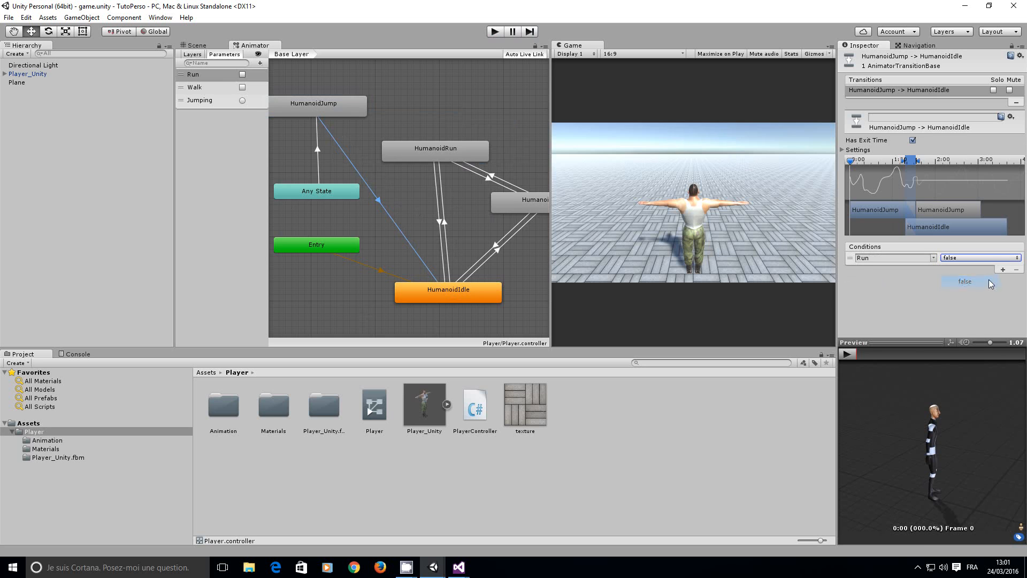
pyautogui.click(1002, 270)
pyautogui.click(933, 270)
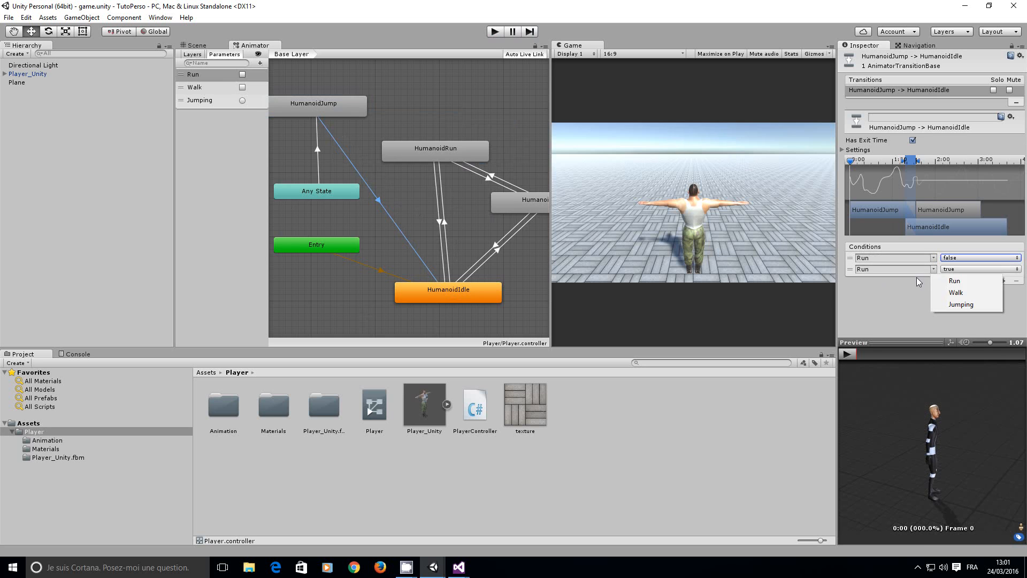
pyautogui.click(949, 294)
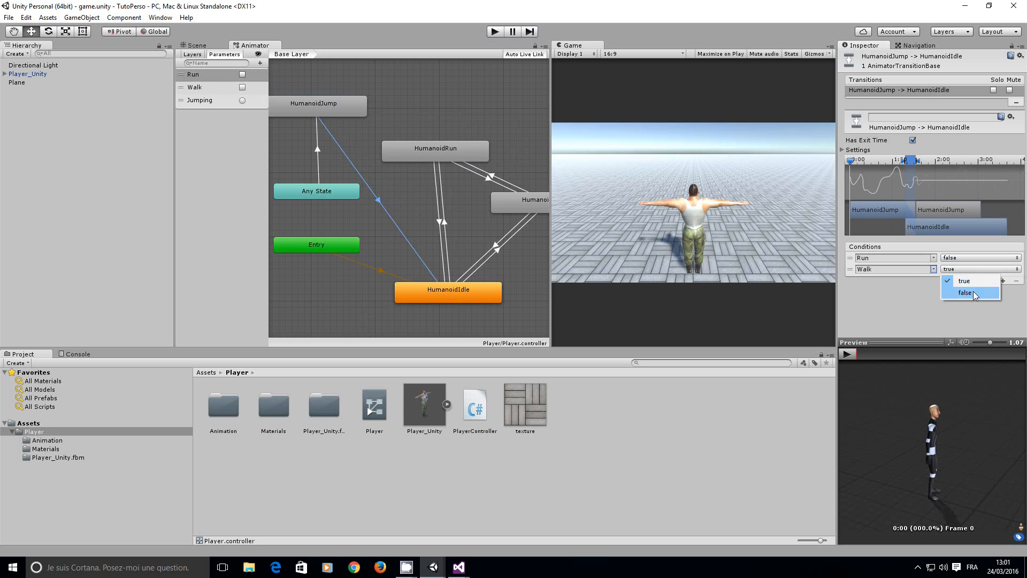
pyautogui.click(976, 291)
# Step: Create a transition from the HumanoidJump state to HumanoidRun
pyautogui.click(323, 111)
pyautogui.rightClick(323, 110)
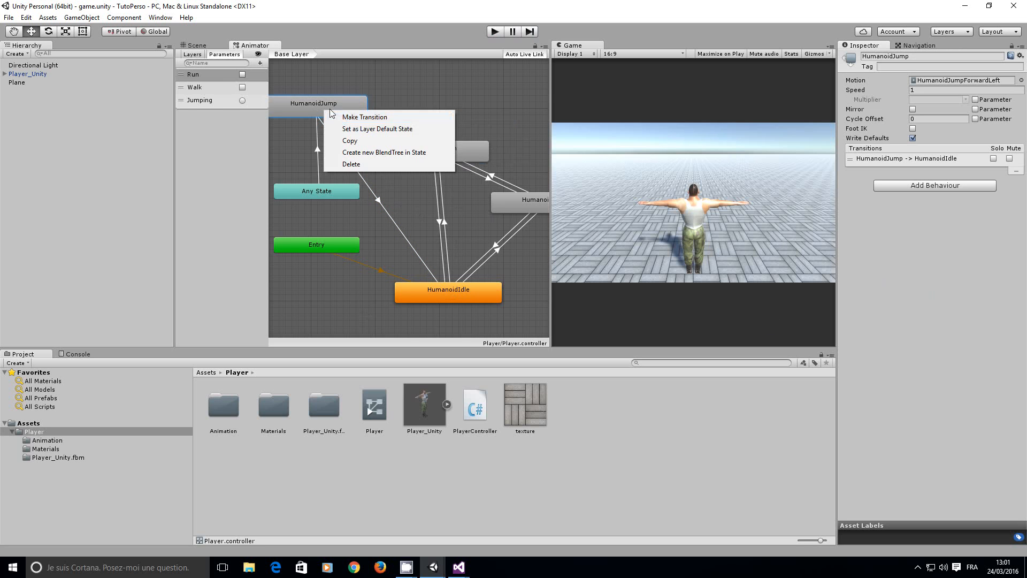
pyautogui.click(346, 117)
pyautogui.click(423, 149)
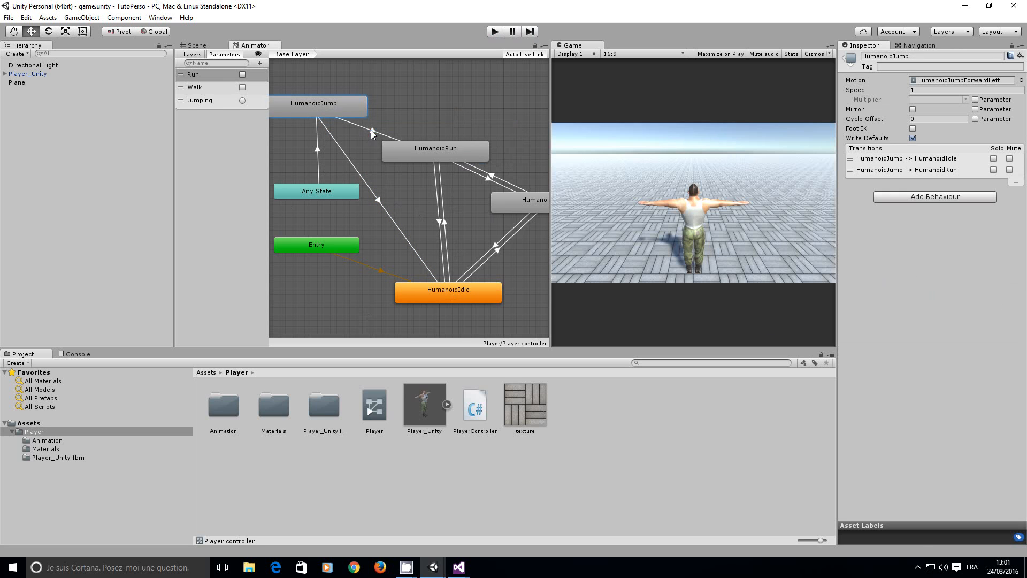
# Step: Add the conditions Run true and Walk false to the HumanoidJump to HumanoidRun transition
pyautogui.click(372, 133)
pyautogui.click(1002, 270)
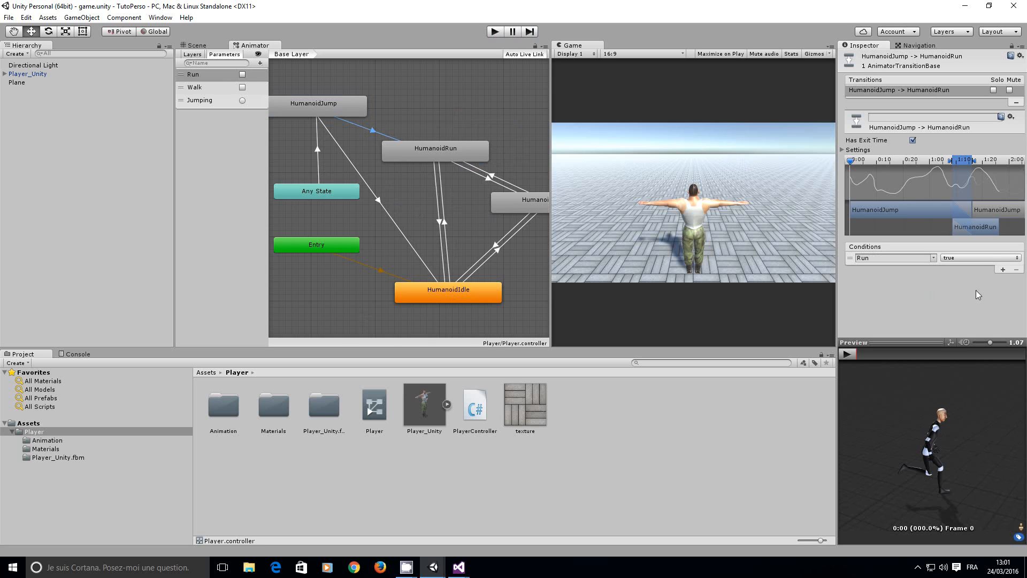
pyautogui.click(1002, 270)
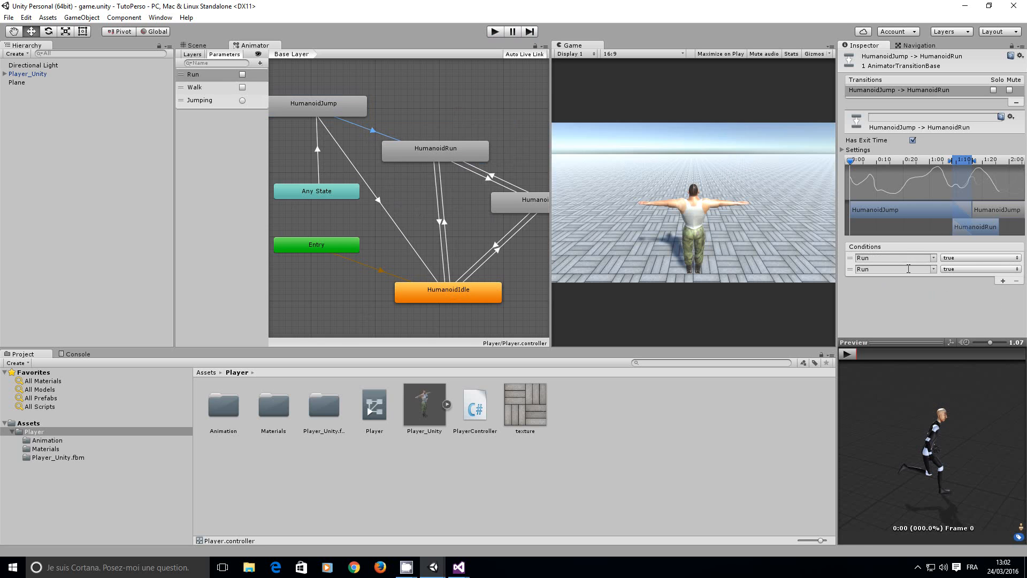
pyautogui.click(934, 273)
pyautogui.click(963, 292)
pyautogui.click(964, 292)
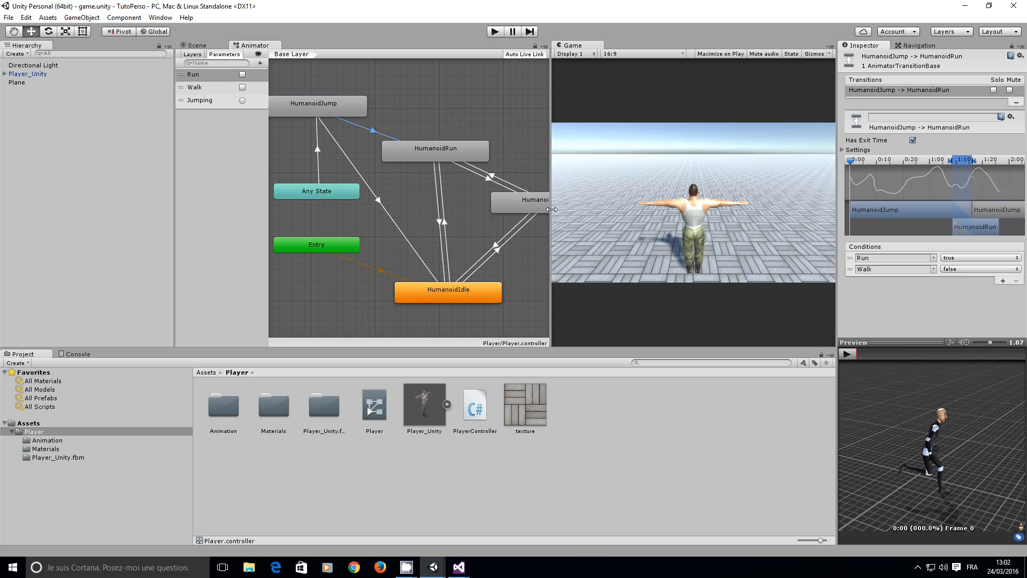
# Step: Create a transition from HumanoidJump to HumanoidWalk and reposition the HumanoidJump state above HumanoidRun so the arrows separate
pyautogui.moveTo(329, 112); pyautogui.dragTo(335, 93)
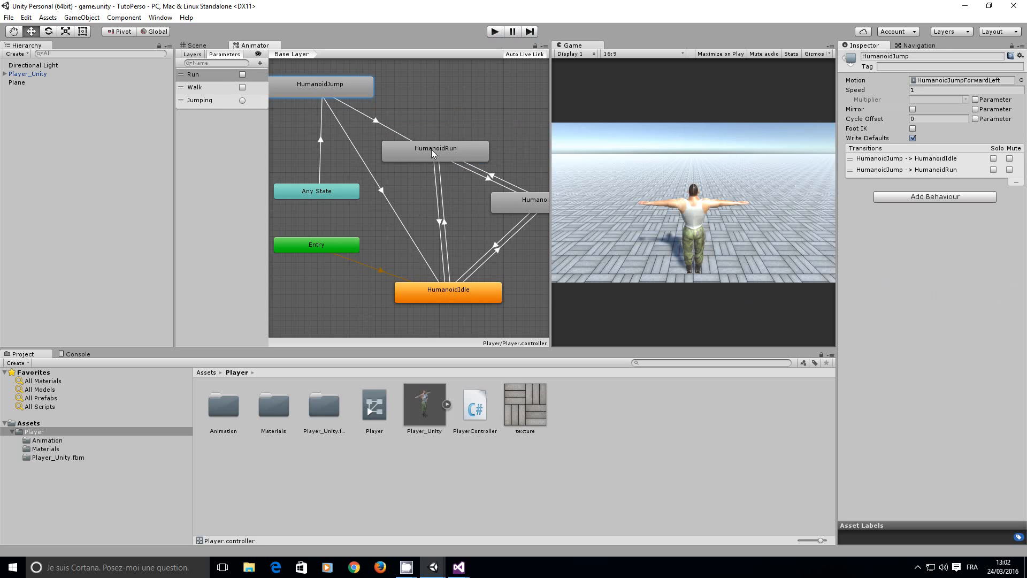
pyautogui.moveTo(431, 149); pyautogui.dragTo(391, 216, button='middle')
pyautogui.rightClick(312, 112)
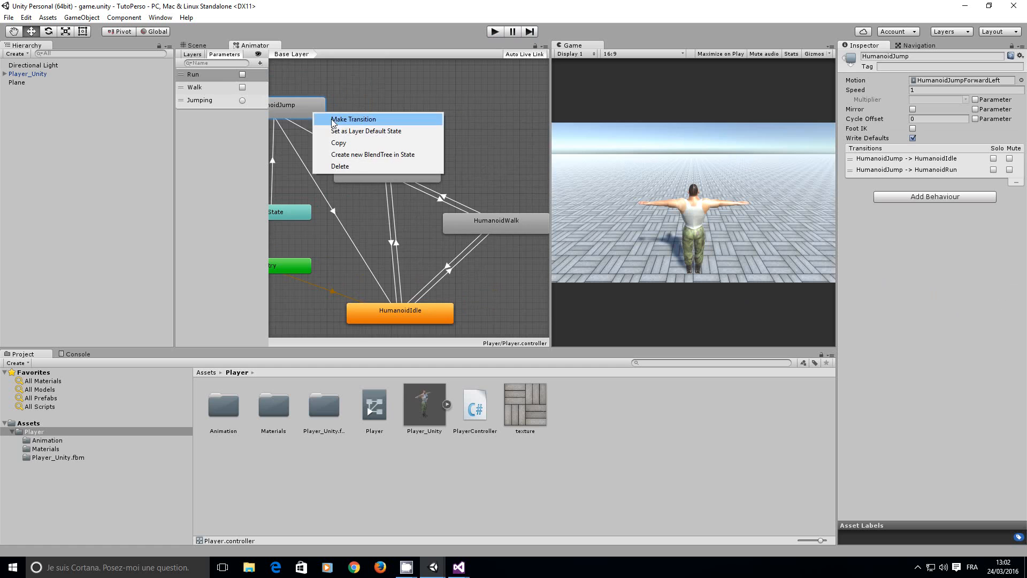
pyautogui.click(354, 119)
pyautogui.click(530, 217)
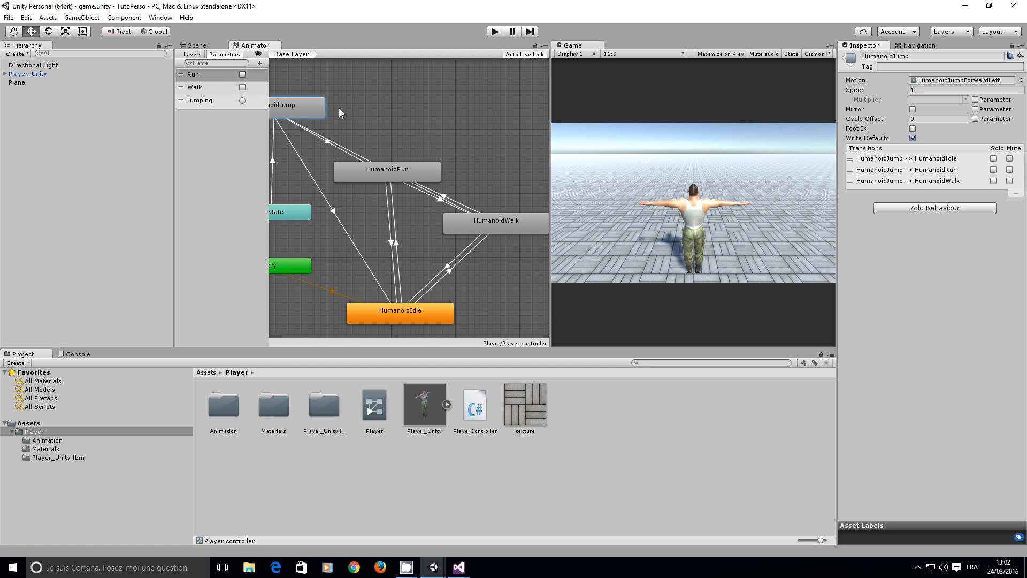
pyautogui.moveTo(287, 108); pyautogui.dragTo(363, 88)
# Step: Add the conditions Run false and Walk true to the HumanoidJump to HumanoidWalk transition
pyautogui.click(402, 142)
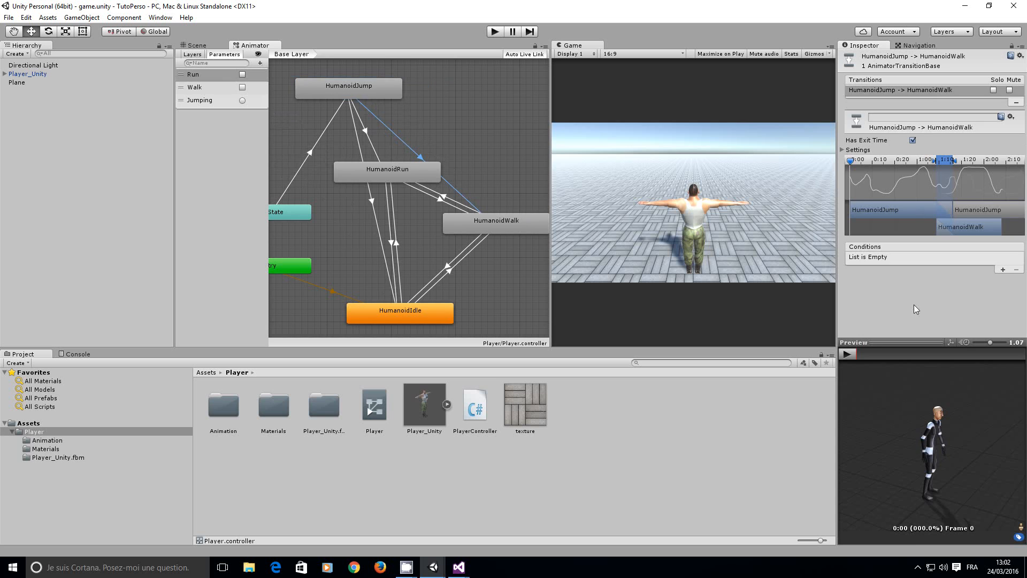
pyautogui.click(1001, 269)
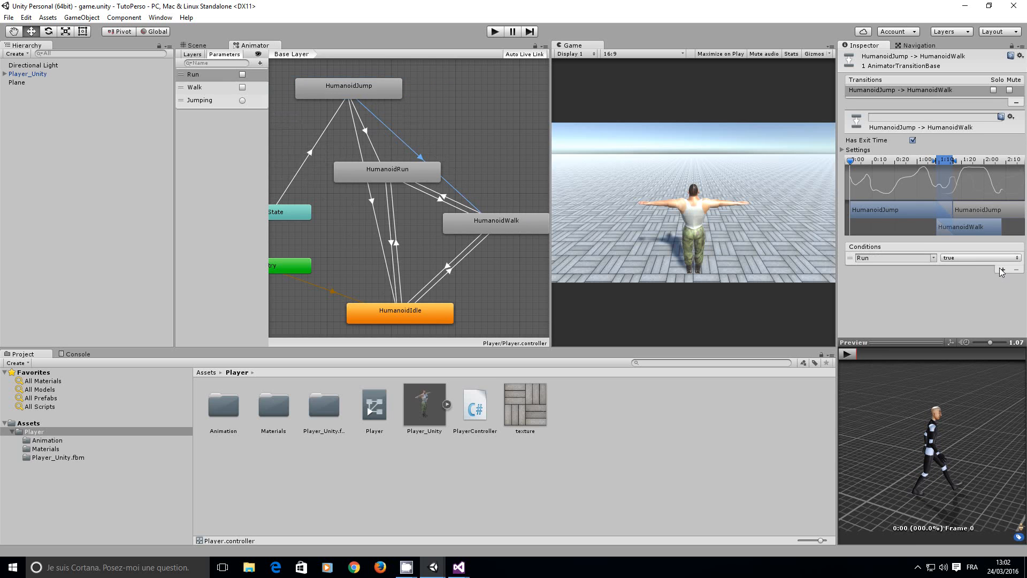
pyautogui.click(969, 258)
pyautogui.click(965, 280)
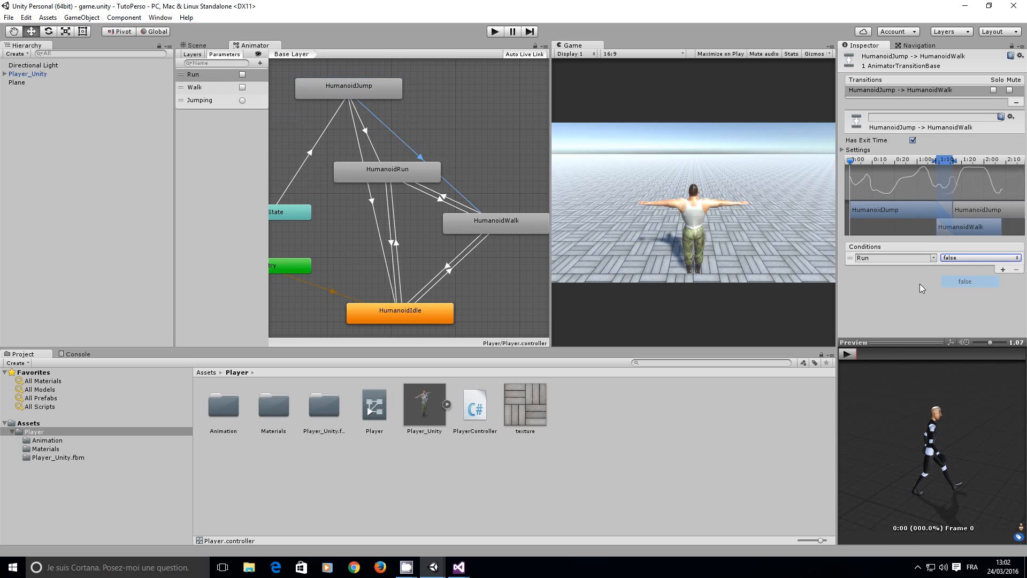
pyautogui.click(1002, 270)
pyautogui.click(933, 269)
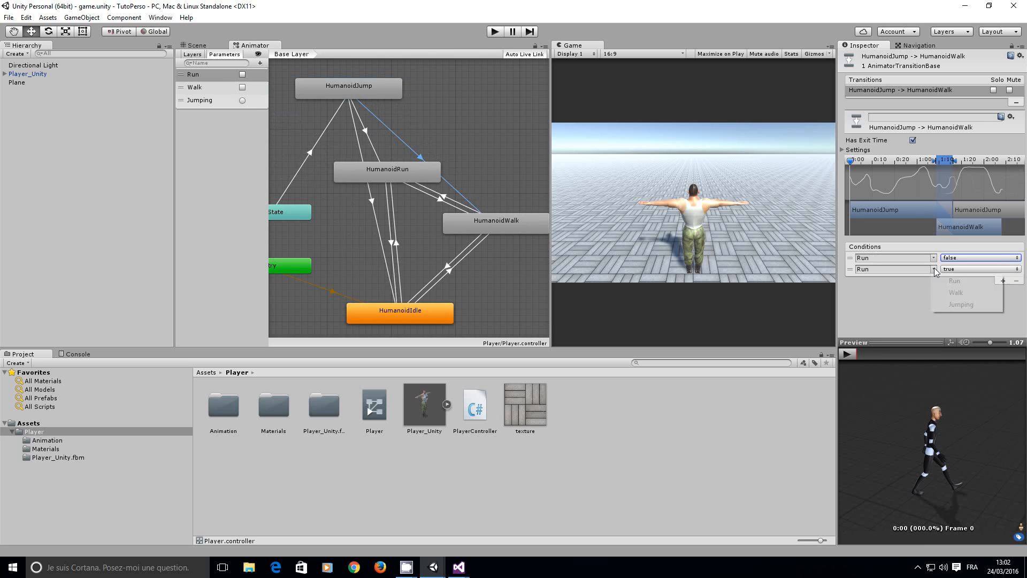
pyautogui.click(945, 290)
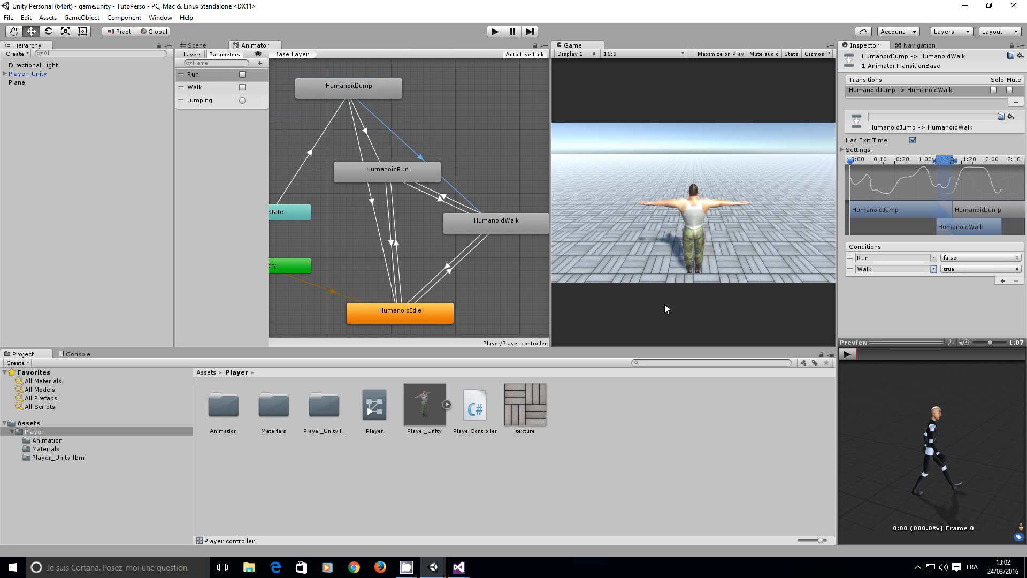
# Step: Test moving forward and jumping with the character in play mode, and stop playback when done
pyautogui.click(494, 32)
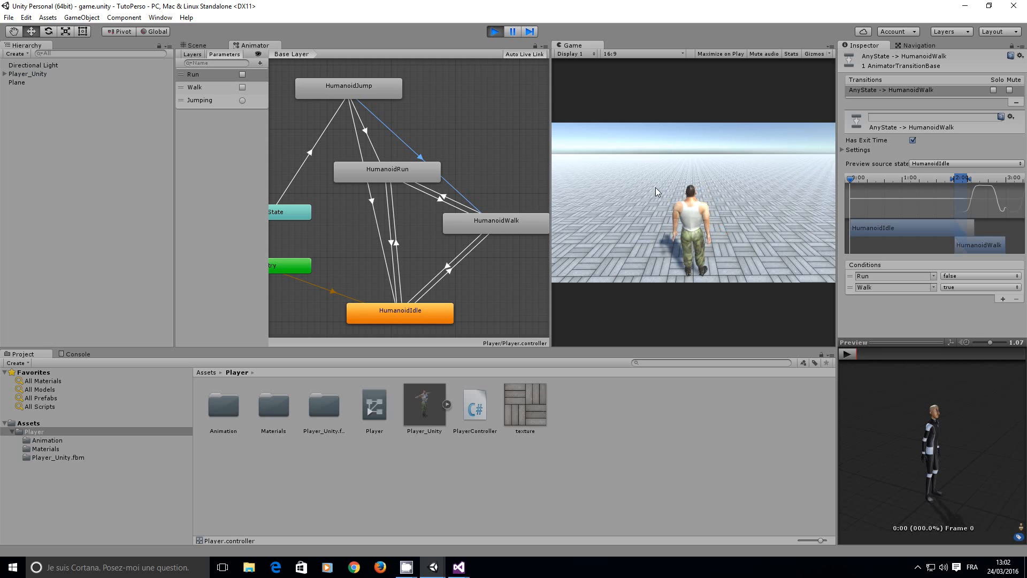
pyautogui.press('Up')
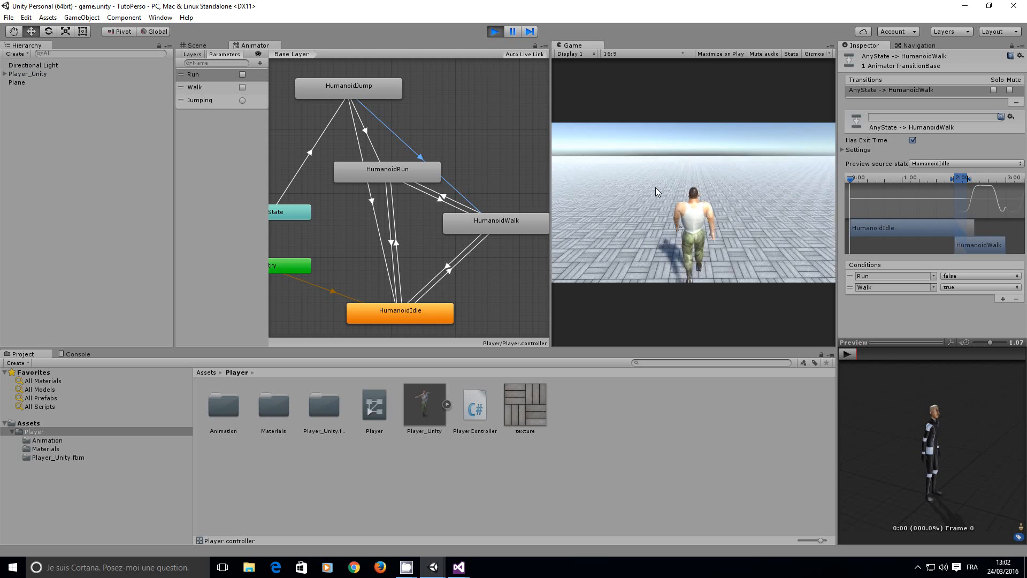
pyautogui.press('space')
pyautogui.click(495, 31)
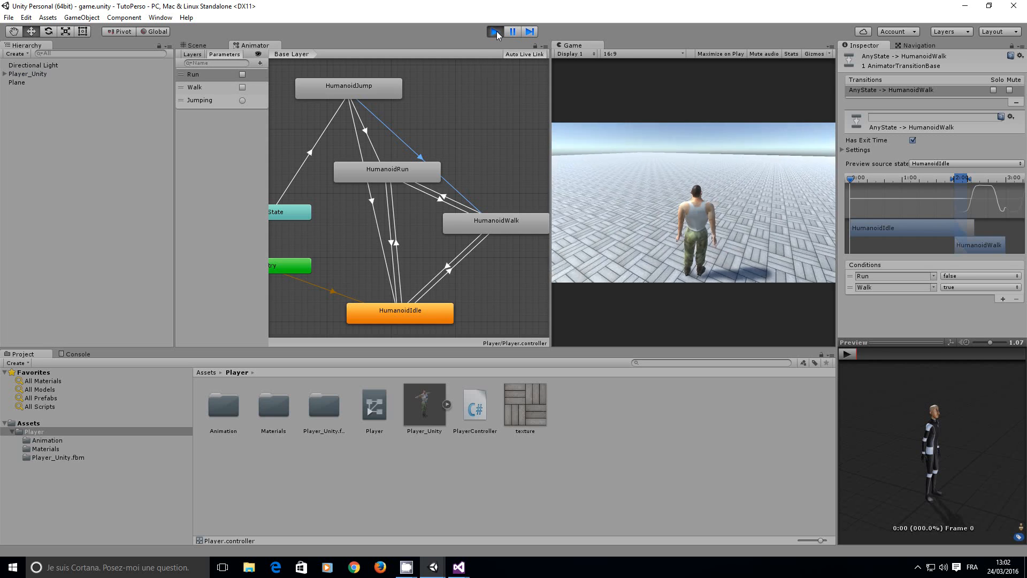
# Step: Reposition the HumanoidJump state slightly and turn off Has Exit Time on the Any State to HumanoidJump transition
pyautogui.moveTo(371, 89); pyautogui.dragTo(352, 89)
pyautogui.moveTo(315, 213); pyautogui.dragTo(339, 231, button='middle')
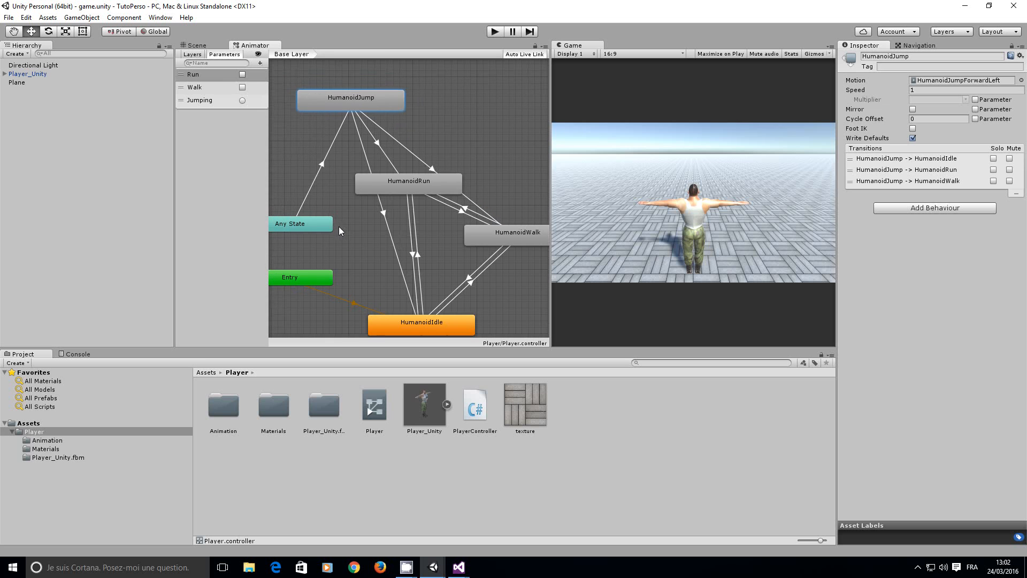
pyautogui.click(319, 170)
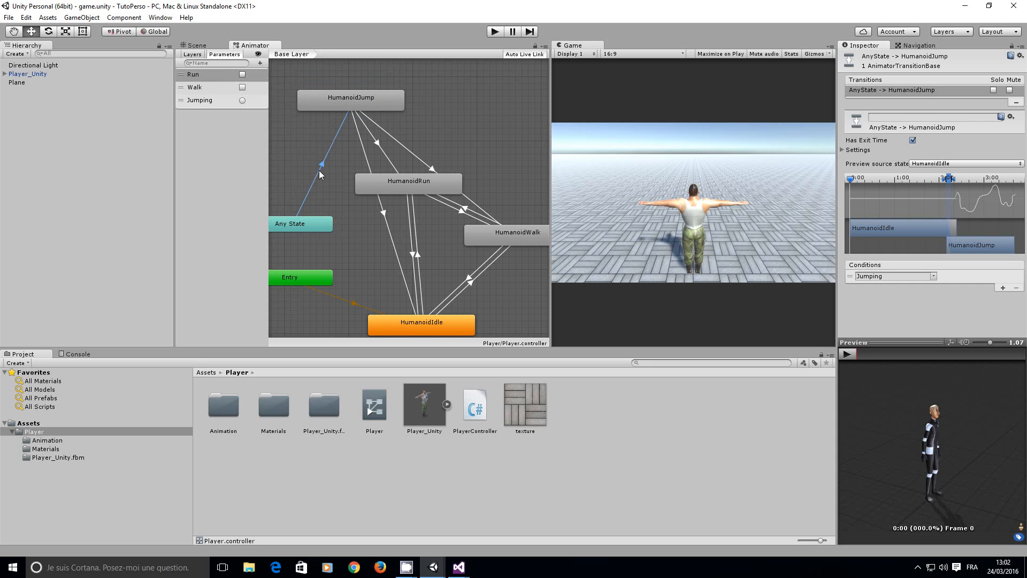
pyautogui.click(913, 142)
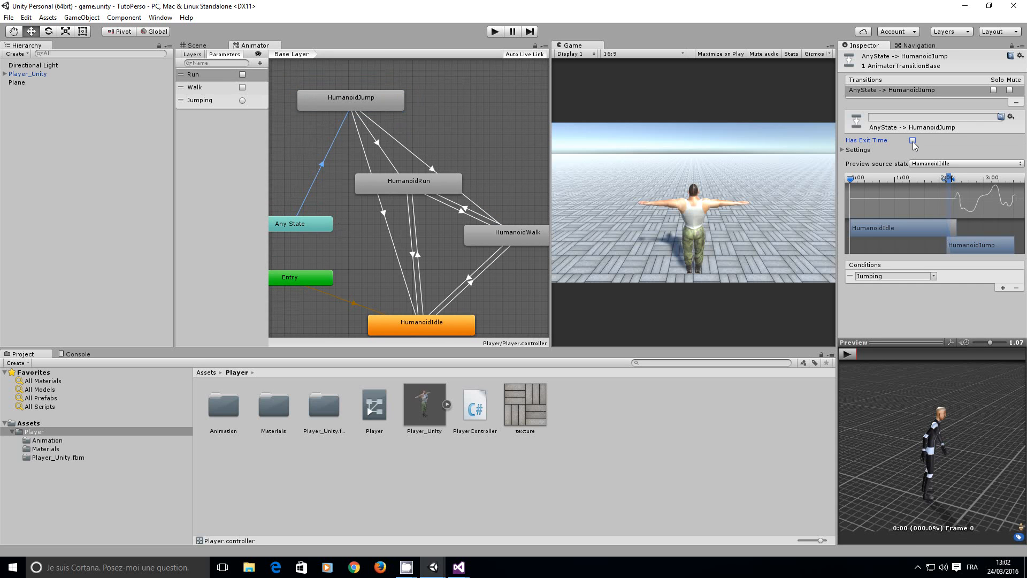
# Step: Play the game again to check how quickly the jump starts while the character moves forward, and stop playback
pyautogui.hotkey('ctrl', 'p')
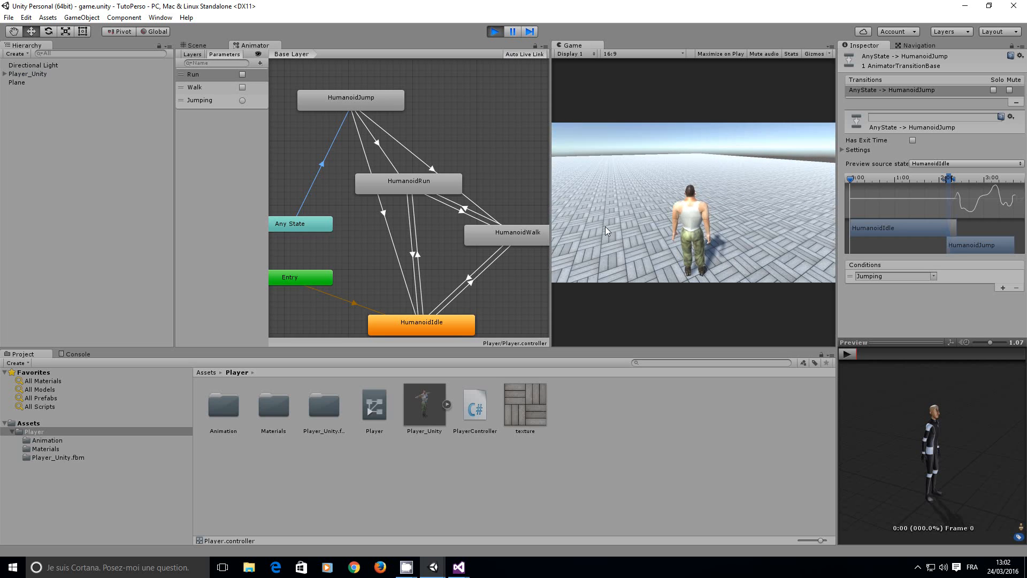
pyautogui.press('Up')
pyautogui.press('space')
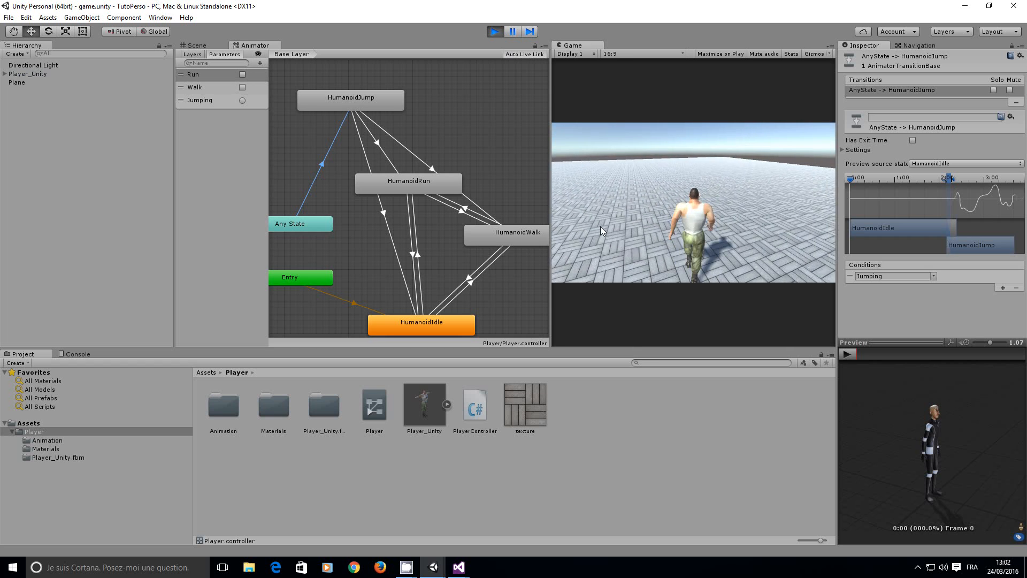
pyautogui.press('space')
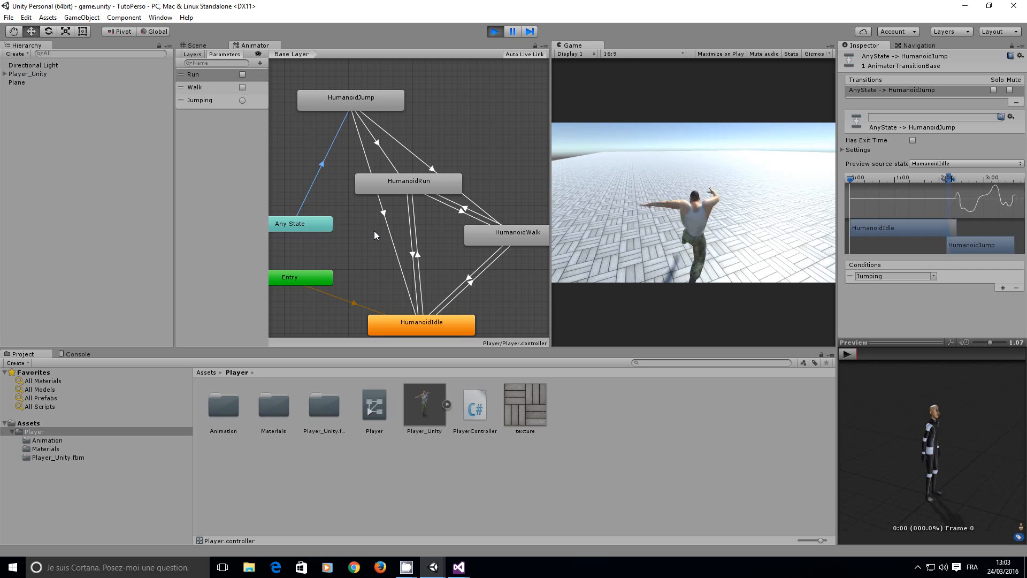
pyautogui.click(488, 32)
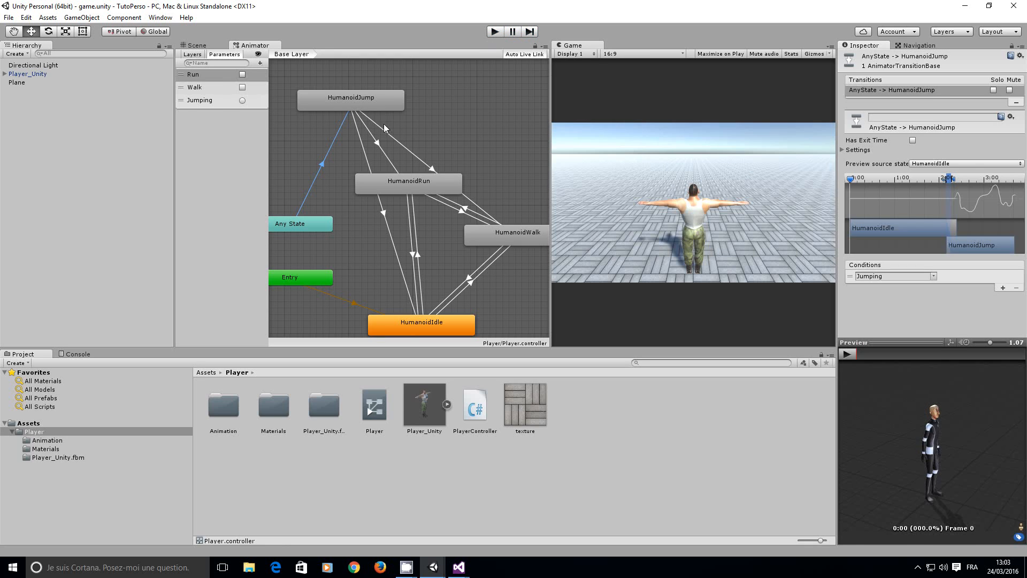
# Step: Open the import settings of the HumanoidJump state's animation clip and test the jump in play mode
pyautogui.click(358, 92)
pyautogui.doubleClick(357, 92)
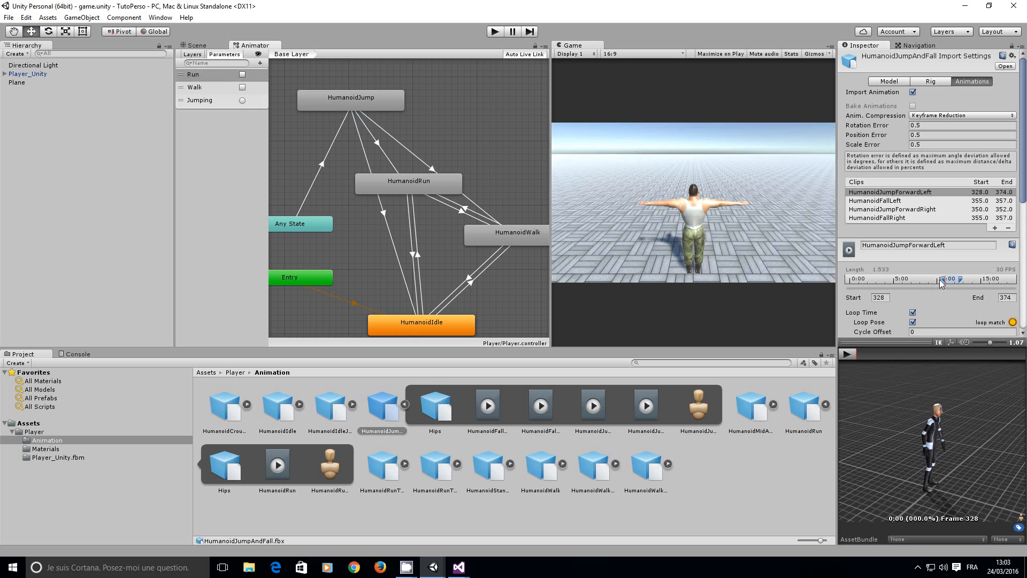
pyautogui.moveTo(945, 283); pyautogui.dragTo(958, 281)
pyautogui.click(494, 33)
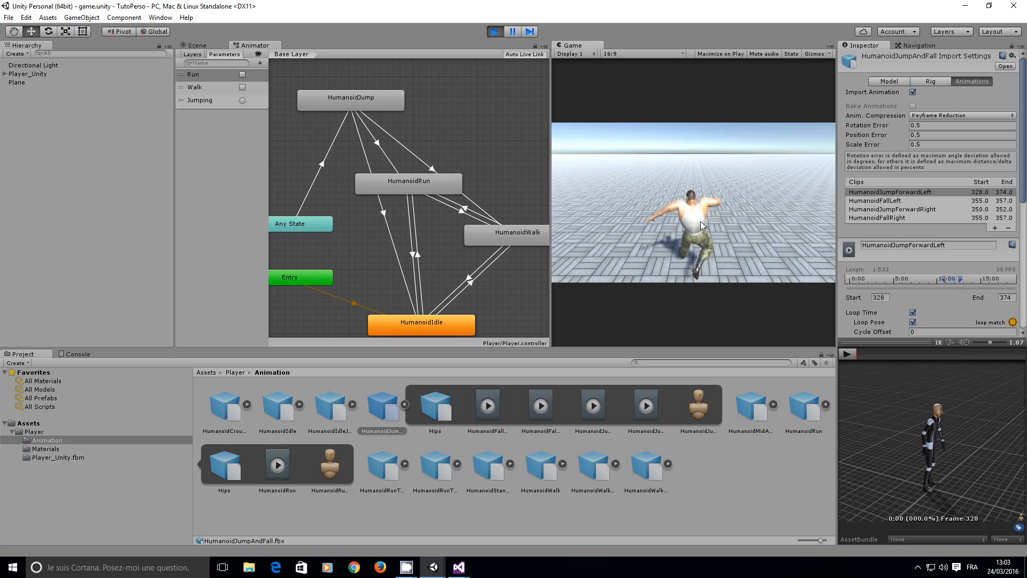
pyautogui.press('space')
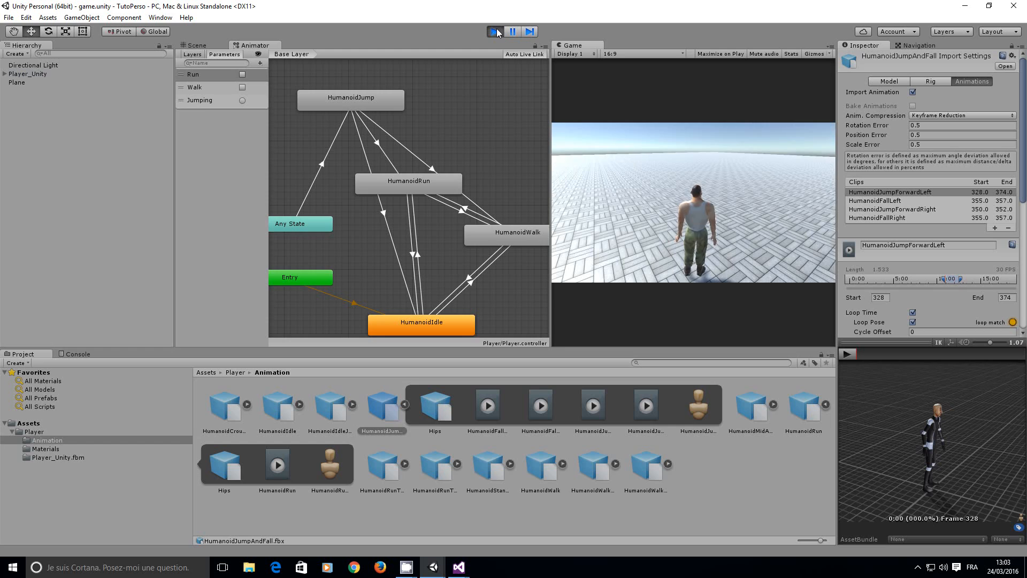
pyautogui.hotkey('ctrl', 'p')
# Step: Set the start frame of the HumanoidJumpForwardLeft clip to 330 and apply the import settings
pyautogui.moveTo(938, 278)
pyautogui.mouseDown()
pyautogui.moveTo(920, 283)
pyautogui.moveTo(953, 287)
pyautogui.moveTo(943, 285)
pyautogui.mouseUp()
pyautogui.click(354, 103)
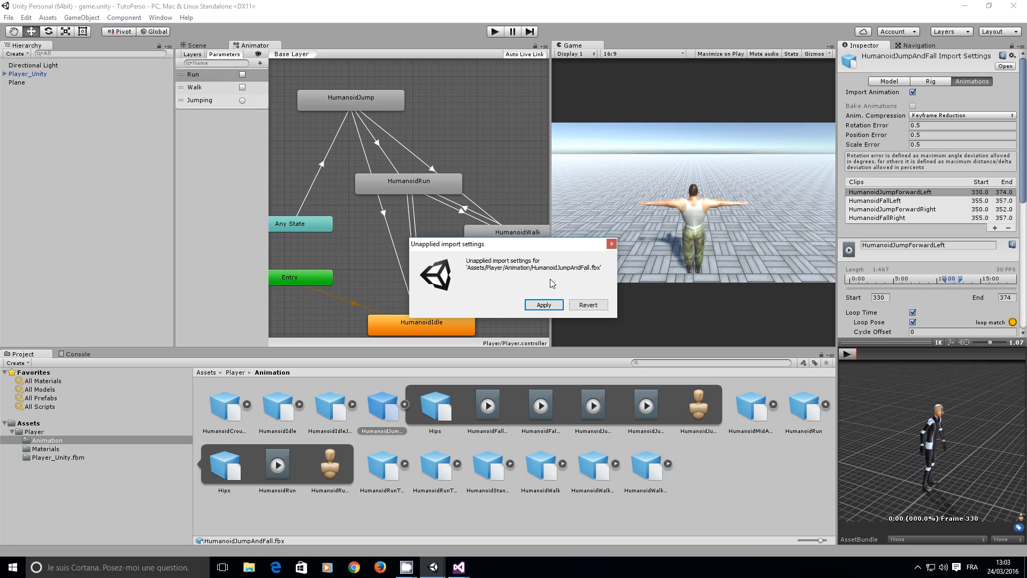
pyautogui.click(543, 304)
# Step: Change the HumanoidJump state's motion to HumanoidJumpUp, and open that clip's import settings to preview it
pyautogui.click(348, 109)
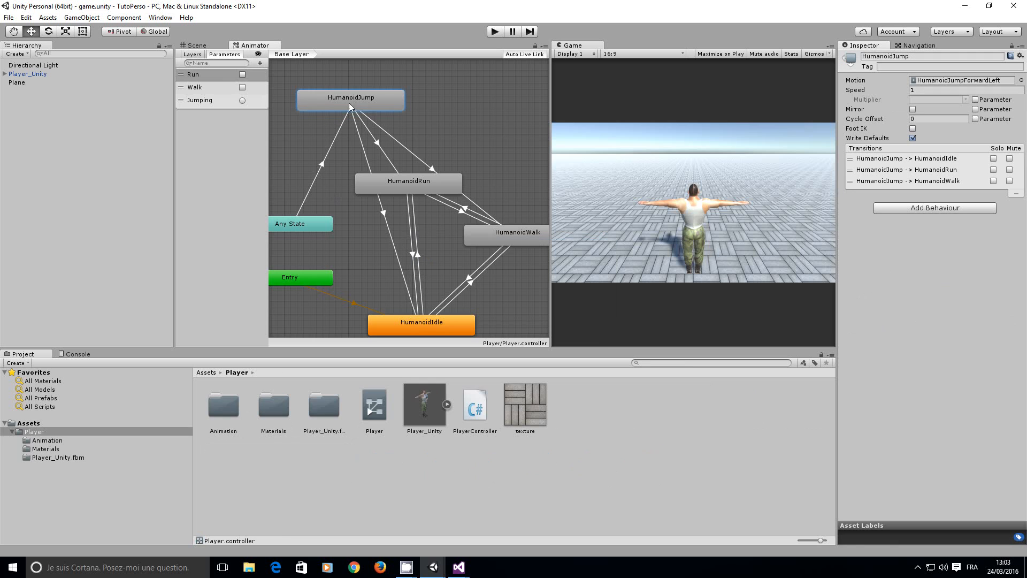
pyautogui.click(1020, 80)
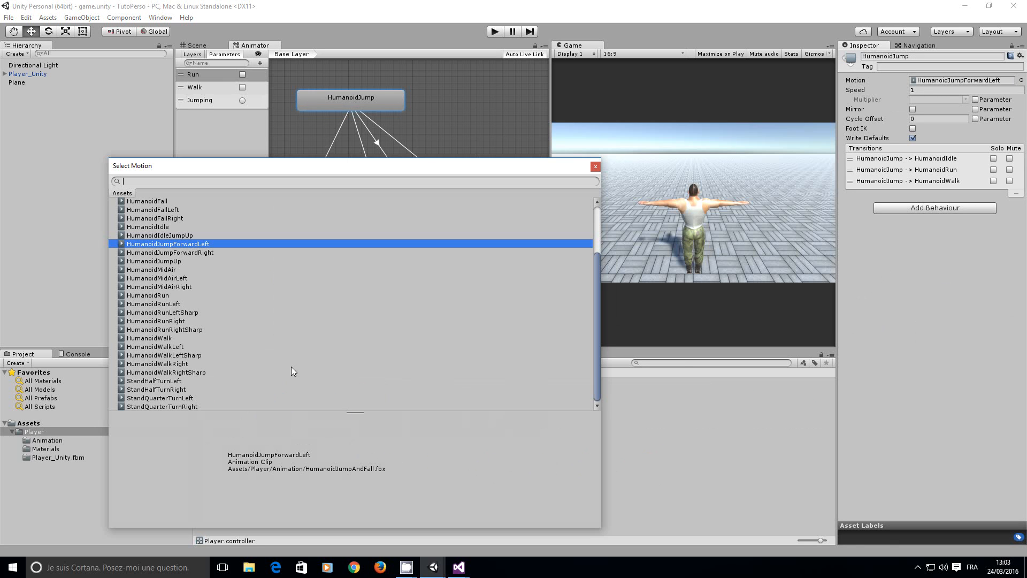
pyautogui.doubleClick(172, 262)
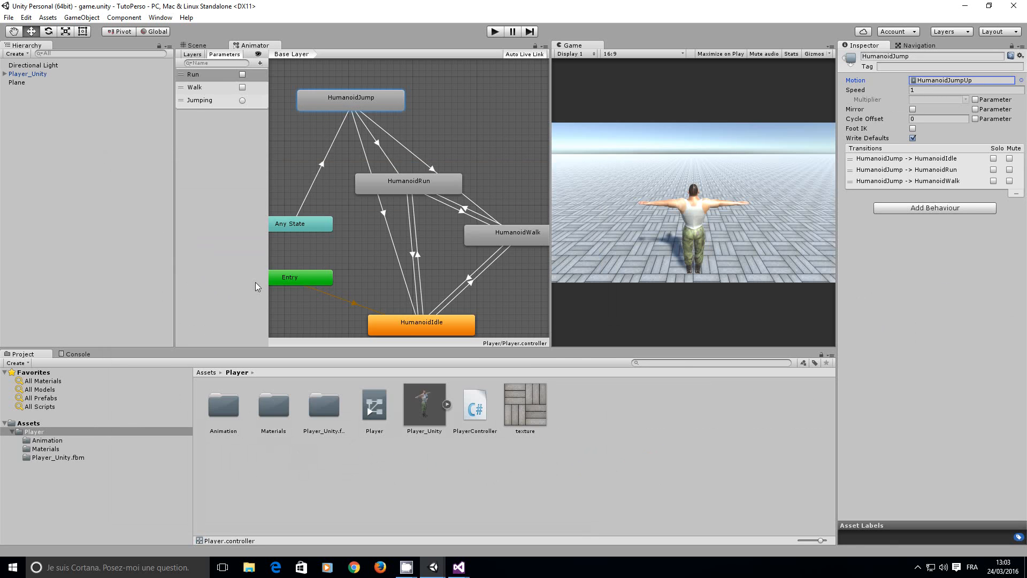
pyautogui.doubleClick(365, 101)
pyautogui.click(845, 354)
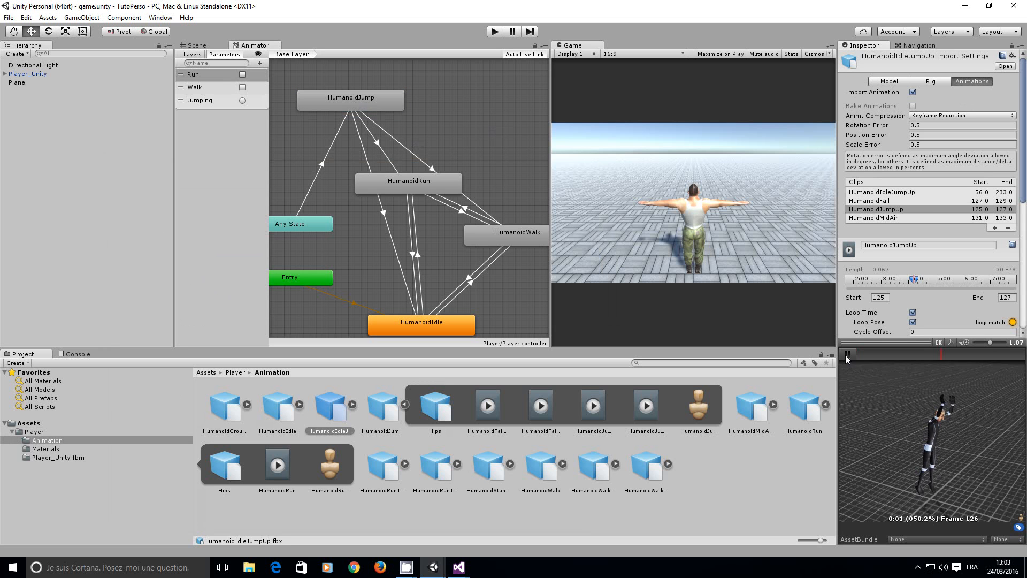
# Step: Test the HumanoidJumpUp motion in play mode with several jumps while moving forward, and stop playback
pyautogui.click(496, 31)
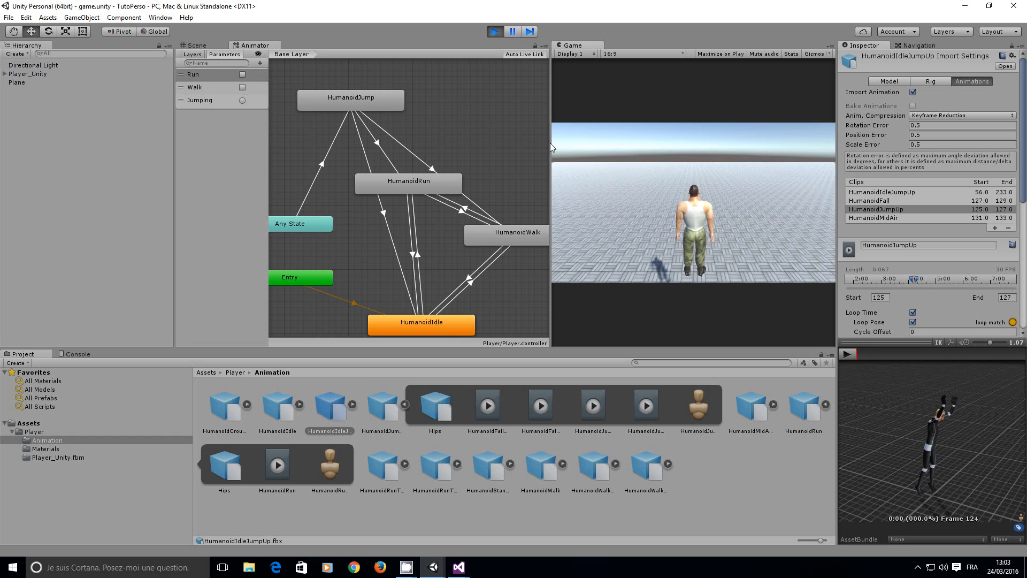
pyautogui.press('Up')
pyautogui.press('space')
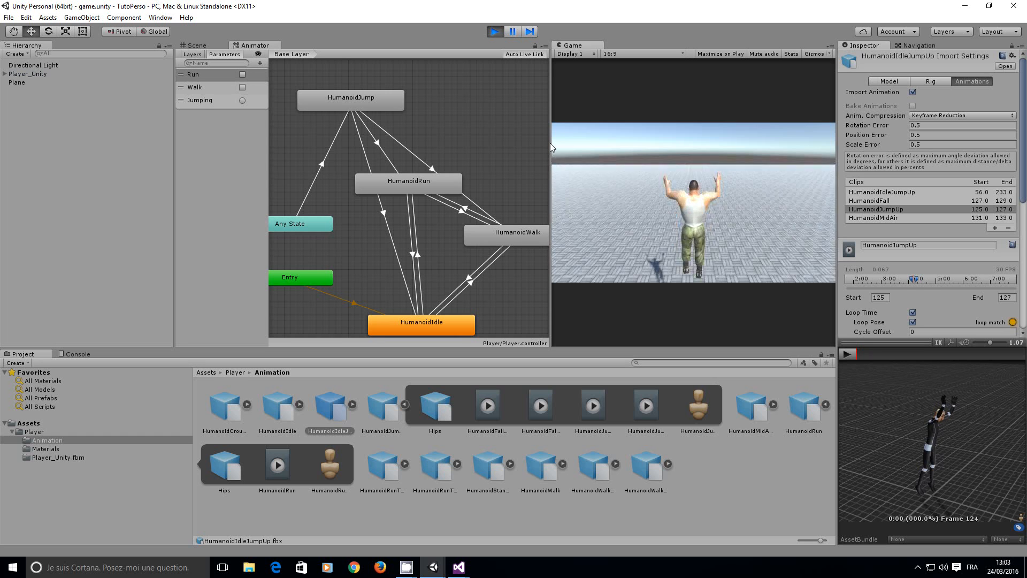
pyautogui.press('space')
pyautogui.press('space')
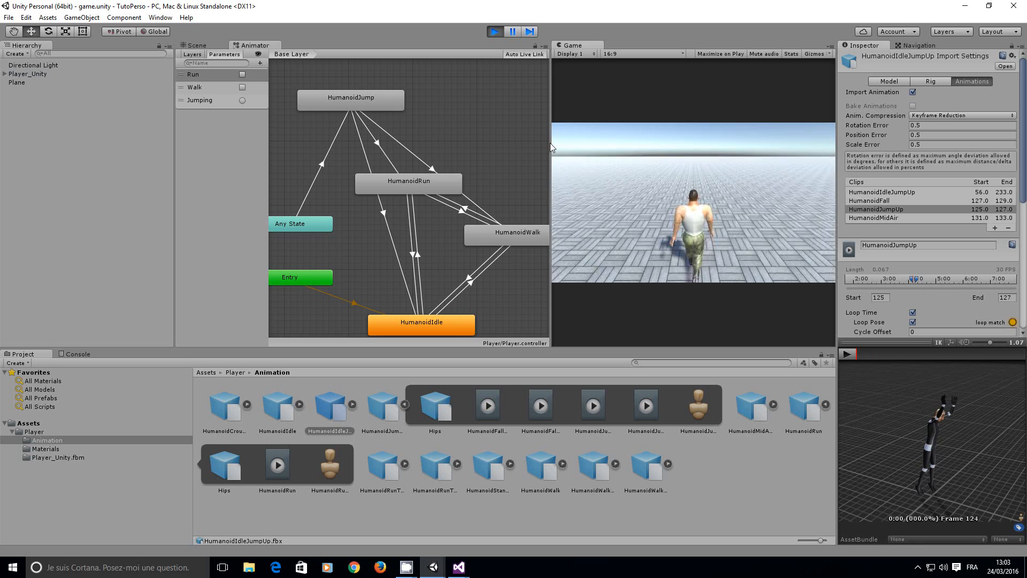
pyautogui.press('space')
pyautogui.click(495, 31)
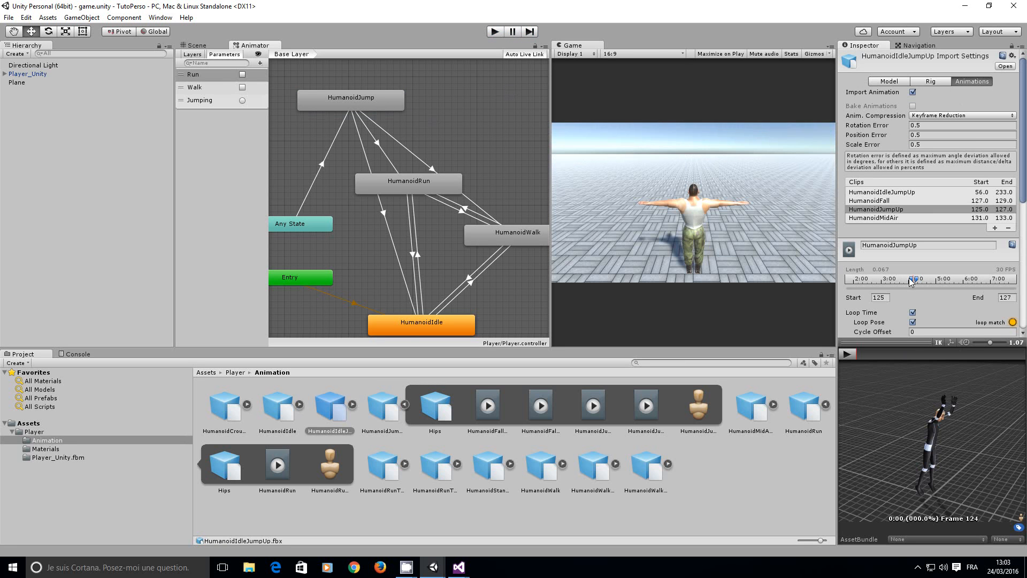
# Step: Set the HumanoidJumpUp clip's range to frames 103 to 137 and apply the import settings
pyautogui.moveTo(911, 282)
pyautogui.mouseDown()
pyautogui.moveTo(884, 280)
pyautogui.moveTo(929, 282)
pyautogui.mouseUp()
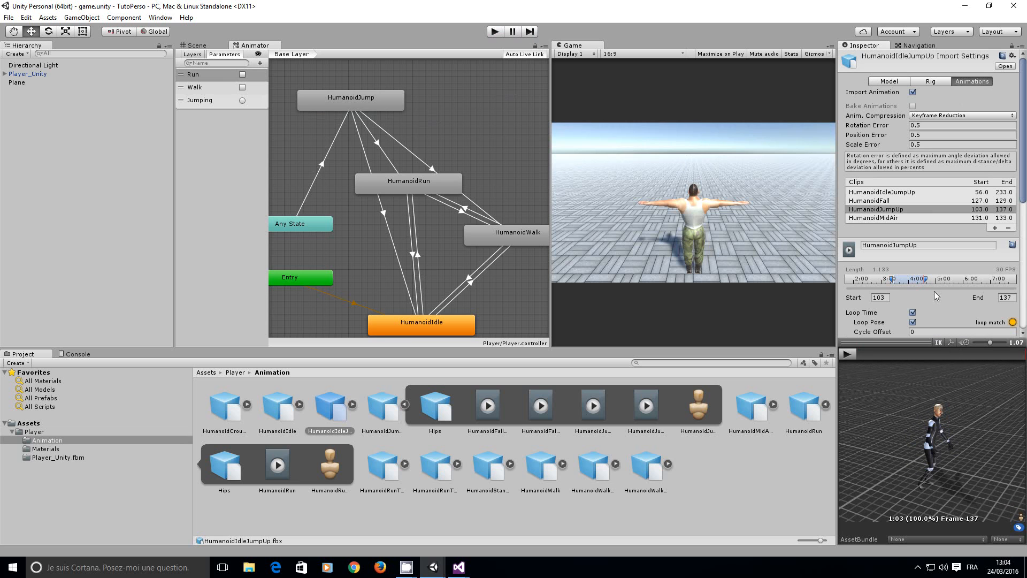
pyautogui.click(453, 99)
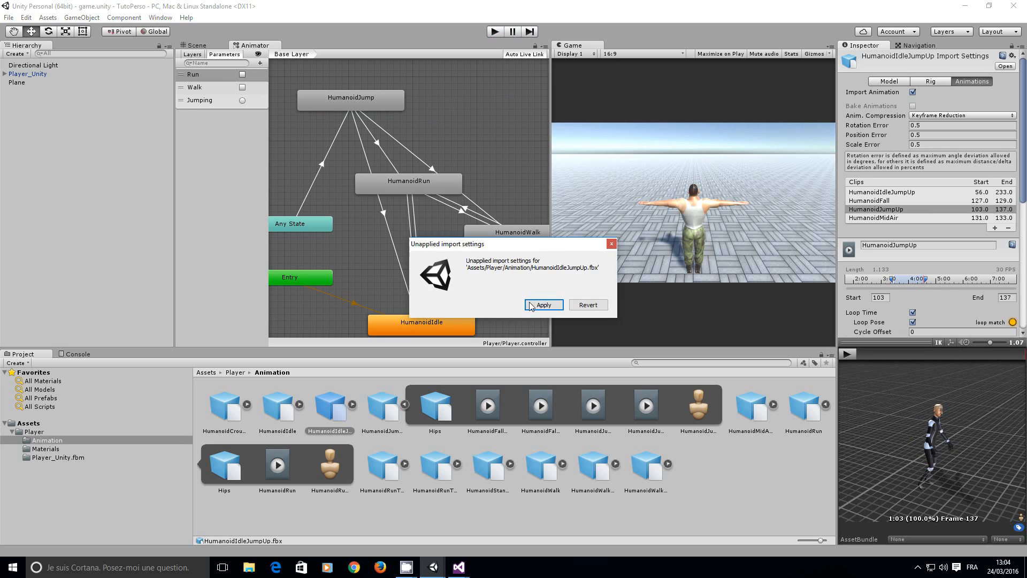
pyautogui.click(537, 305)
# Step: Test the jump with the 103 to 137 frame range in play mode, and stop playback
pyautogui.click(495, 32)
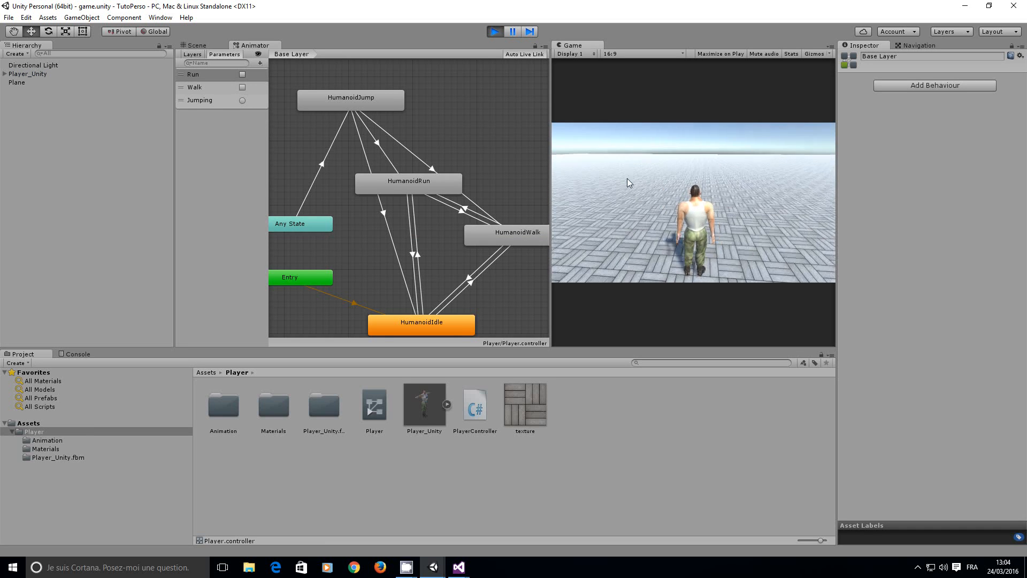
pyautogui.press('space')
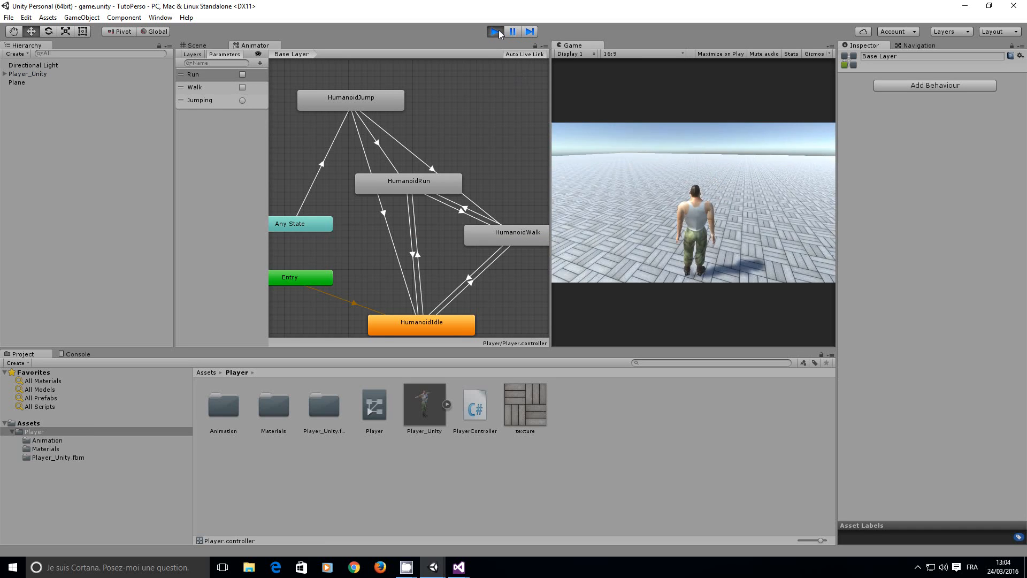
pyautogui.click(496, 32)
# Step: Reopen the HumanoidJump state's clip, set the HumanoidJumpUp end frame to 125, and apply the import settings
pyautogui.click(362, 100)
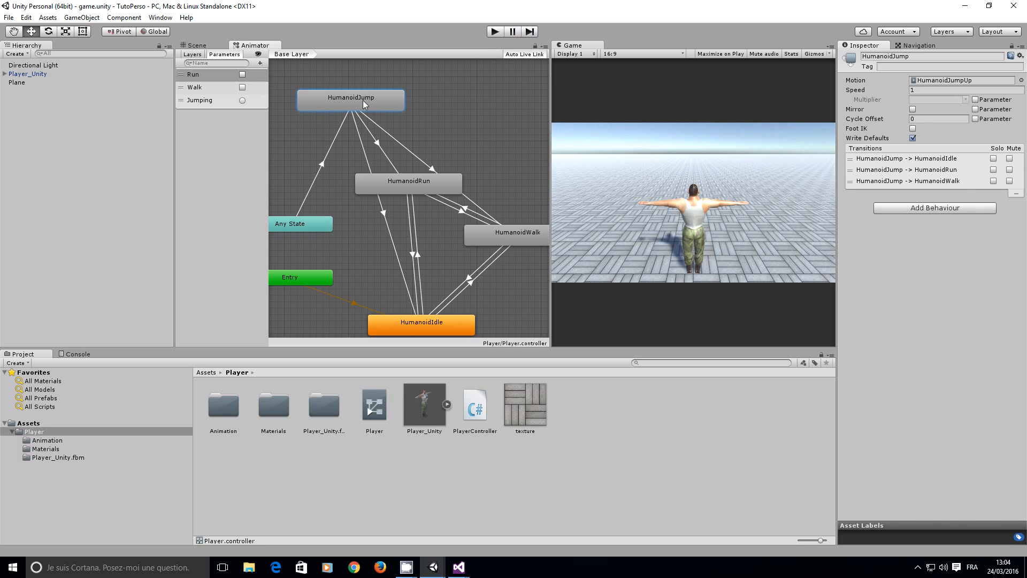
pyautogui.doubleClick(363, 100)
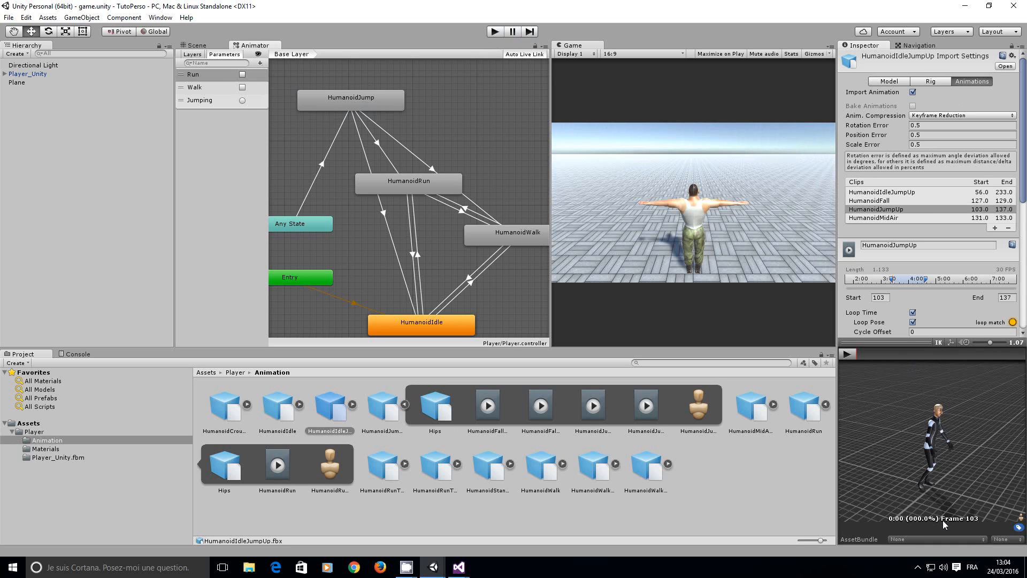
pyautogui.moveTo(926, 281)
pyautogui.mouseDown()
pyautogui.moveTo(895, 281)
pyautogui.moveTo(915, 279)
pyautogui.mouseUp()
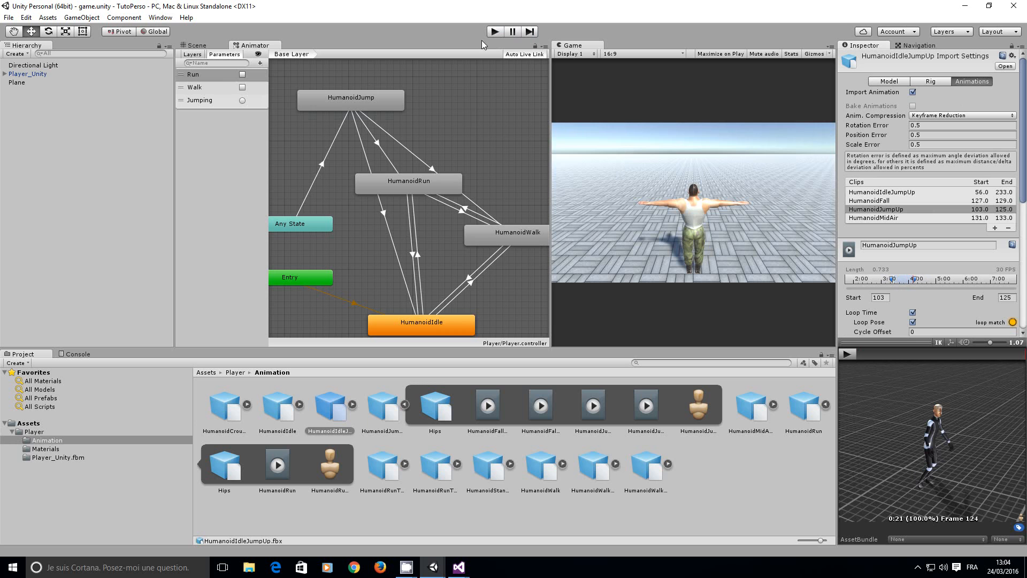
pyautogui.click(483, 68)
pyautogui.click(542, 303)
# Step: Test the shortened jump clip in play mode while moving the character forward, and stop playback
pyautogui.click(492, 30)
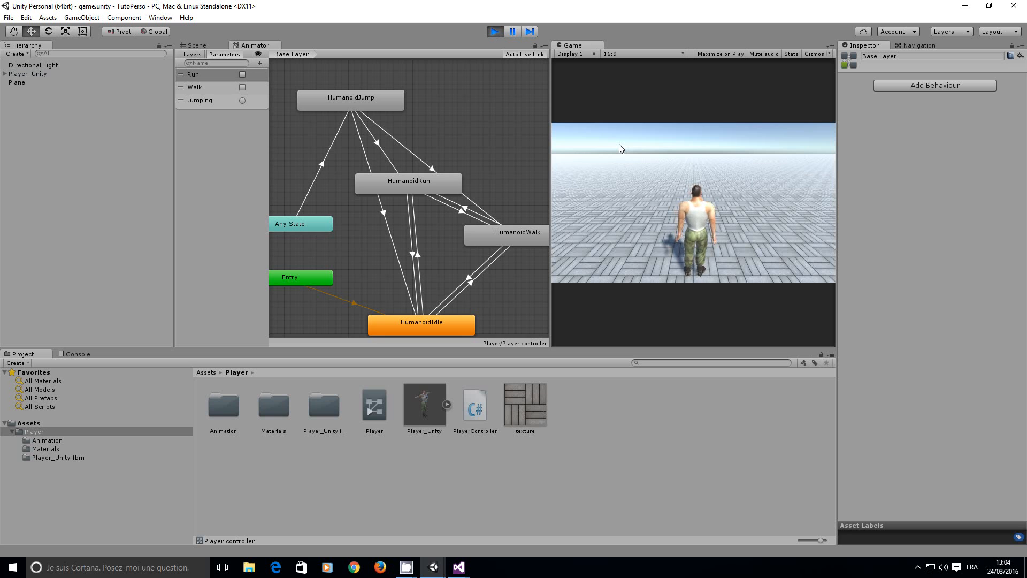
pyautogui.press('Up')
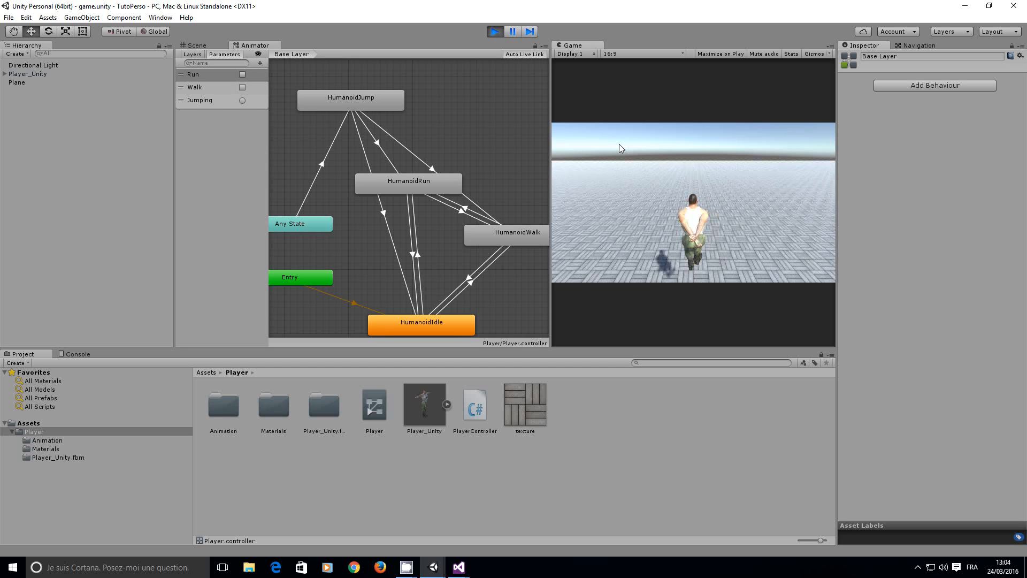
pyautogui.click(495, 32)
# Step: Reopen the HumanoidJump state's clip, set the HumanoidJumpUp end frame to 123, and apply the import settings
pyautogui.click(367, 102)
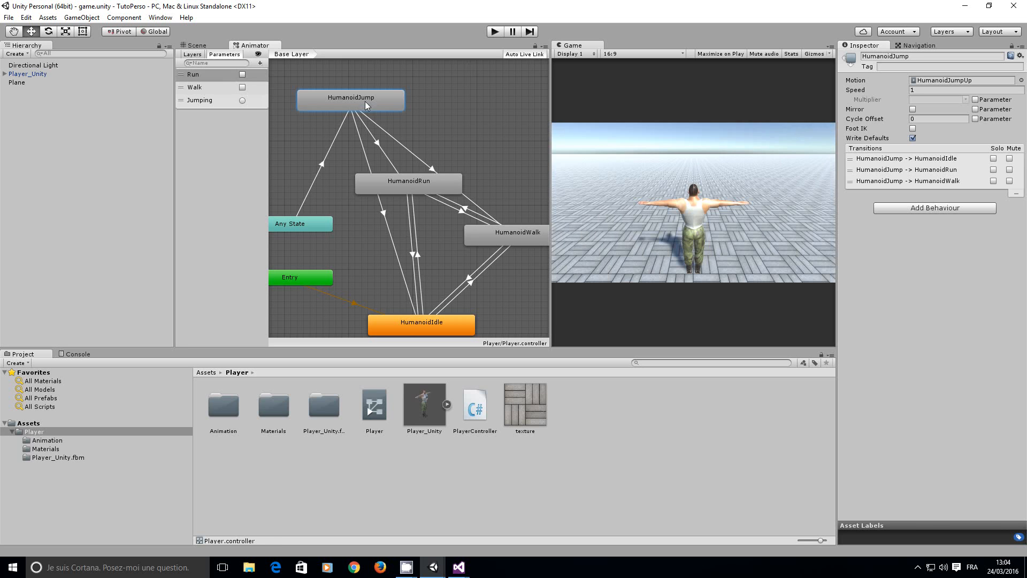
pyautogui.doubleClick(364, 104)
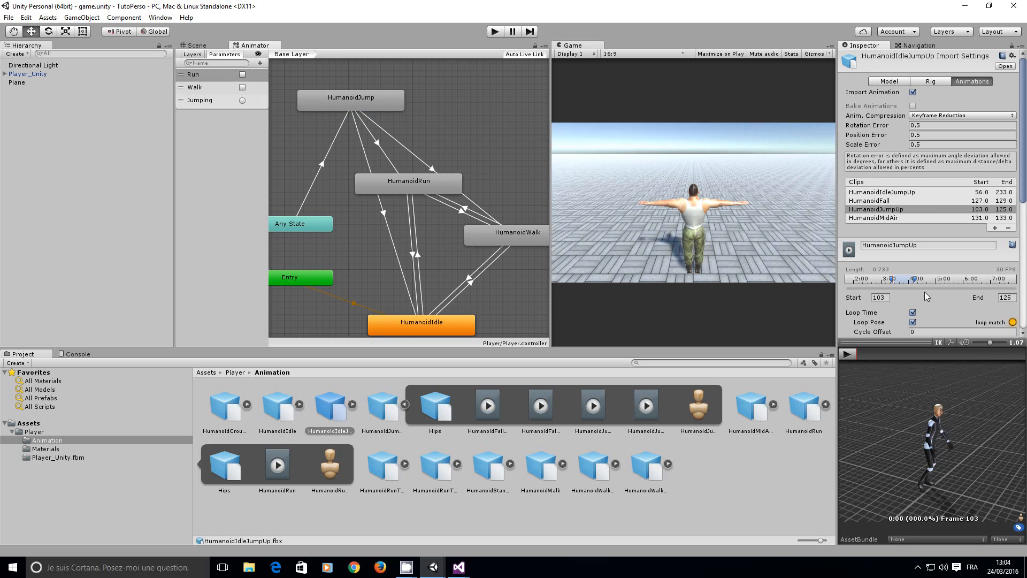
pyautogui.moveTo(915, 278); pyautogui.dragTo(919, 283)
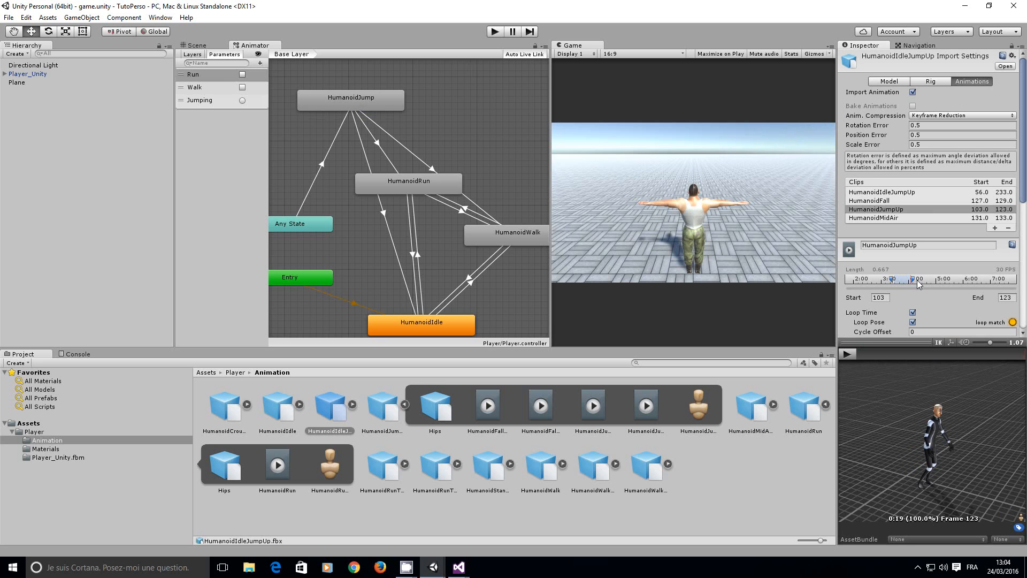
pyautogui.click(524, 134)
pyautogui.click(554, 308)
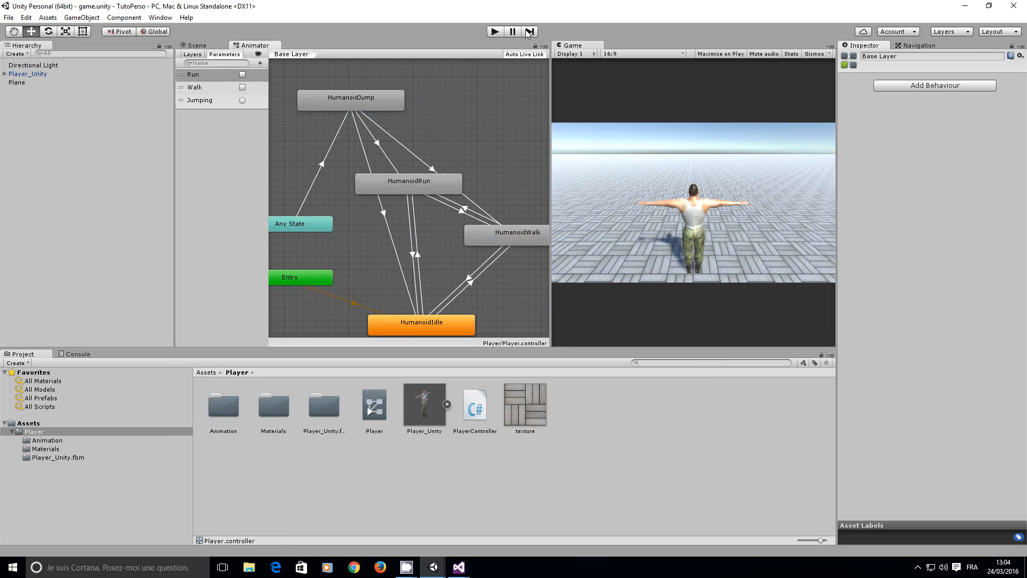
# Step: Test several jumps with the clip ending at frame 123 in play mode, and stop playback
pyautogui.click(494, 35)
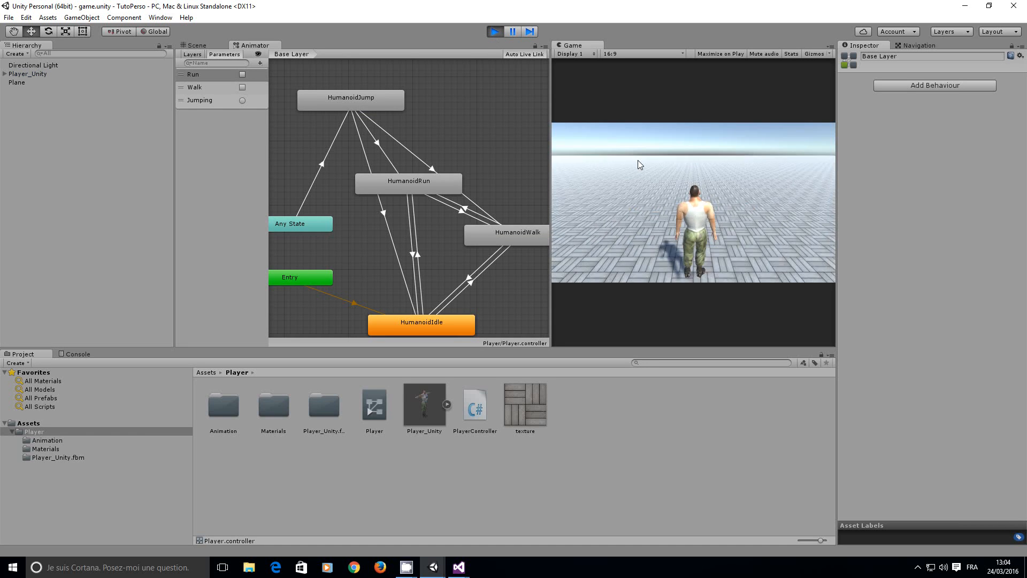
pyautogui.press('space')
pyautogui.press('space')
pyautogui.press('space')
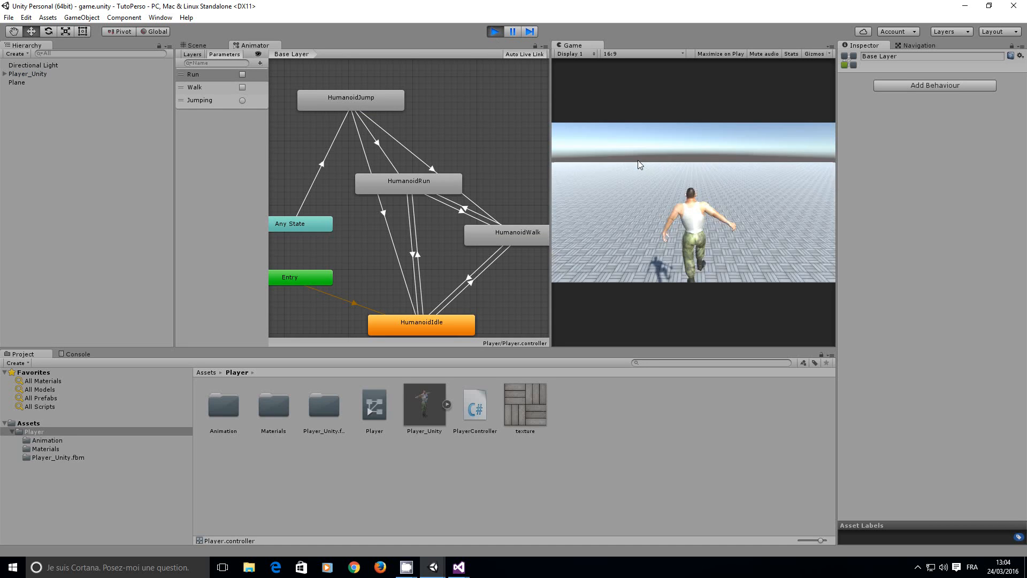
pyautogui.click(495, 32)
# Step: Reopen the HumanoidJump state's clip, move the HumanoidJumpUp range to frames 118 to 138, and apply the import settings
pyautogui.doubleClick(338, 105)
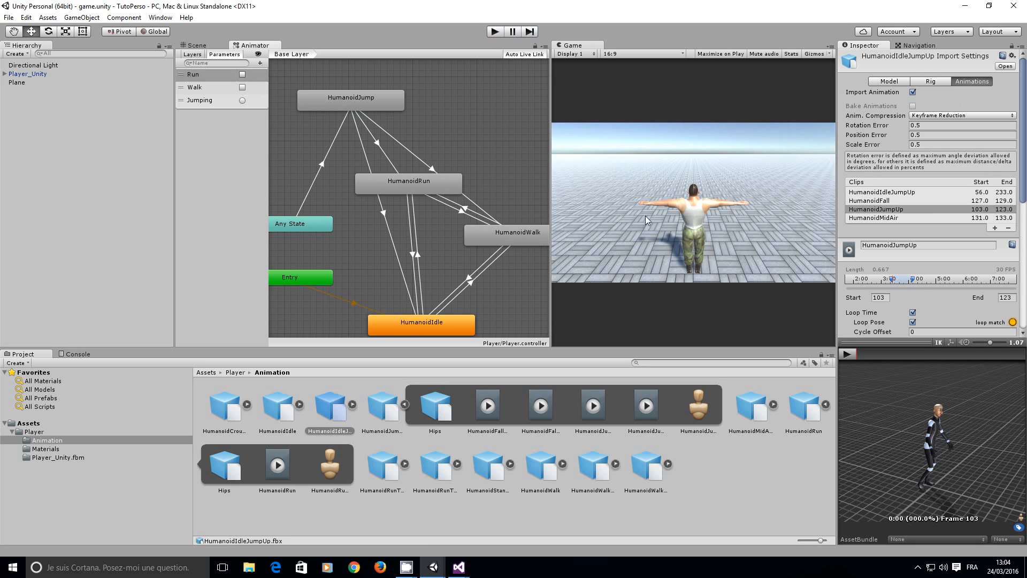
pyautogui.moveTo(914, 284)
pyautogui.mouseDown()
pyautogui.moveTo(952, 282)
pyautogui.moveTo(895, 283)
pyautogui.moveTo(904, 283)
pyautogui.mouseUp()
pyautogui.click(399, 69)
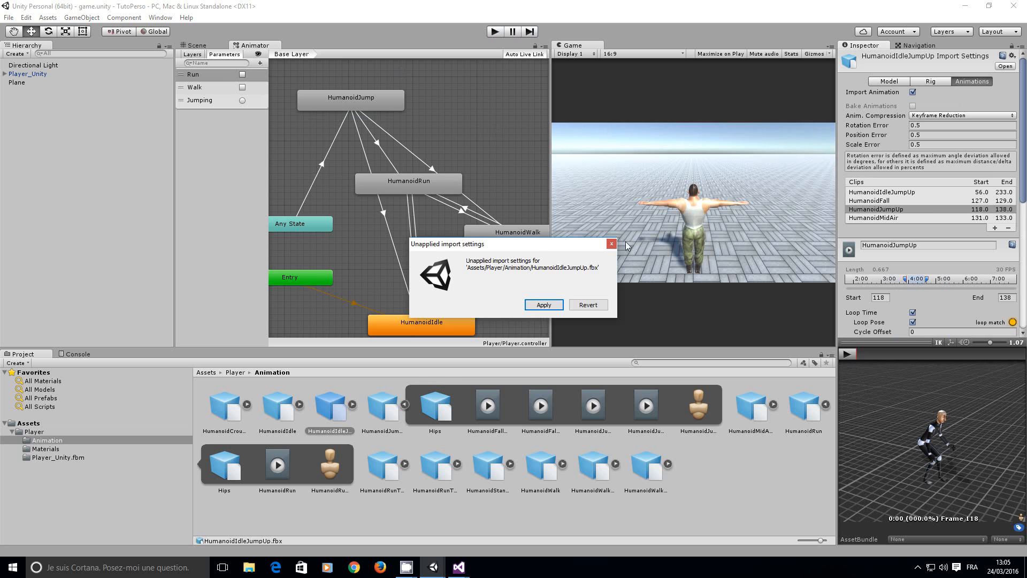
pyautogui.click(544, 304)
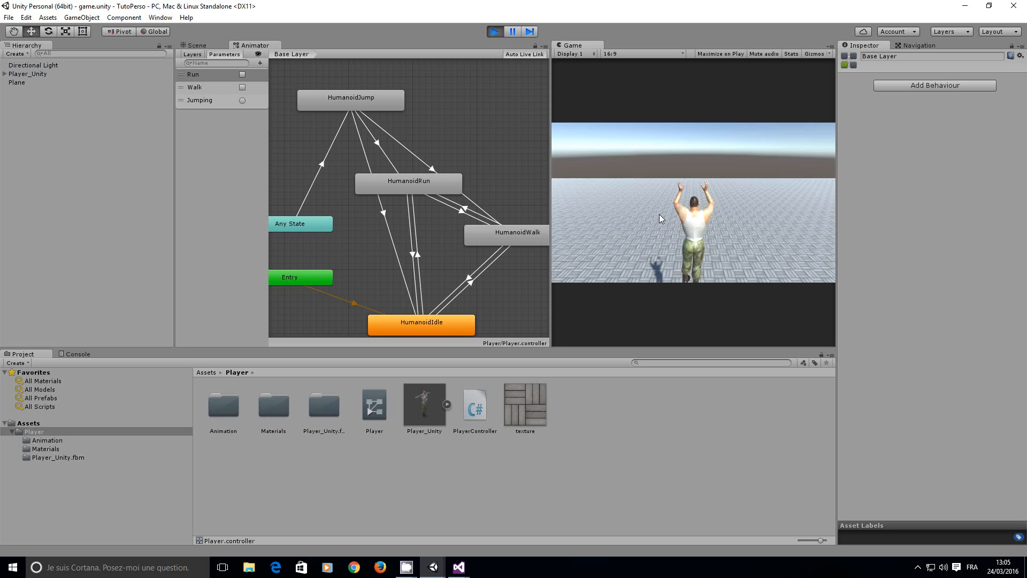
# Step: Stop playback, select the HumanoidJump state, and run play mode again to test repeated jumps while moving and turning the character
pyautogui.click(496, 33)
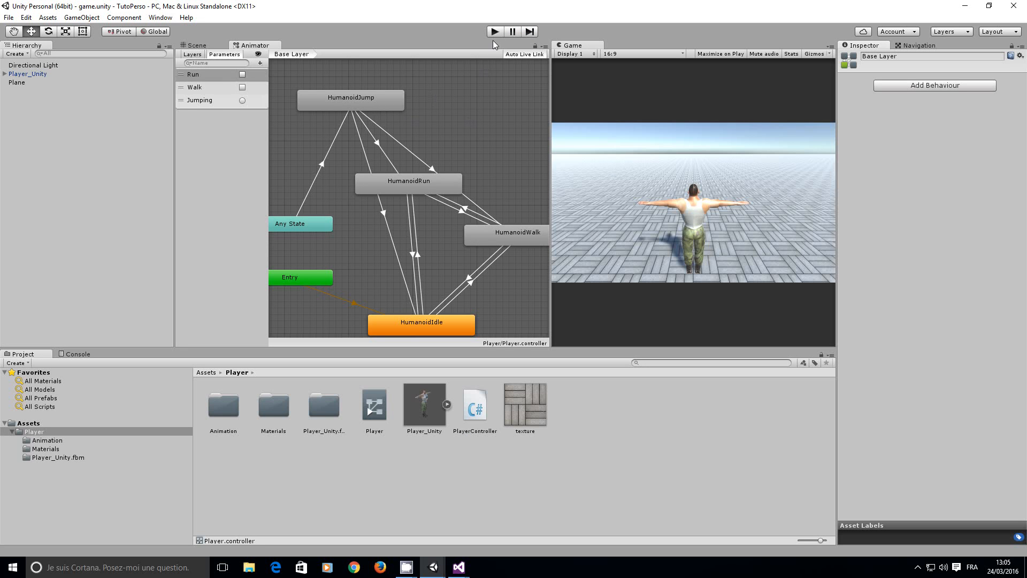
pyautogui.click(377, 99)
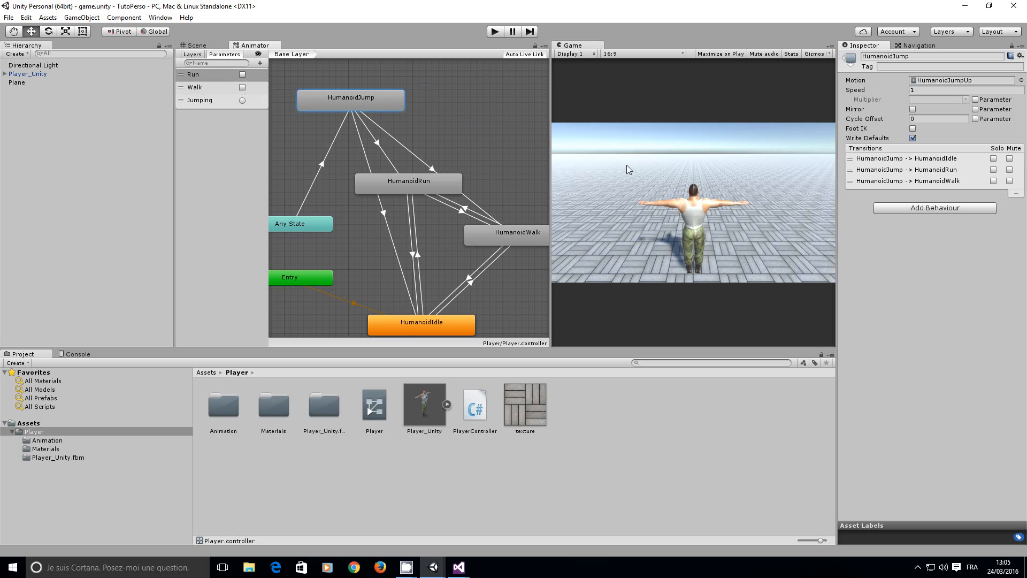
pyautogui.click(495, 32)
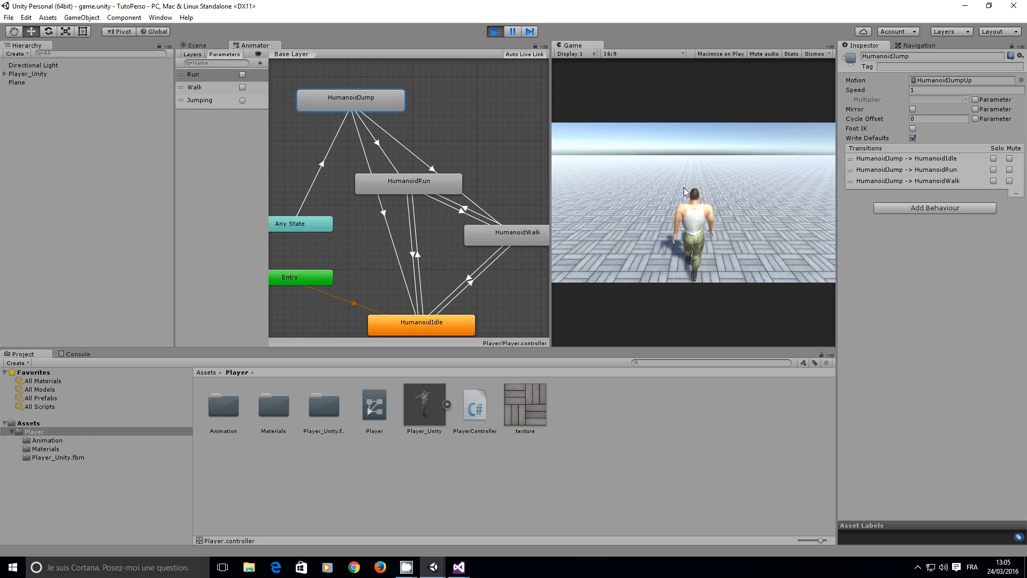
pyautogui.press('space')
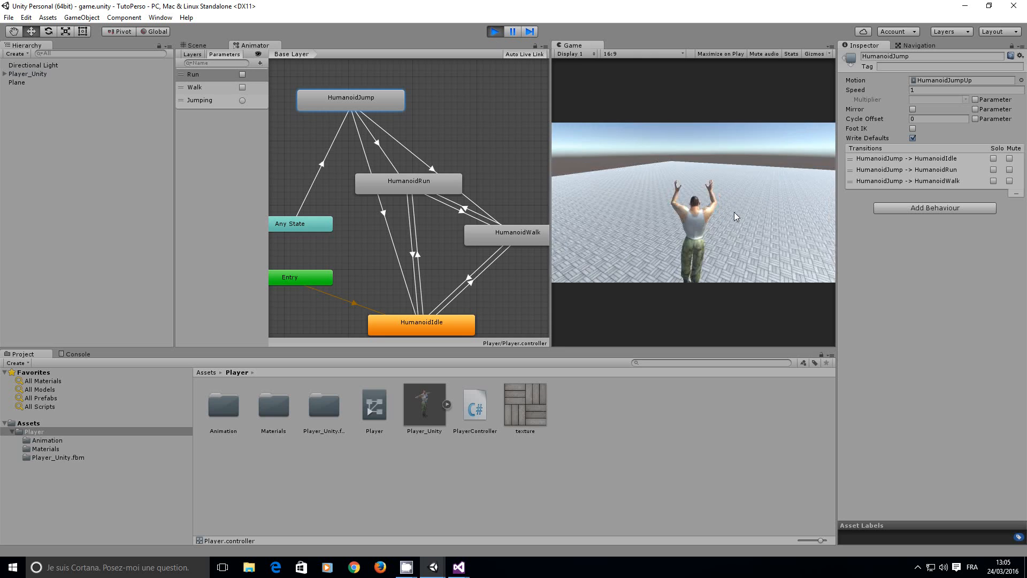
pyautogui.press('space')
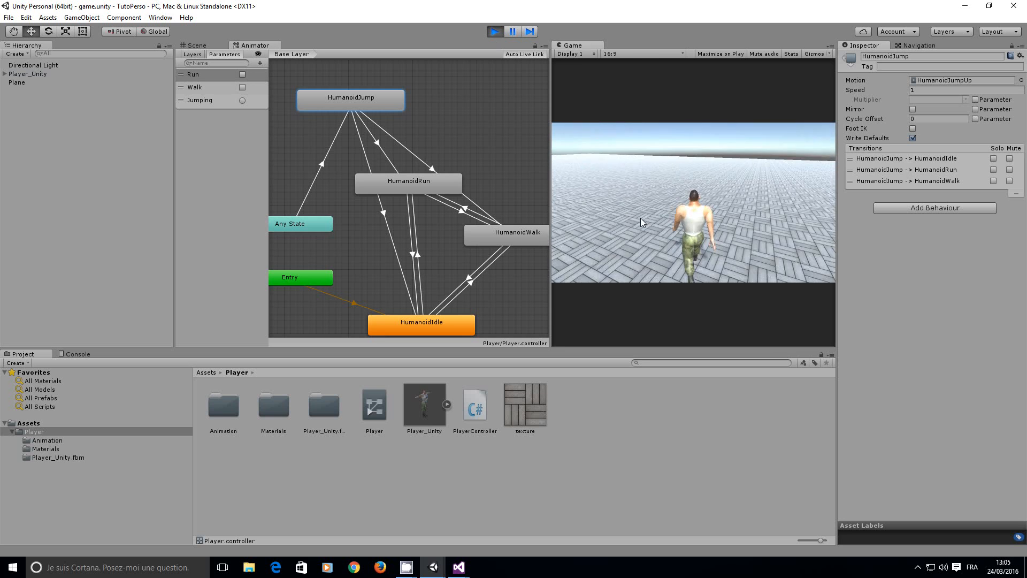
pyautogui.press('space')
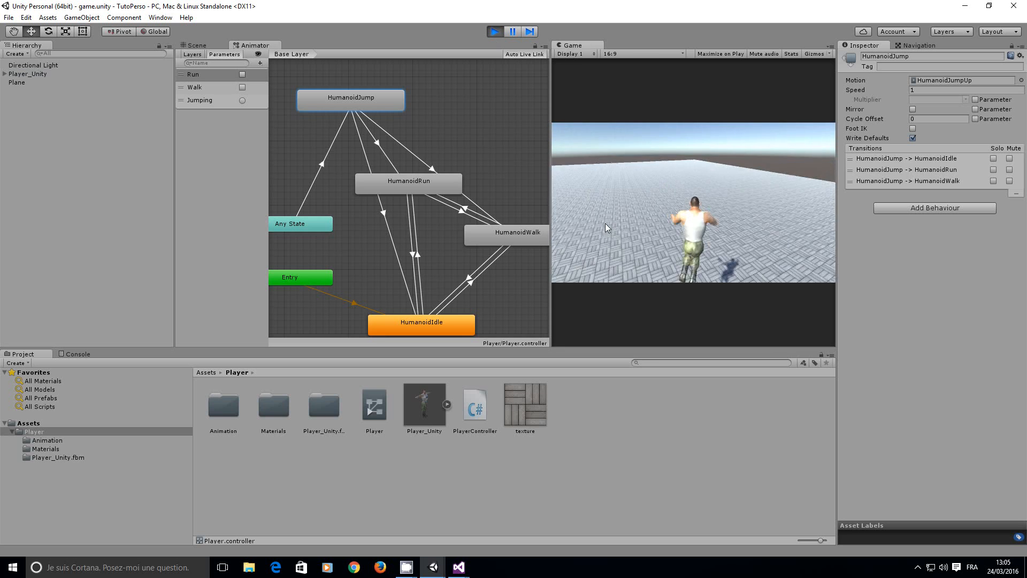
pyautogui.press('space')
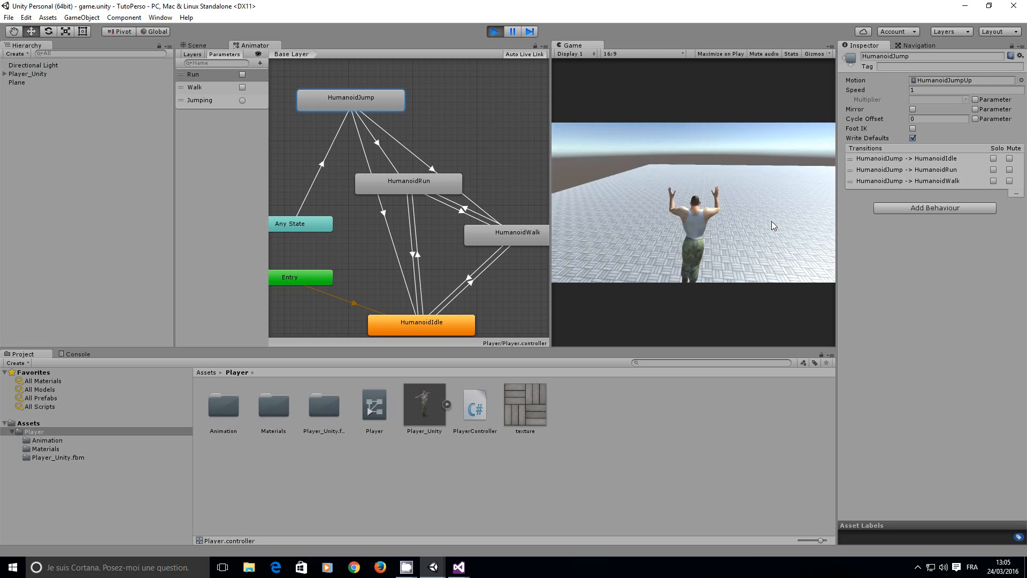
pyautogui.press('space')
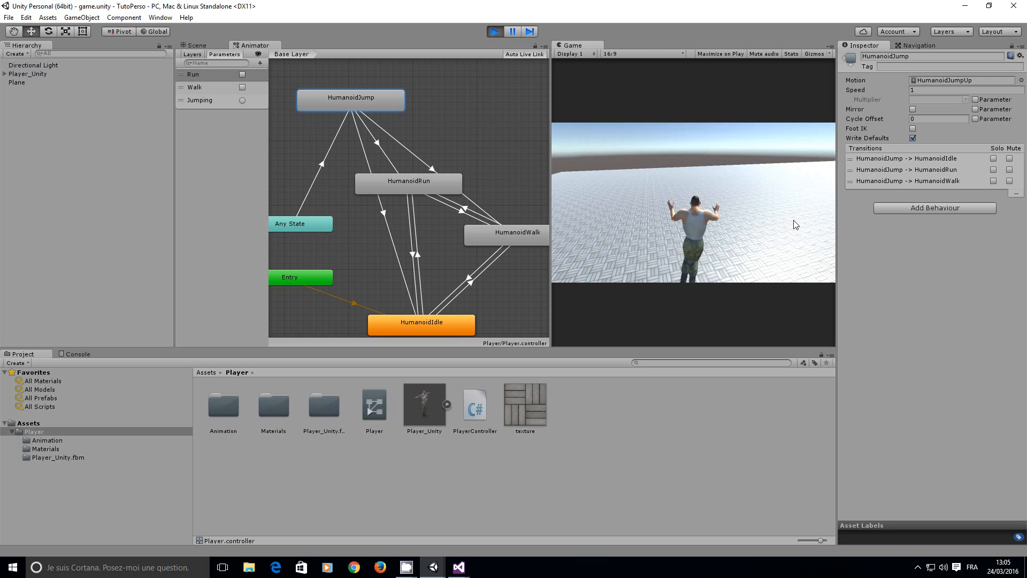
pyautogui.press('space')
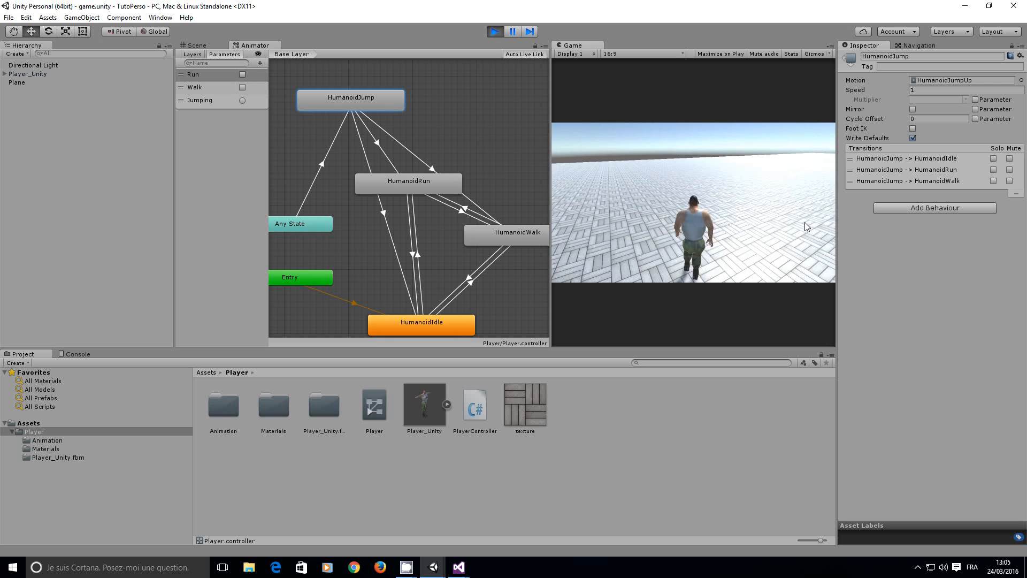
pyautogui.press('space')
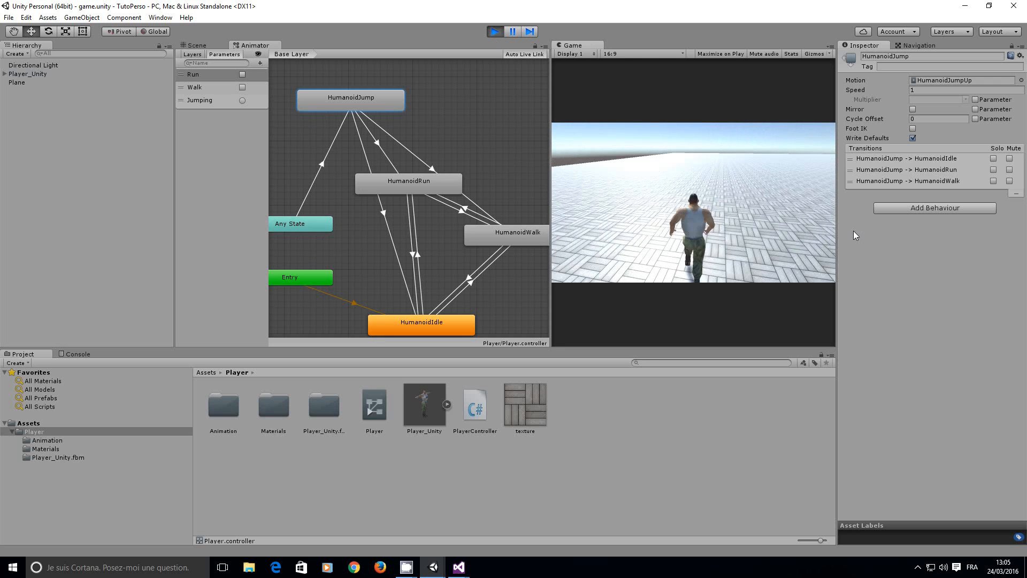
pyautogui.press('space')
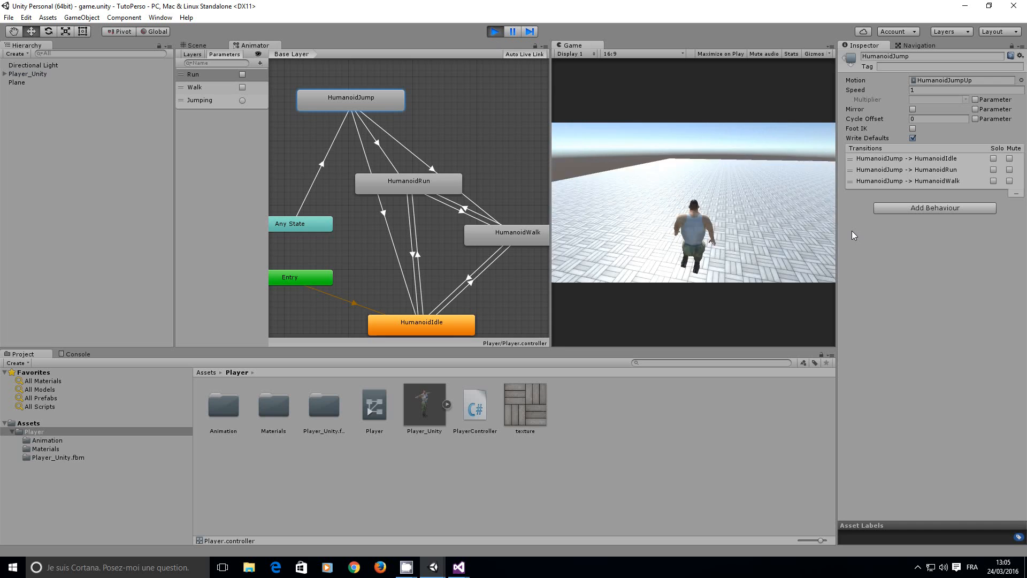
pyautogui.press('space')
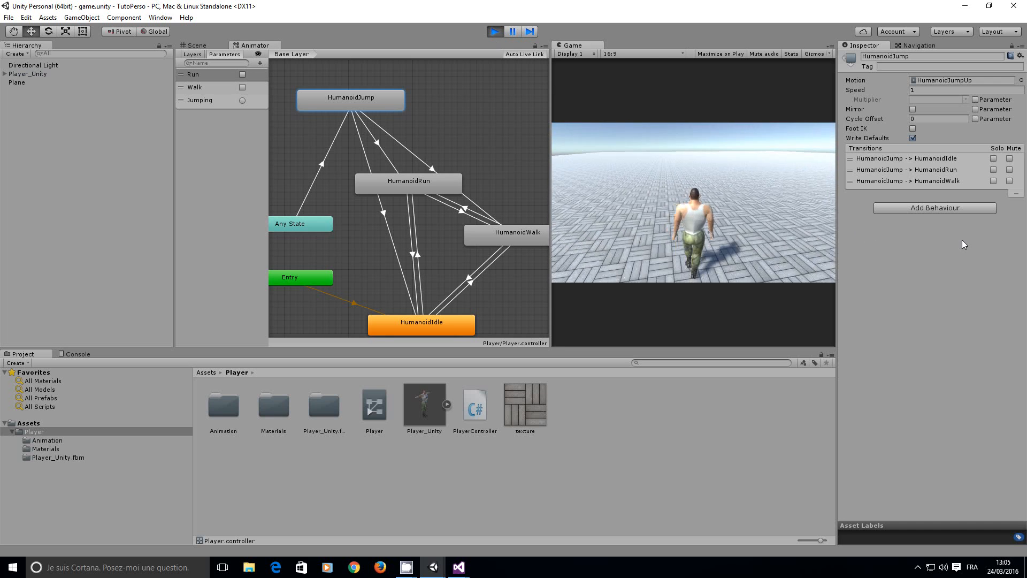